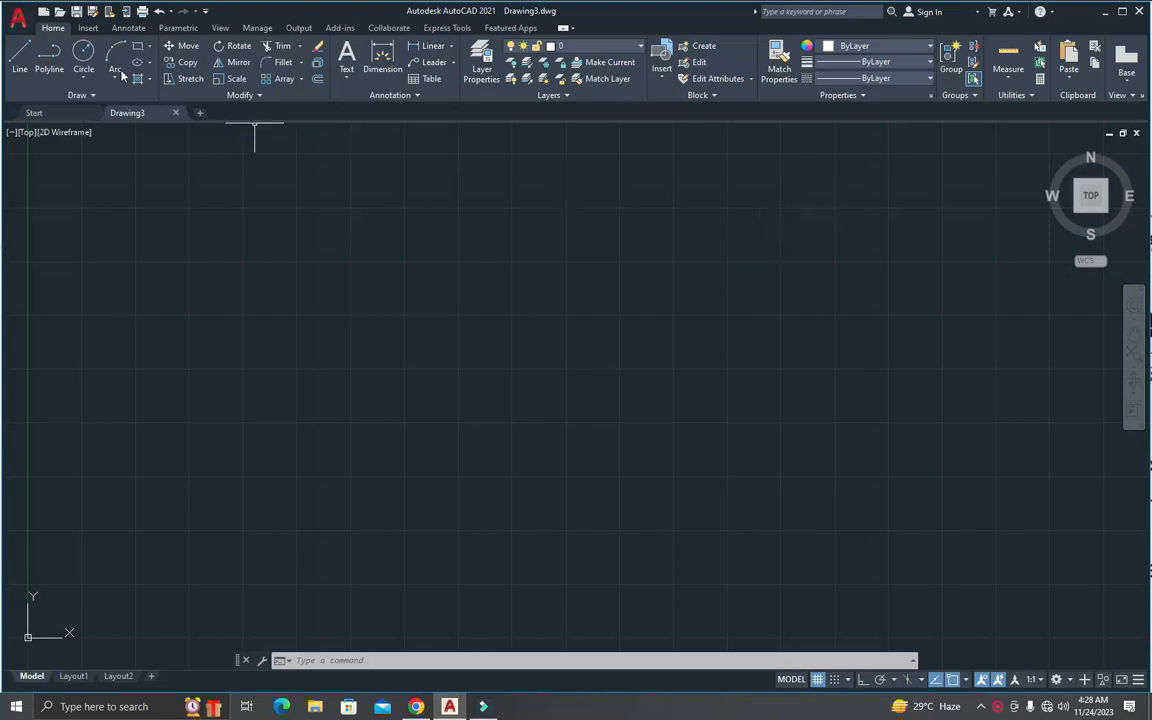
pyautogui.click(127, 28)
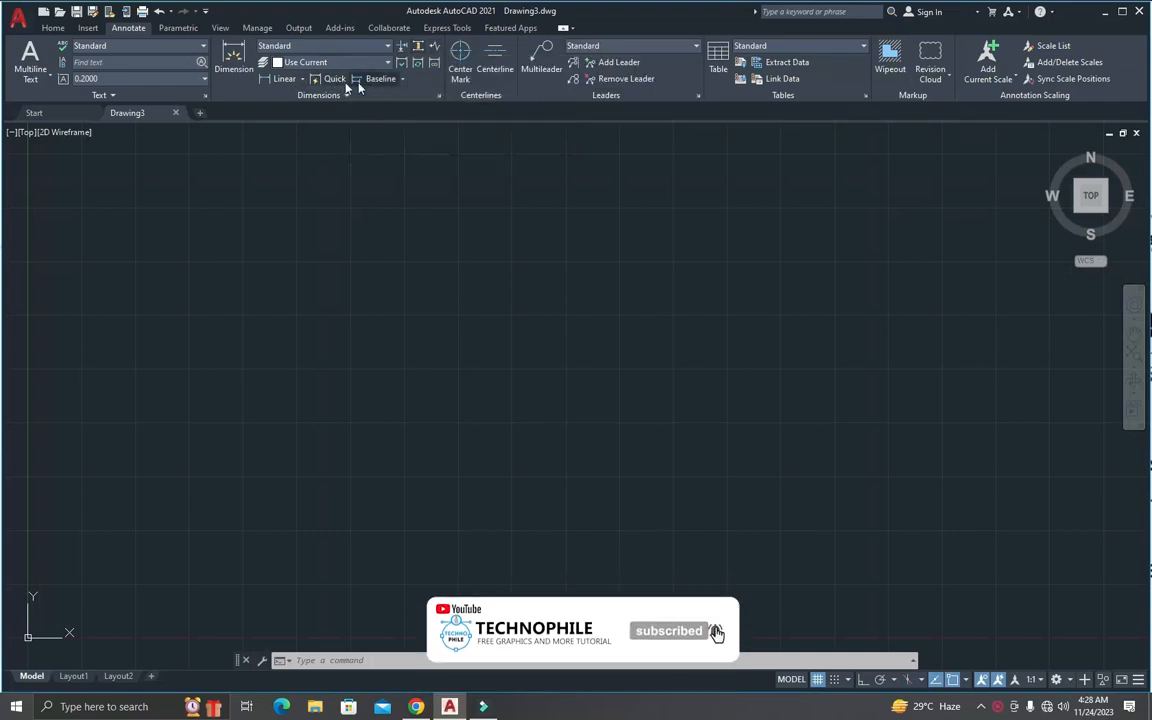
pyautogui.click(53, 27)
pyautogui.press('Escape')
pyautogui.press('Escape')
pyautogui.press('Escape')
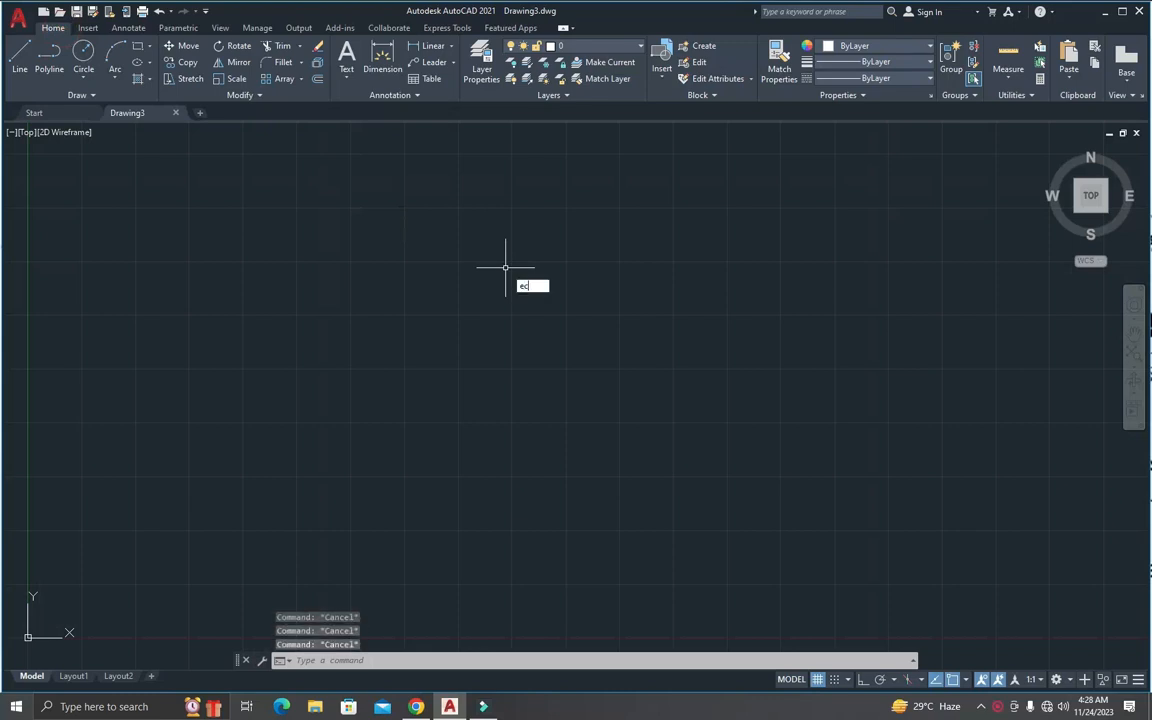
pyautogui.write('ec')
pyautogui.press('Return')
pyautogui.press('Escape')
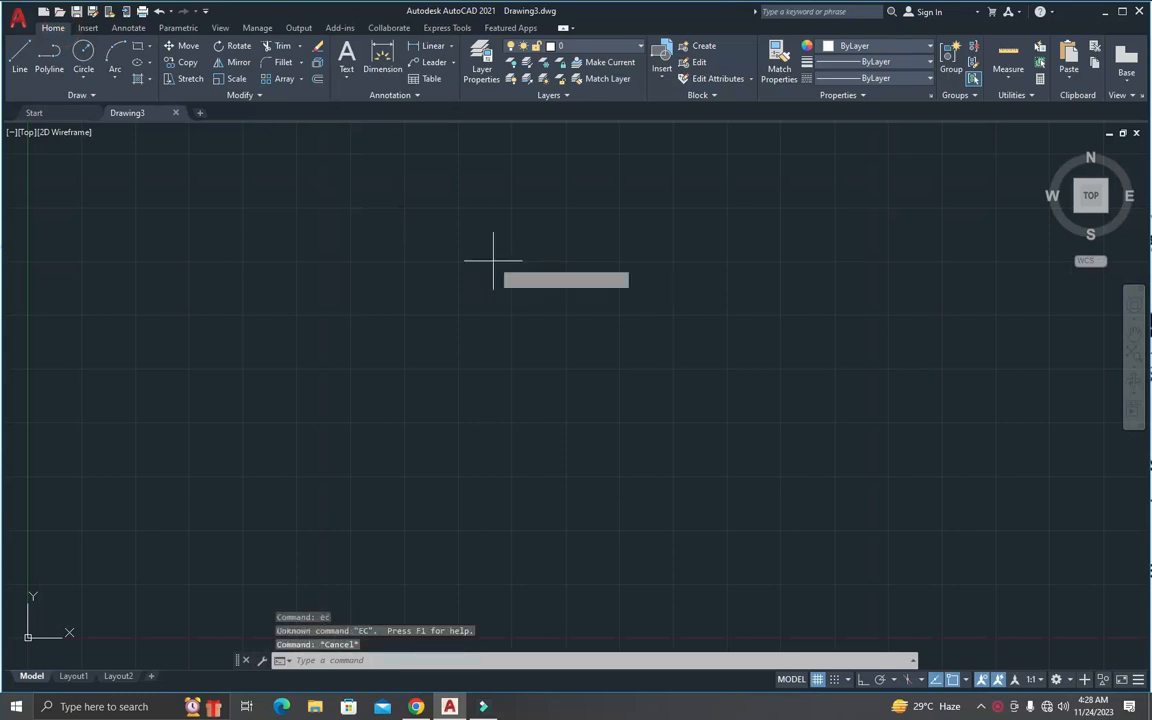
pyautogui.write('rec')
pyautogui.press('Return')
pyautogui.click(355, 224)
pyautogui.press('Escape')
pyautogui.press('Escape')
pyautogui.press('Escape')
pyautogui.press('Escape')
# Step: Set the drawing's length units to Architectural with a precision of 0'-0"
pyautogui.write('un')
pyautogui.press('Return')
pyautogui.click(470, 240)
pyautogui.click(455, 254)
pyautogui.click(461, 268)
pyautogui.click(442, 268)
pyautogui.click(442, 268)
pyautogui.click(448, 280)
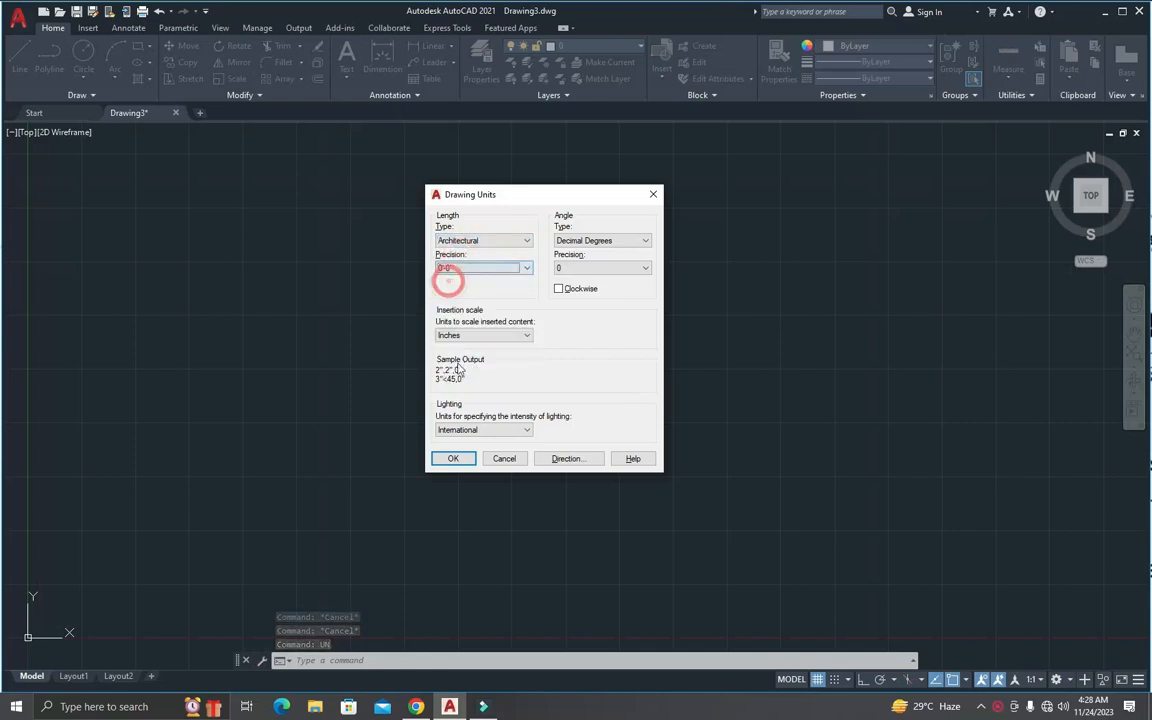
pyautogui.click(455, 458)
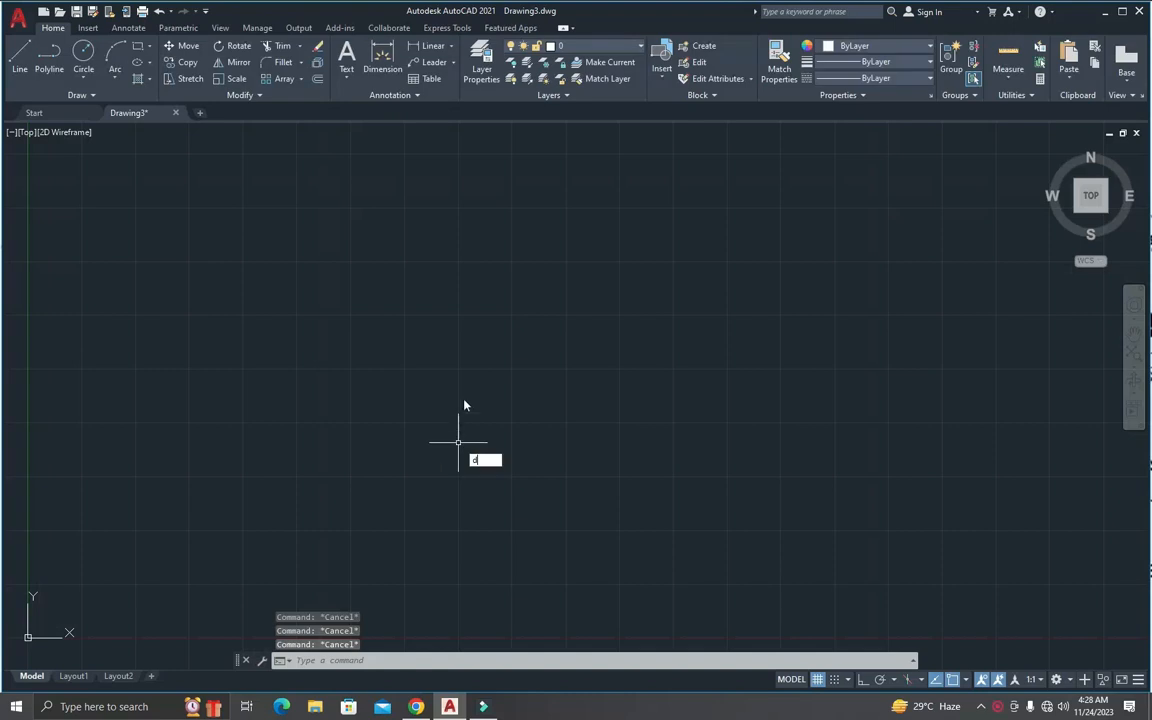
# Step: Modify the Standard dimension style by changing the arrow size and setting the text height to 5
pyautogui.write('d')
pyautogui.press('Return')
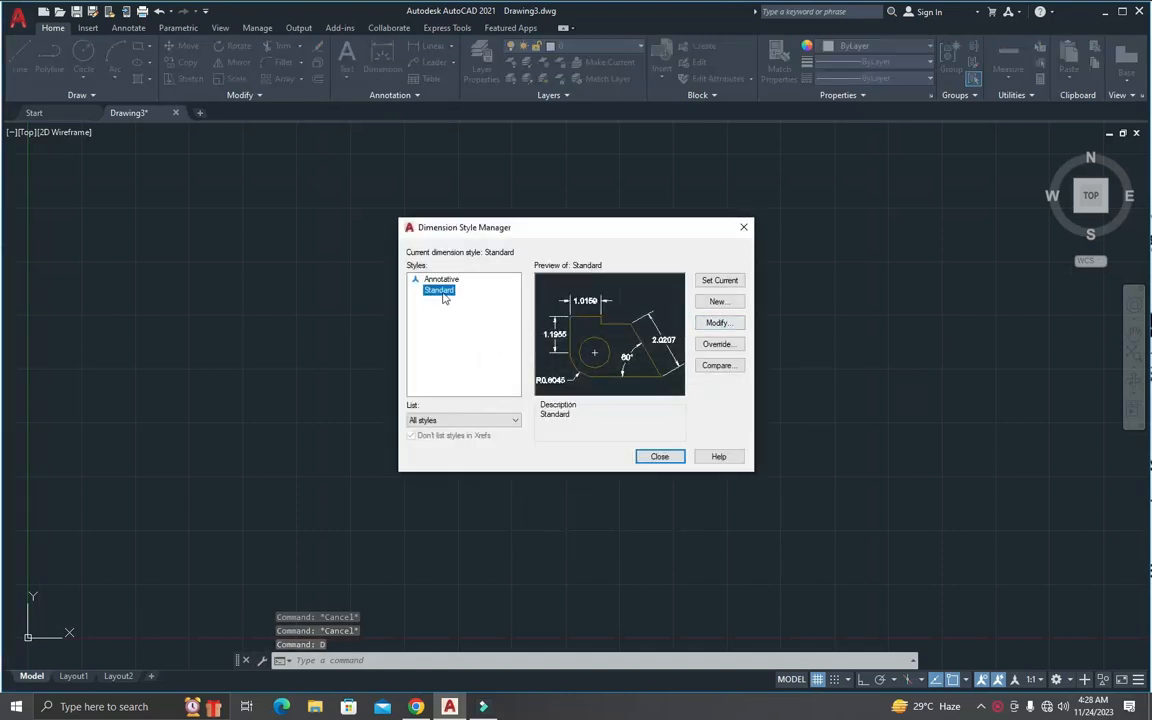
pyautogui.click(716, 322)
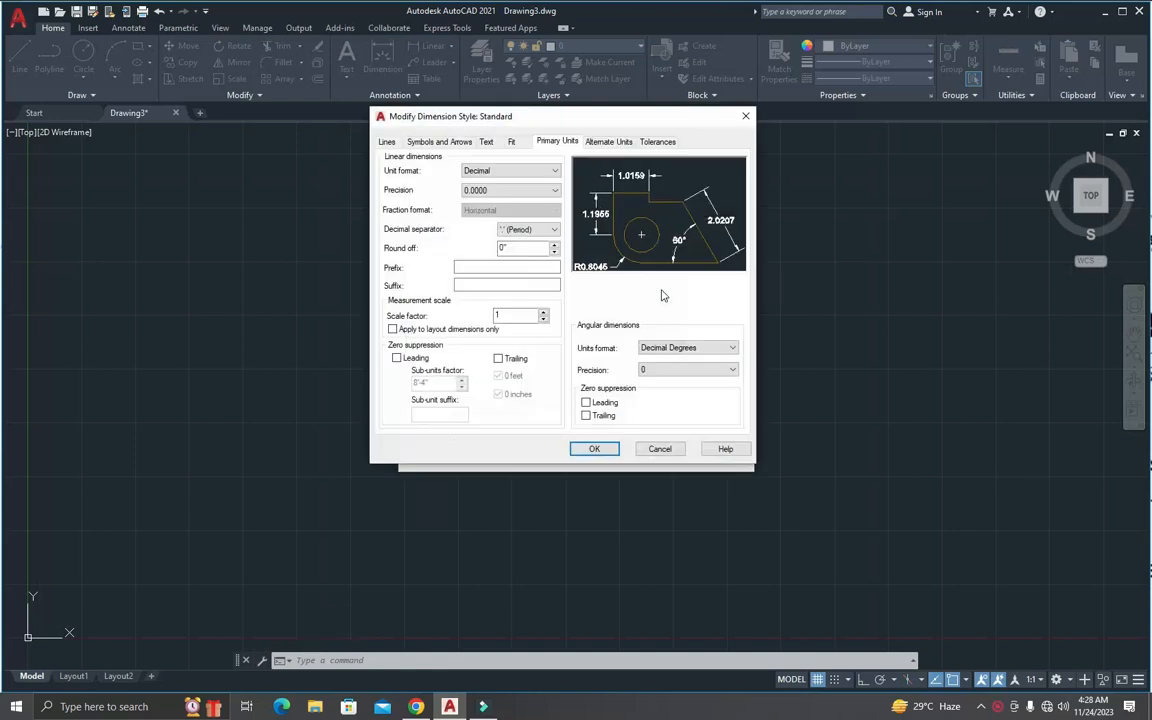
pyautogui.click(386, 142)
pyautogui.click(446, 141)
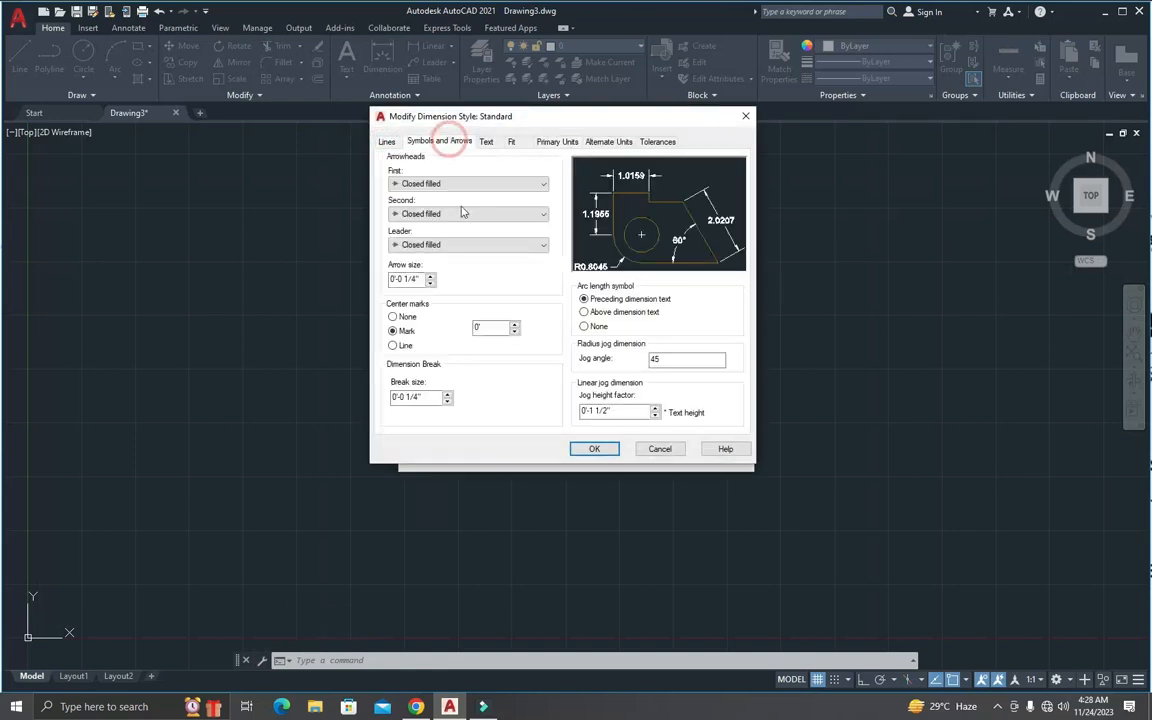
pyautogui.moveTo(422, 280); pyautogui.dragTo(373, 278)
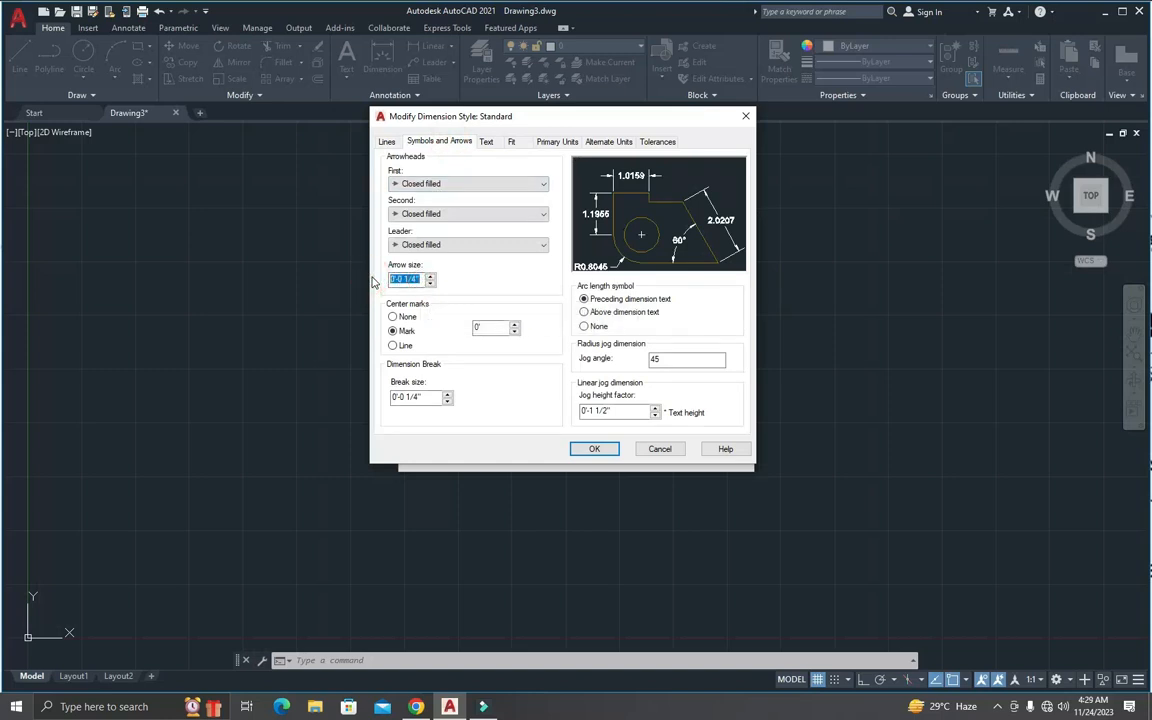
pyautogui.click(487, 142)
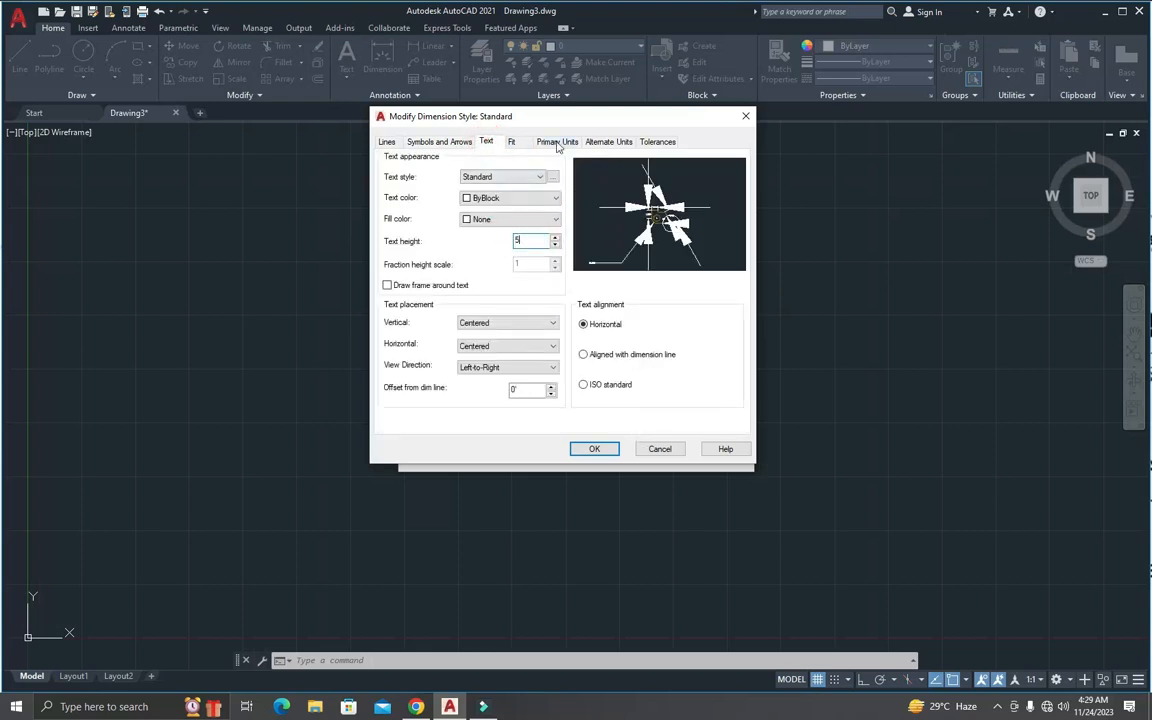
# Step: Set the Standard dimension style's primary units to Architectural with 0'-0" precision, and save the style
pyautogui.click(557, 143)
pyautogui.click(507, 172)
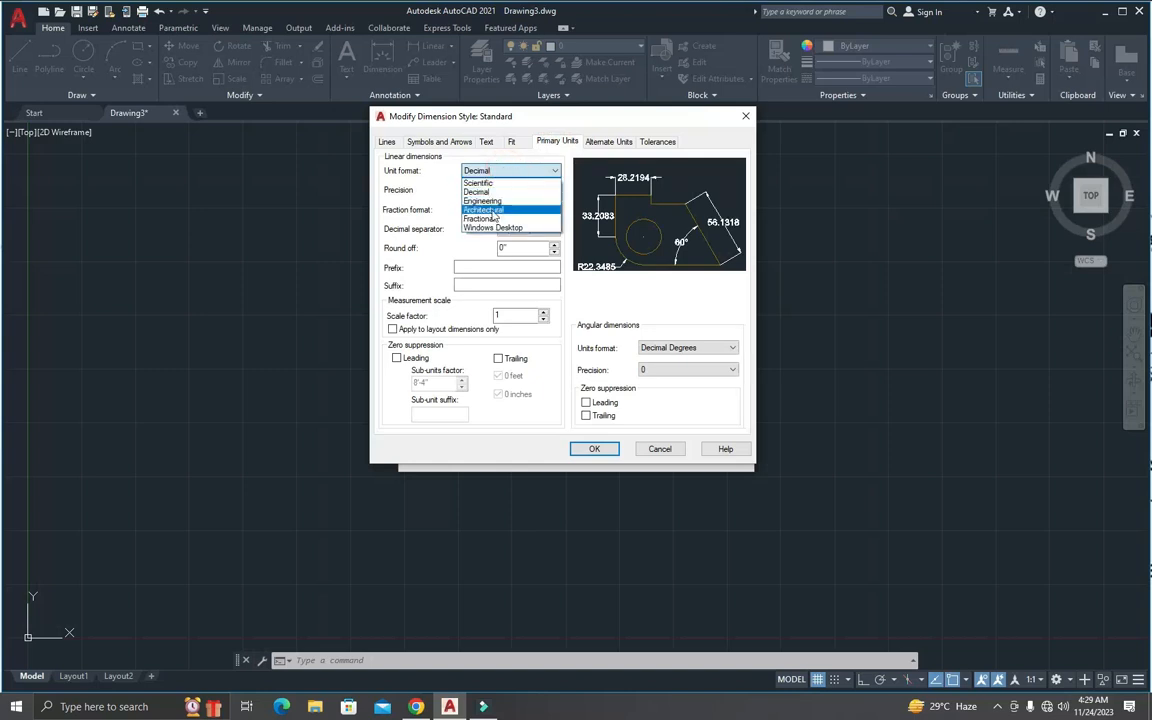
pyautogui.click(489, 212)
pyautogui.click(495, 190)
pyautogui.click(478, 203)
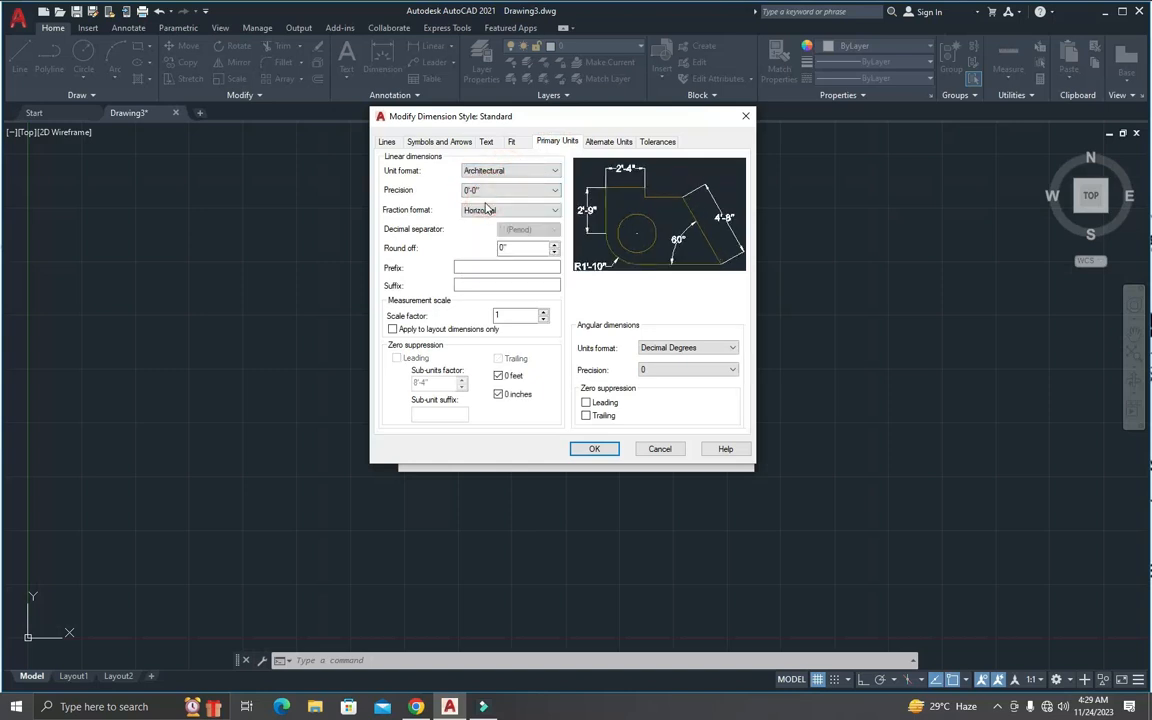
pyautogui.moveTo(436, 128); pyautogui.dragTo(430, 176)
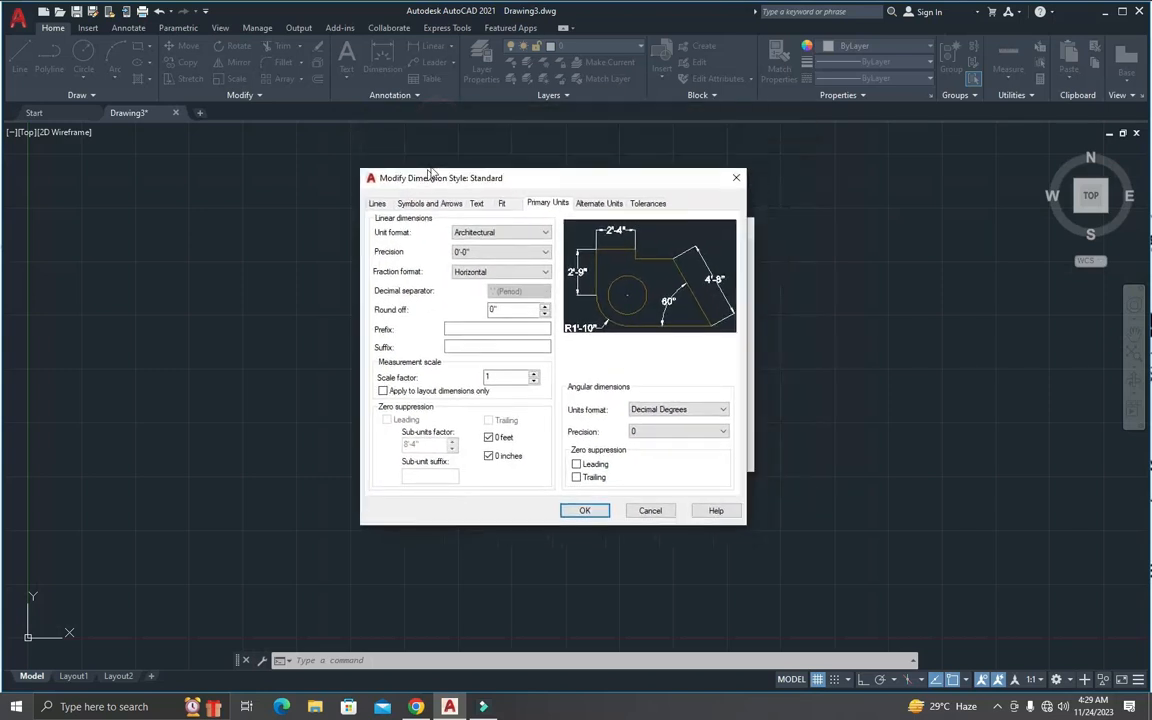
pyautogui.click(594, 498)
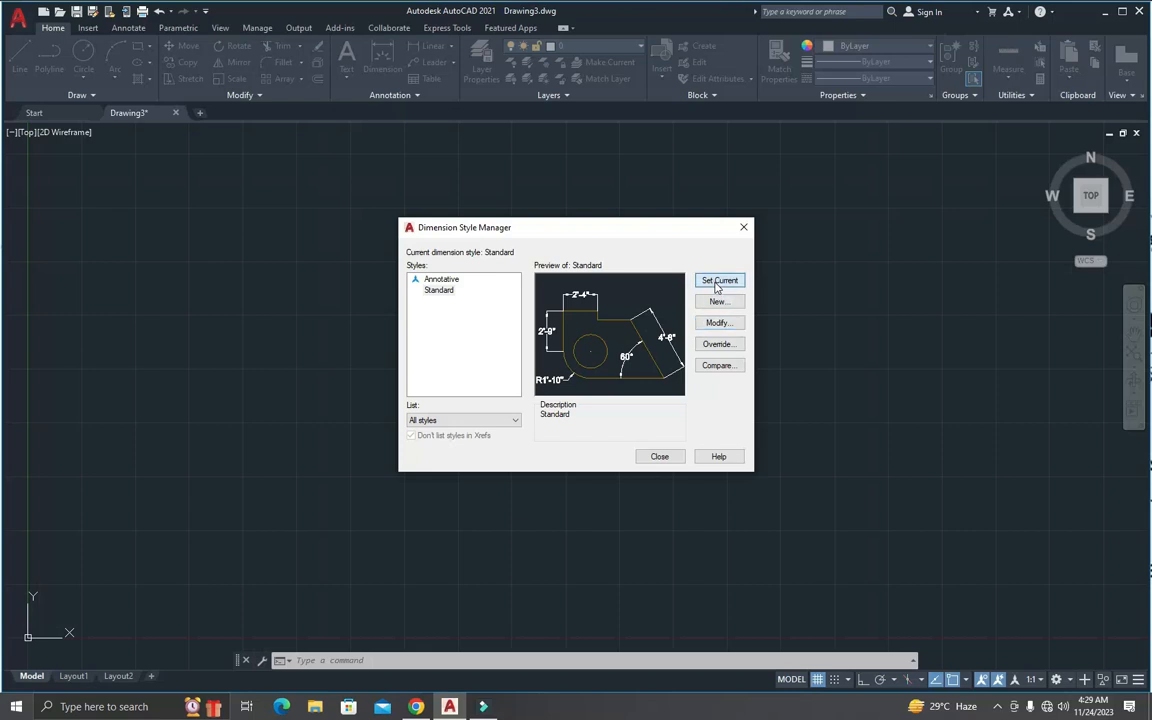
pyautogui.click(660, 456)
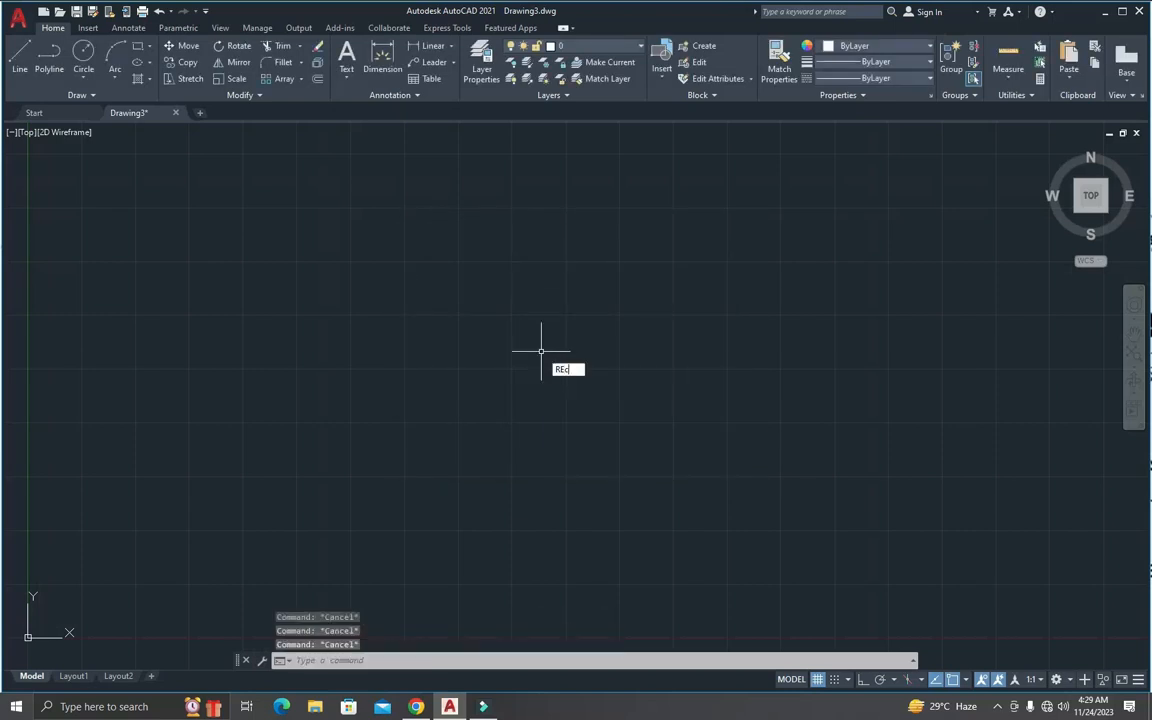
# Step: Try to draw a rectangle, entering 10' for its opposite corner
pyautogui.write('REC')
pyautogui.press('Return')
pyautogui.click(277, 164)
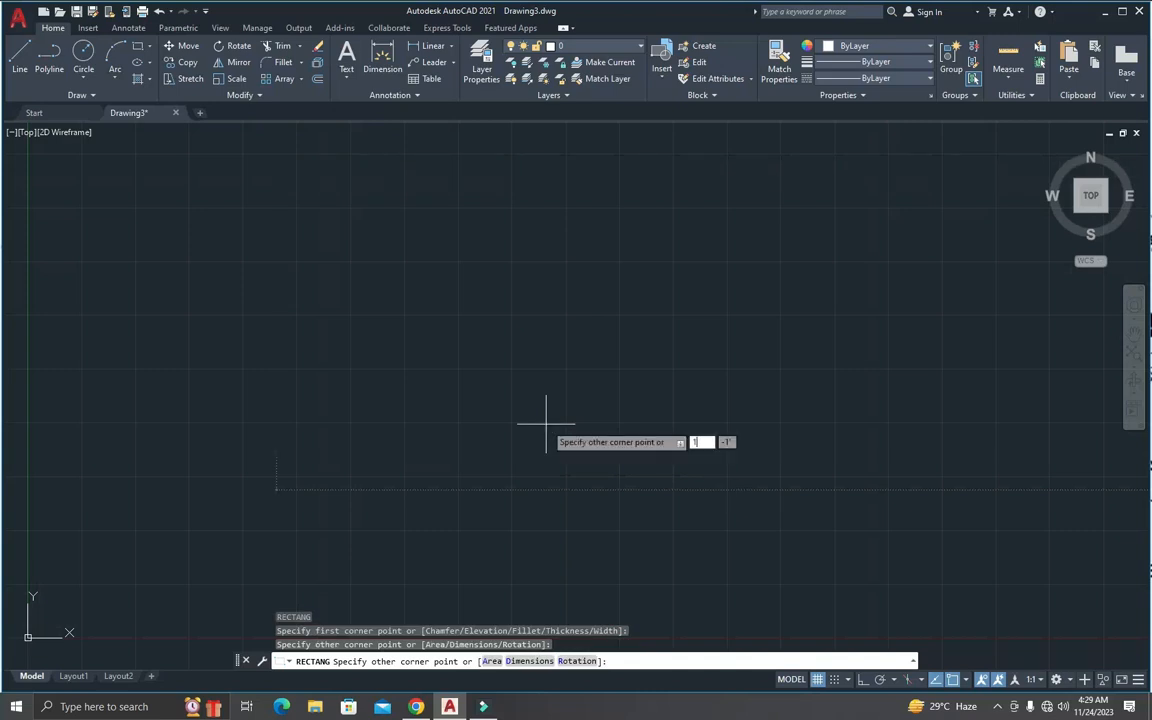
pyautogui.press('Return')
pyautogui.scroll(-5, 560, 411)
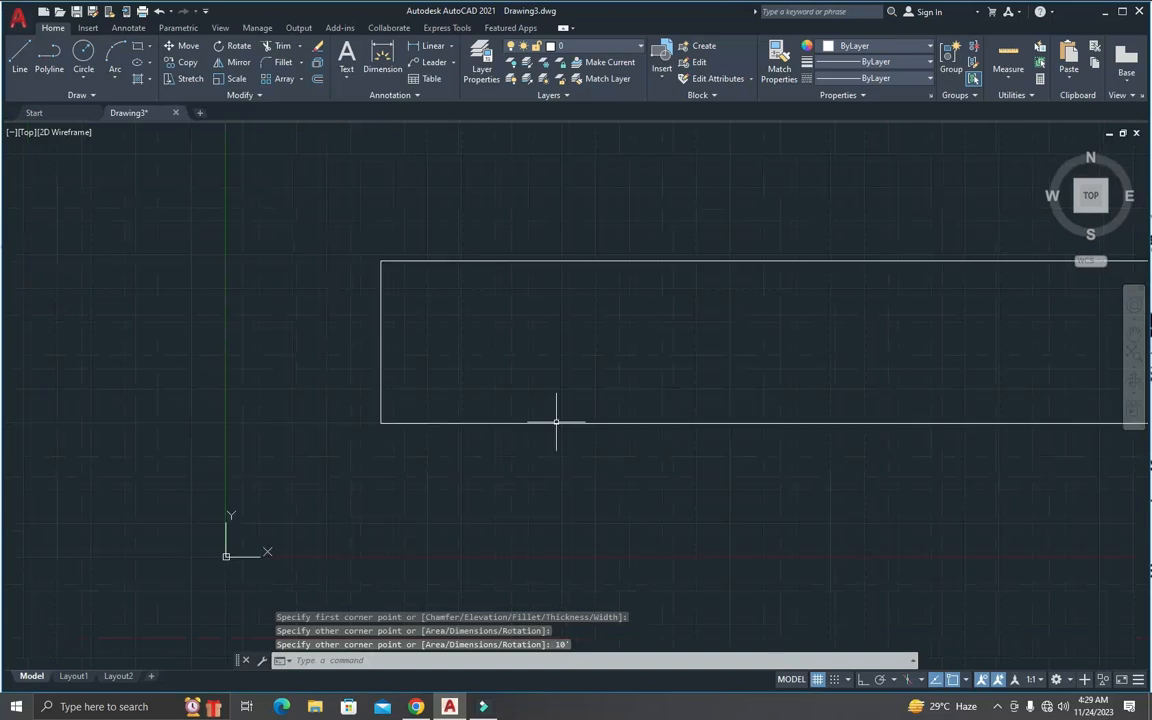
pyautogui.press('Escape')
pyautogui.press('Escape')
# Step: Erase the long, flat rectangle from the drawing
pyautogui.write('e')
pyautogui.press('Return')
pyautogui.click(636, 468)
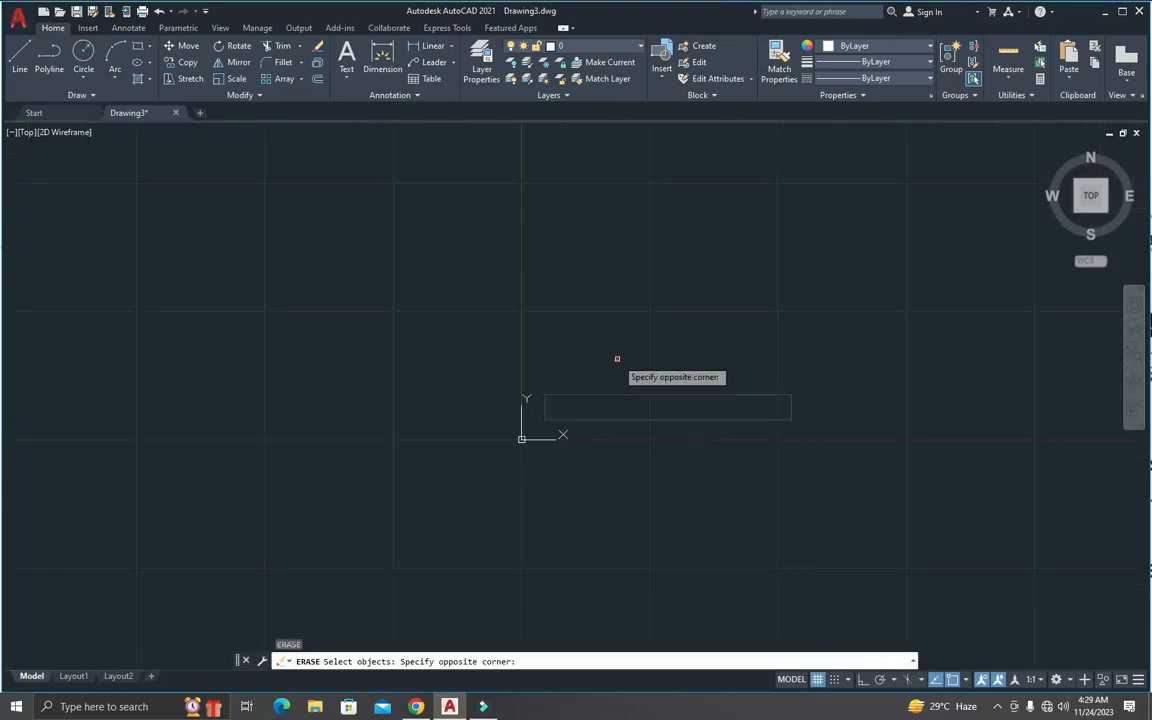
pyautogui.click(615, 355)
pyautogui.press('Return')
pyautogui.scroll(-7, 676, 355)
pyautogui.scroll(8, 717, 306)
pyautogui.press('Escape')
pyautogui.press('Escape')
pyautogui.press('Escape')
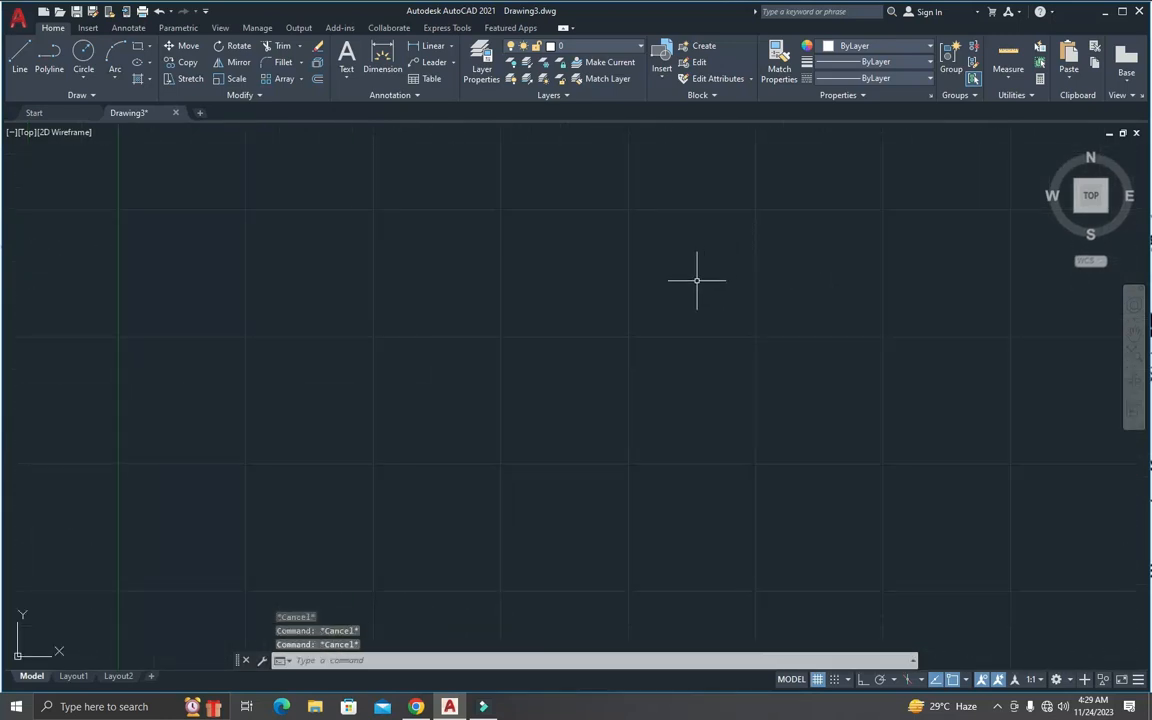
# Step: Draw a 10' by 10' rectangle in the empty drawing area
pyautogui.write('rec')
pyautogui.press('Return')
pyautogui.click(395, 186)
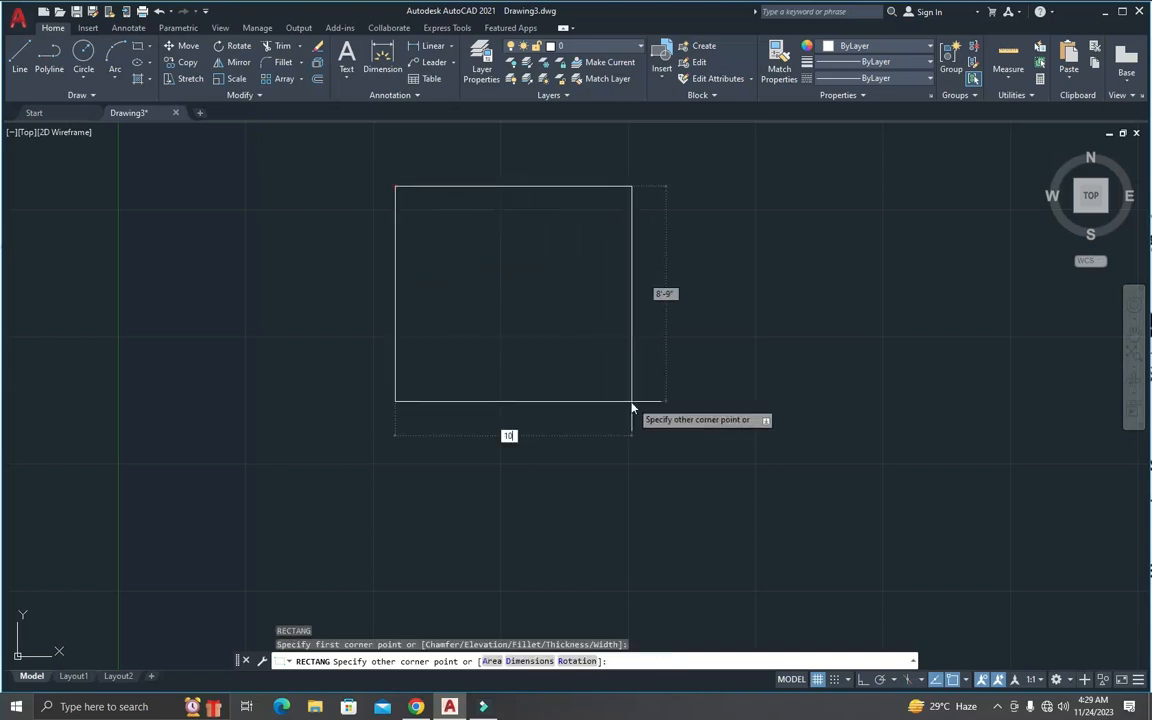
pyautogui.write('10')
pyautogui.press('Tab')
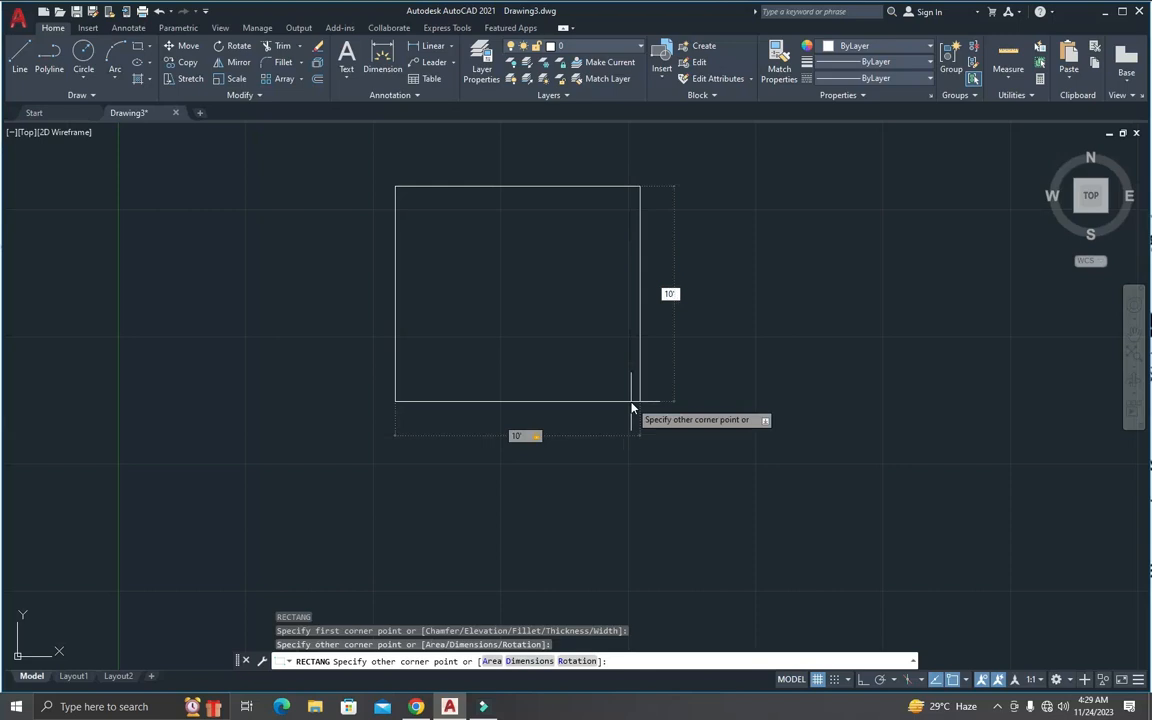
pyautogui.write('10')
pyautogui.press('Return')
pyautogui.press('Escape')
pyautogui.press('Escape')
pyautogui.press('Escape')
# Step: Draw a vertical line from the square's top edge to its bottom edge, about a quarter of the width from the left side
pyautogui.scroll(-4, 580, 264)
pyautogui.scroll(4, 580, 264)
pyautogui.write('l')
pyautogui.press('Return')
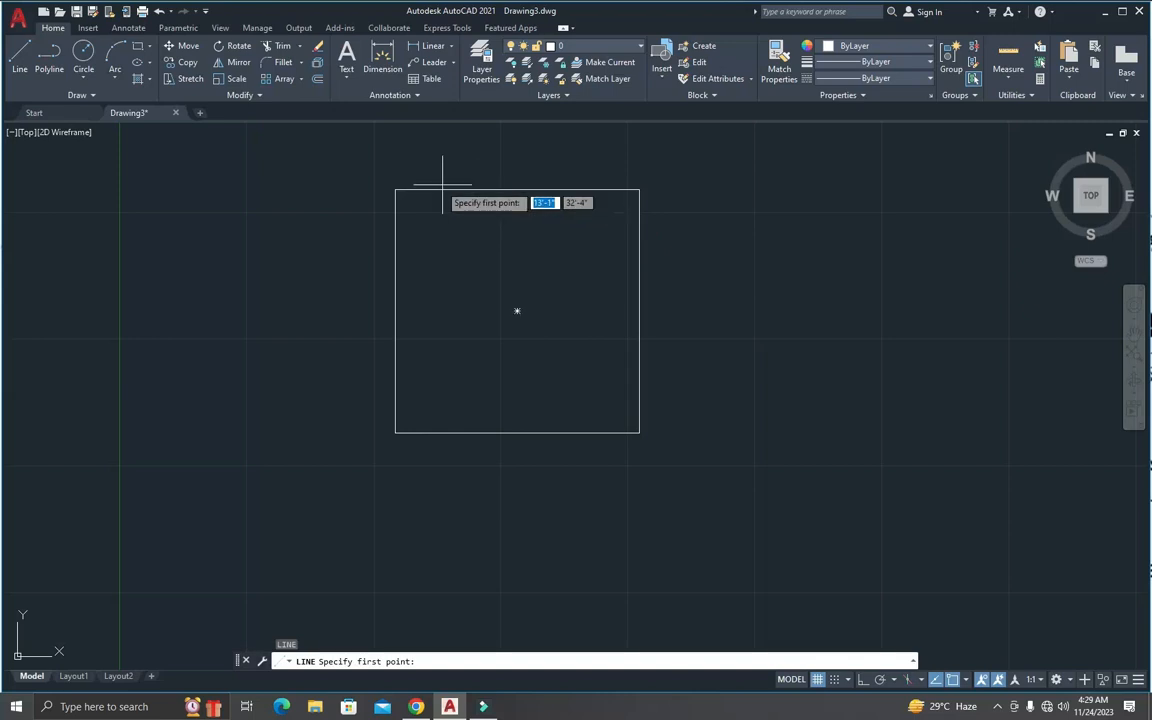
pyautogui.click(458, 190)
pyautogui.click(458, 432)
pyautogui.press('Return')
# Step: Draw two more full-height vertical lines in the square, one at the midpoint and one about halfway between it and the right side
pyautogui.press('Return')
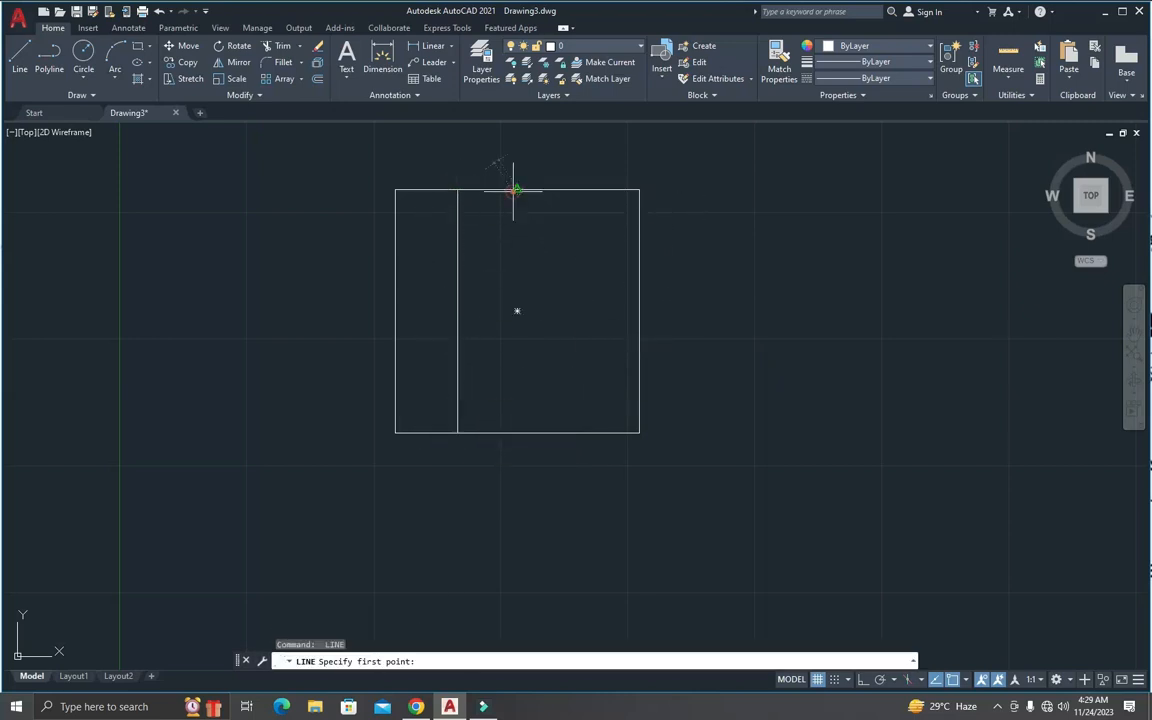
pyautogui.click(517, 190)
pyautogui.click(517, 433)
pyautogui.press('Return')
pyautogui.press('Return')
pyautogui.click(571, 189)
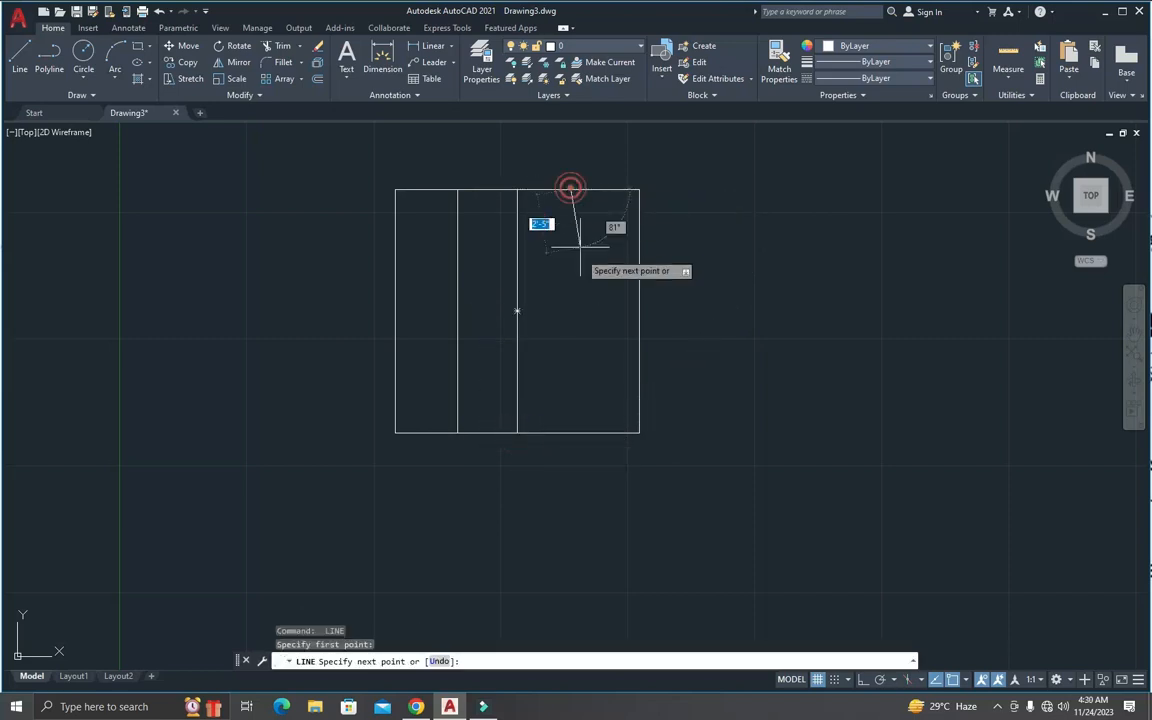
pyautogui.click(571, 433)
pyautogui.press('Escape')
pyautogui.press('Escape')
pyautogui.press('Escape')
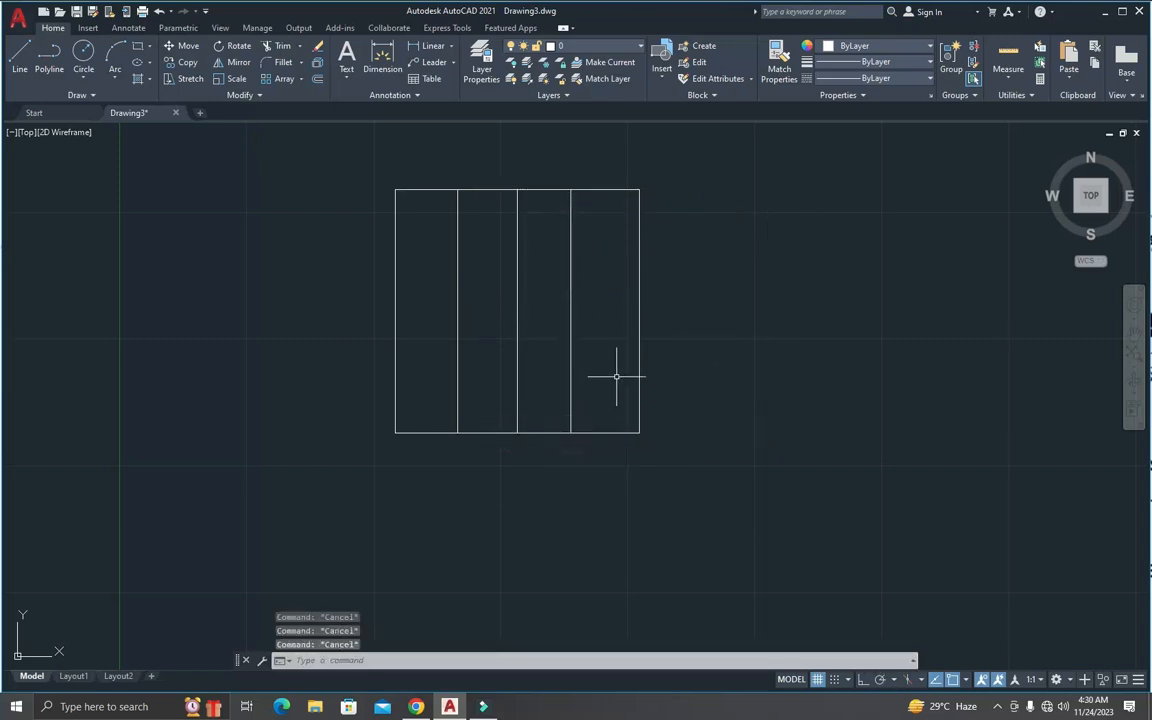
pyautogui.write('c')
pyautogui.press('Return')
pyautogui.press('Escape')
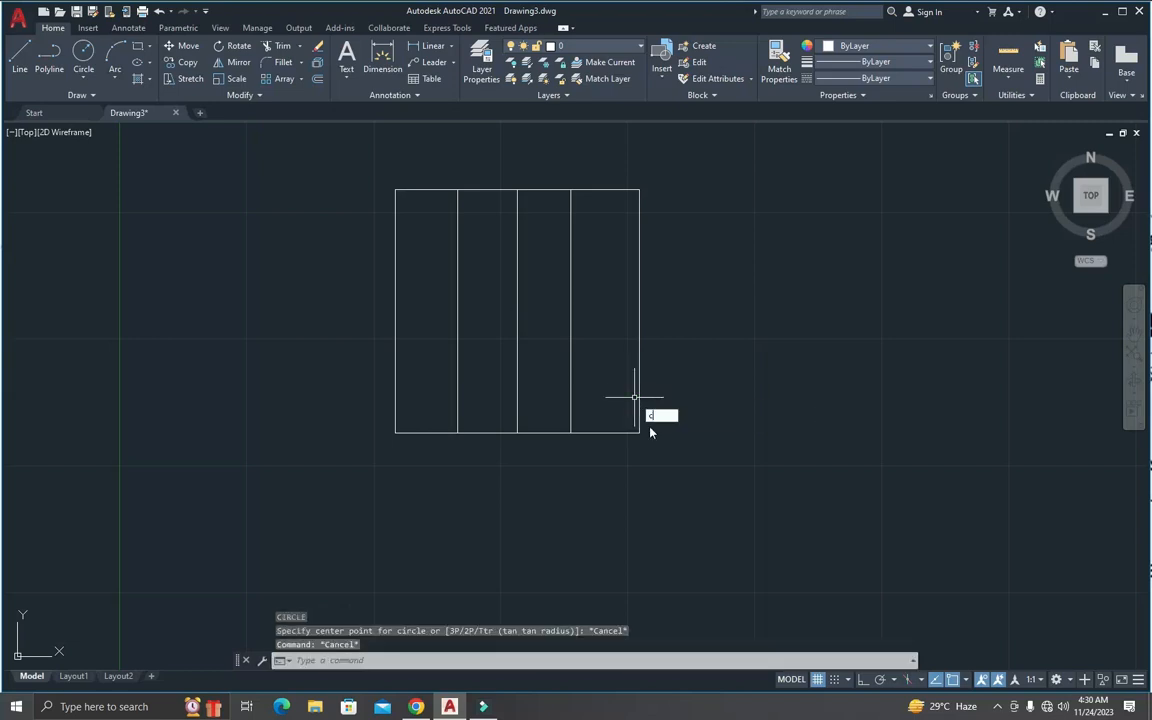
# Step: Copy the square with its three vertical lines and place one copy to the right of the original
pyautogui.write('o')
pyautogui.press('Return')
pyautogui.click(674, 489)
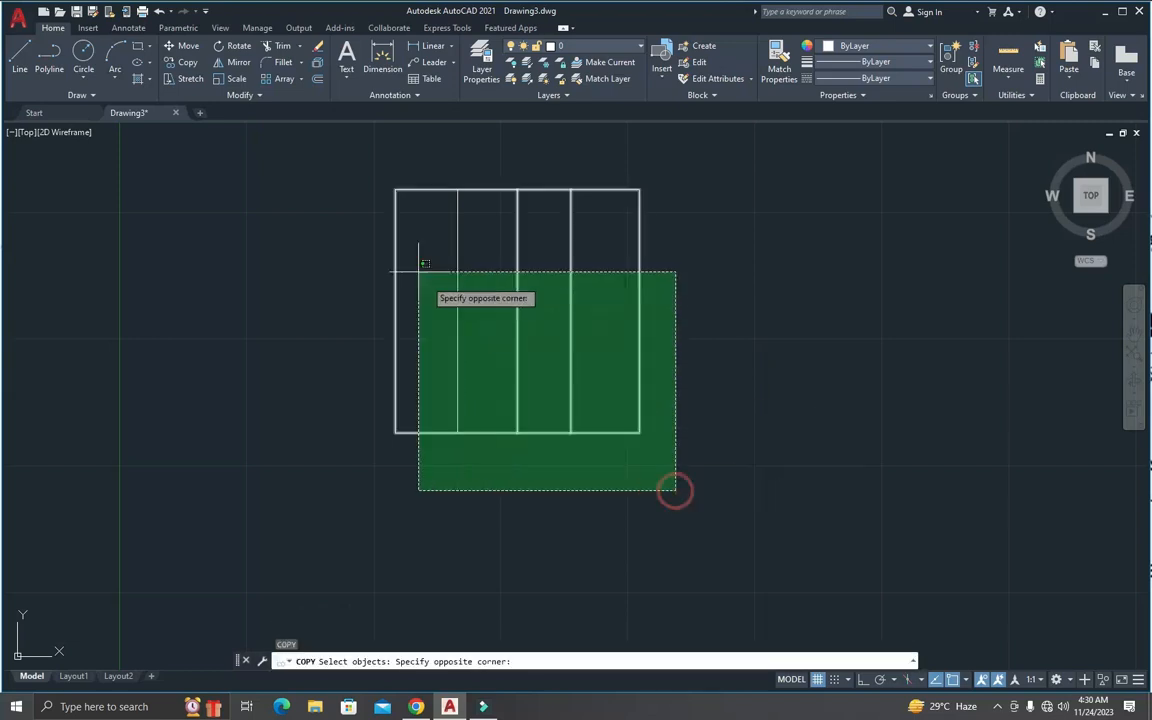
pyautogui.click(400, 291)
pyautogui.press('Return')
pyautogui.click(396, 289)
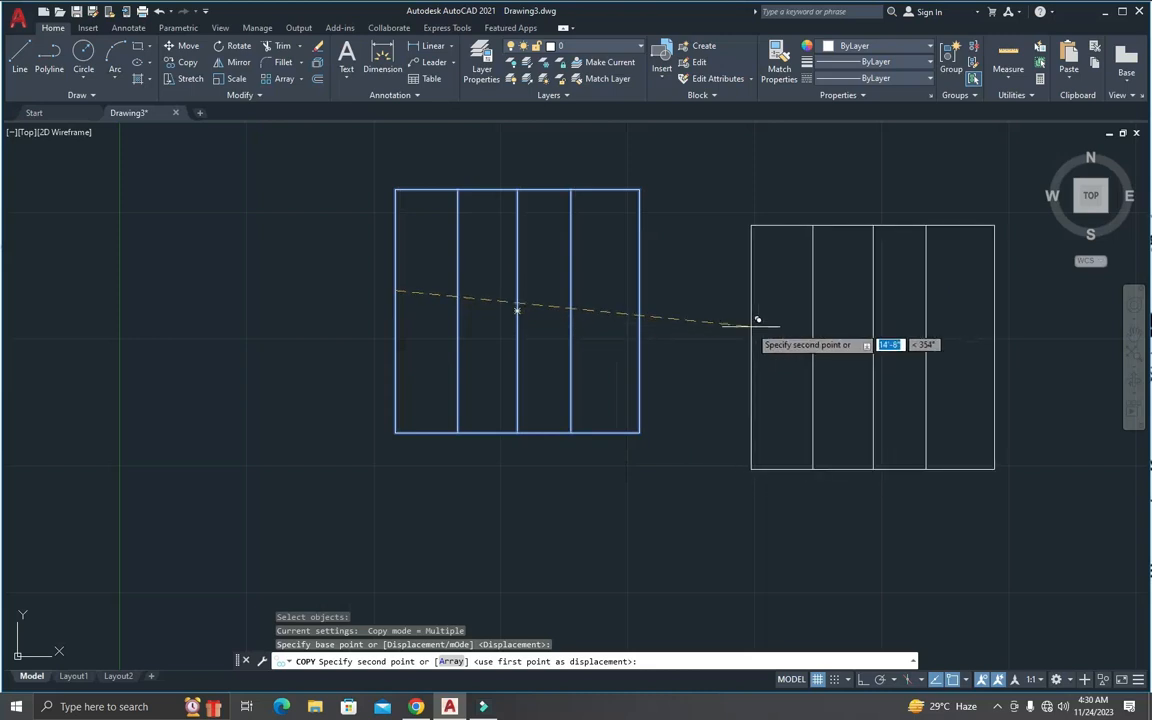
pyautogui.scroll(-6, 766, 324)
pyautogui.scroll(6, 787, 314)
pyautogui.click(787, 314)
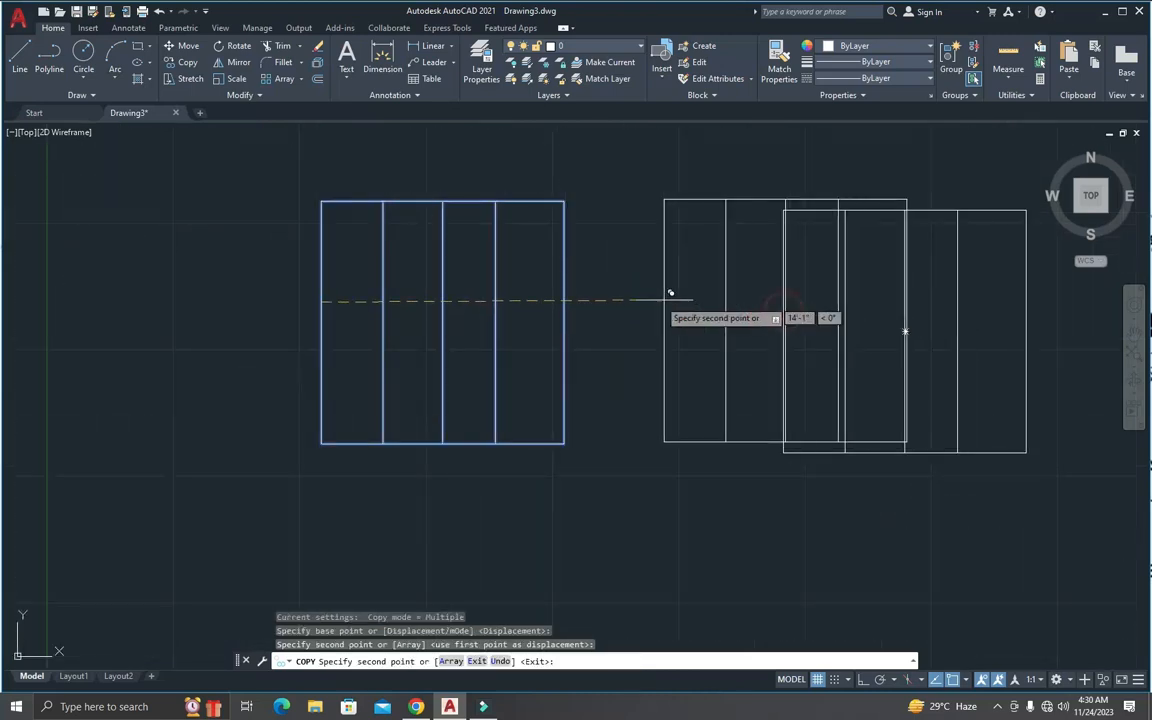
pyautogui.press('Escape')
pyautogui.press('Escape')
pyautogui.press('Escape')
pyautogui.scroll(-2, 502, 229)
pyautogui.scroll(2, 490, 225)
pyautogui.press('Escape')
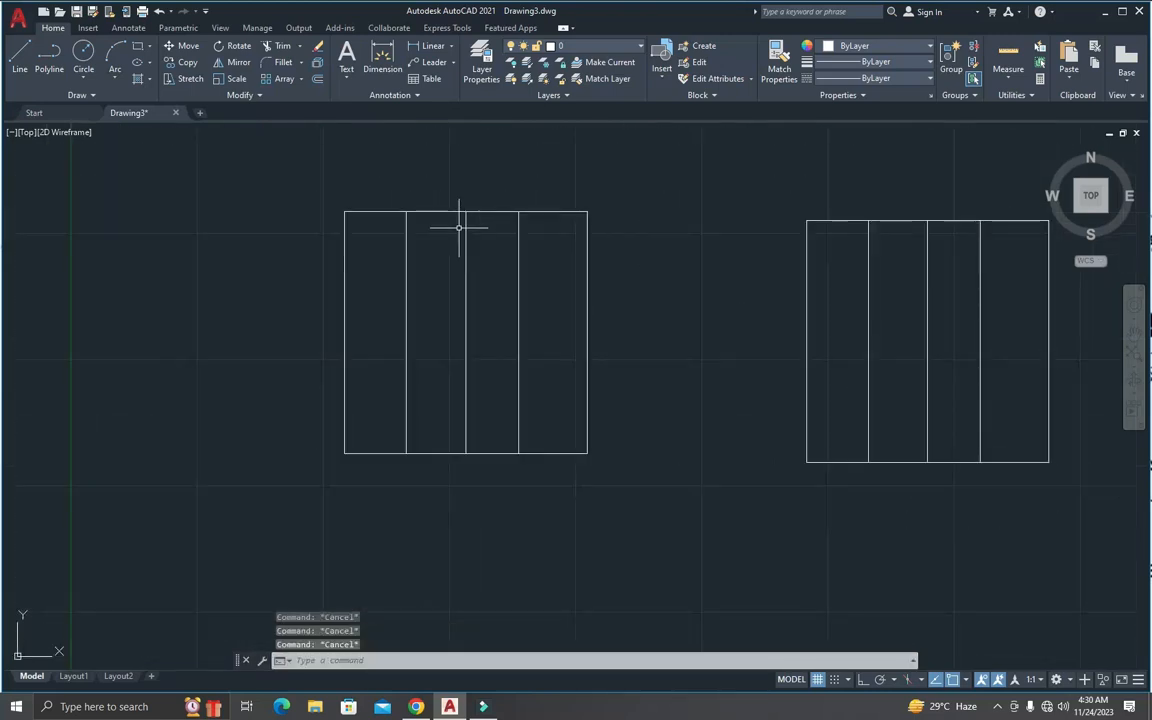
# Step: Add a Quick Dimension to the original square's middle vertical line, placing it just to the line's right
pyautogui.scroll(2, 462, 232)
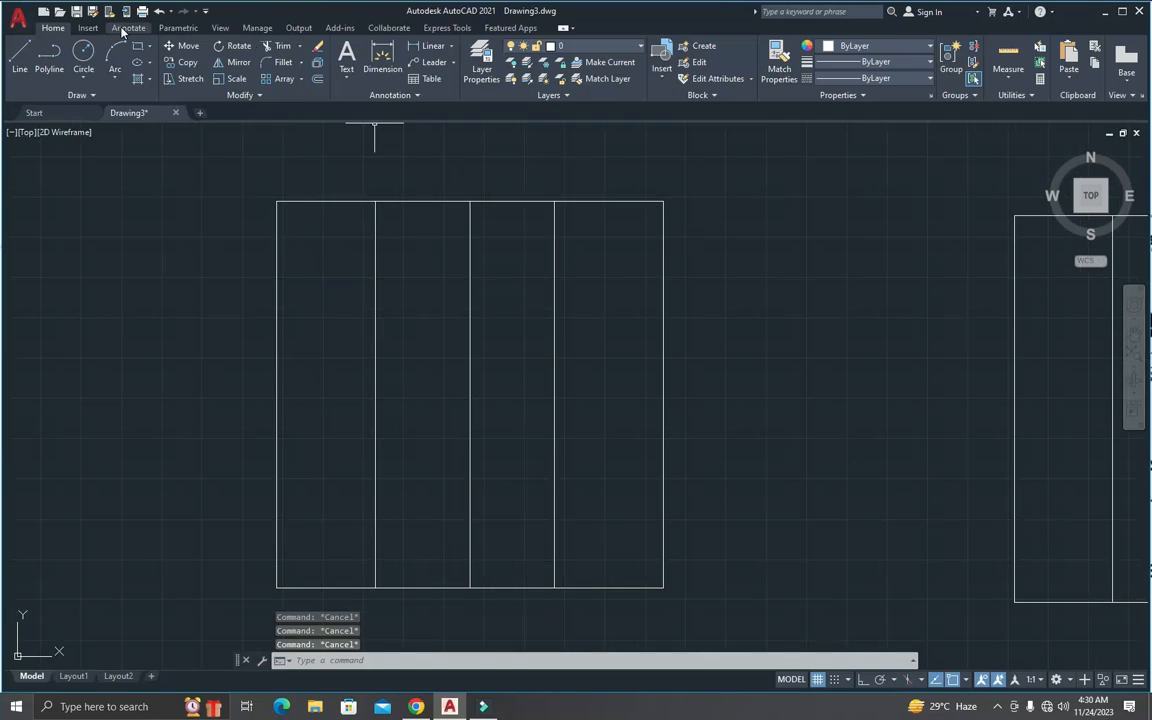
pyautogui.click(125, 28)
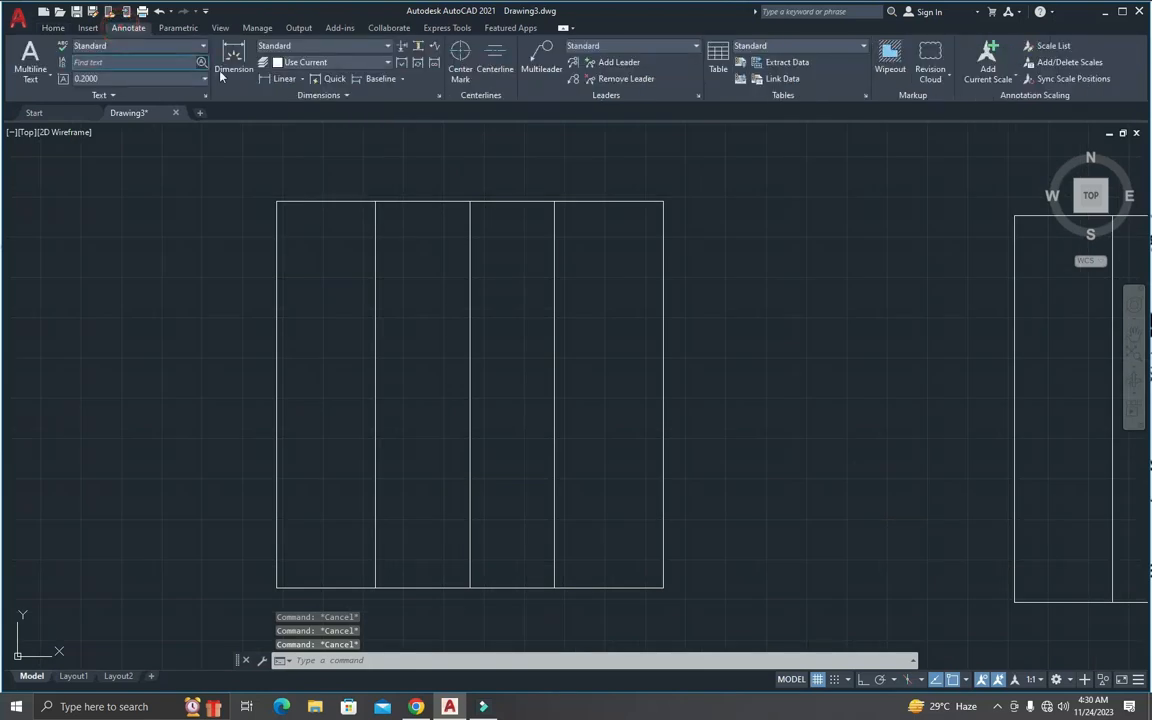
pyautogui.click(330, 80)
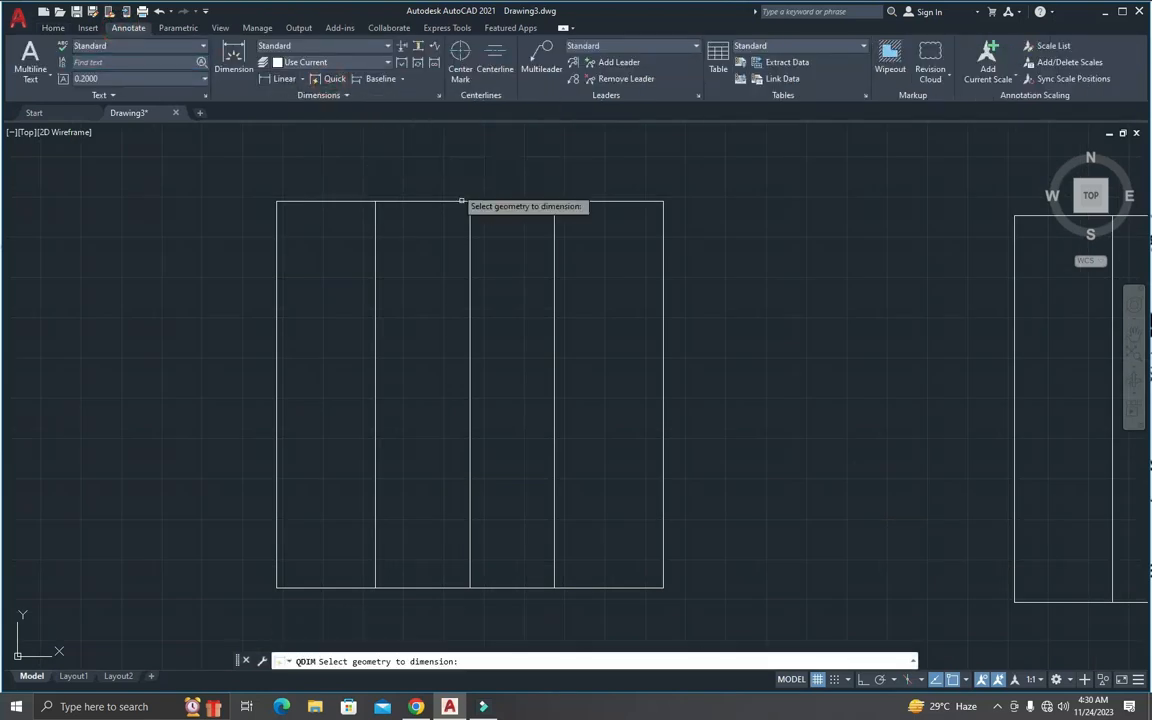
pyautogui.click(472, 287)
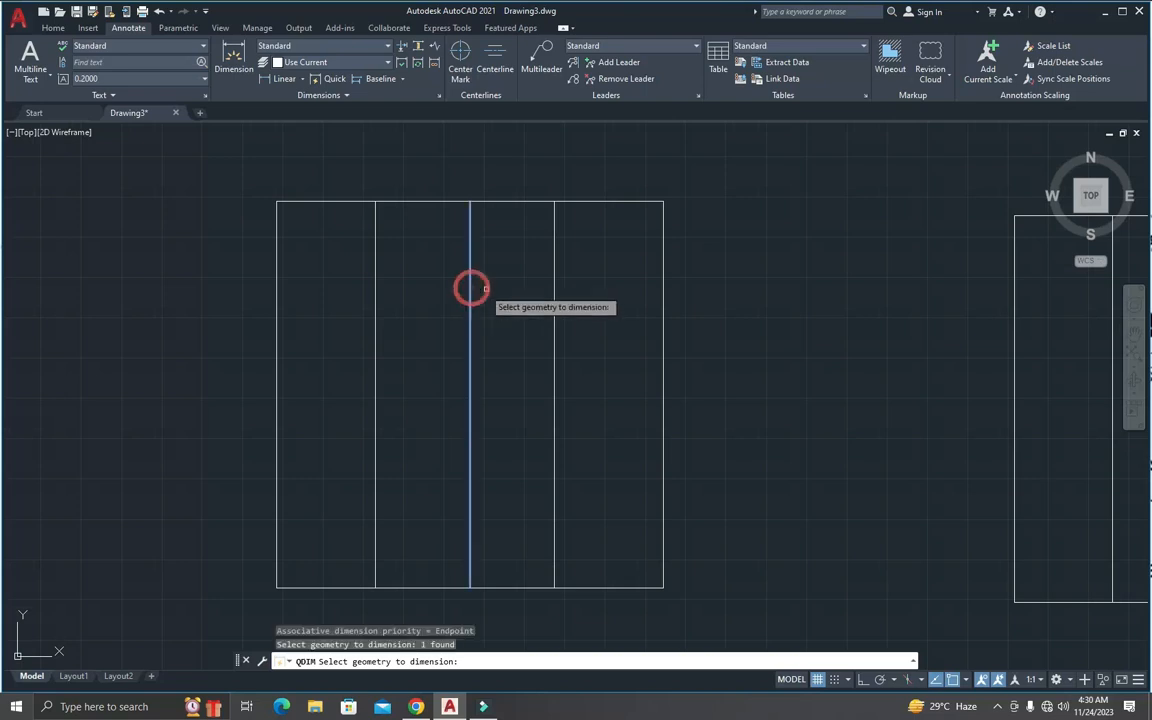
pyautogui.press('Return')
pyautogui.click(503, 298)
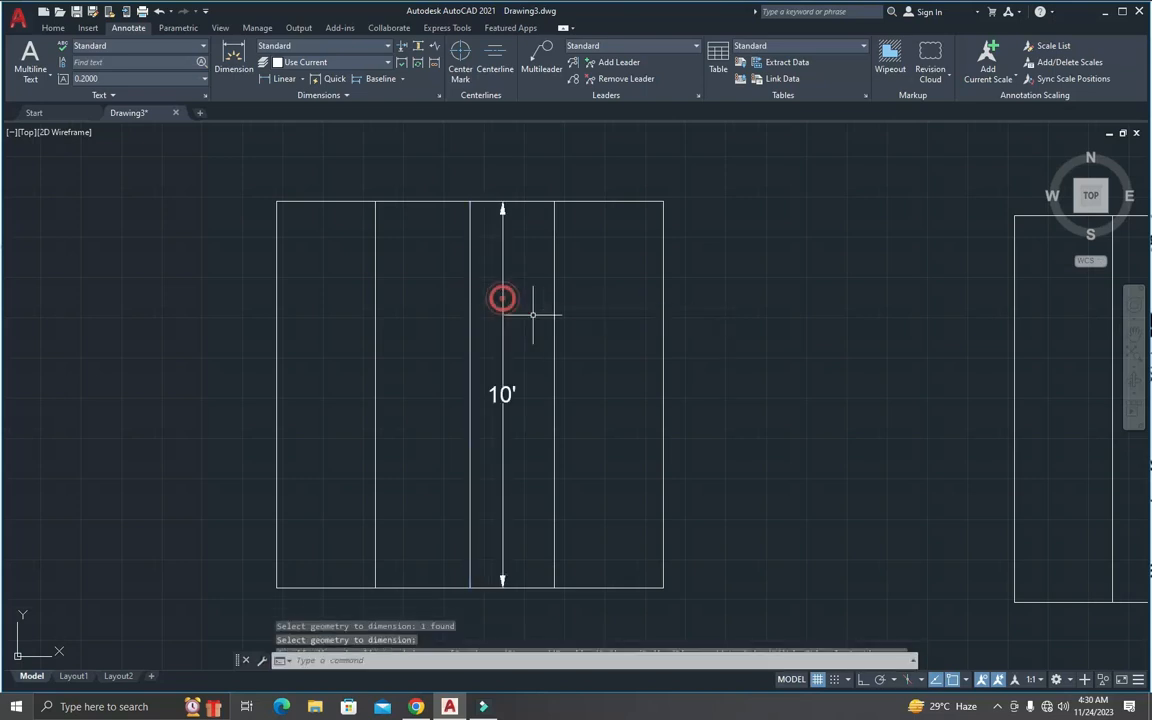
# Step: Add a Quick Dimension to the original square's rightmost dividing line, placing it just to the line's right
pyautogui.press('Return')
pyautogui.click(554, 327)
pyautogui.click(579, 330)
pyautogui.click(579, 330)
pyautogui.press('Escape')
pyautogui.press('Return')
pyautogui.click(587, 355)
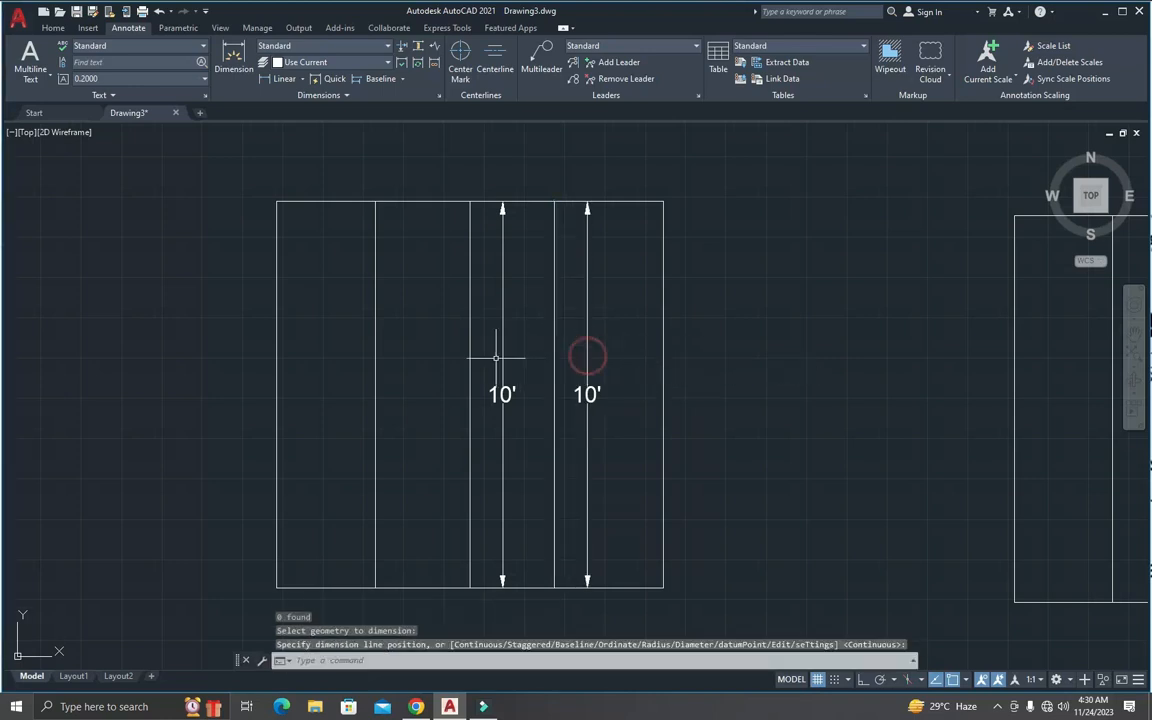
# Step: Add a Quick Dimension for the original square's full width, placing it inside the square about a third of the way down
pyautogui.press('Return')
pyautogui.click(437, 201)
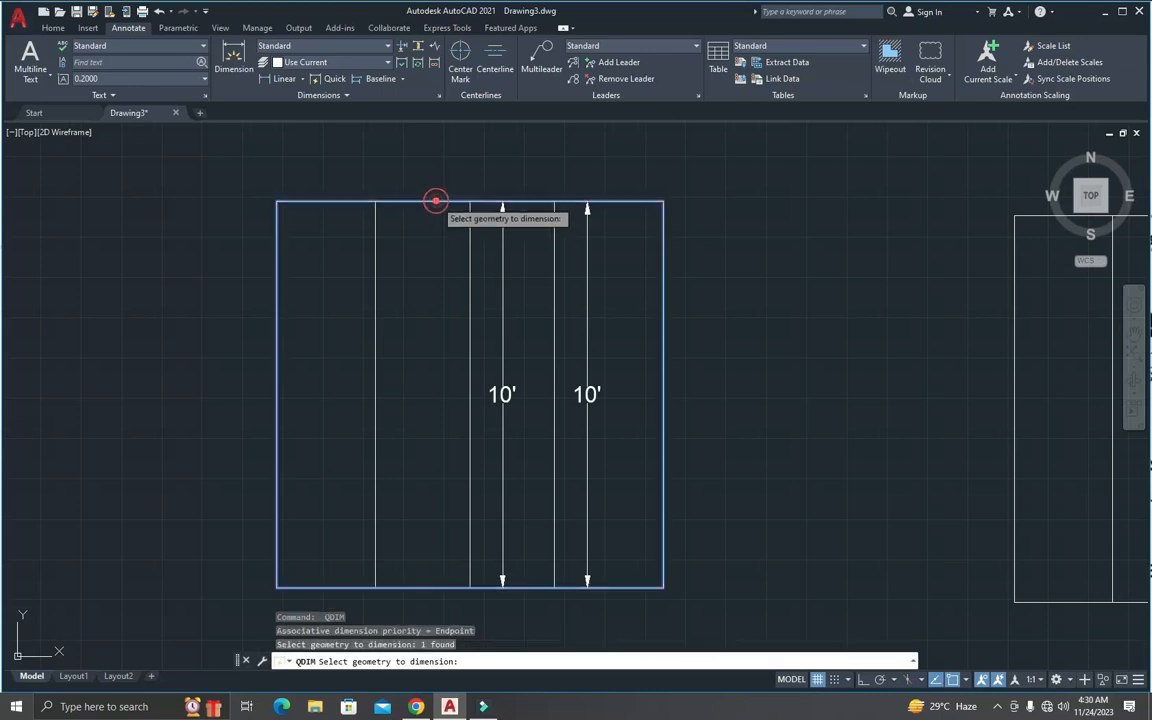
pyautogui.press('Return')
pyautogui.click(450, 316)
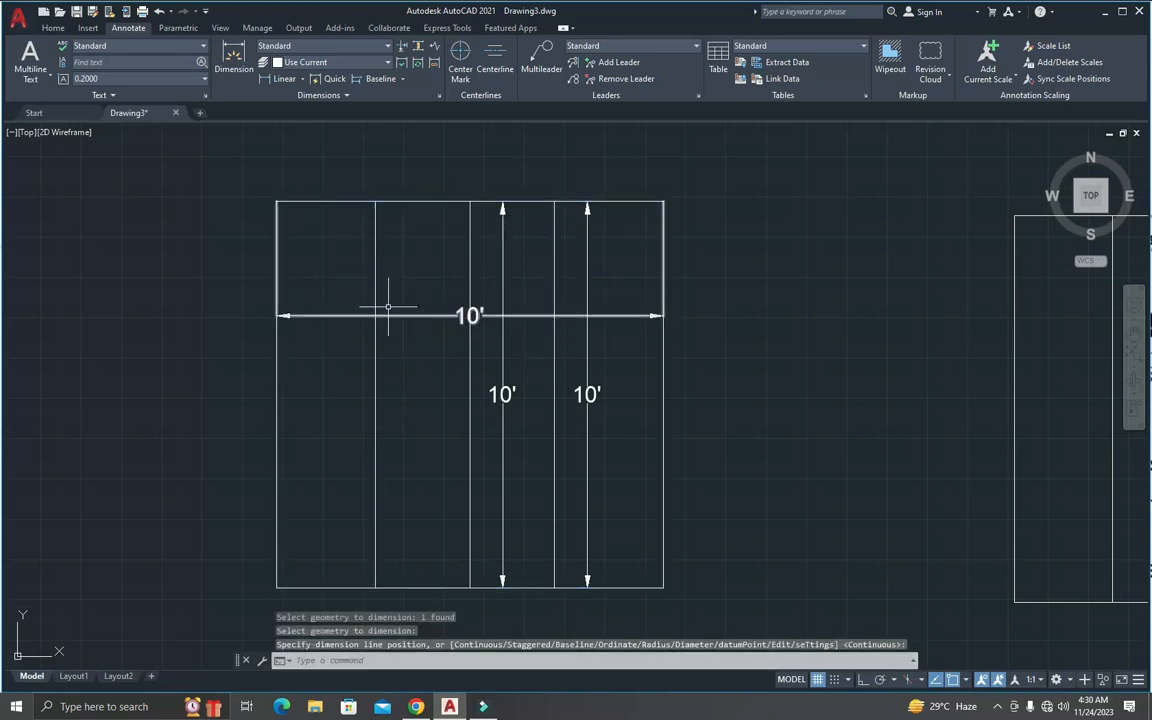
pyautogui.press('Return')
pyautogui.press('Escape')
pyautogui.press('Escape')
pyautogui.press('Escape')
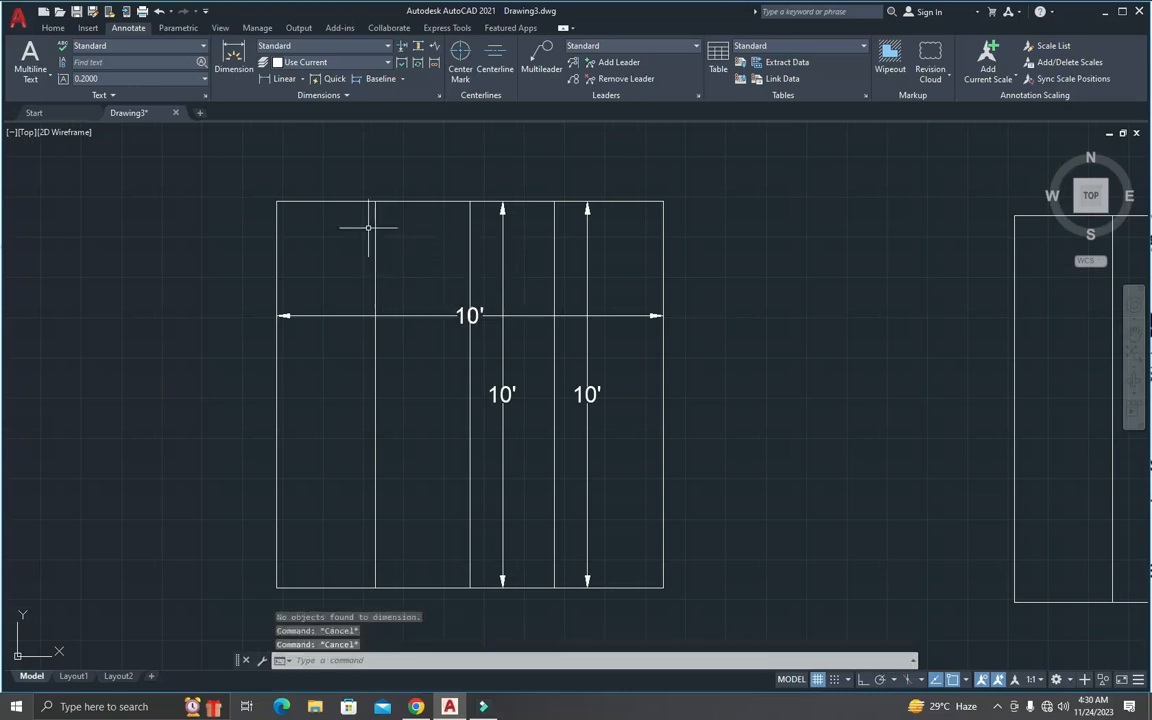
# Step: Add a linear dimension from the square's top-left corner to the top of the middle line, placing it above the inner width dimension
pyautogui.click(270, 78)
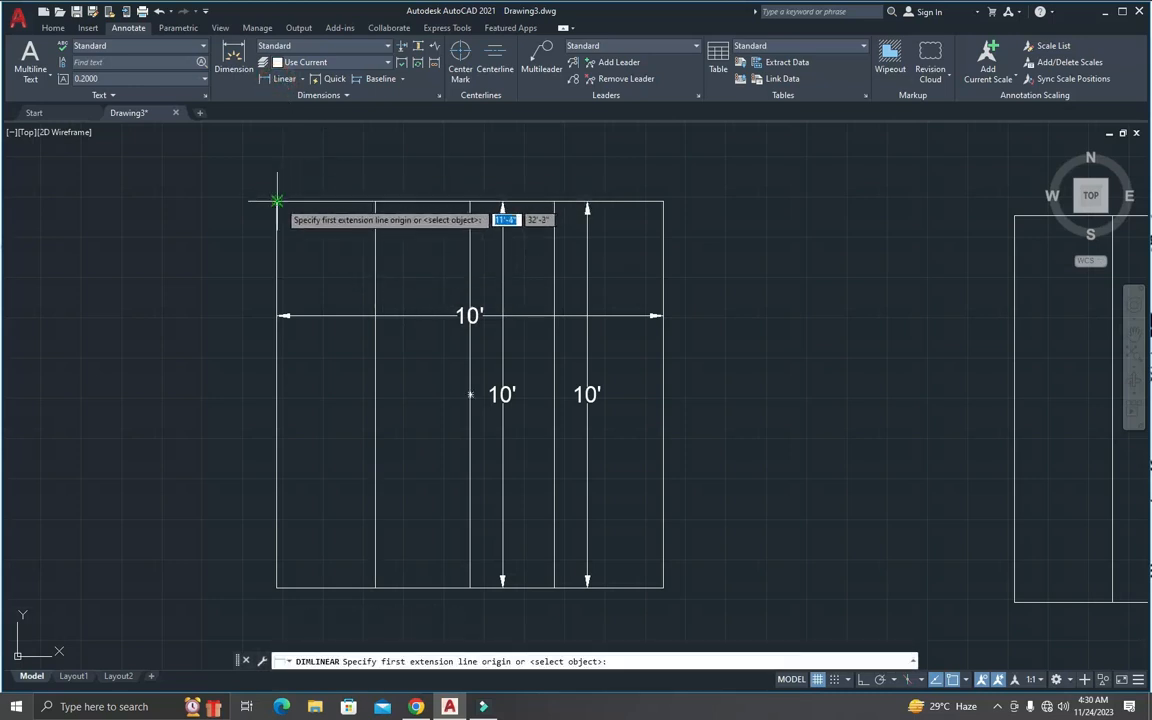
pyautogui.click(277, 202)
pyautogui.click(470, 202)
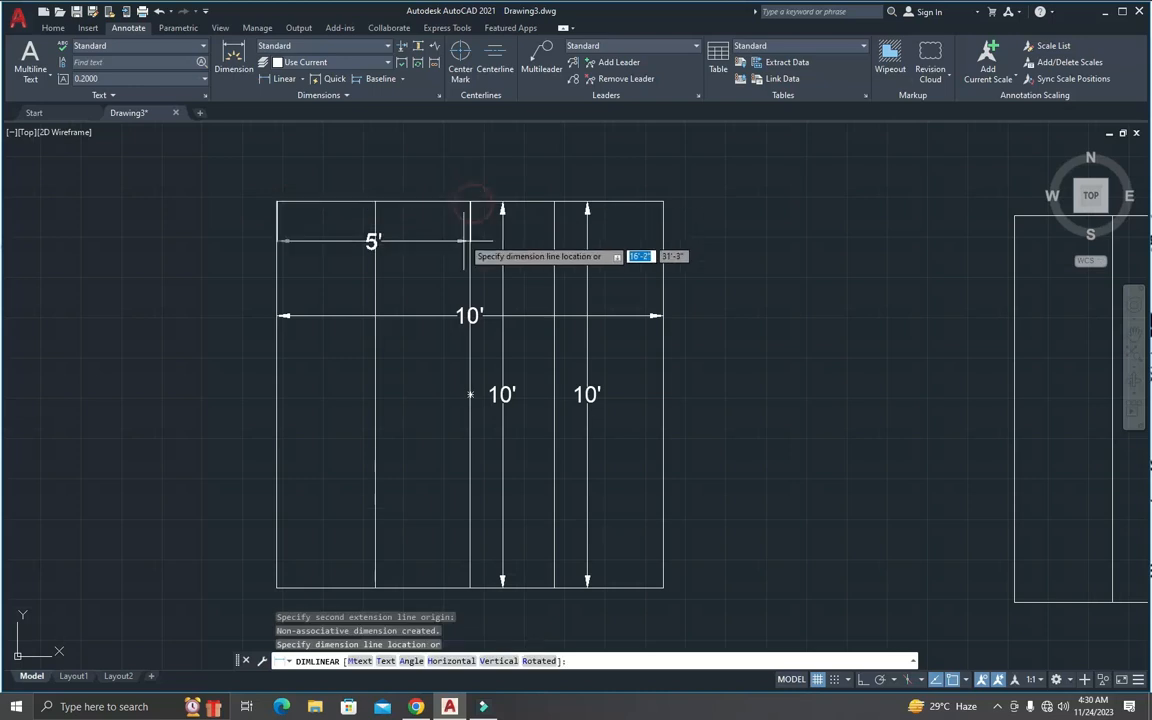
pyautogui.click(421, 268)
pyautogui.press('Escape')
pyautogui.press('Escape')
pyautogui.click(412, 238)
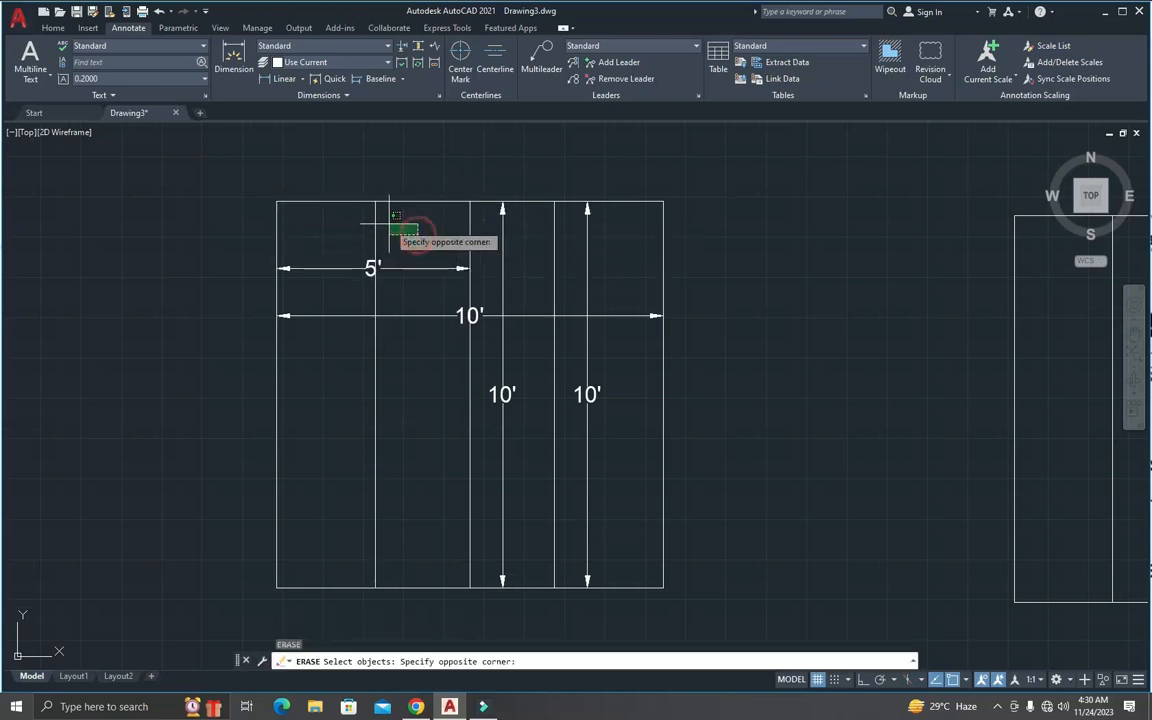
pyautogui.press('Escape')
pyautogui.press('Escape')
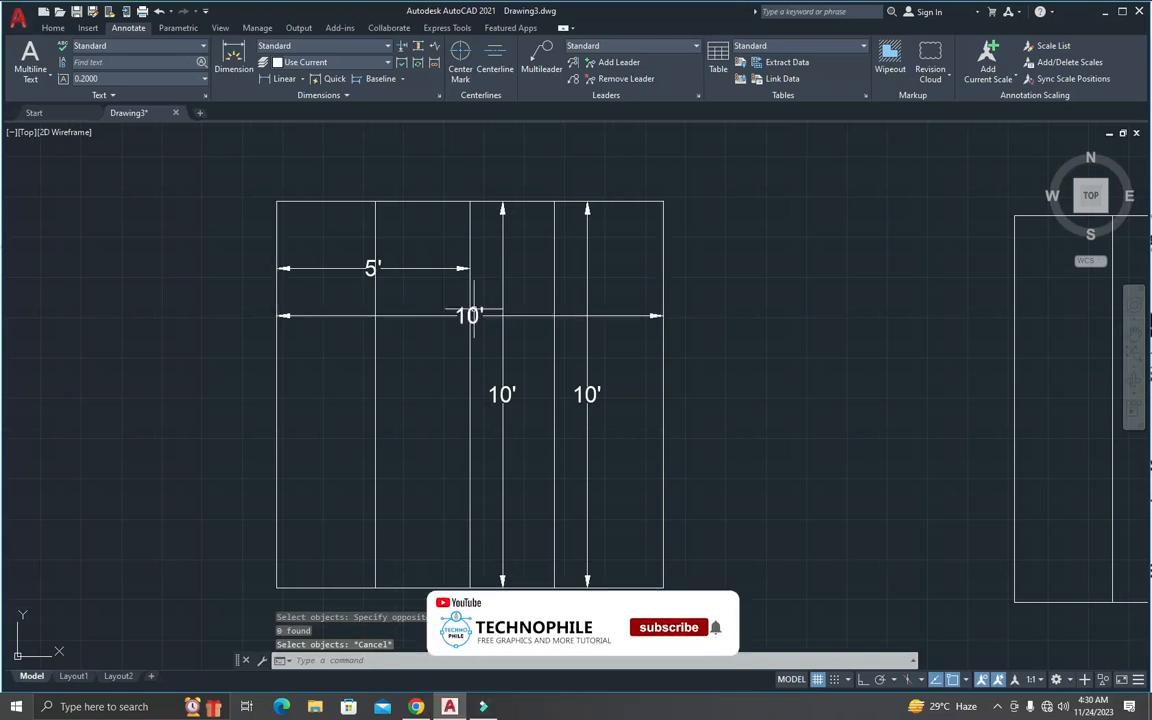
pyautogui.scroll(3, 522, 325)
pyautogui.scroll(-3, 530, 321)
pyautogui.press('Escape')
pyautogui.press('Escape')
pyautogui.press('Escape')
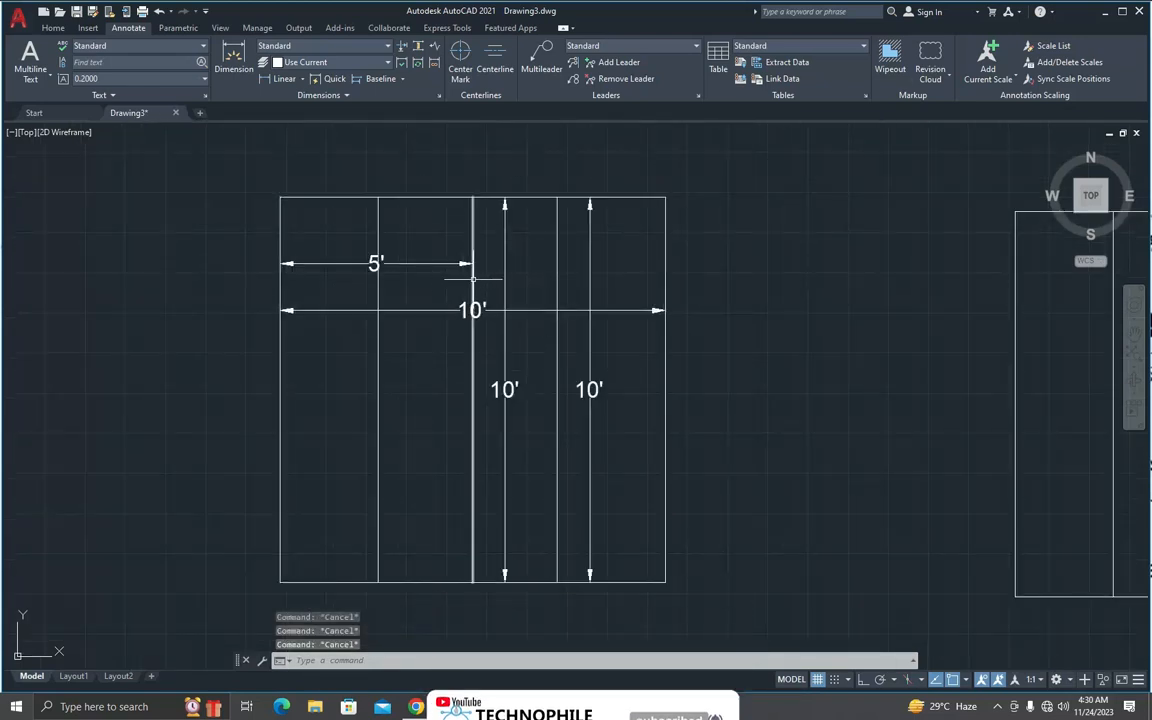
# Step: Add a linear dimension between the square's two top corners, placing it just above the top edge
pyautogui.write('dli')
pyautogui.press('Return')
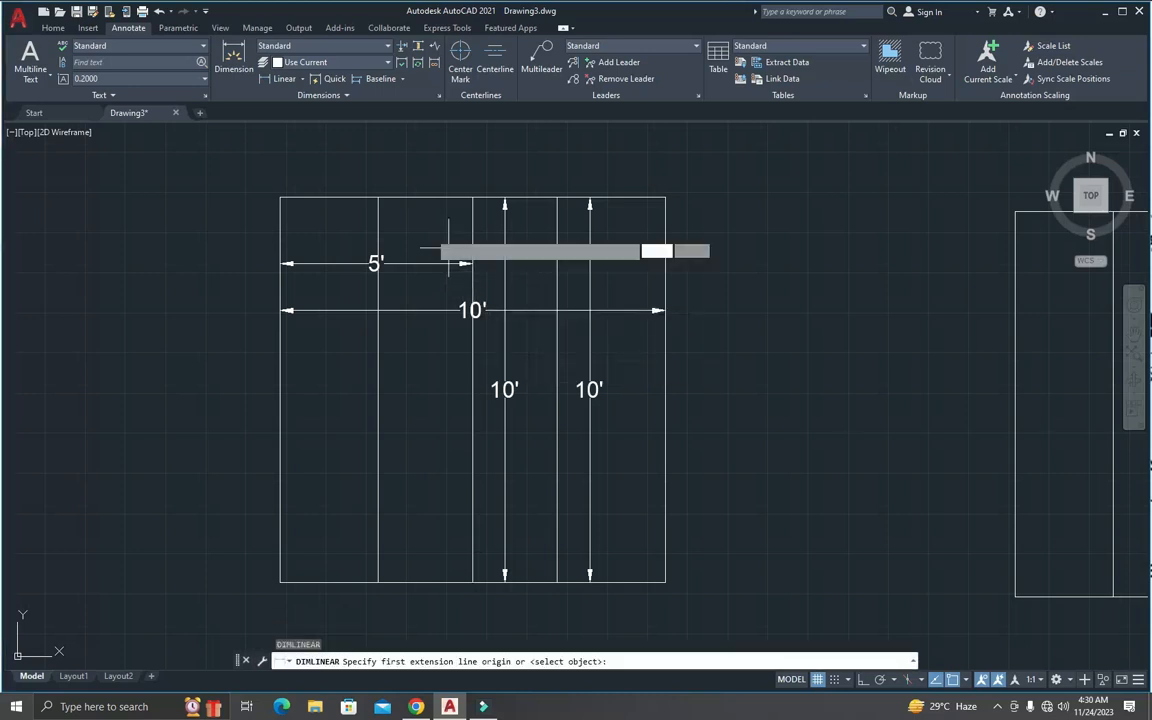
pyautogui.click(281, 197)
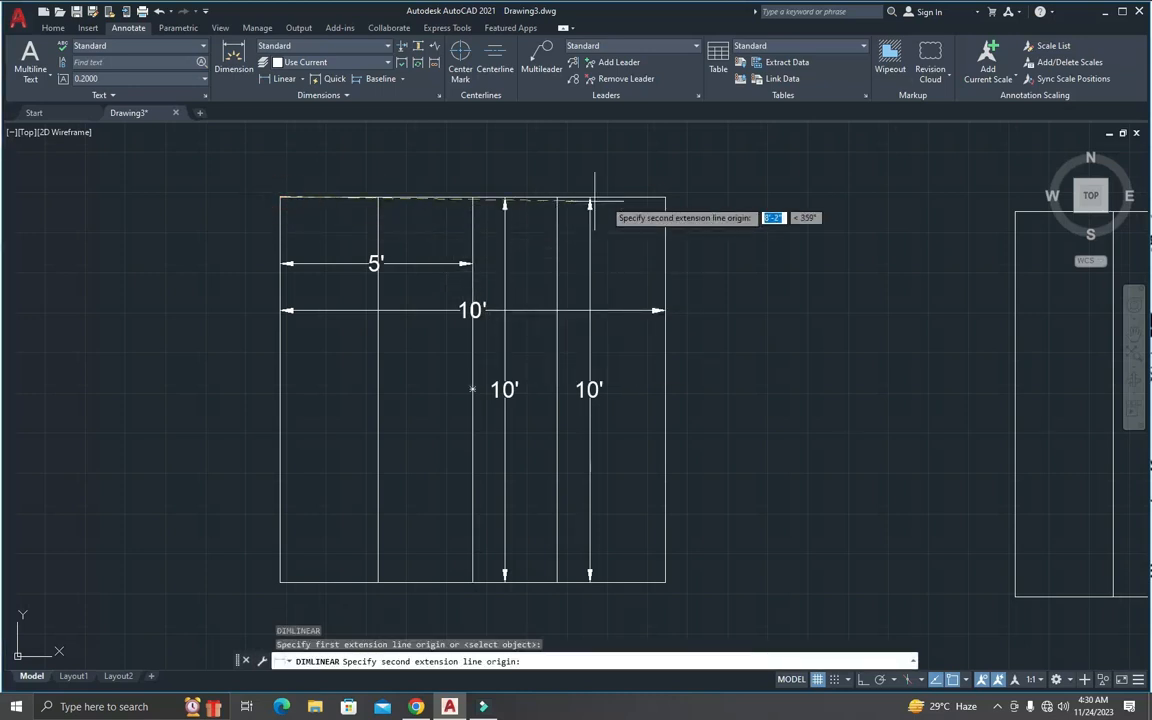
pyautogui.click(666, 197)
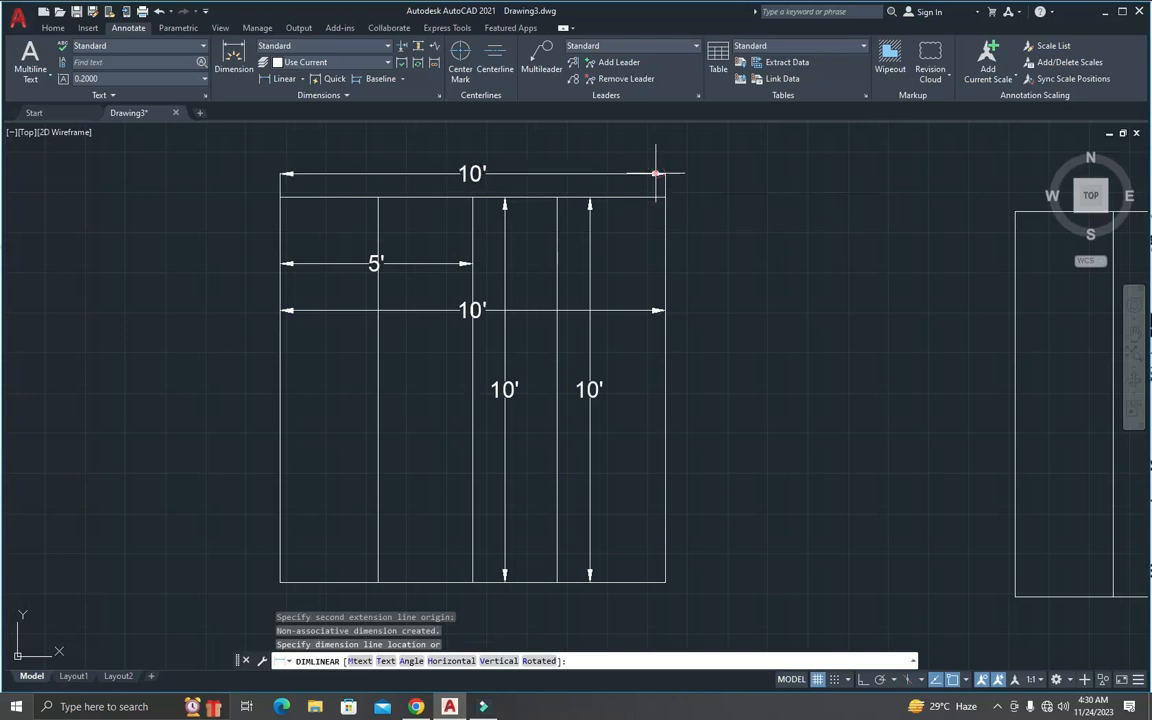
pyautogui.click(663, 174)
pyautogui.press('Escape')
pyautogui.press('Escape')
pyautogui.press('Escape')
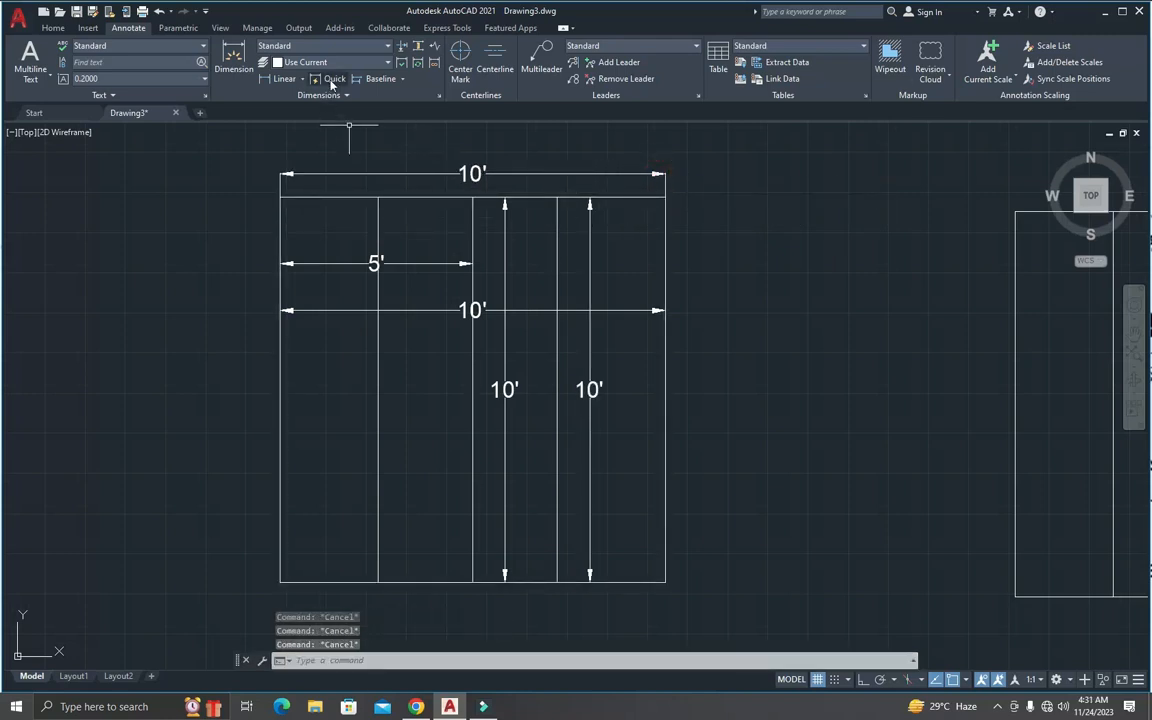
# Step: Apply Quick Dimension to the full-width dimension inside the square, repositioning its line lower, slightly above the square's middle
pyautogui.write('q')
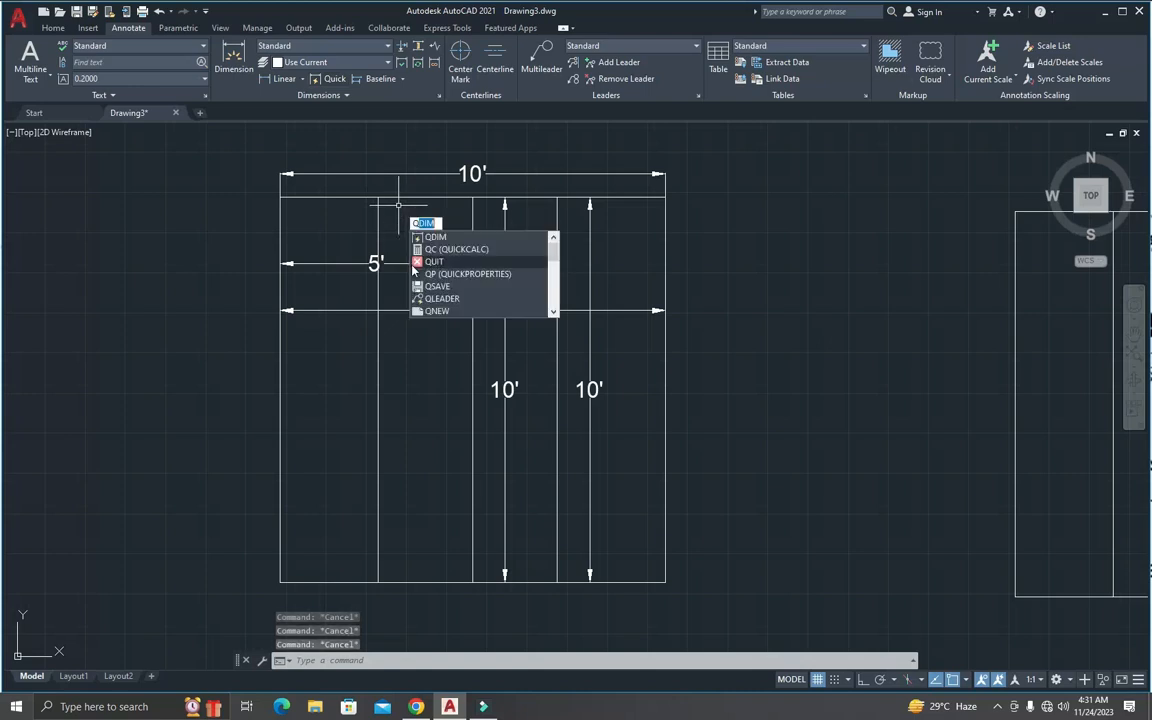
pyautogui.press('Return')
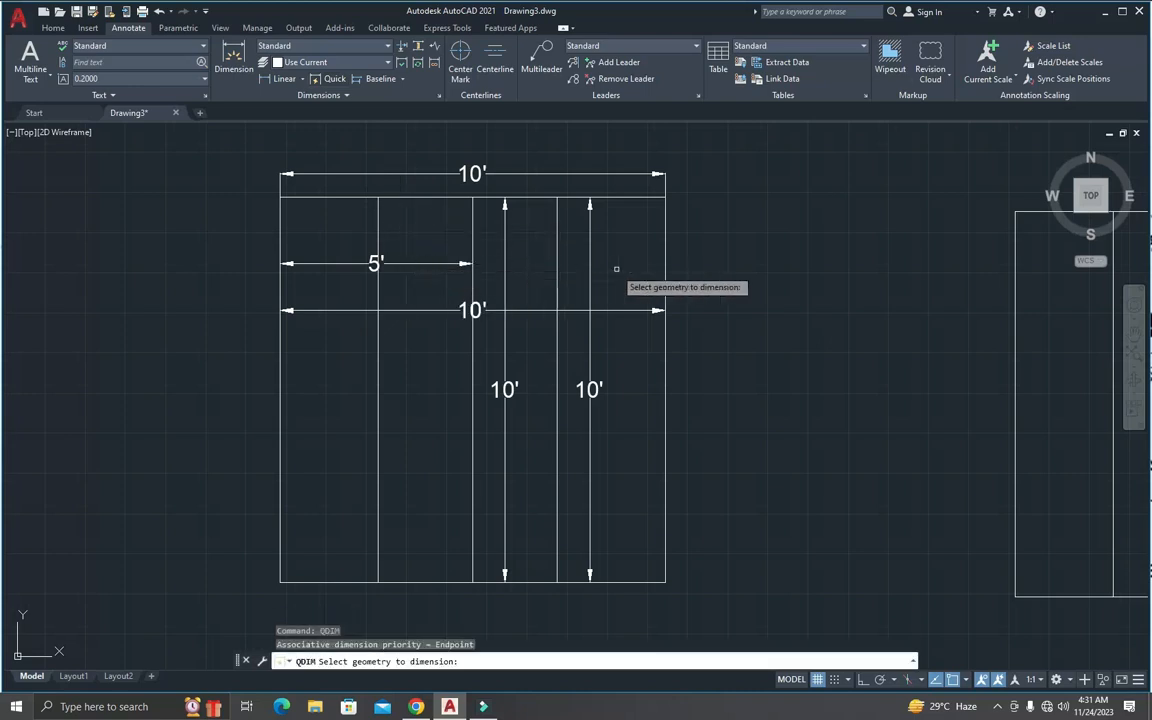
pyautogui.click(662, 290)
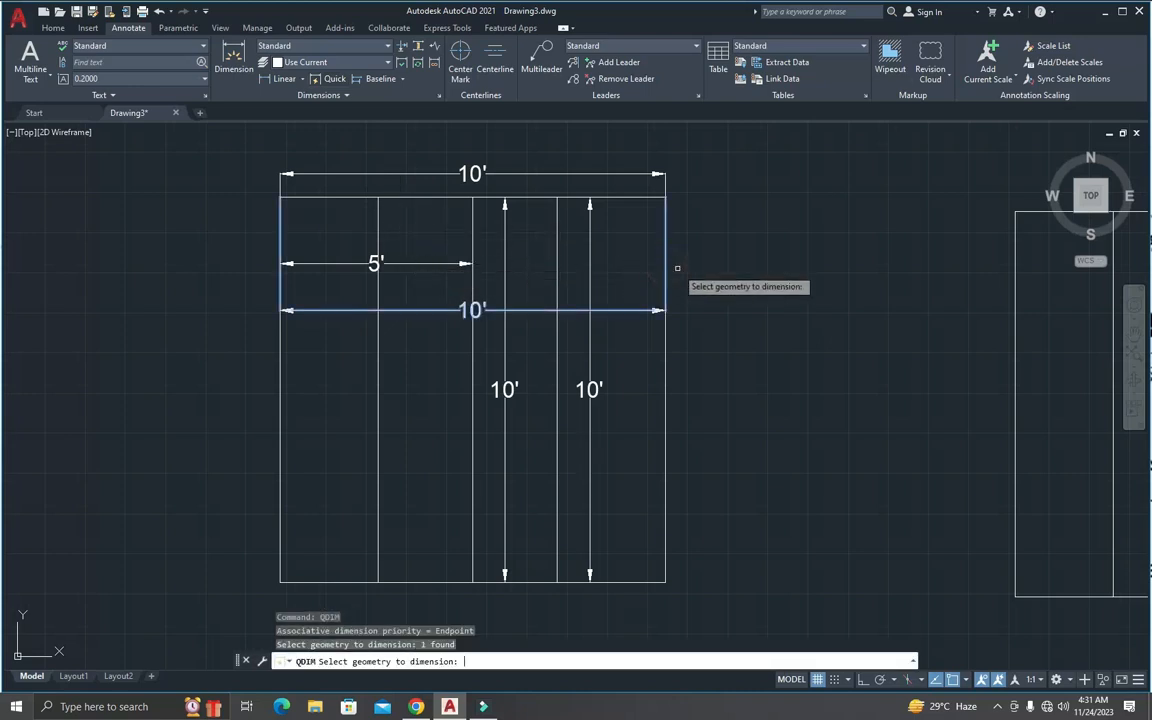
pyautogui.press('Return')
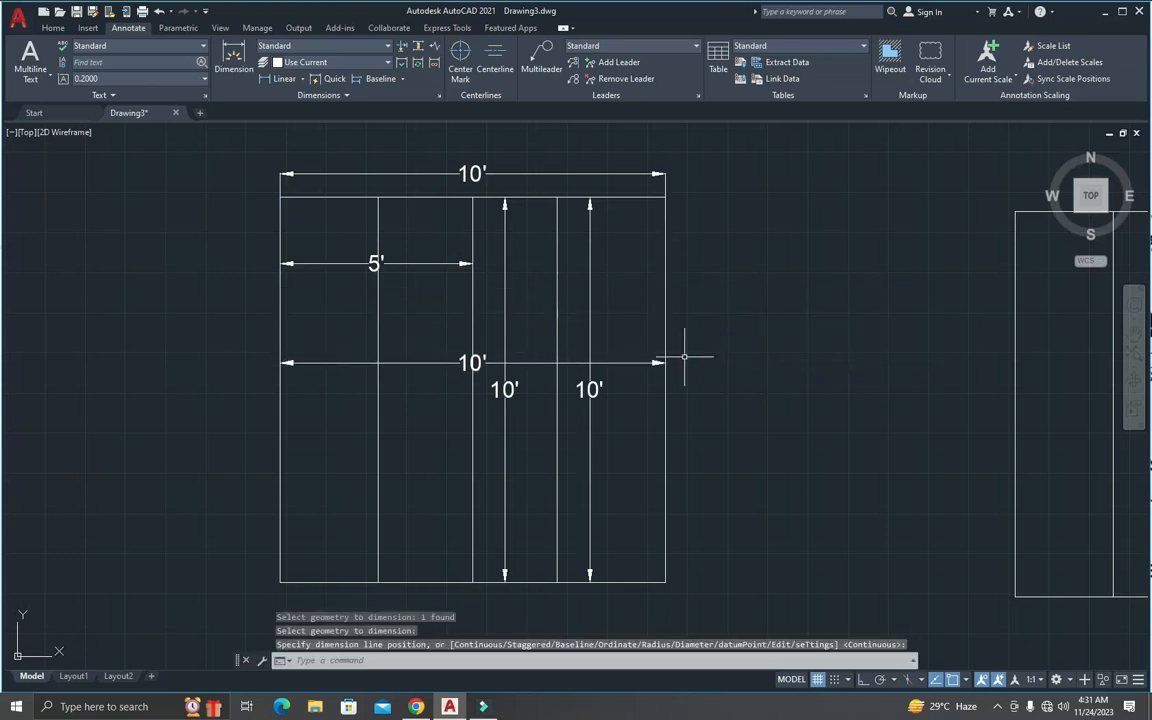
pyautogui.press('Escape')
pyautogui.press('Escape')
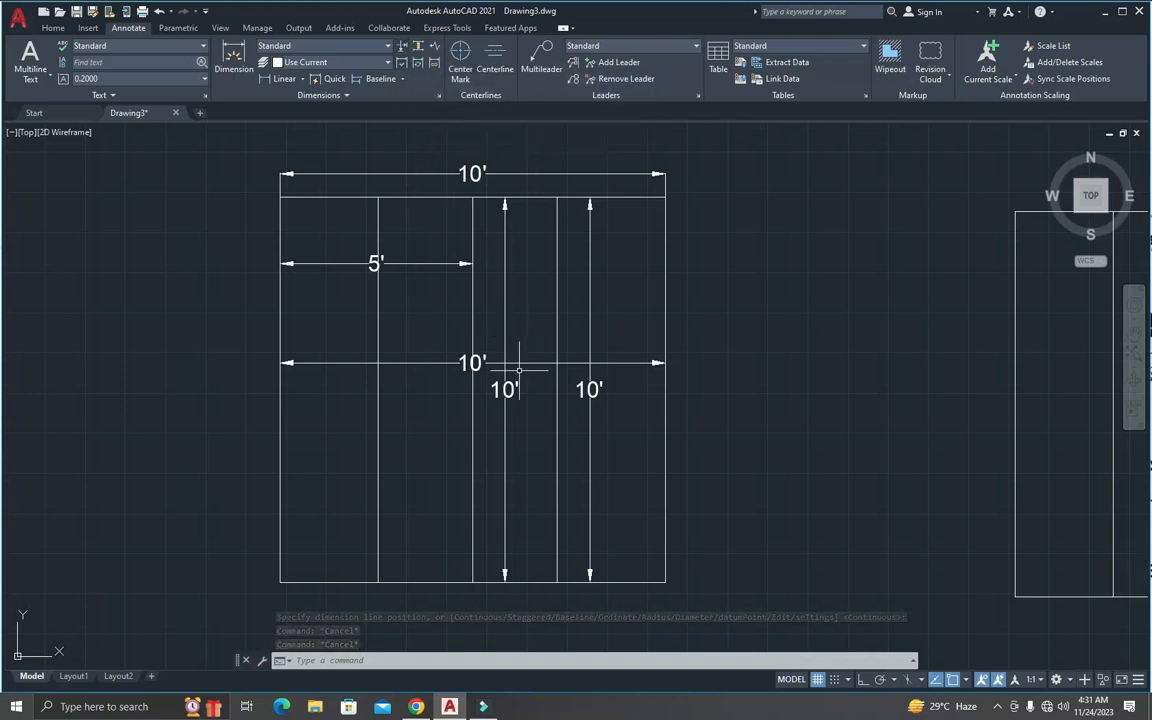
# Step: Apply an automatic dimension break to the full-width horizontal dimension inside the original square
pyautogui.scroll(5, 493, 362)
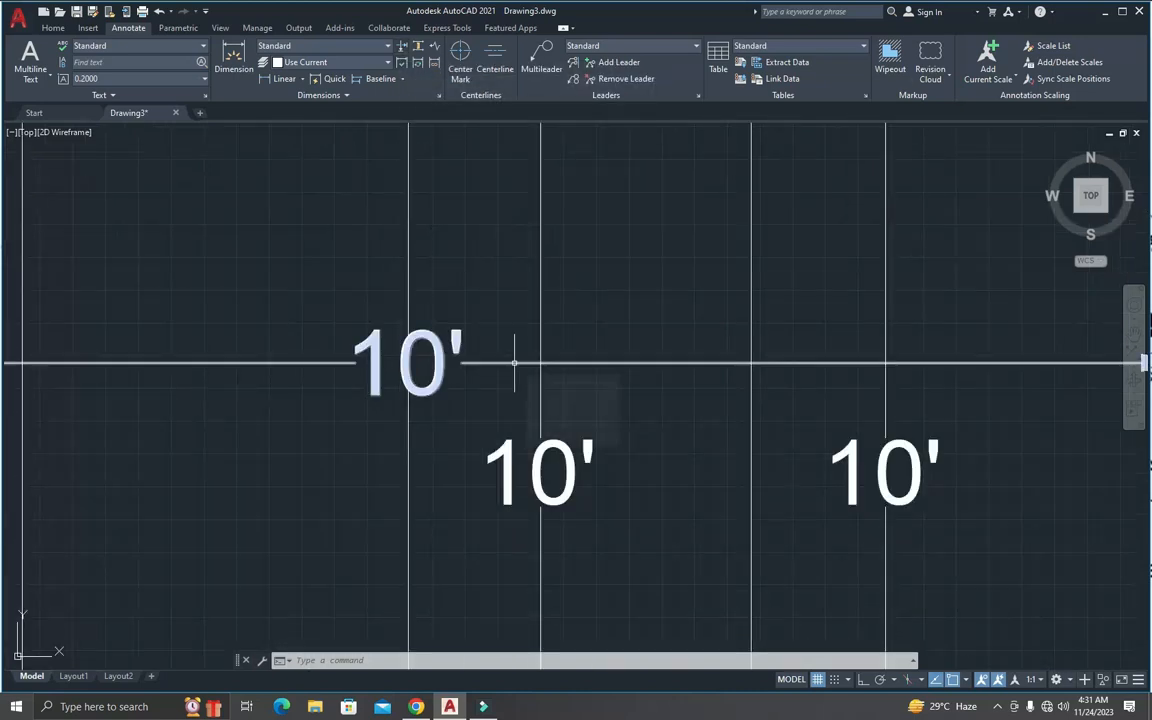
pyautogui.scroll(4, 538, 366)
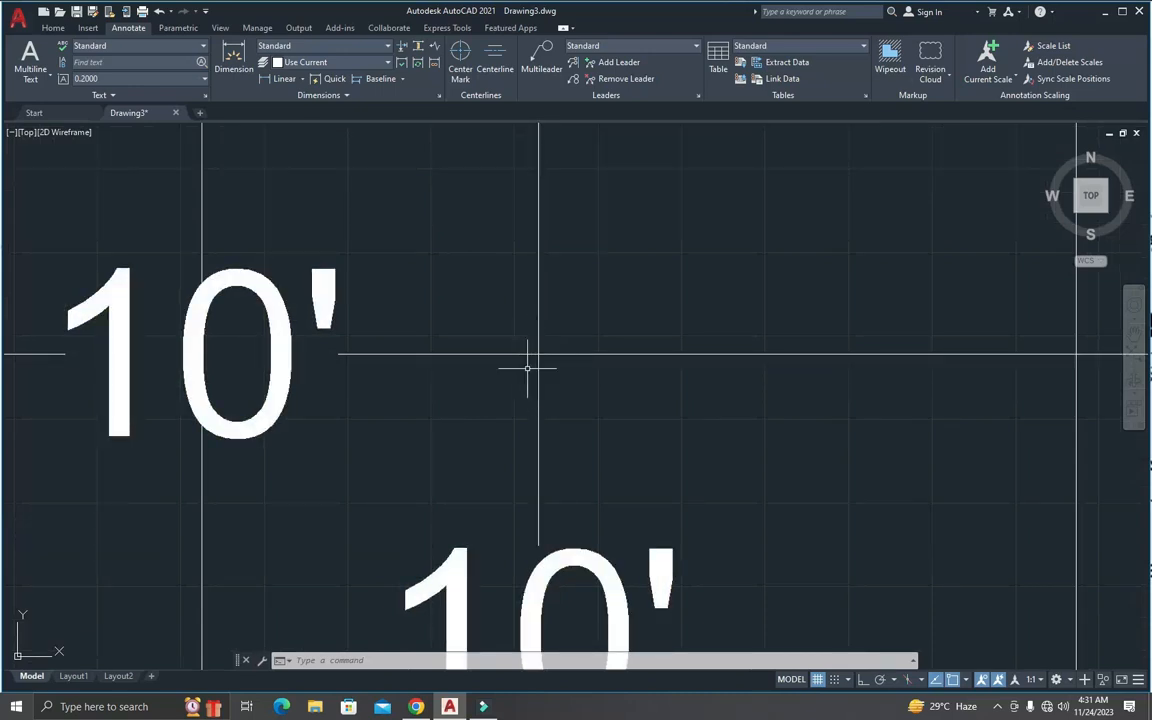
pyautogui.click(401, 47)
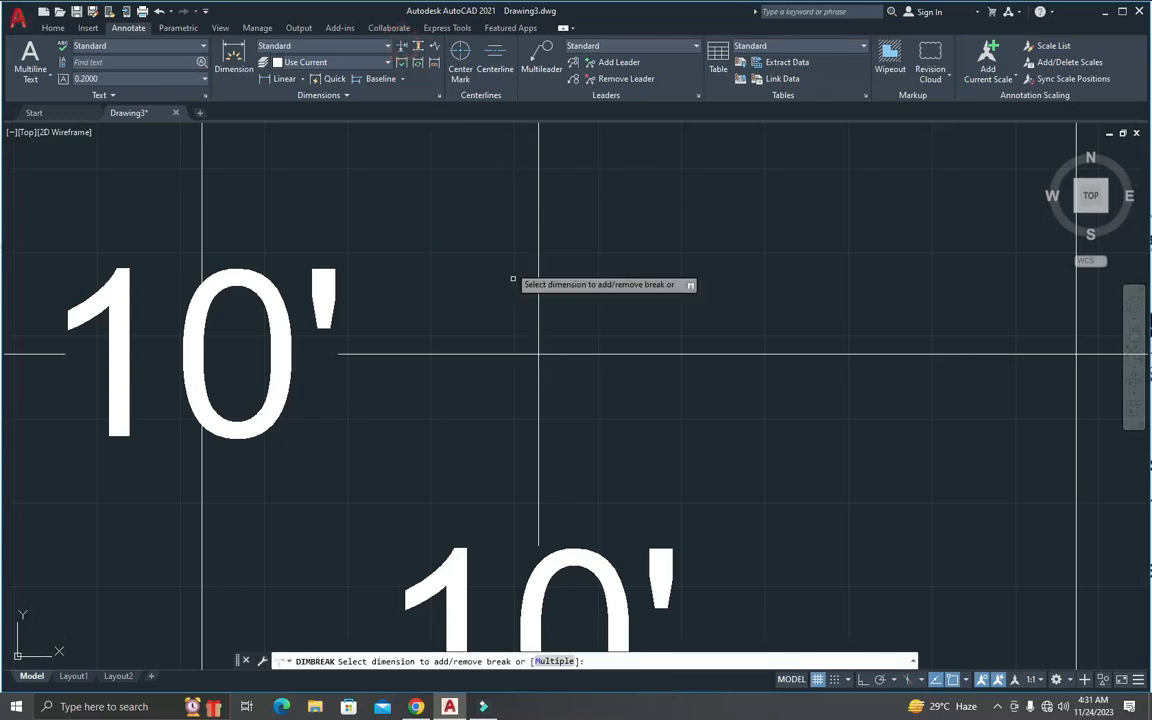
pyautogui.click(510, 354)
pyautogui.press('Return')
pyautogui.scroll(5, 540, 368)
pyautogui.scroll(-6, 560, 354)
pyautogui.scroll(5, 781, 357)
pyautogui.scroll(-7, 790, 362)
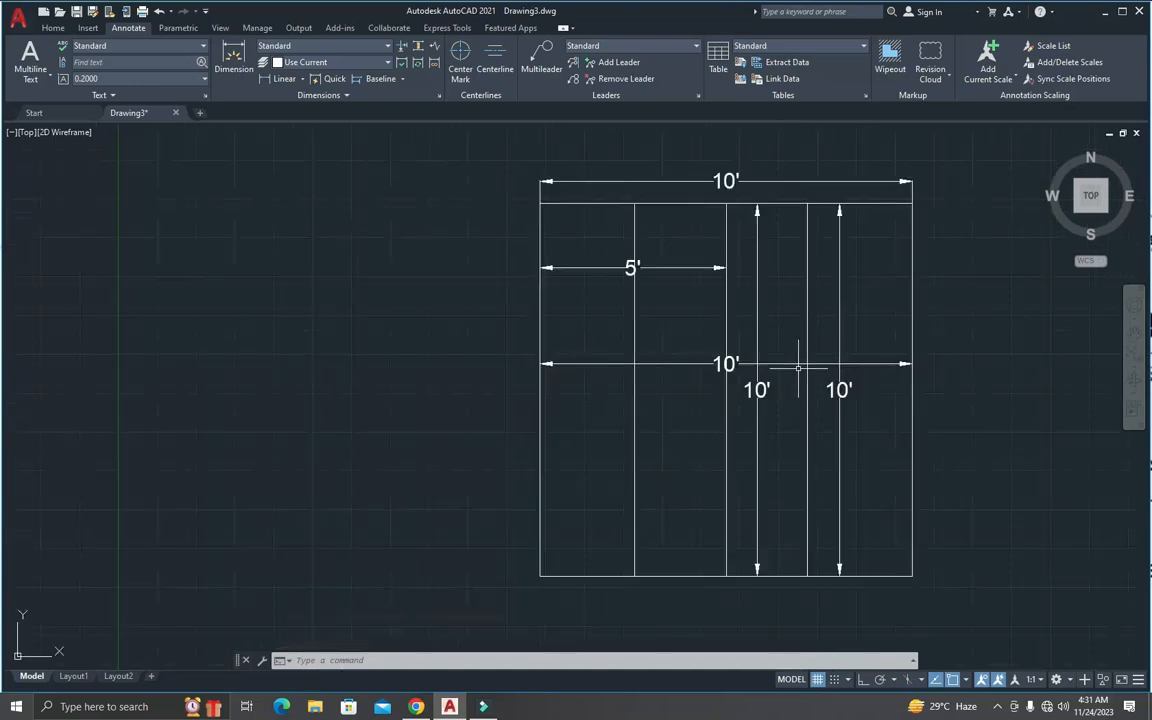
# Step: Apply an automatic dimension break to a vertical dimension where it crosses the square's inner horizontal dimension
pyautogui.scroll(6, 646, 285)
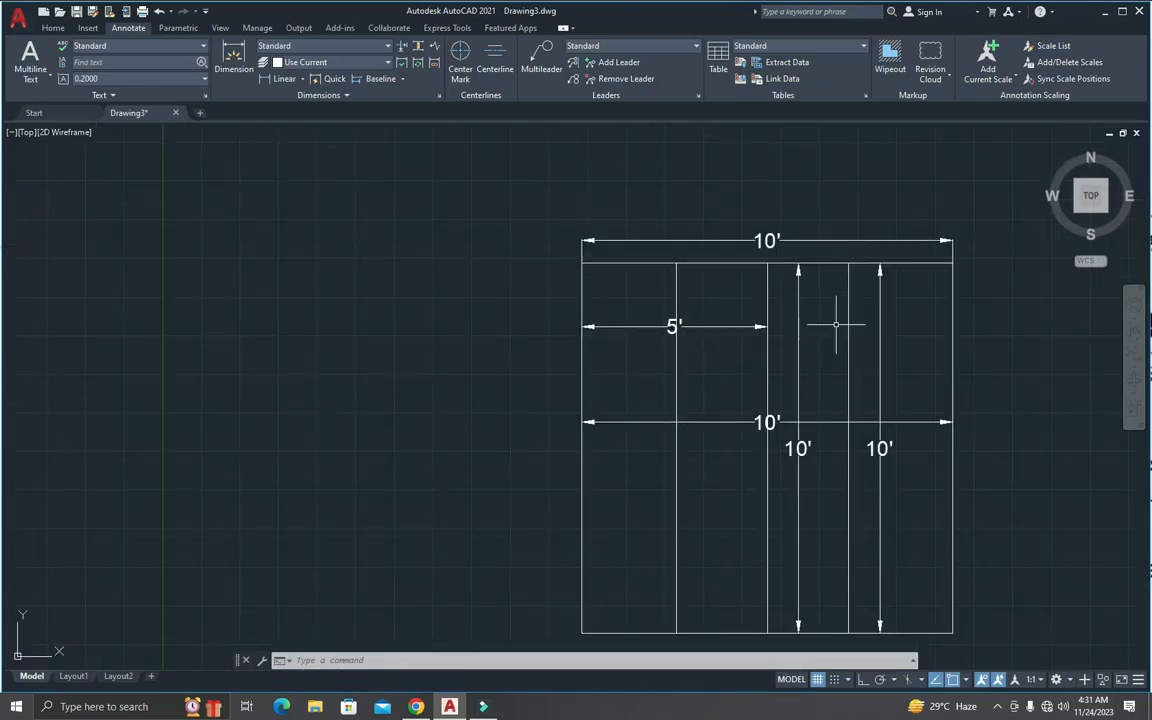
pyautogui.scroll(10, 876, 415)
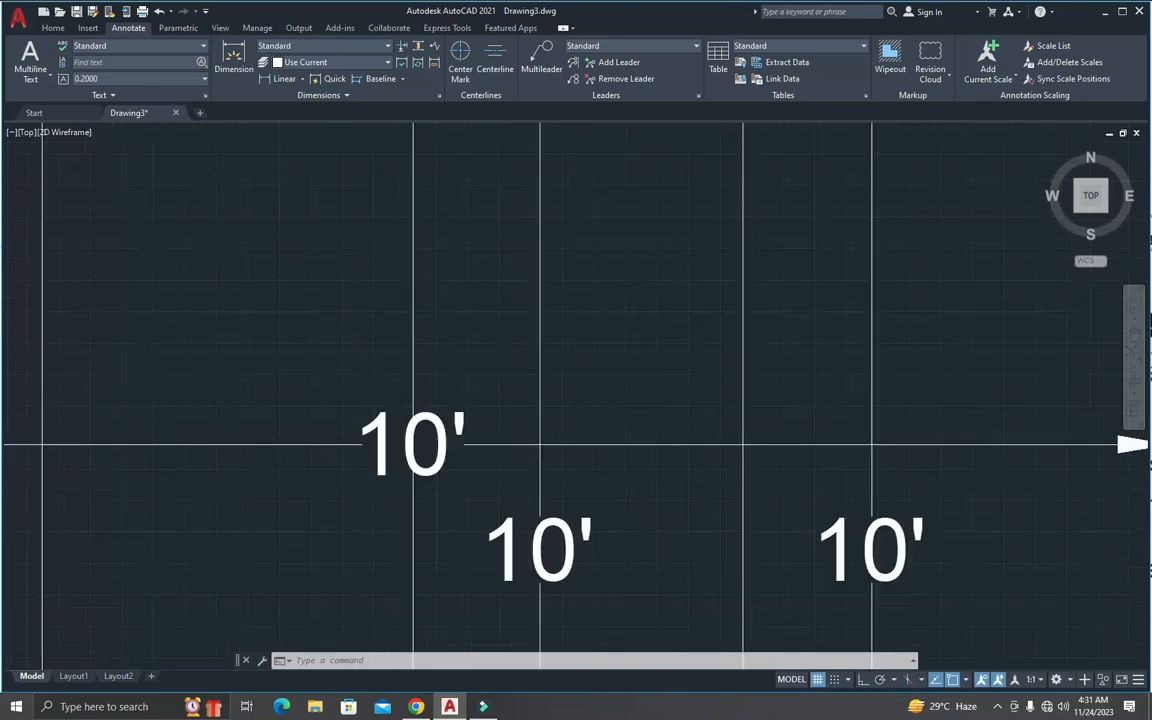
pyautogui.scroll(10, 887, 453)
pyautogui.scroll(7, 673, 354)
pyautogui.moveTo(667, 384); pyautogui.dragTo(678, 385, button='middle')
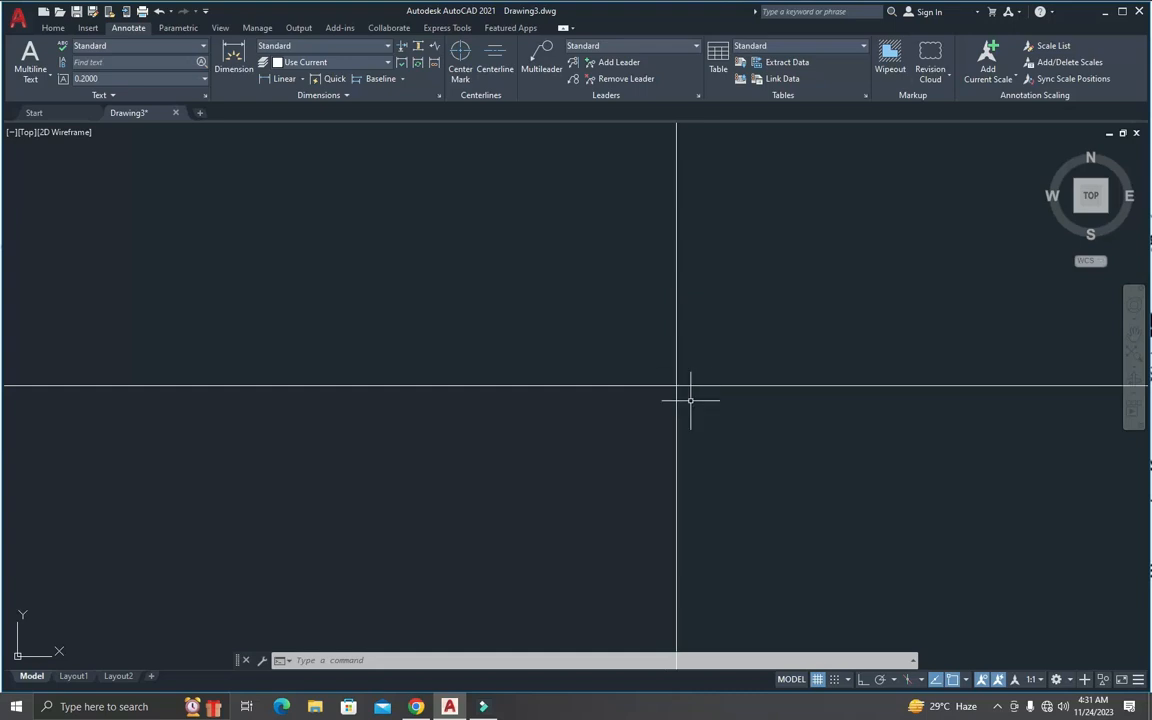
pyautogui.click(403, 47)
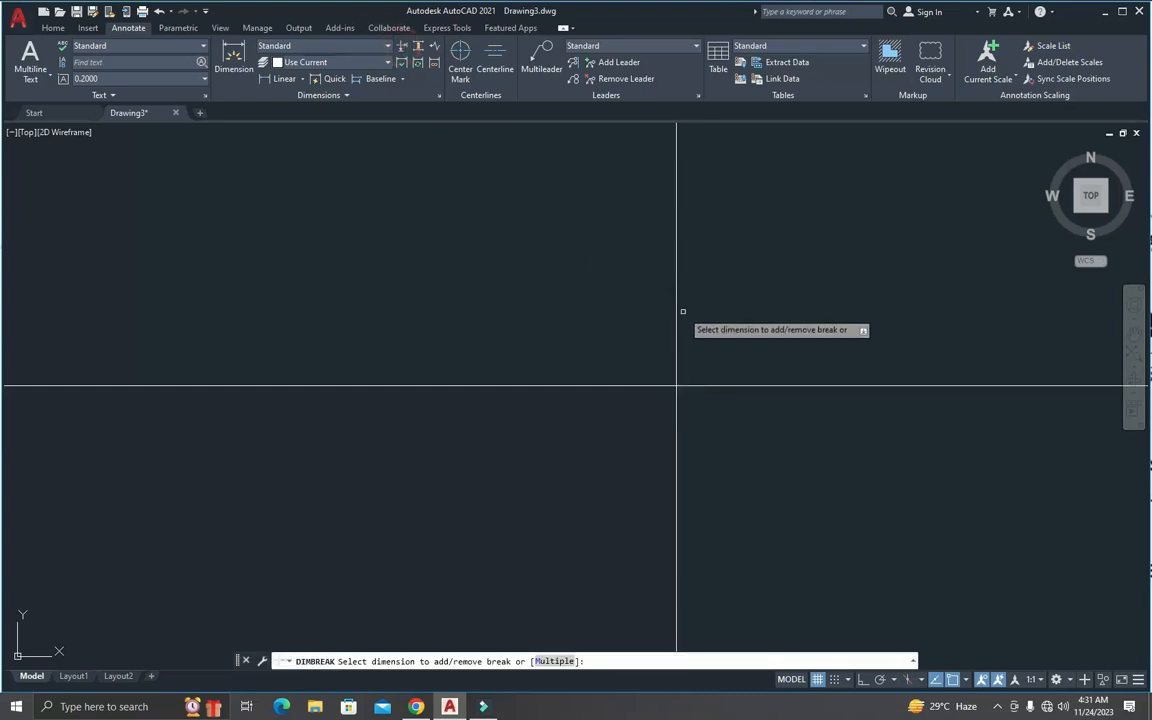
pyautogui.click(677, 307)
pyautogui.press('Return')
pyautogui.scroll(-3, 704, 375)
pyautogui.scroll(2, 725, 370)
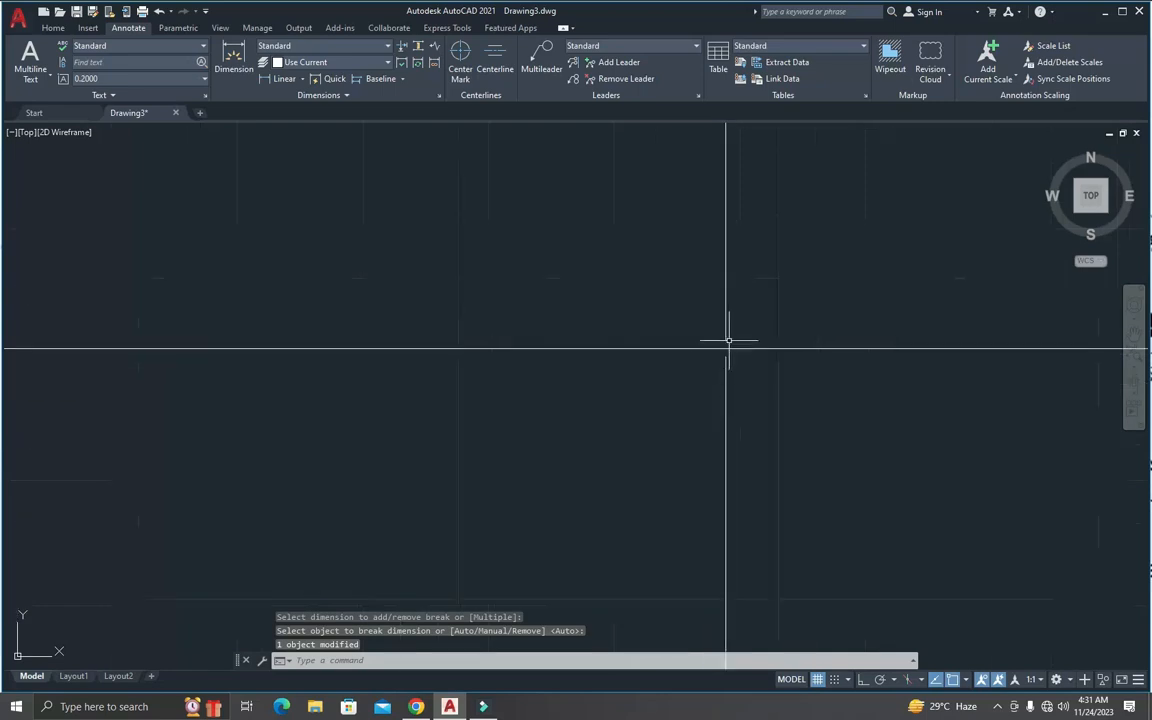
pyautogui.scroll(-10, 728, 353)
pyautogui.scroll(4, 721, 362)
pyautogui.scroll(-2, 720, 359)
pyautogui.scroll(-2, 714, 353)
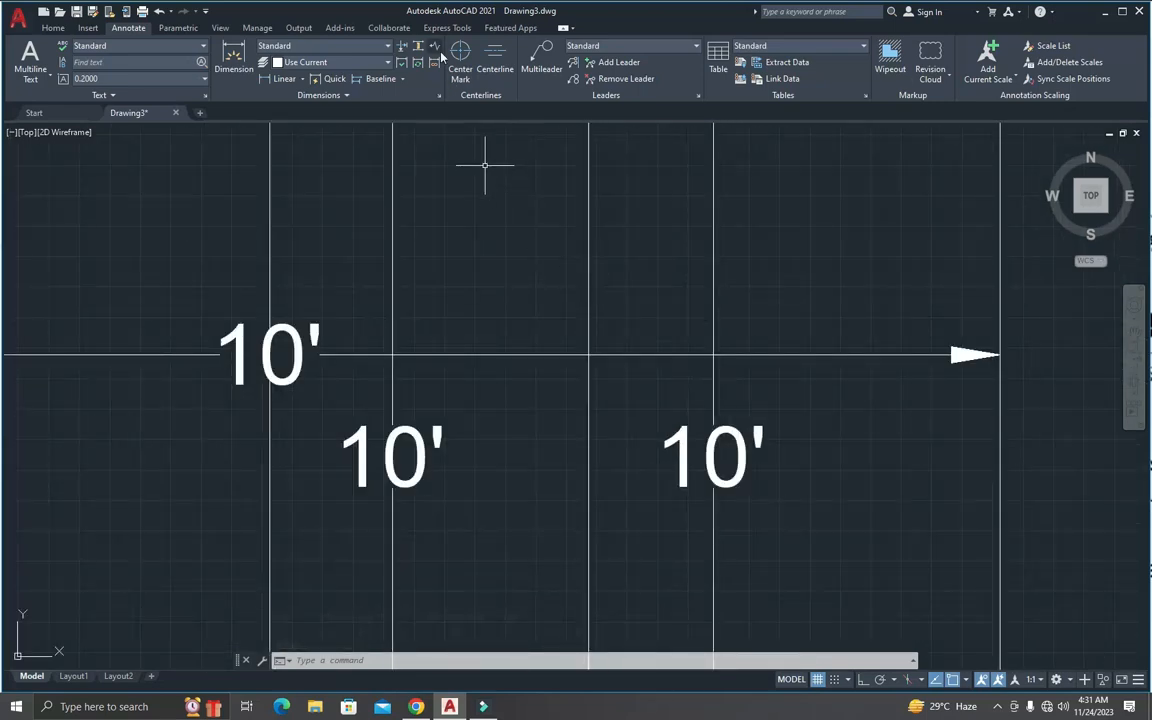
# Step: Add a jog to the dimension line above the square, between its text and the right arrowhead
pyautogui.scroll(2, 484, 166)
pyautogui.scroll(-6, 596, 175)
pyautogui.scroll(6, 600, 143)
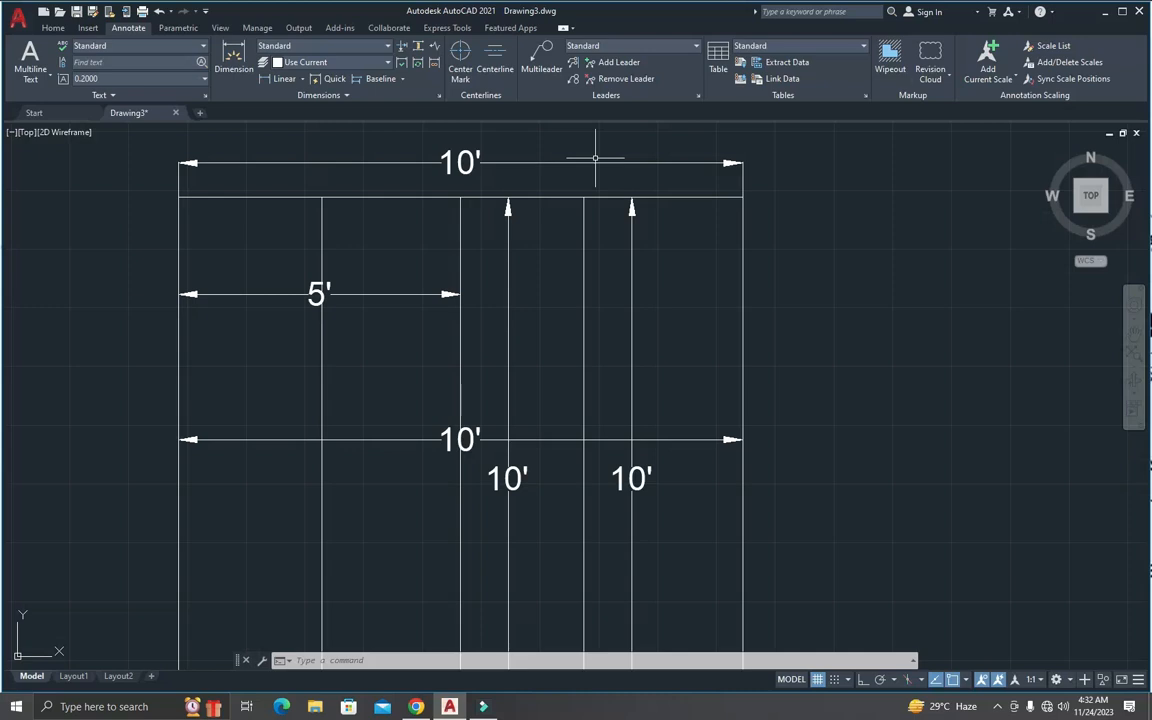
pyautogui.click(435, 50)
pyautogui.click(604, 163)
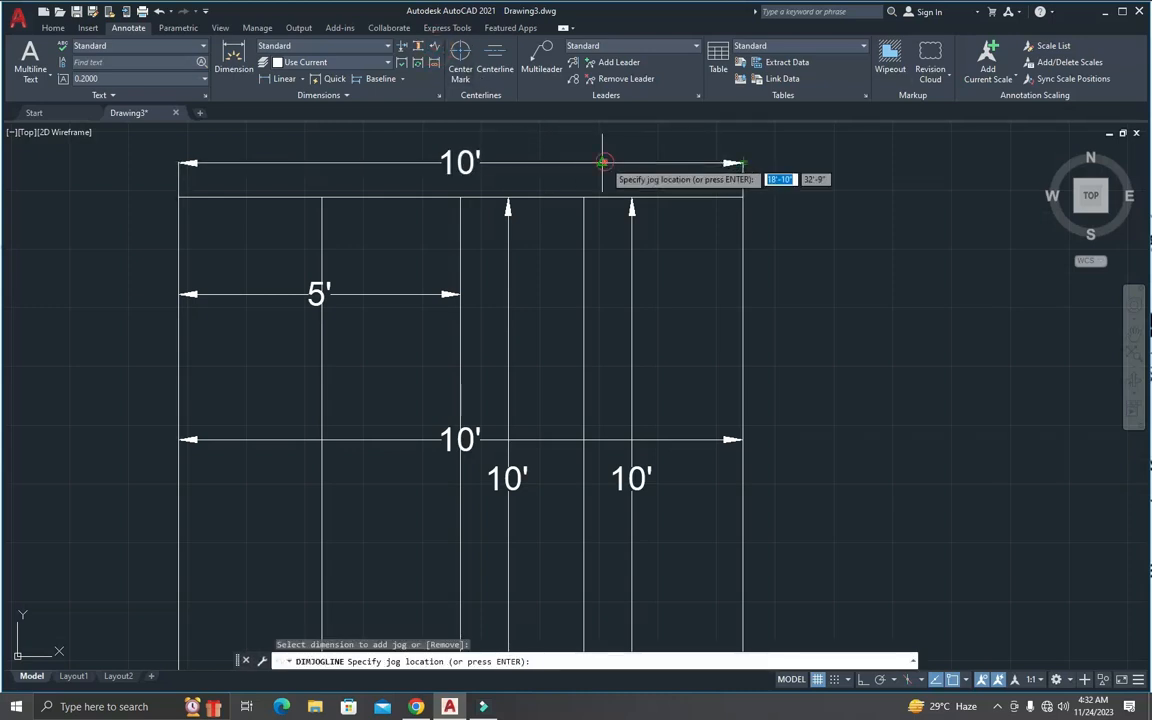
pyautogui.click(650, 163)
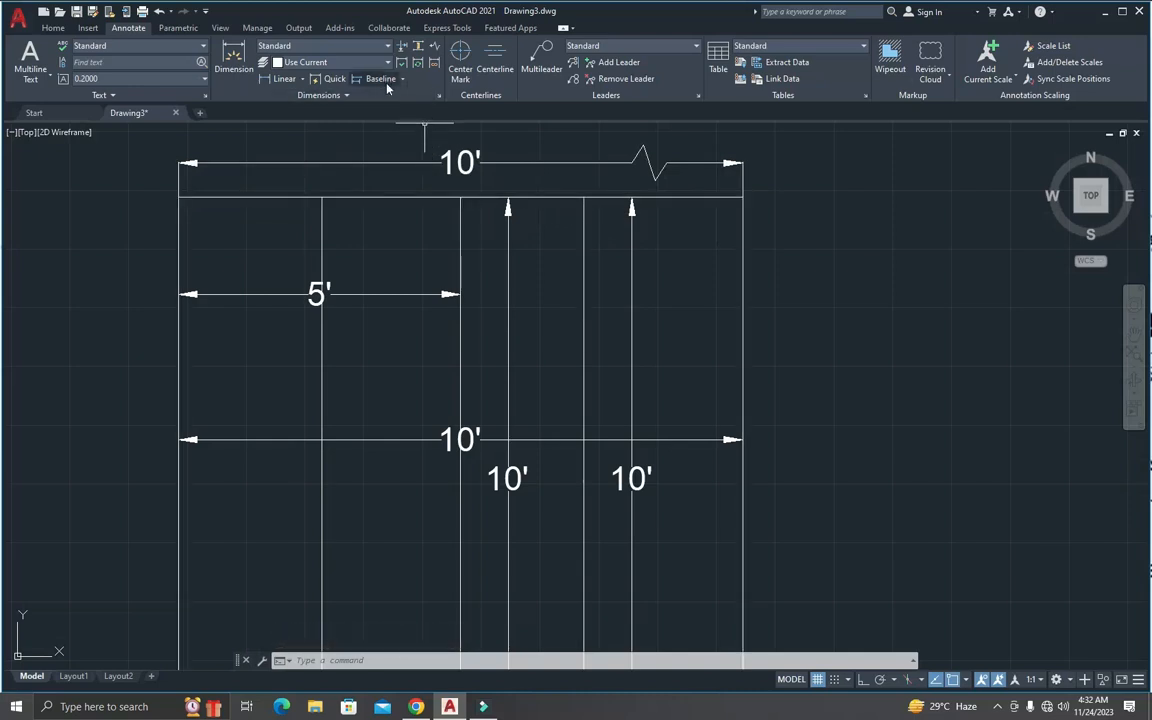
# Step: Add a linear dimension across the top of the copied square's rightmost section, just above its upper edge
pyautogui.scroll(-2, 457, 125)
pyautogui.scroll(-3, 566, 172)
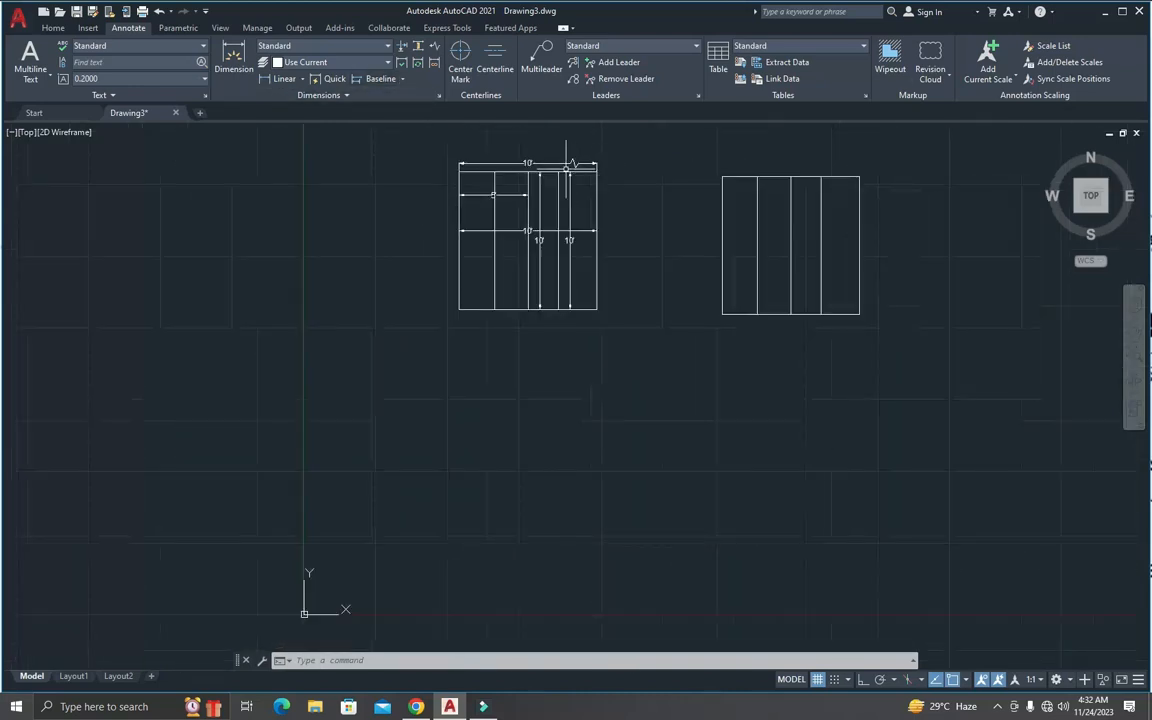
pyautogui.scroll(2, 600, 180)
pyautogui.scroll(-2, 974, 197)
pyautogui.scroll(5, 951, 211)
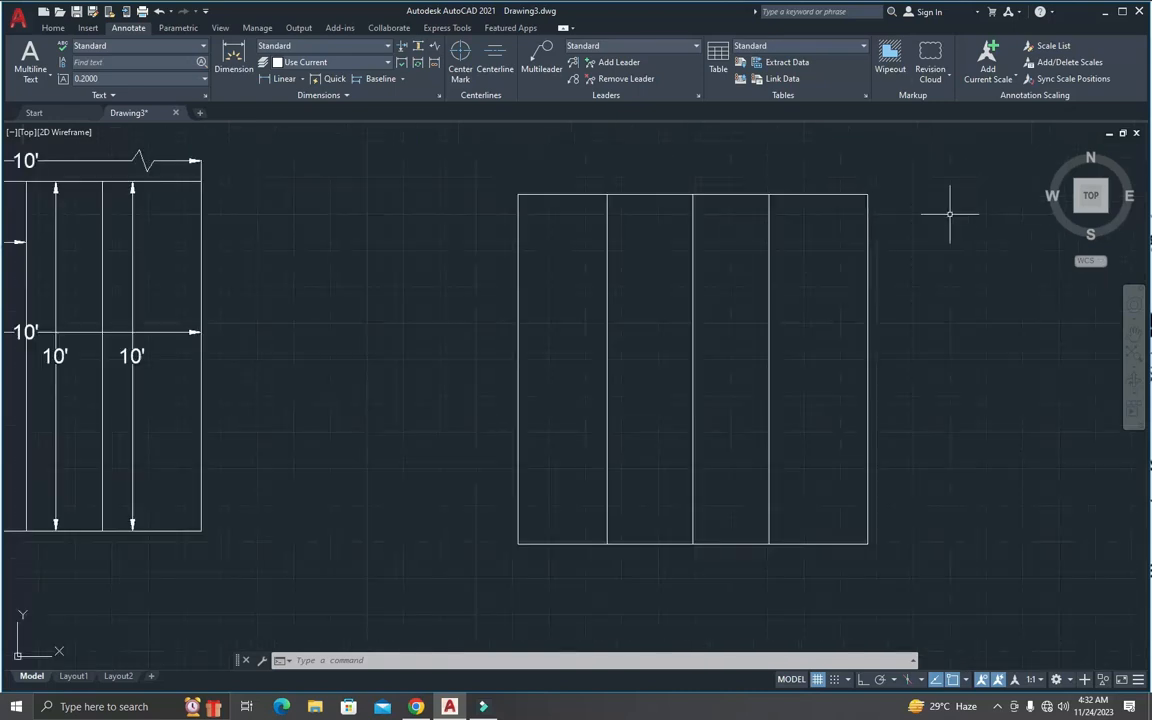
pyautogui.scroll(-2, 816, 211)
pyautogui.write('dli')
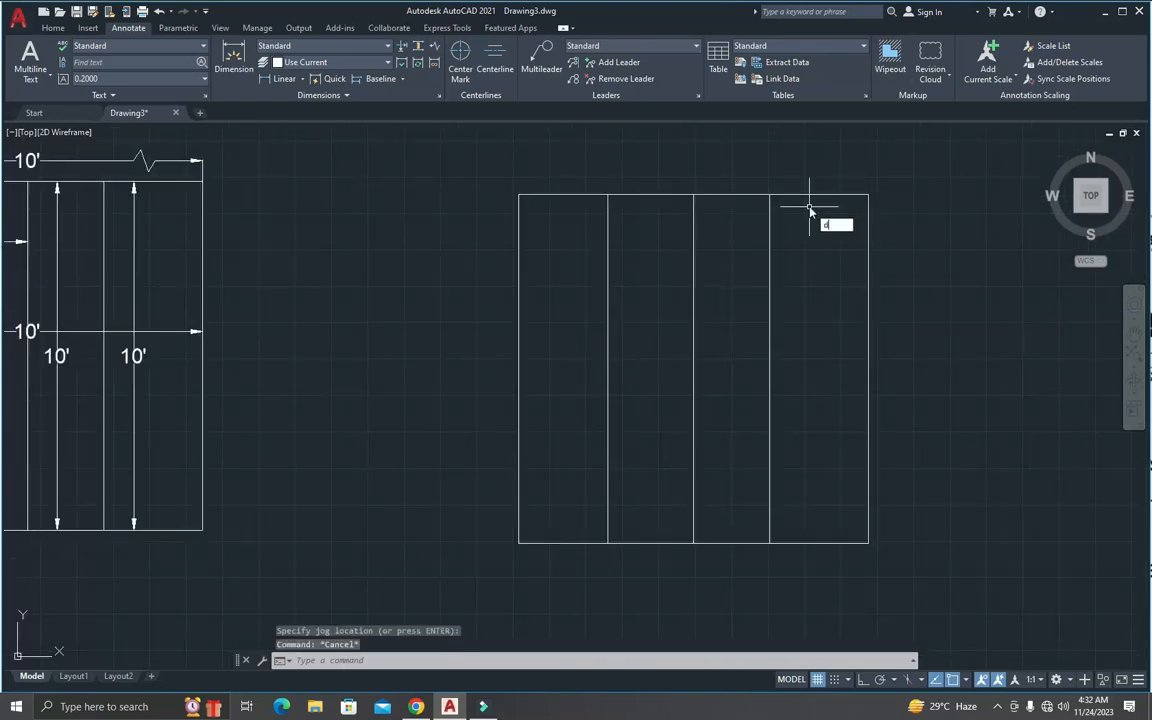
pyautogui.press('Return')
pyautogui.click(760, 194)
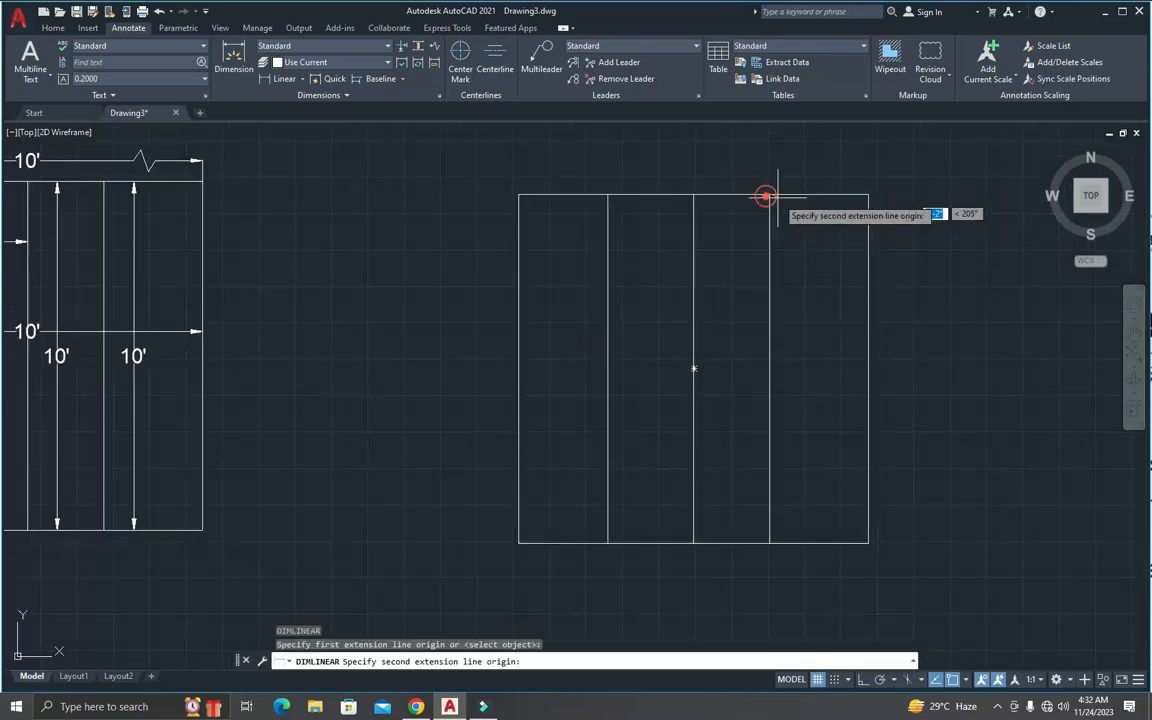
pyautogui.click(866, 194)
pyautogui.click(862, 176)
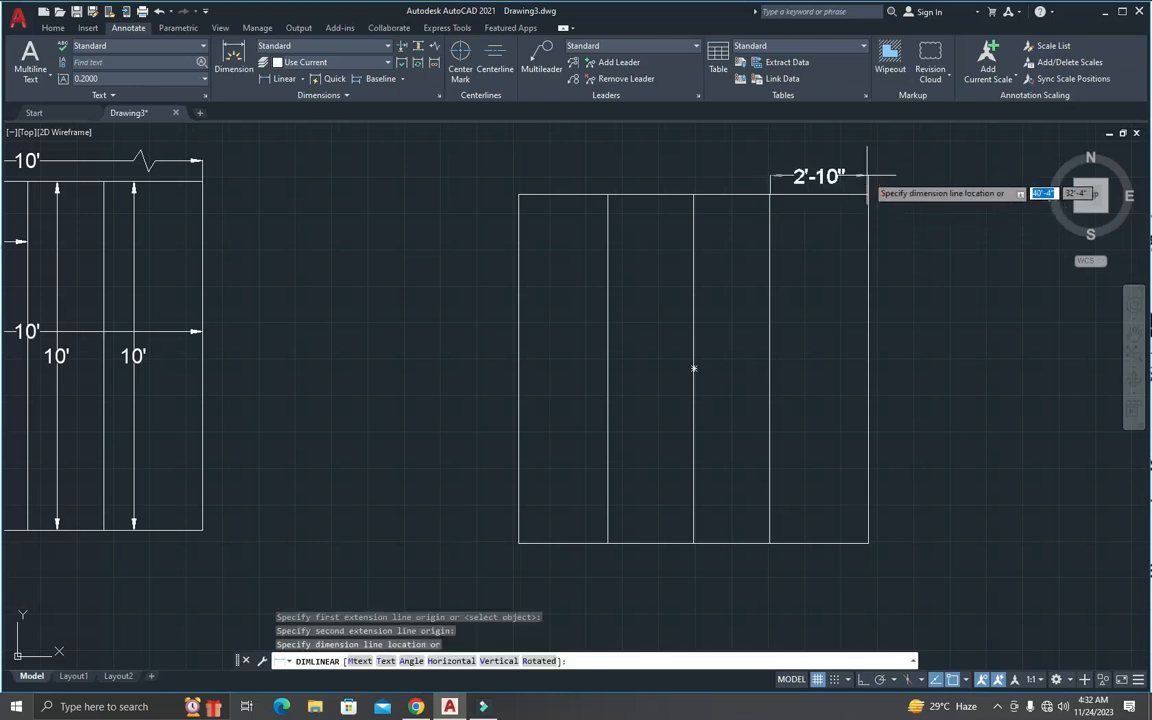
# Step: Add baseline dimensions from the left end of the copied square's top dimension to its middle and leftmost dividers
pyautogui.scroll(-5, 800, 190)
pyautogui.scroll(7, 786, 231)
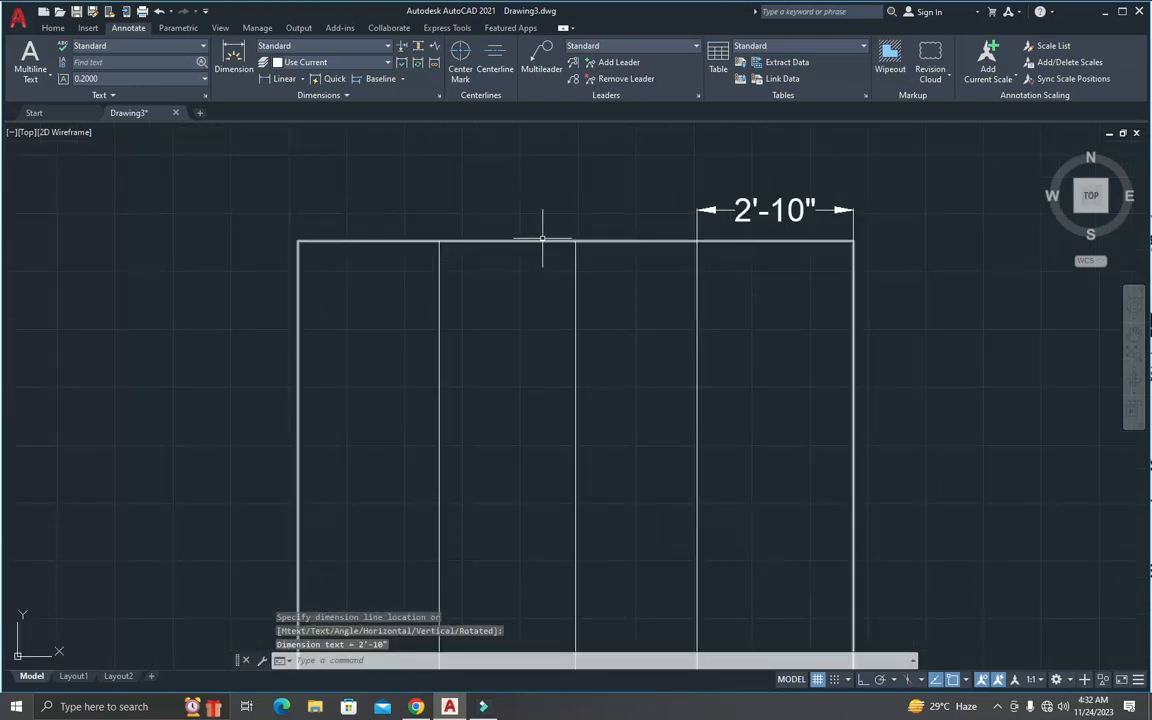
pyautogui.click(402, 79)
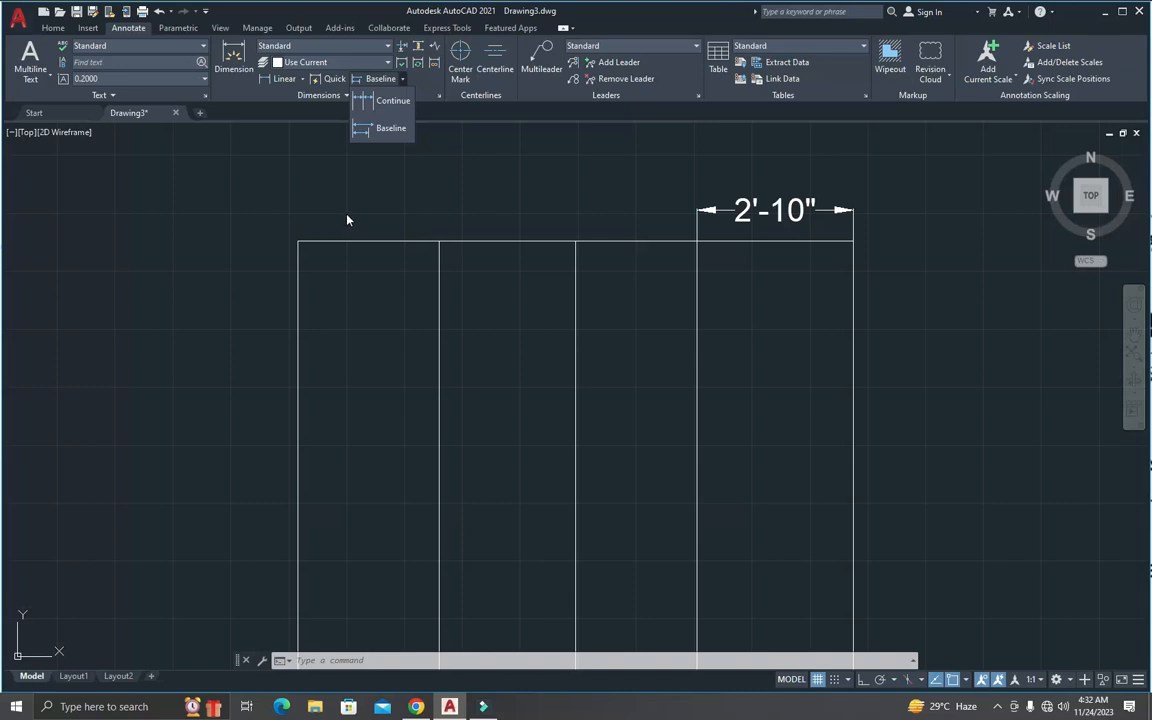
pyautogui.click(390, 129)
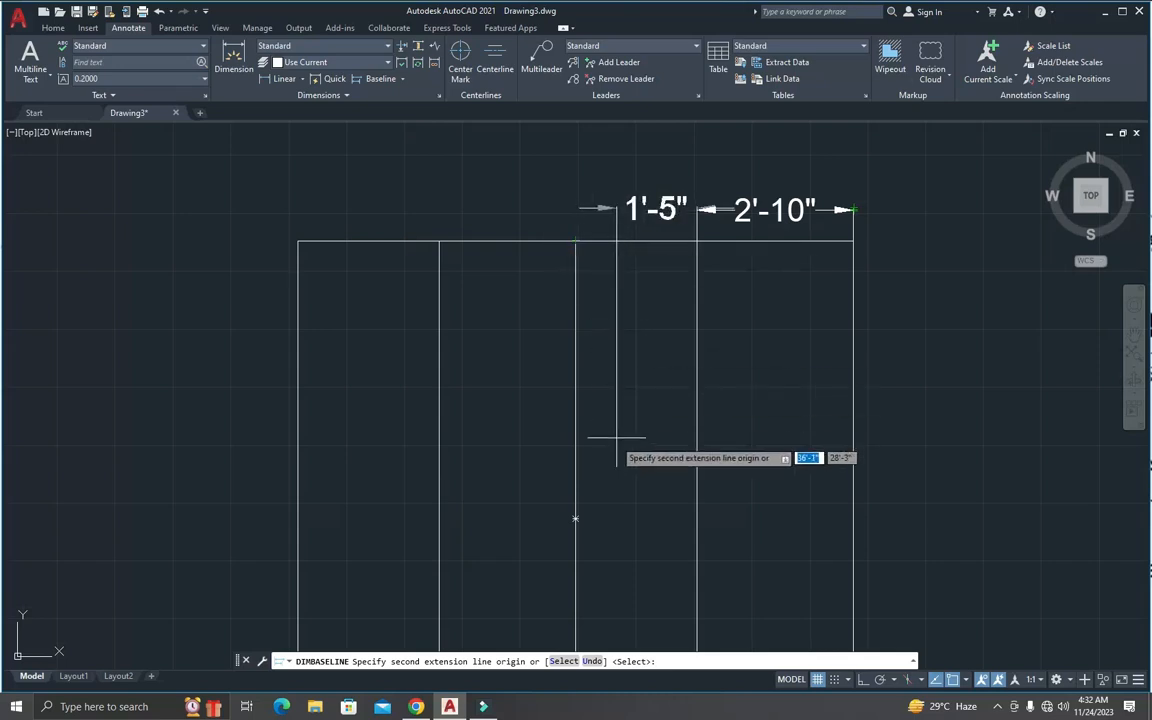
pyautogui.click(563, 661)
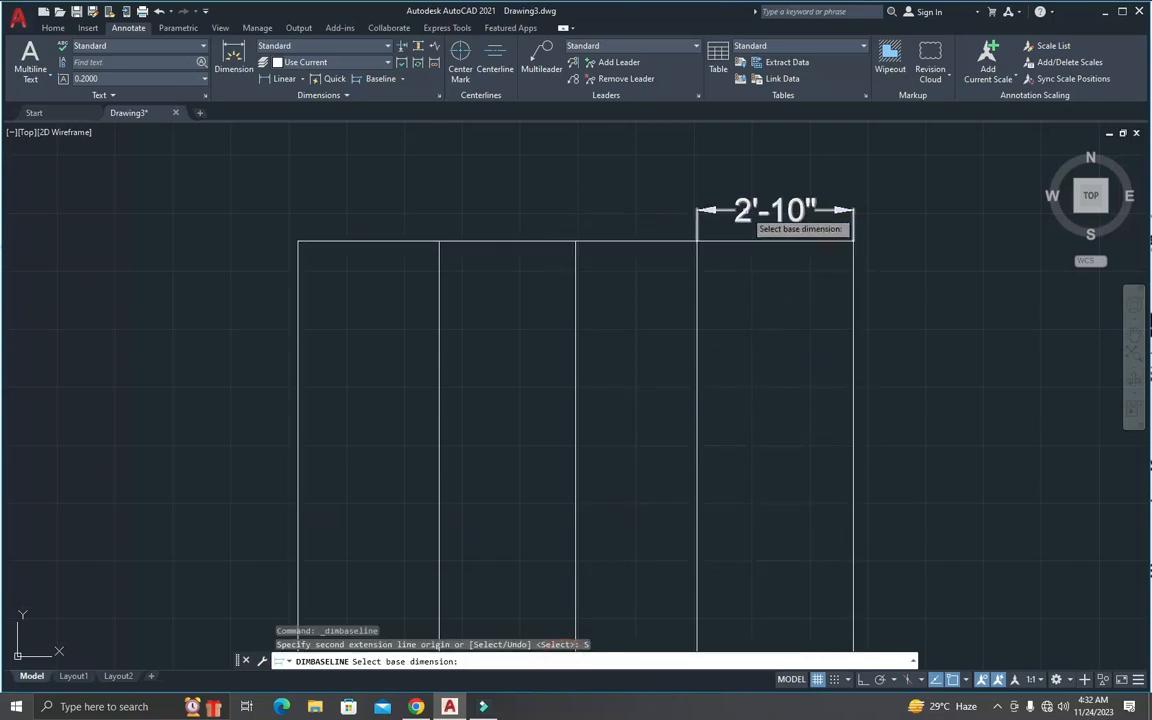
pyautogui.click(740, 215)
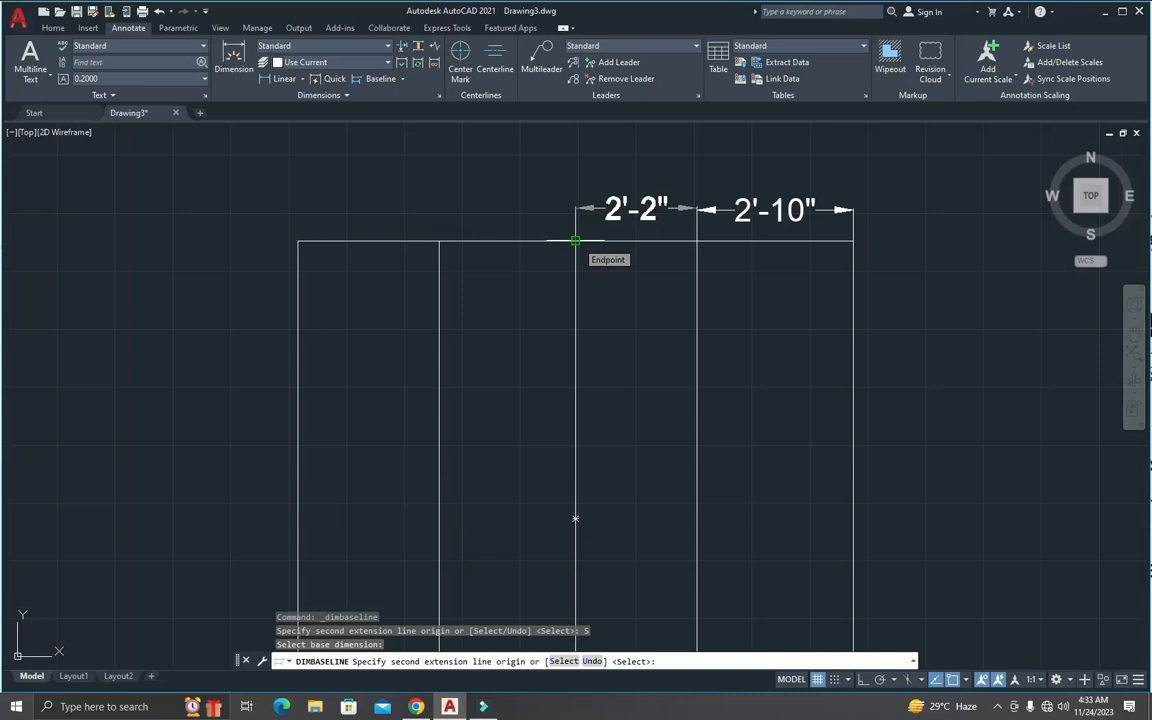
pyautogui.click(575, 241)
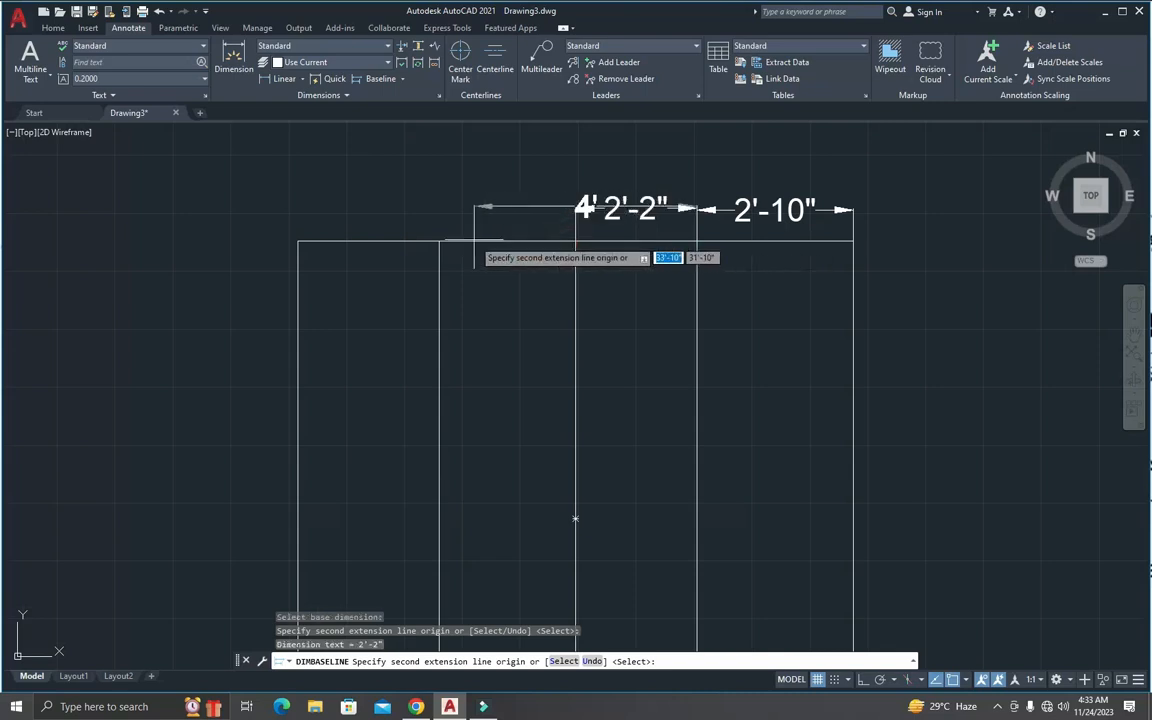
pyautogui.click(439, 241)
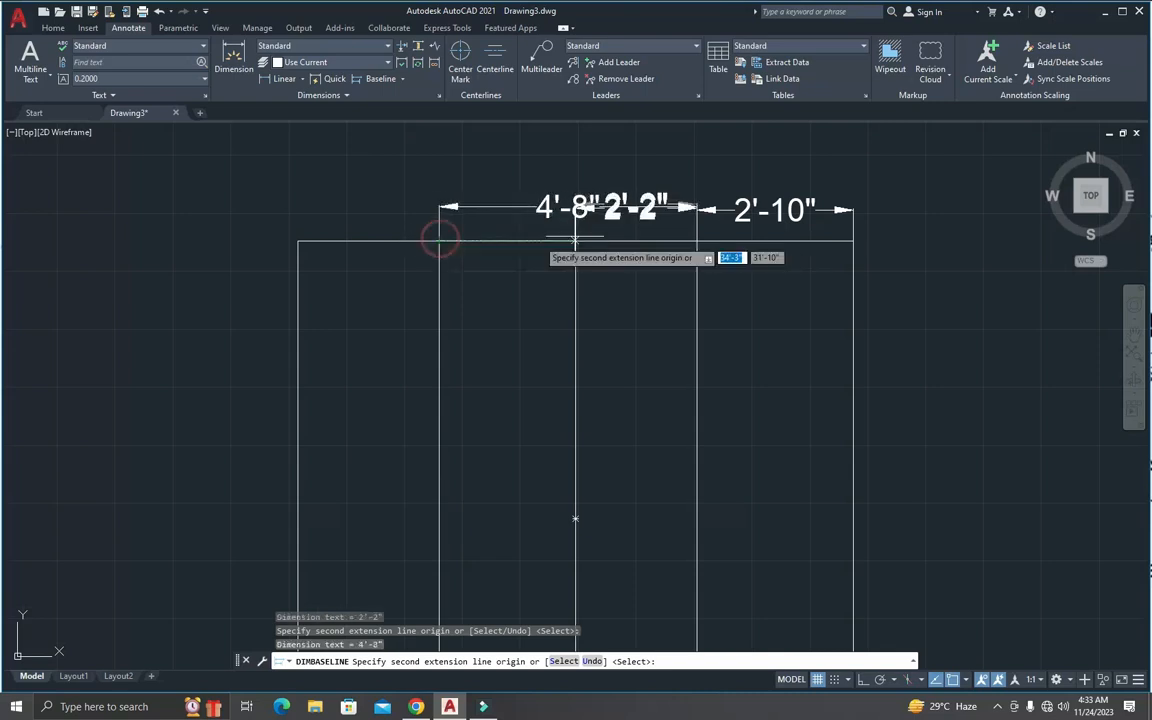
pyautogui.press('Escape')
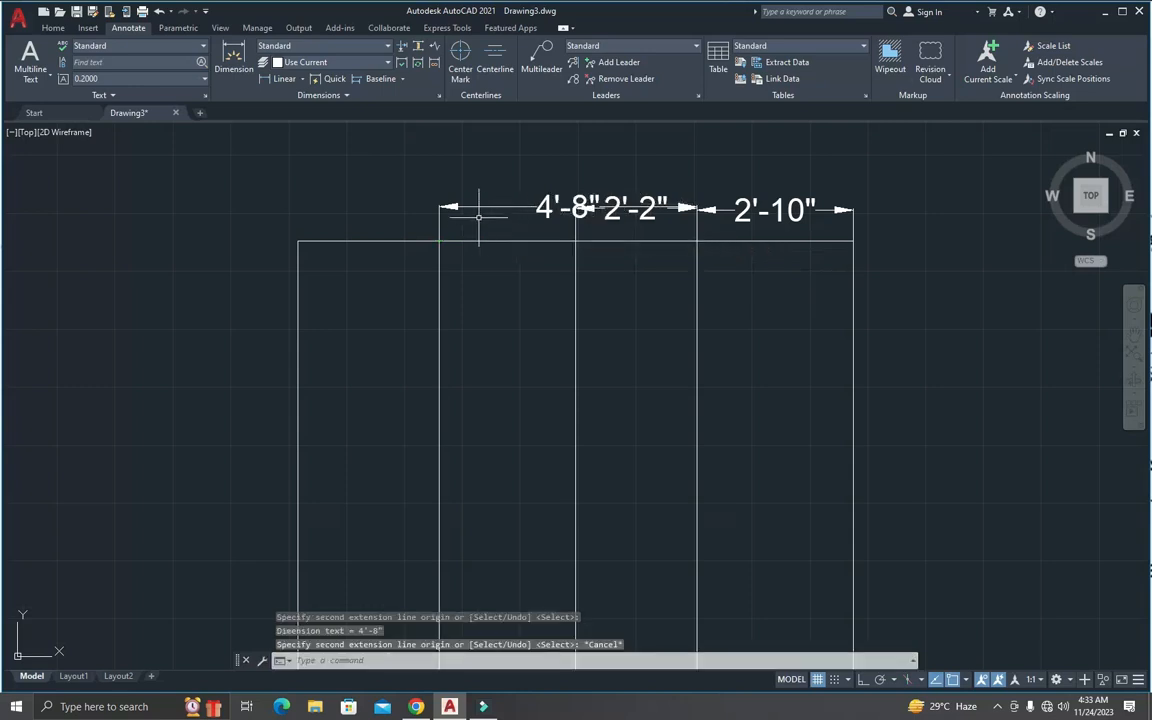
# Step: Examine how the baseline dimension lines and their arrowheads overlap above the copied square
pyautogui.scroll(2, 620, 207)
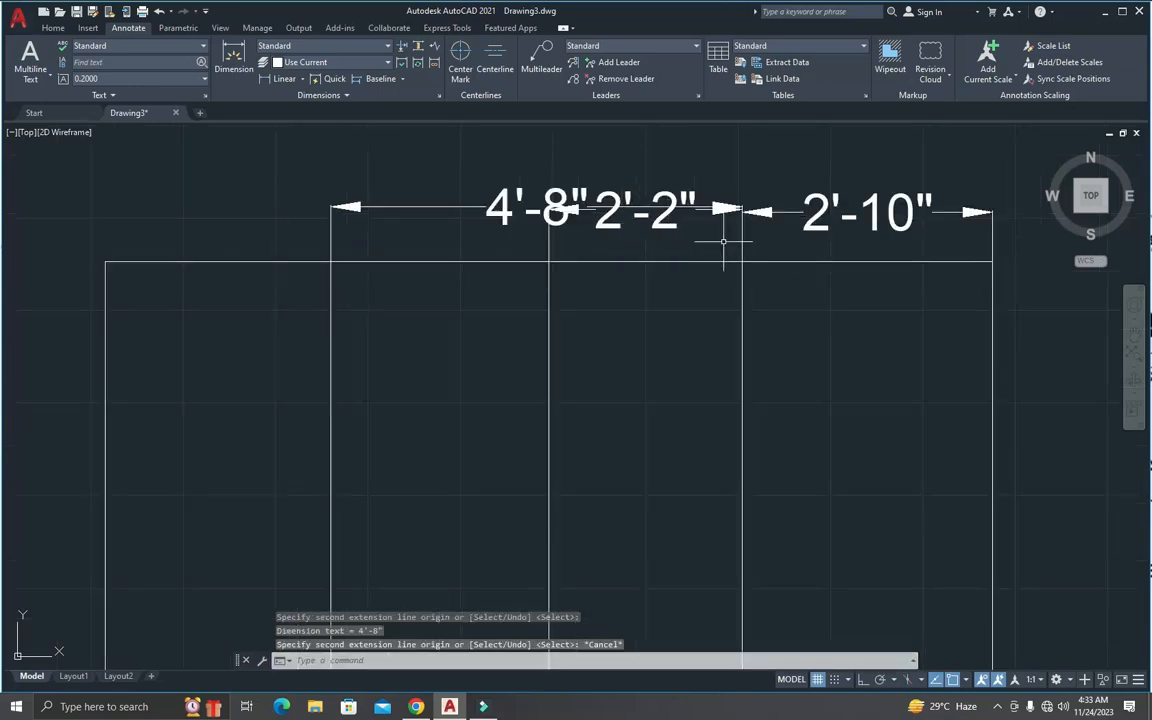
pyautogui.scroll(4, 755, 212)
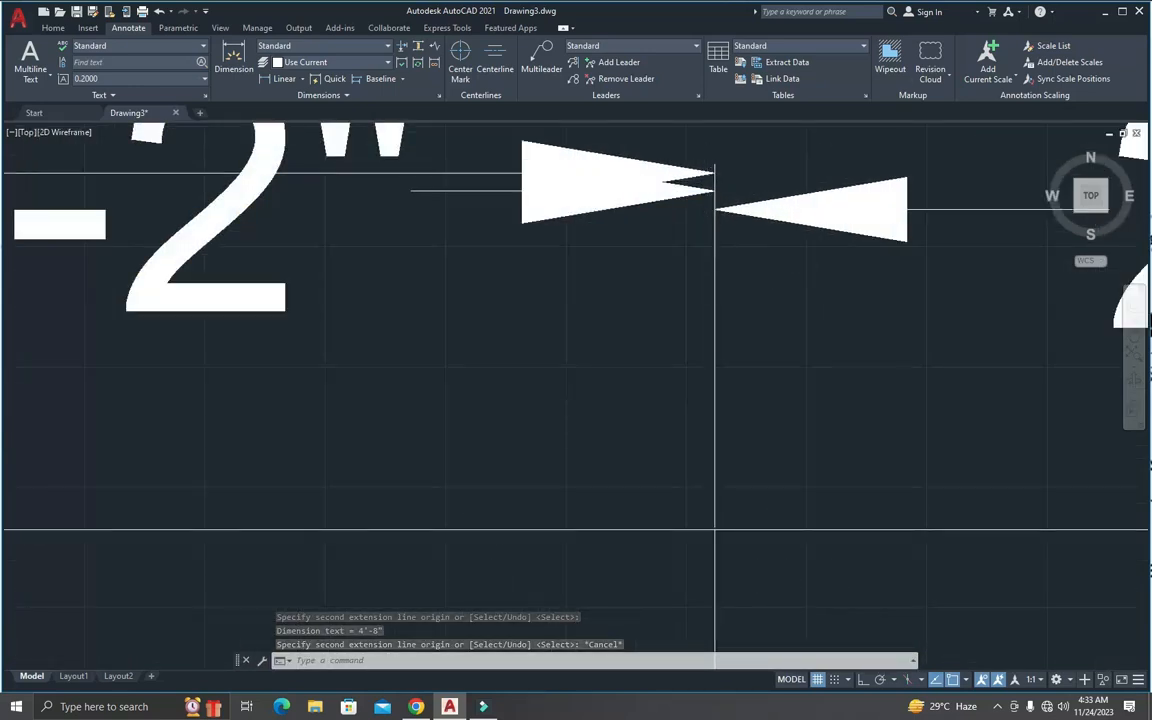
pyautogui.scroll(-3, 712, 193)
pyautogui.scroll(-2, 727, 207)
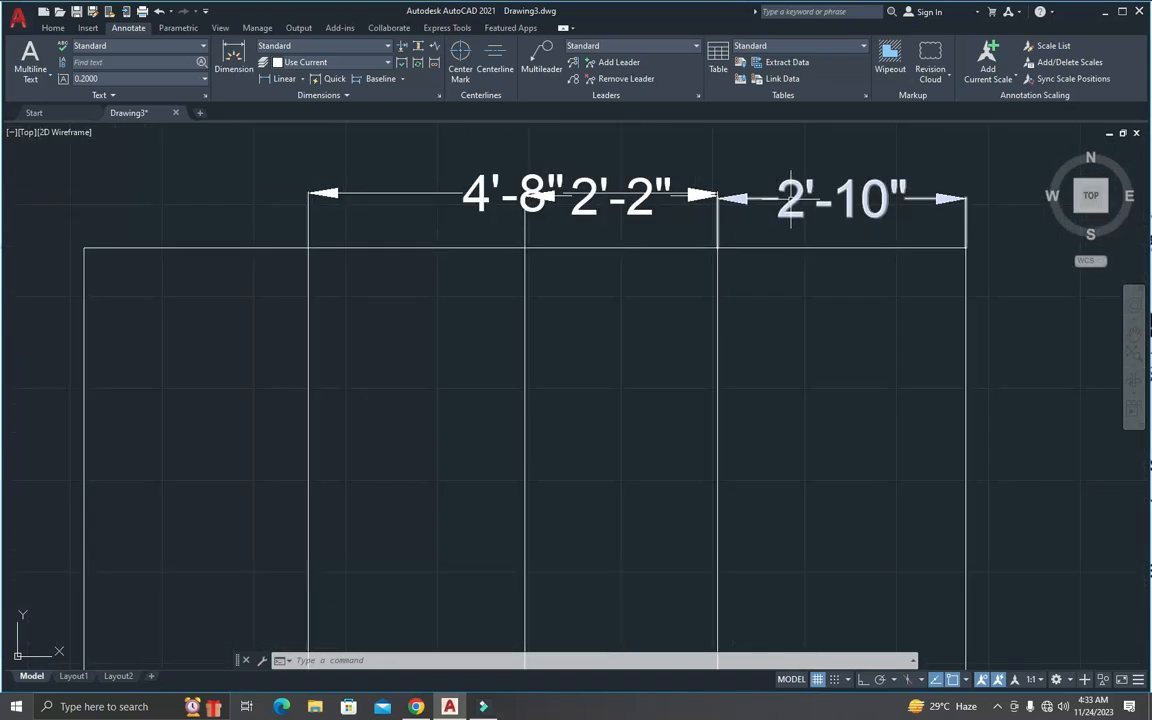
pyautogui.moveTo(790, 200)
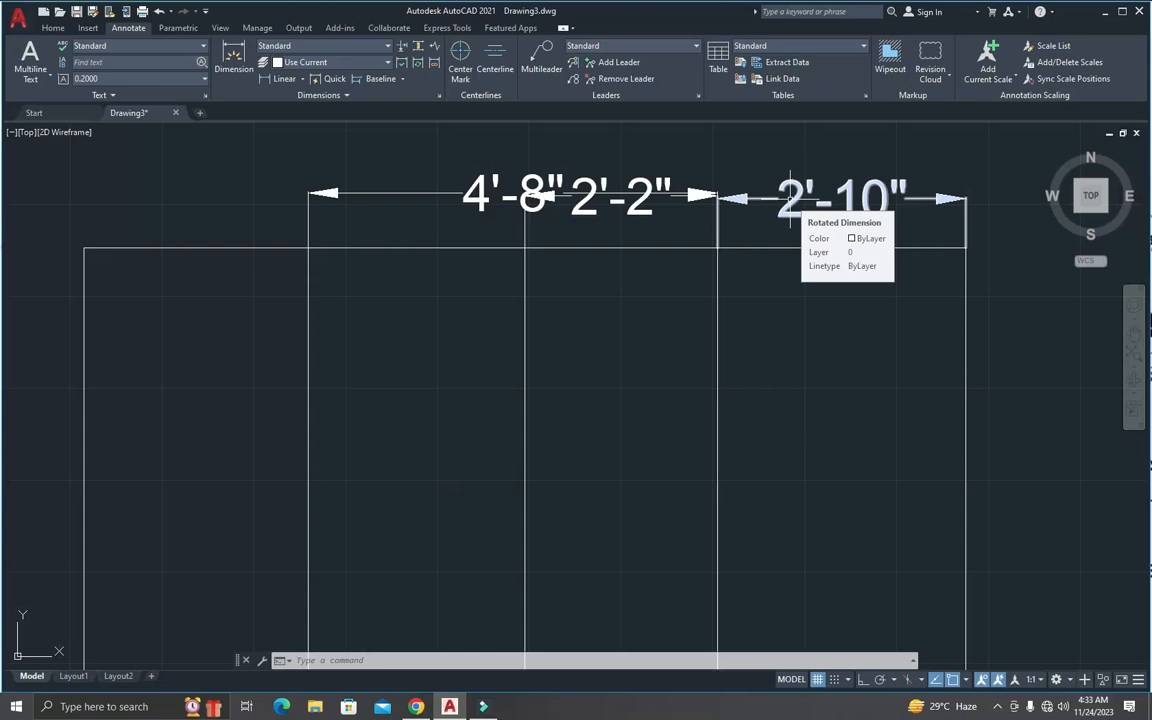
pyautogui.scroll(-4, 785, 200)
pyautogui.scroll(4, 735, 200)
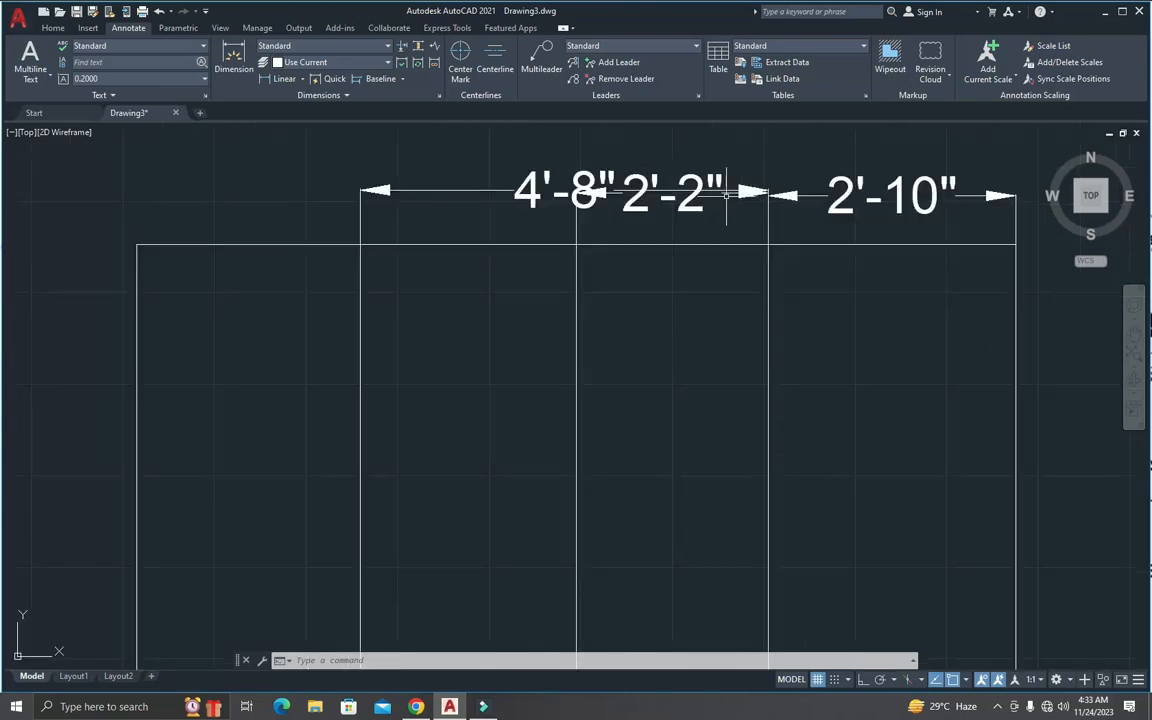
pyautogui.scroll(-4, 727, 193)
pyautogui.scroll(3, 744, 186)
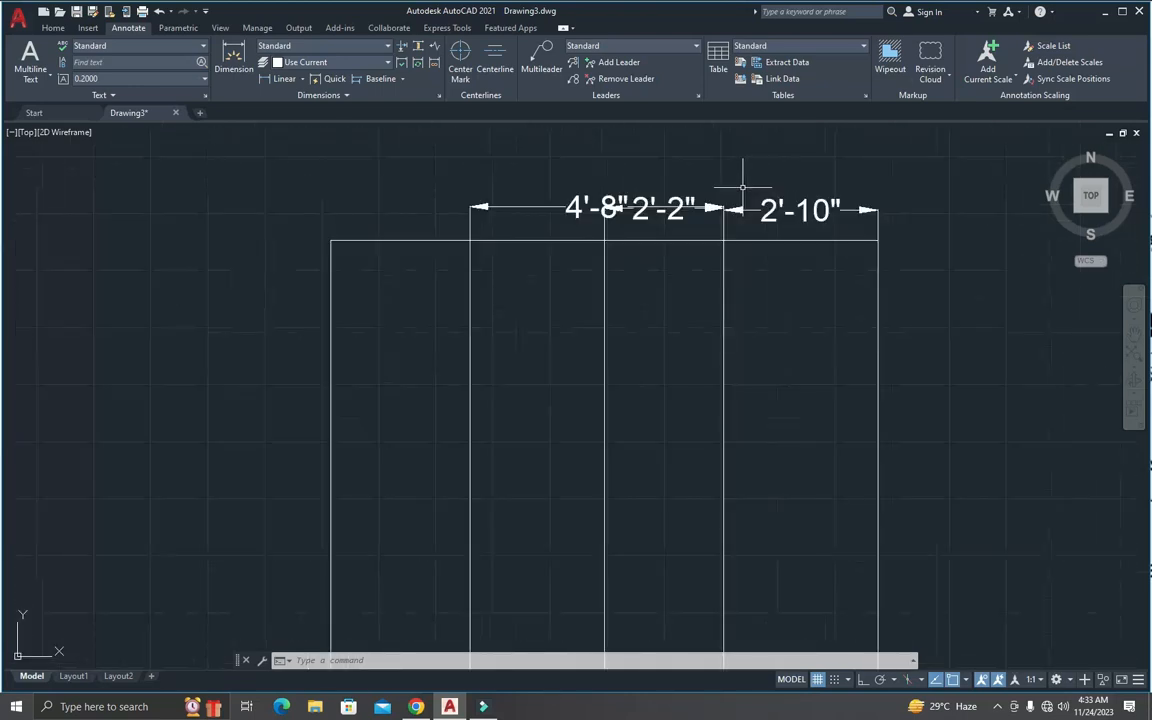
# Step: Adjust the spacing of the two baseline dimensions with the Auto option, using the rightmost section's dimension as the base
pyautogui.scroll(2, 742, 187)
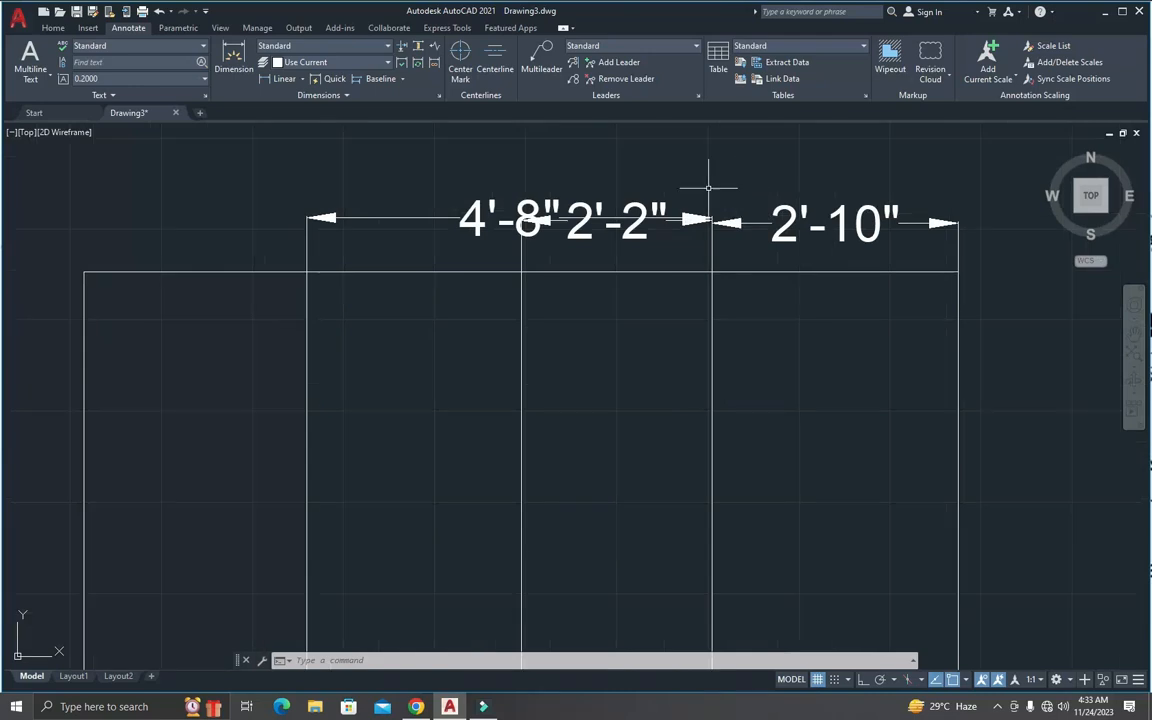
pyautogui.click(420, 48)
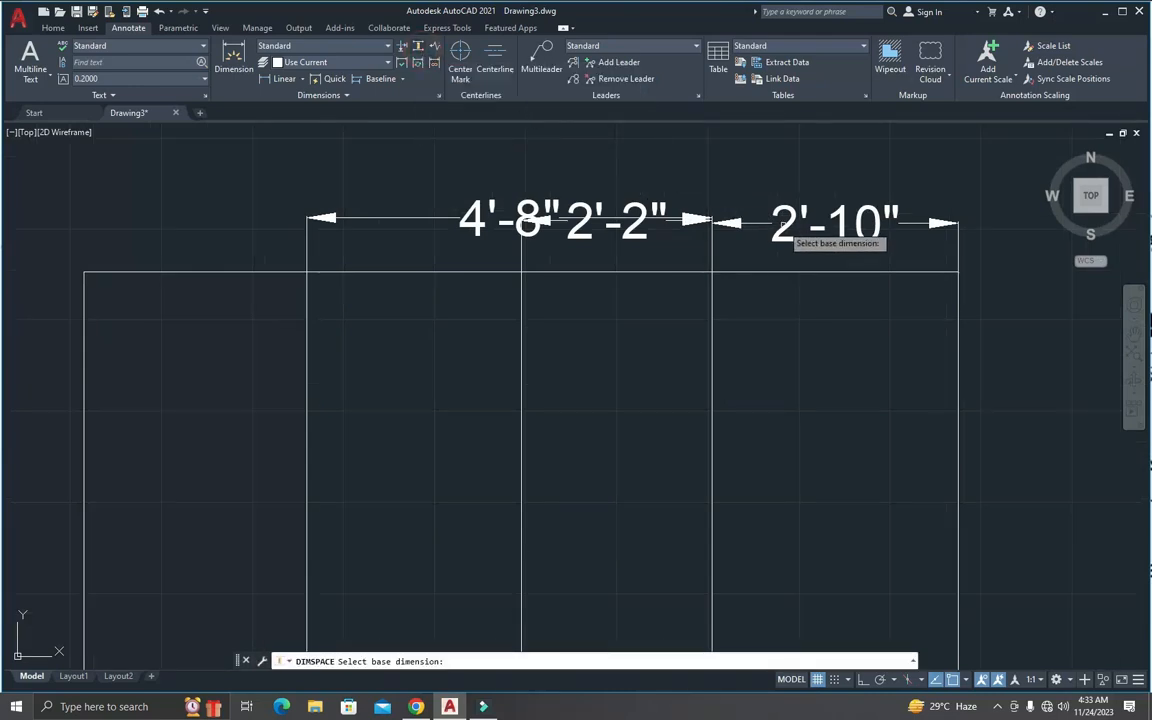
pyautogui.click(722, 243)
pyautogui.click(699, 257)
pyautogui.click(587, 193)
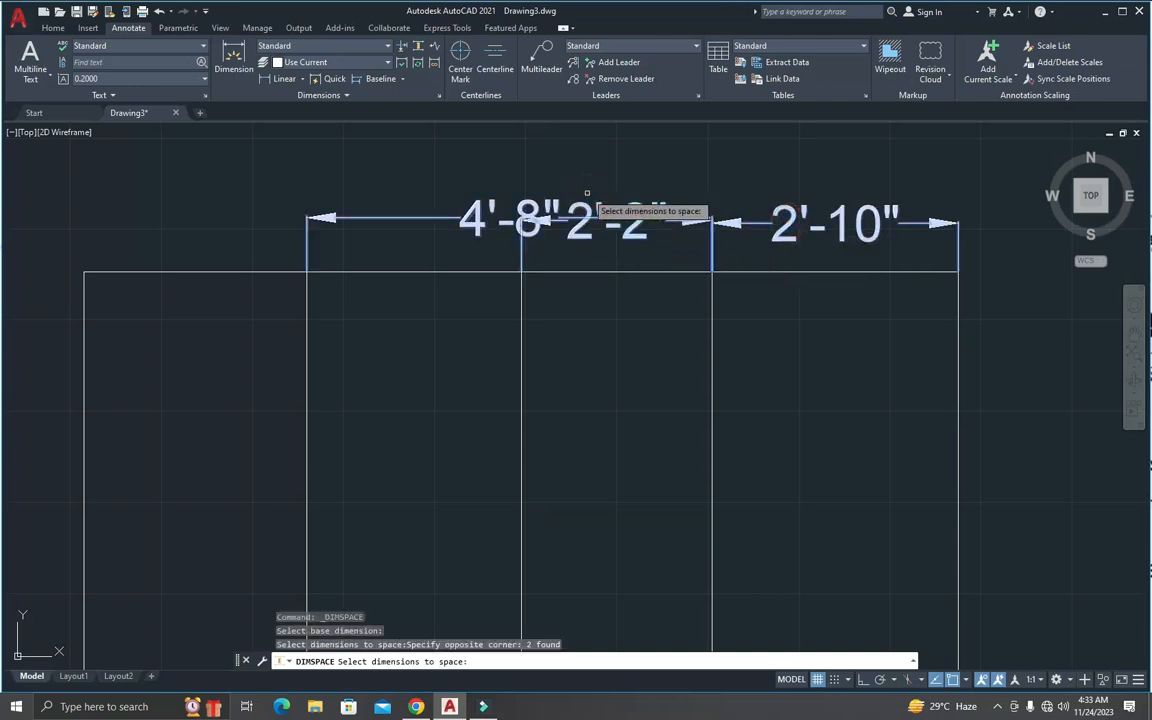
pyautogui.press('Return')
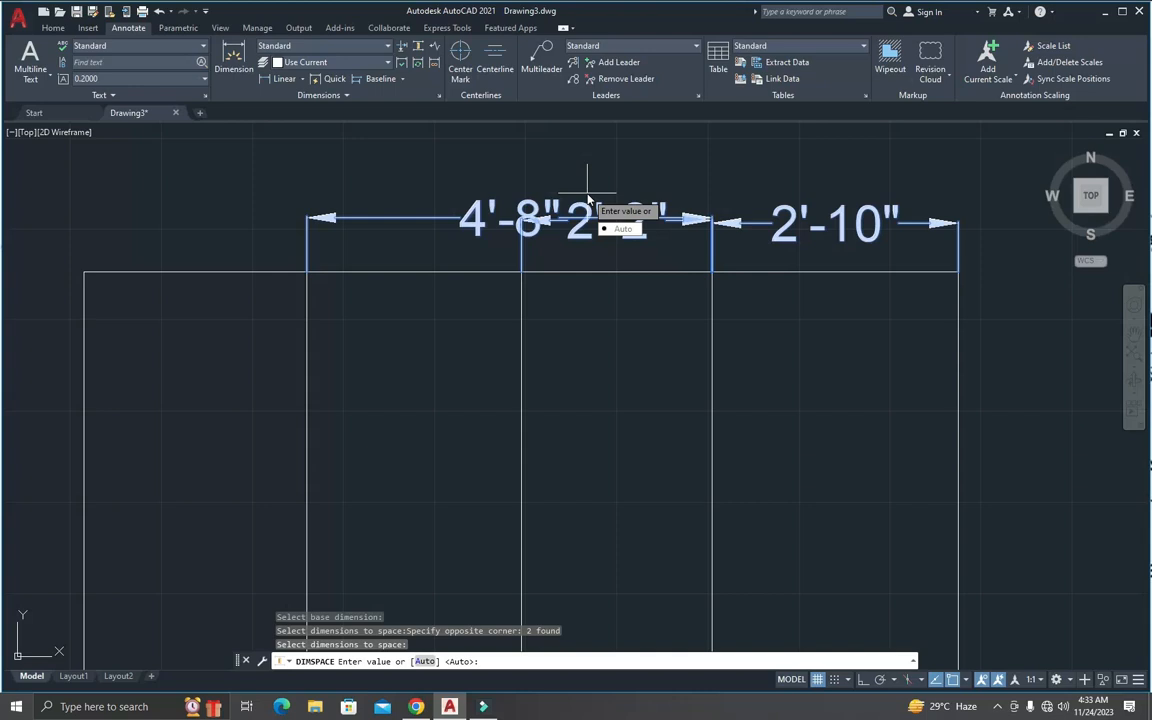
pyautogui.press('Return')
pyautogui.scroll(-3, 591, 193)
pyautogui.scroll(4, 620, 180)
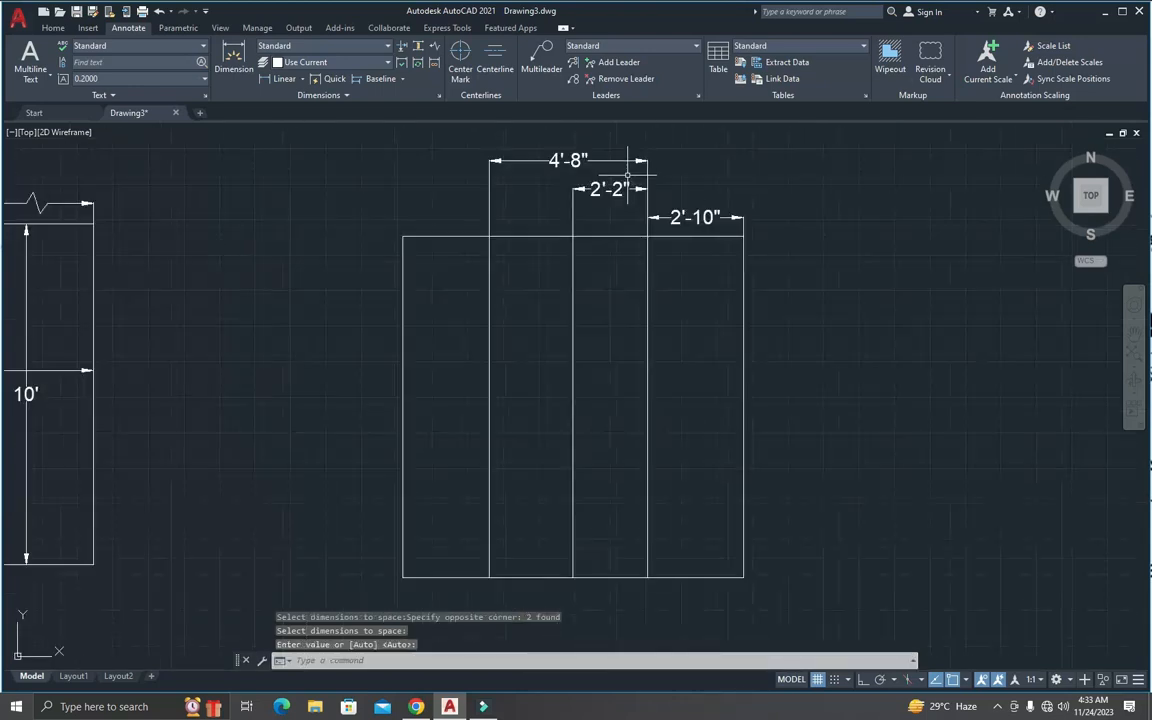
# Step: Measure the vertical distances between the stacked dimension lines above the copied square
pyautogui.scroll(2, 655, 185)
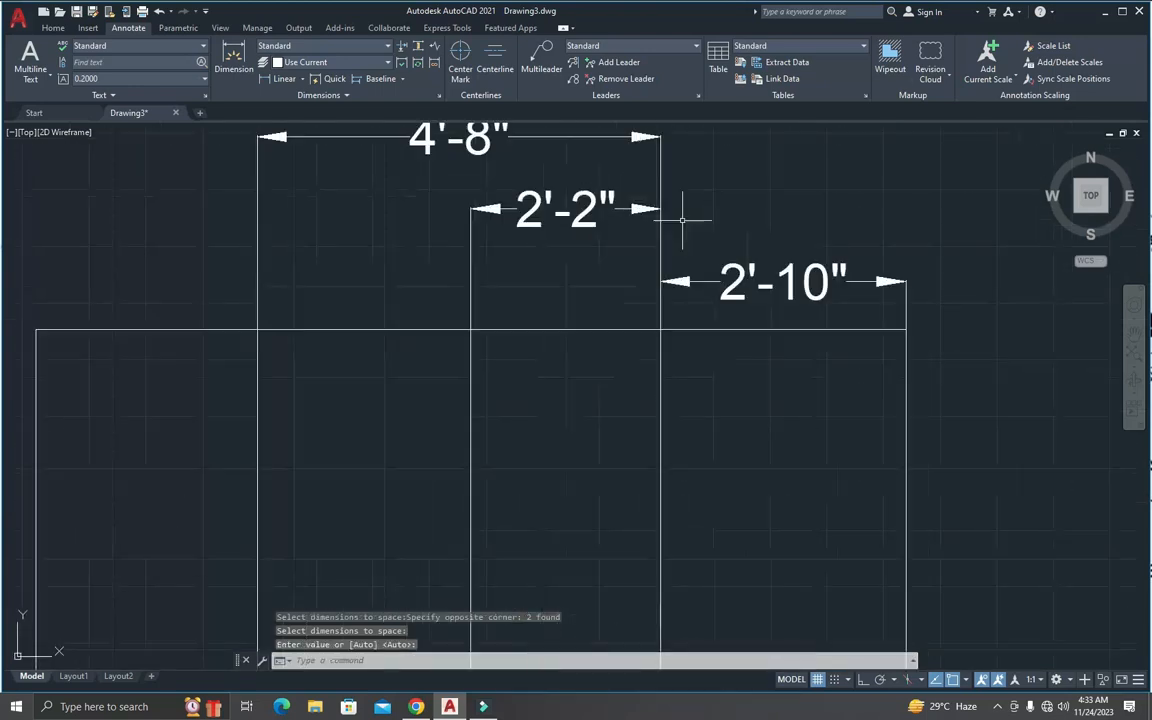
pyautogui.write('i')
pyautogui.press('Return')
pyautogui.click(660, 280)
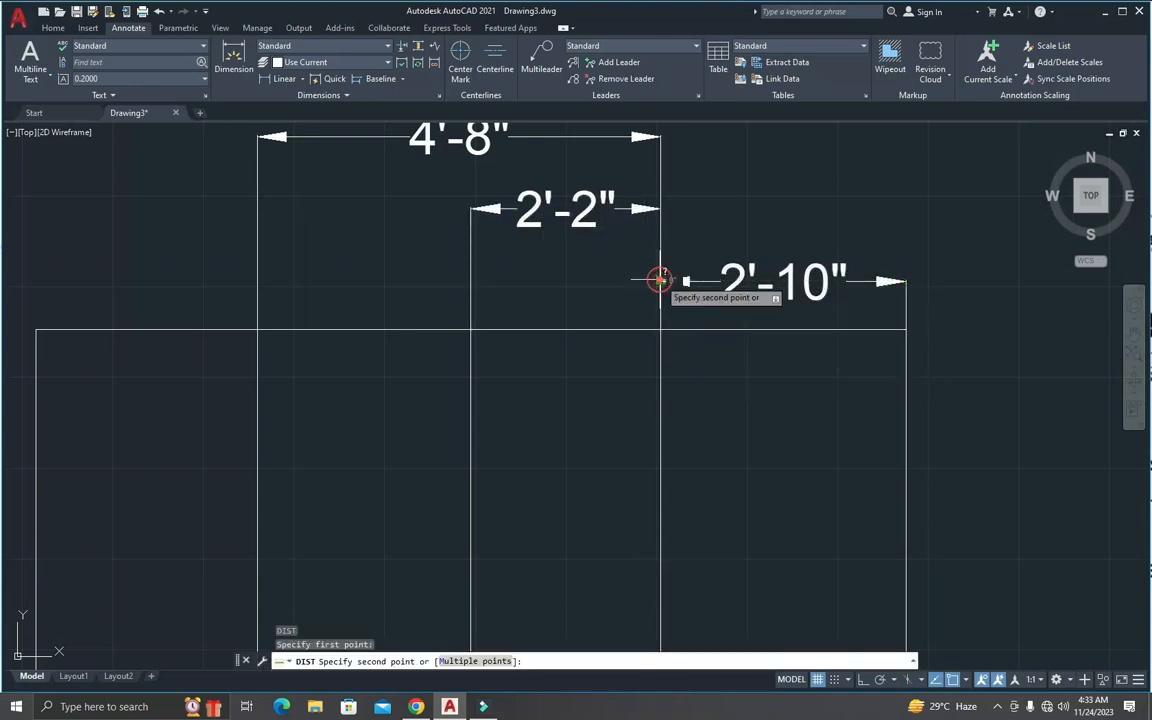
pyautogui.click(660, 207)
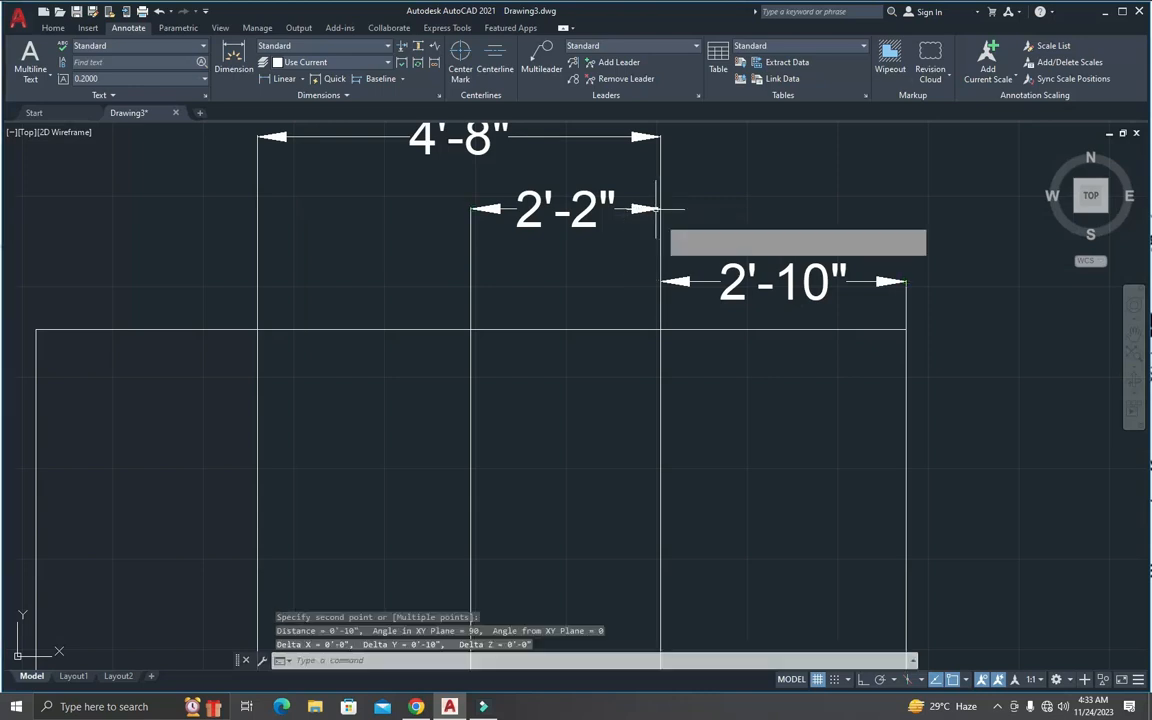
pyautogui.press('Return')
pyautogui.click(660, 209)
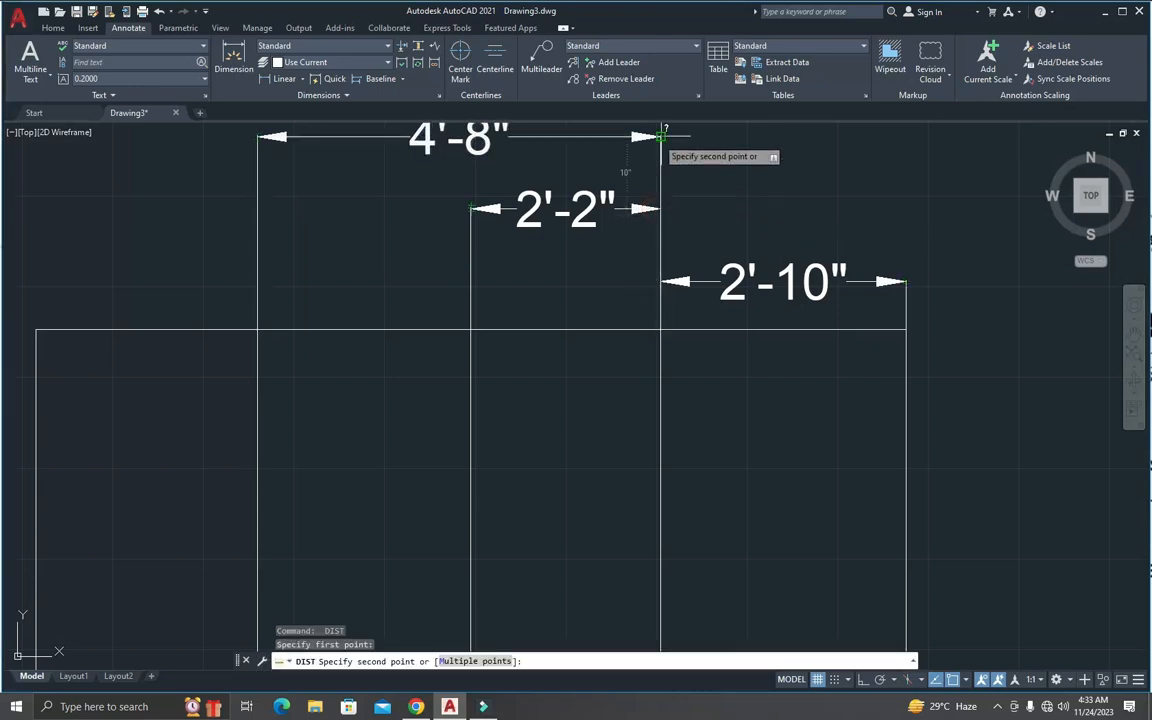
pyautogui.press('Escape')
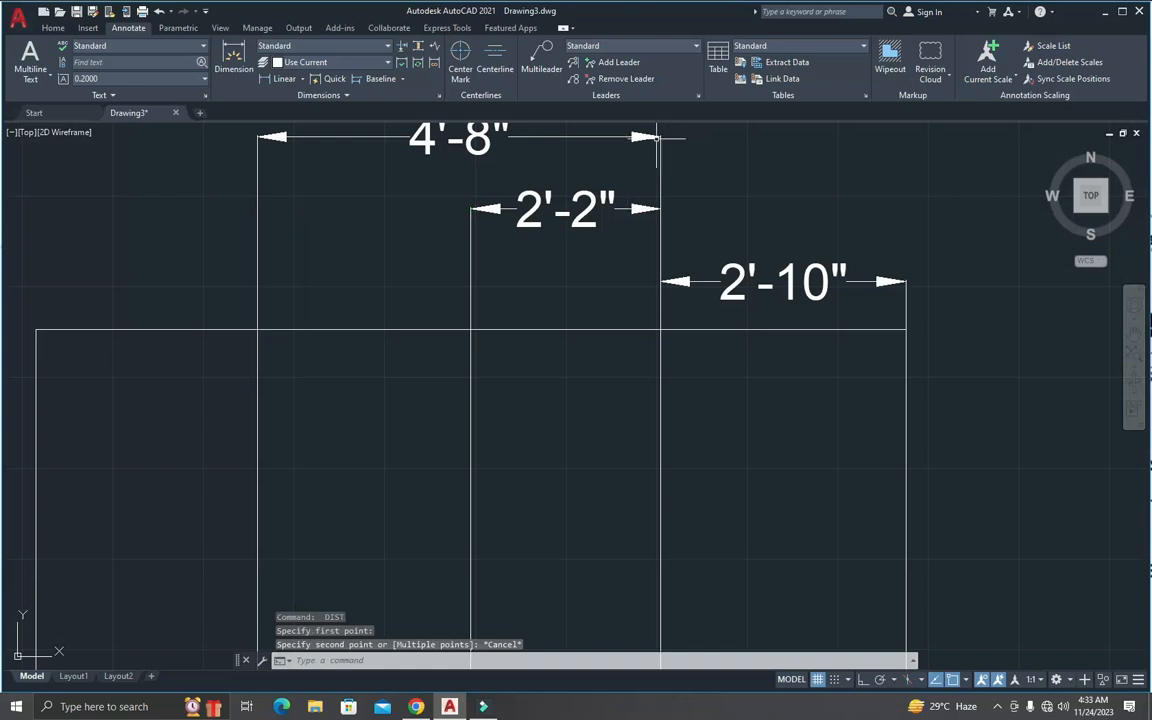
# Step: Space the two baseline dimensions above the copied square by a value of 12, using the rightmost section's dimension as the base
pyautogui.scroll(-4, 658, 140)
pyautogui.scroll(2, 655, 160)
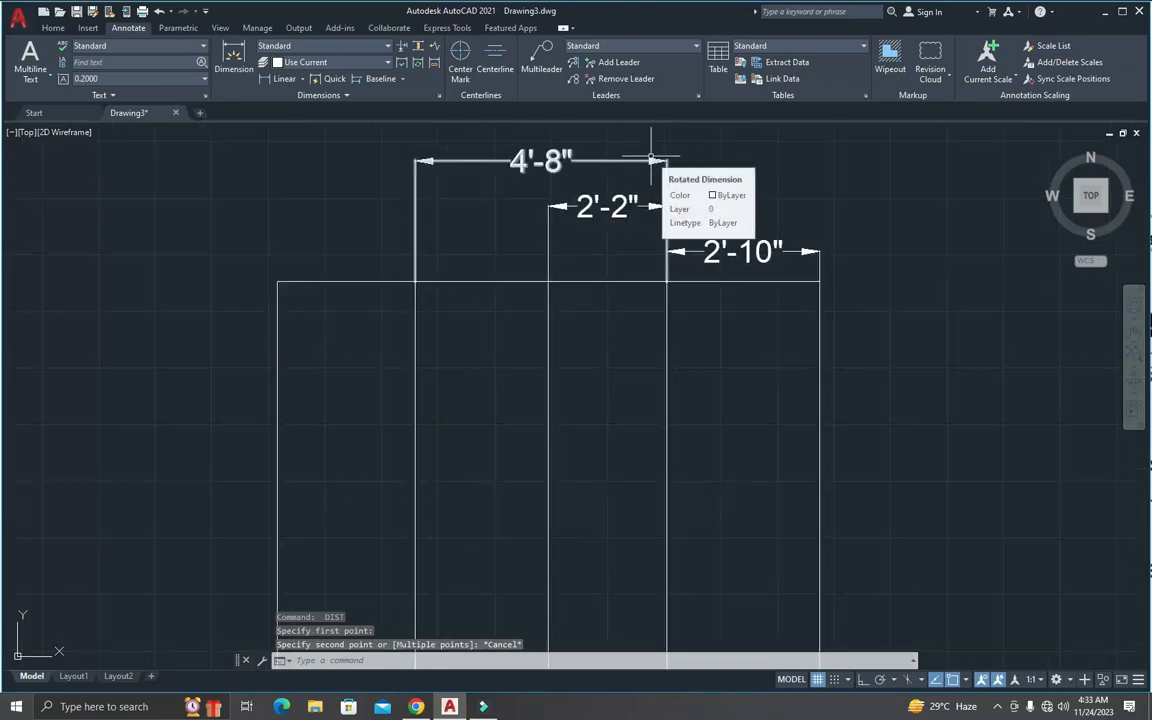
pyautogui.click(418, 46)
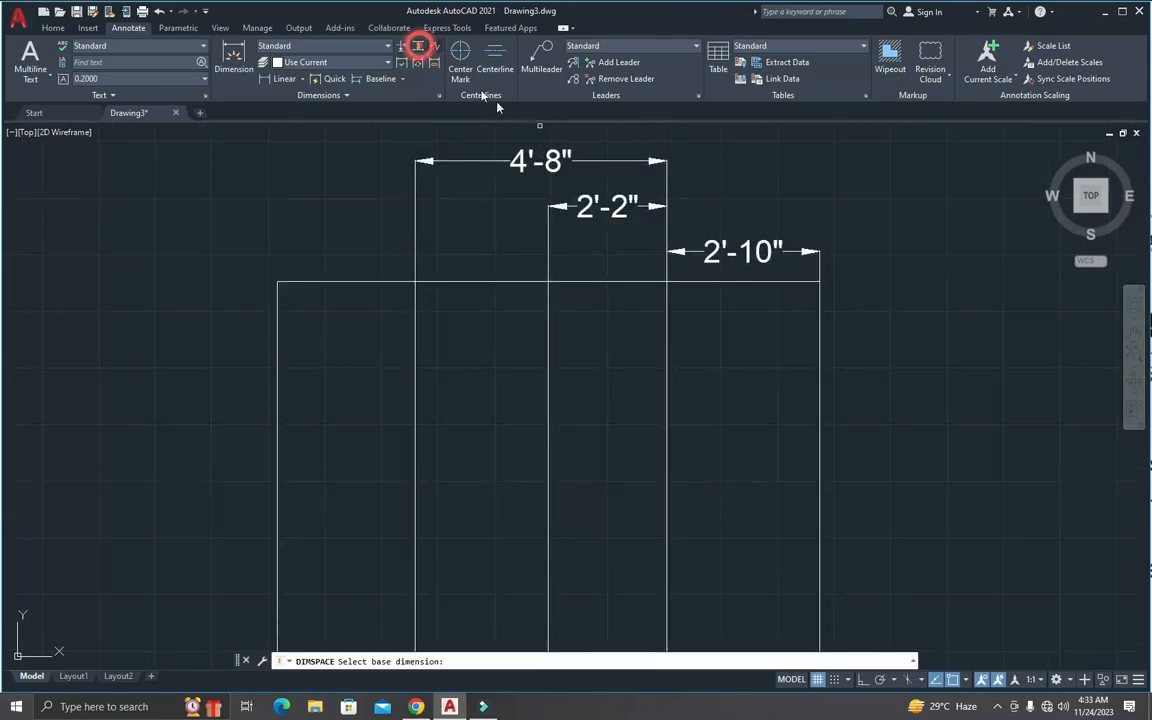
pyautogui.click(699, 252)
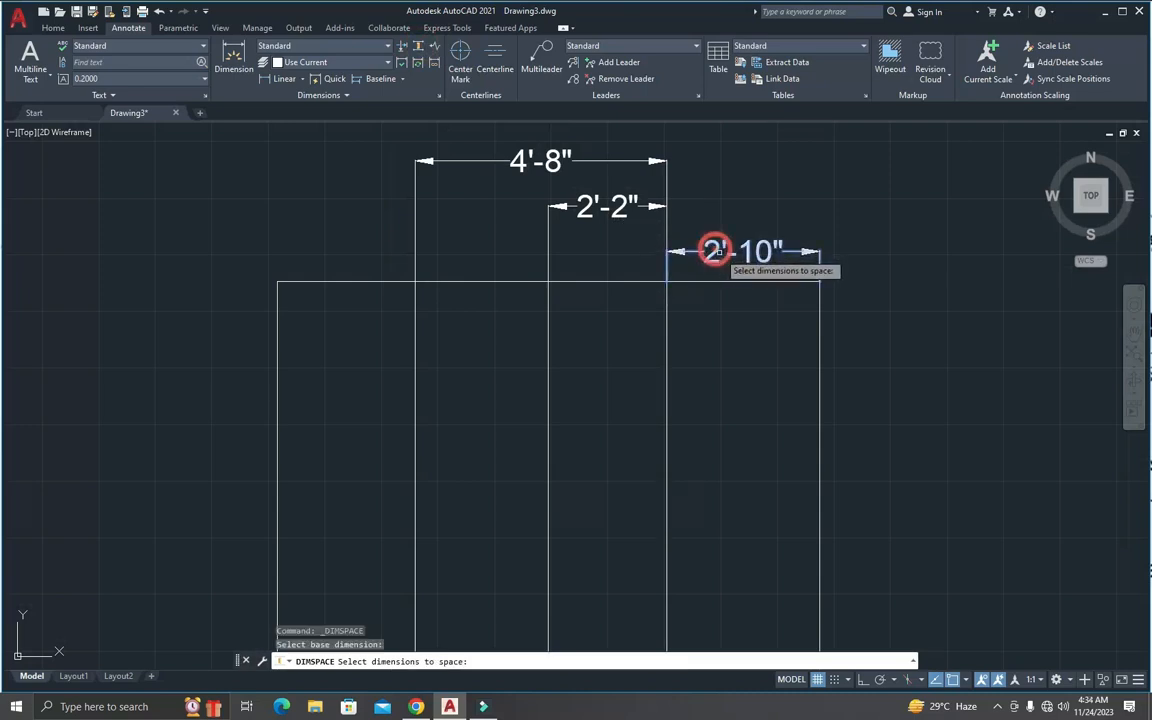
pyautogui.click(664, 249)
pyautogui.click(565, 140)
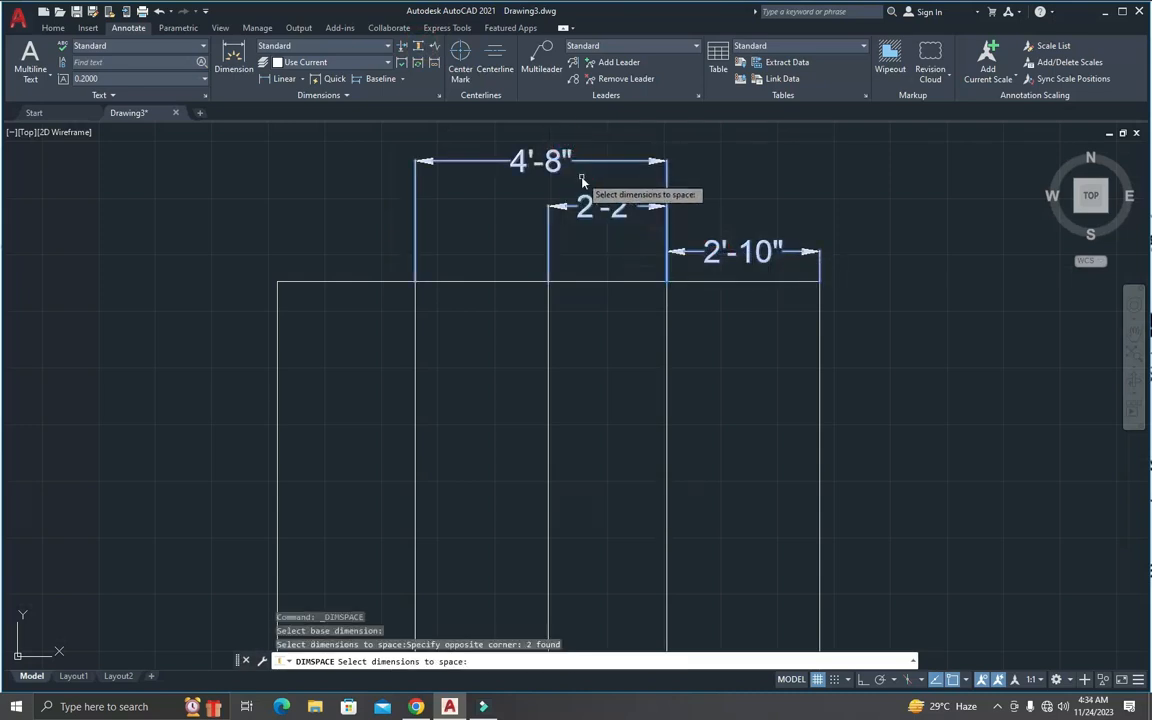
pyautogui.press('Return')
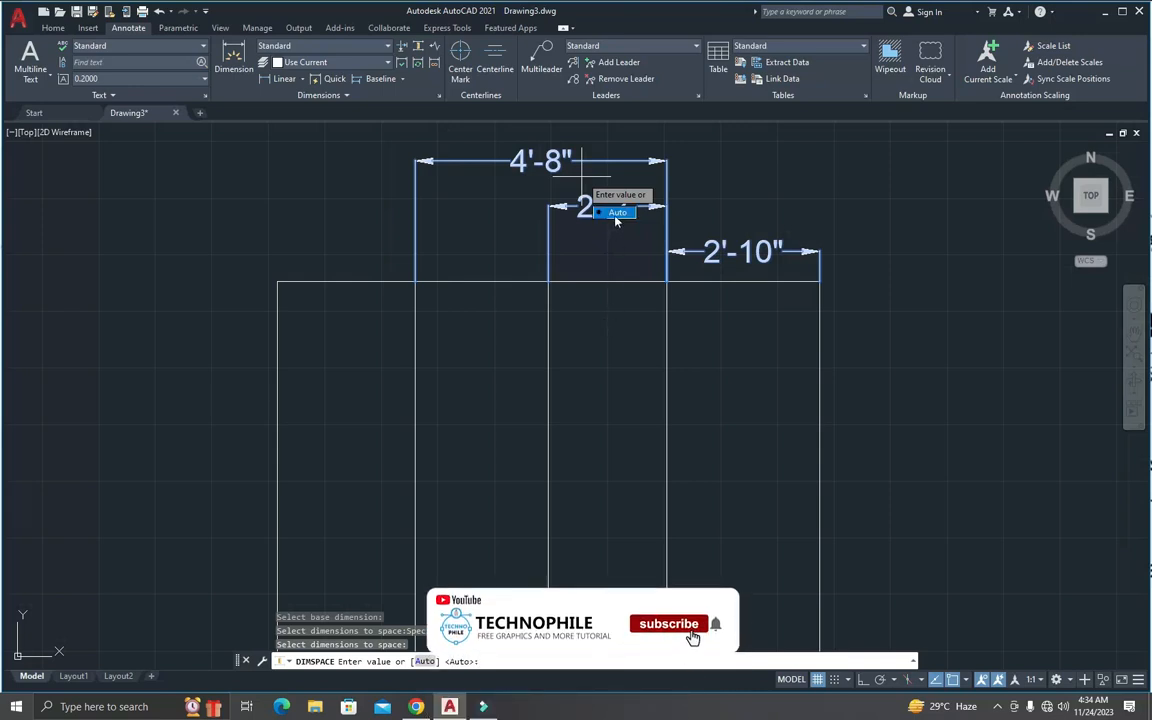
pyautogui.write('12')
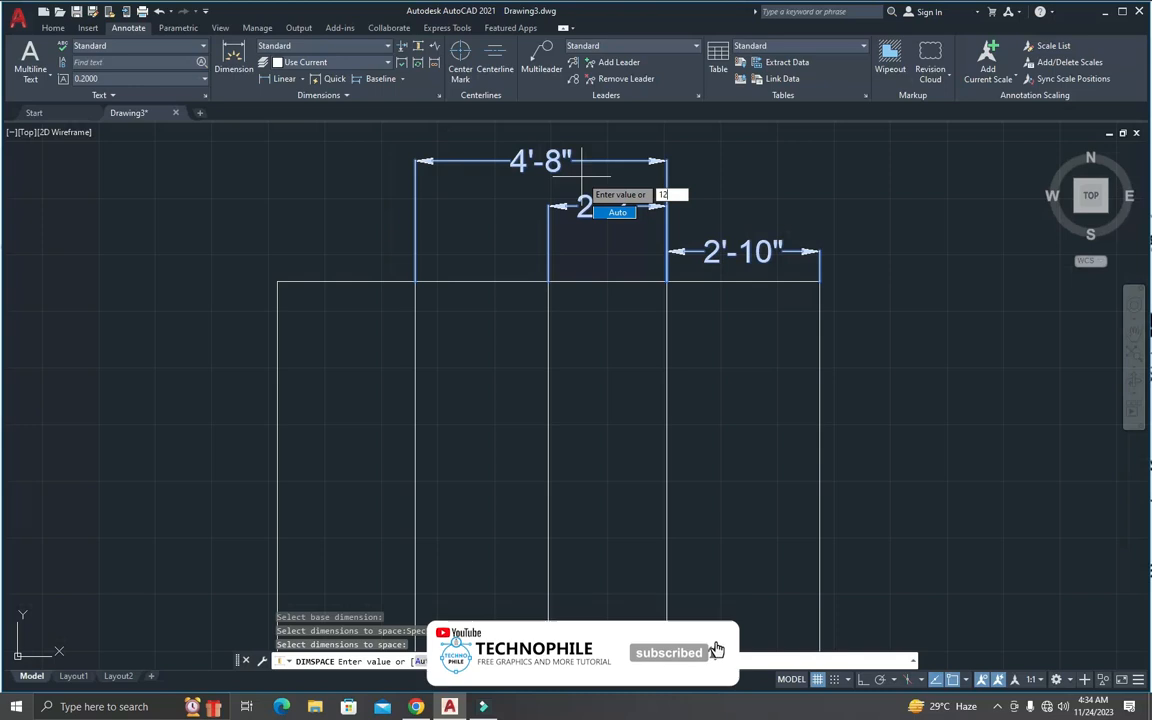
pyautogui.press('Return')
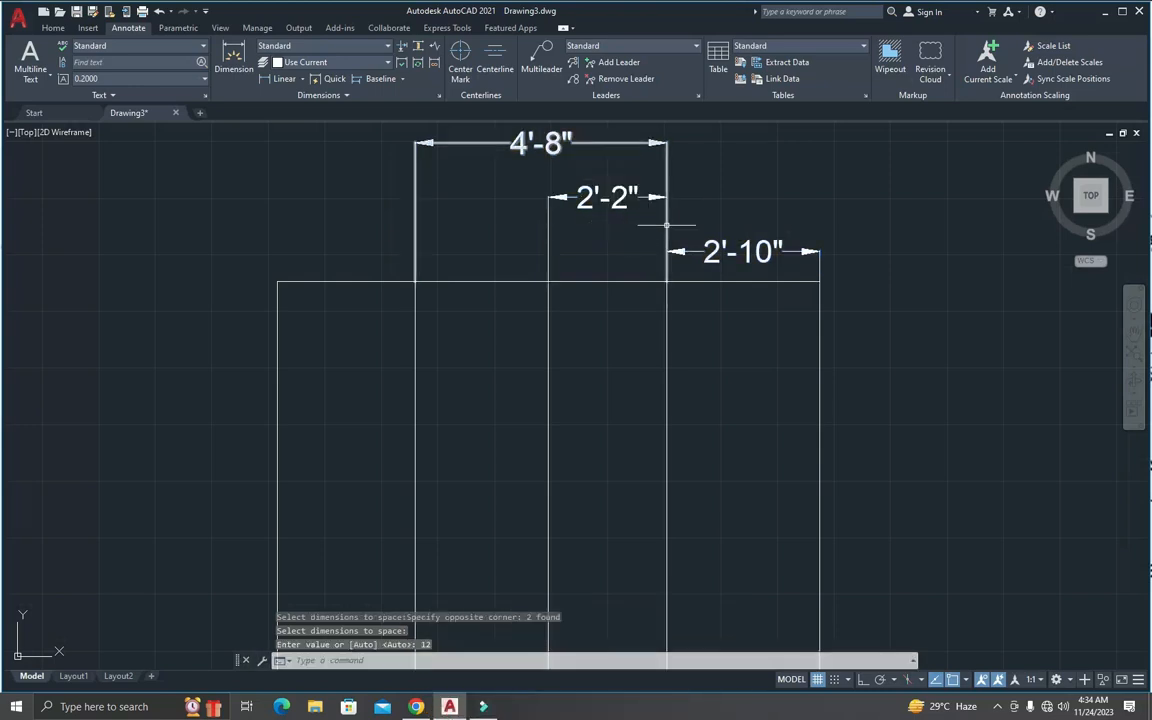
pyautogui.press('Escape')
pyautogui.press('Escape')
pyautogui.press('Escape')
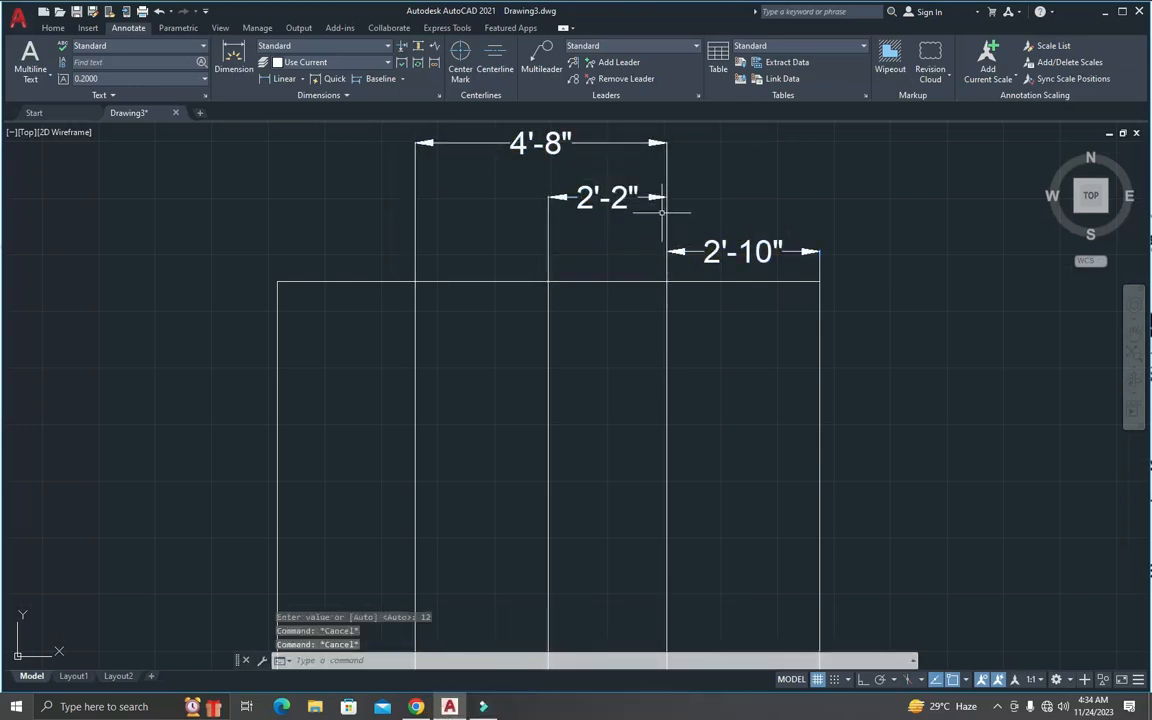
# Step: Measure the vertical distance from the base dimension line to the dimension line above it over the copied square
pyautogui.write('dist')
pyautogui.press('Return')
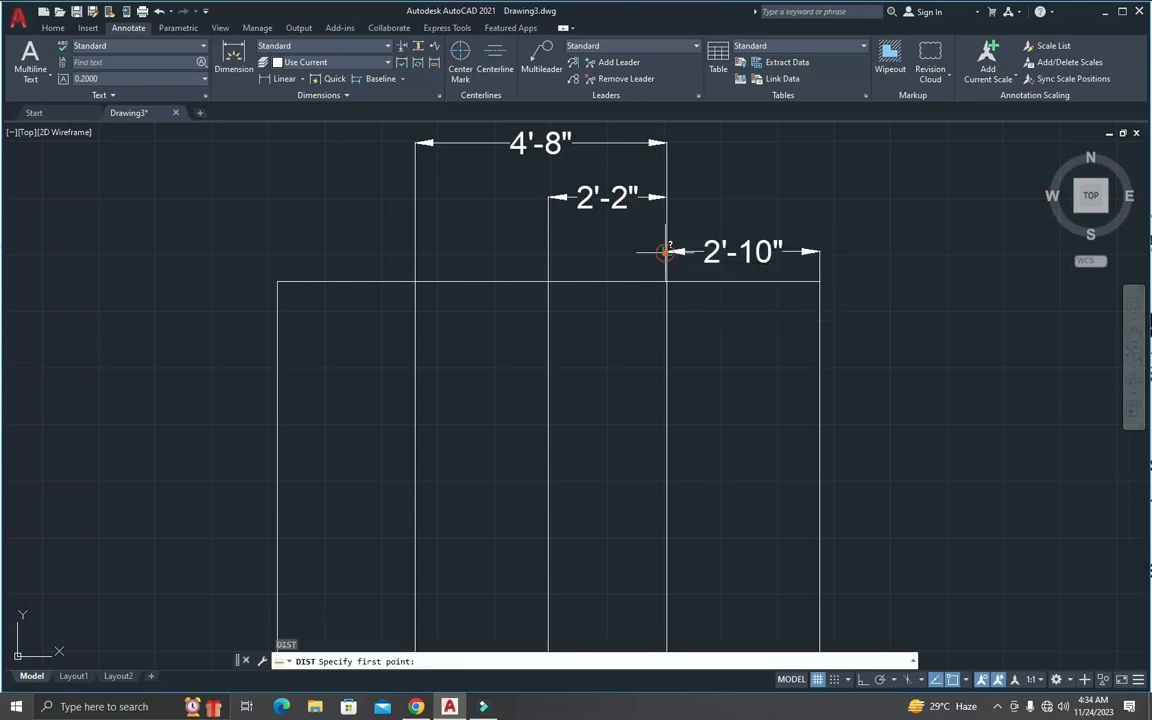
pyautogui.click(667, 252)
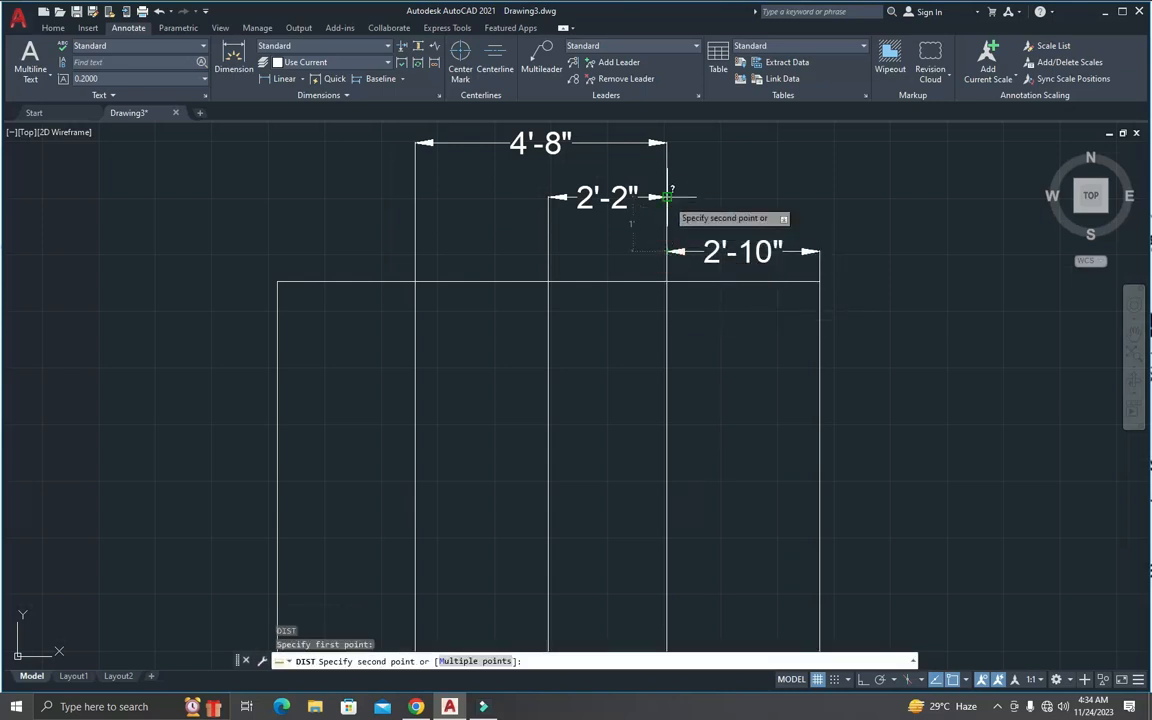
pyautogui.click(667, 197)
pyautogui.press('Return')
pyautogui.click(667, 197)
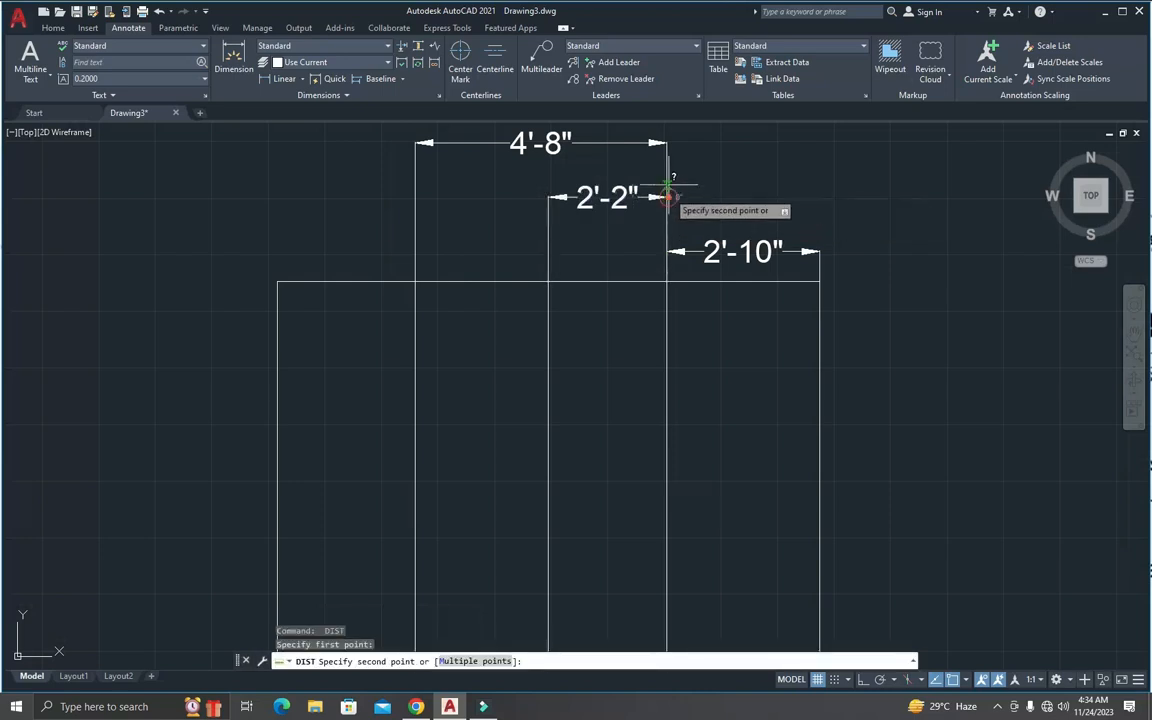
pyautogui.press('Escape')
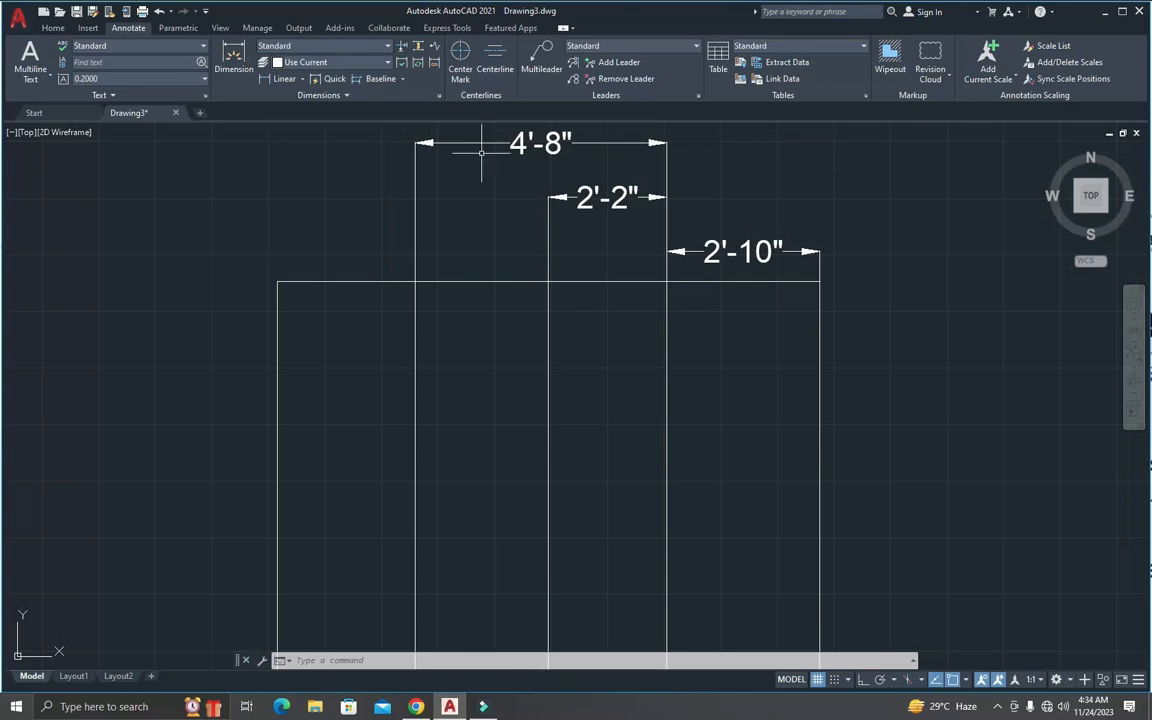
# Step: Review the dimensions placed on the original and copied squares
pyautogui.click(53, 27)
pyautogui.scroll(-6, 495, 166)
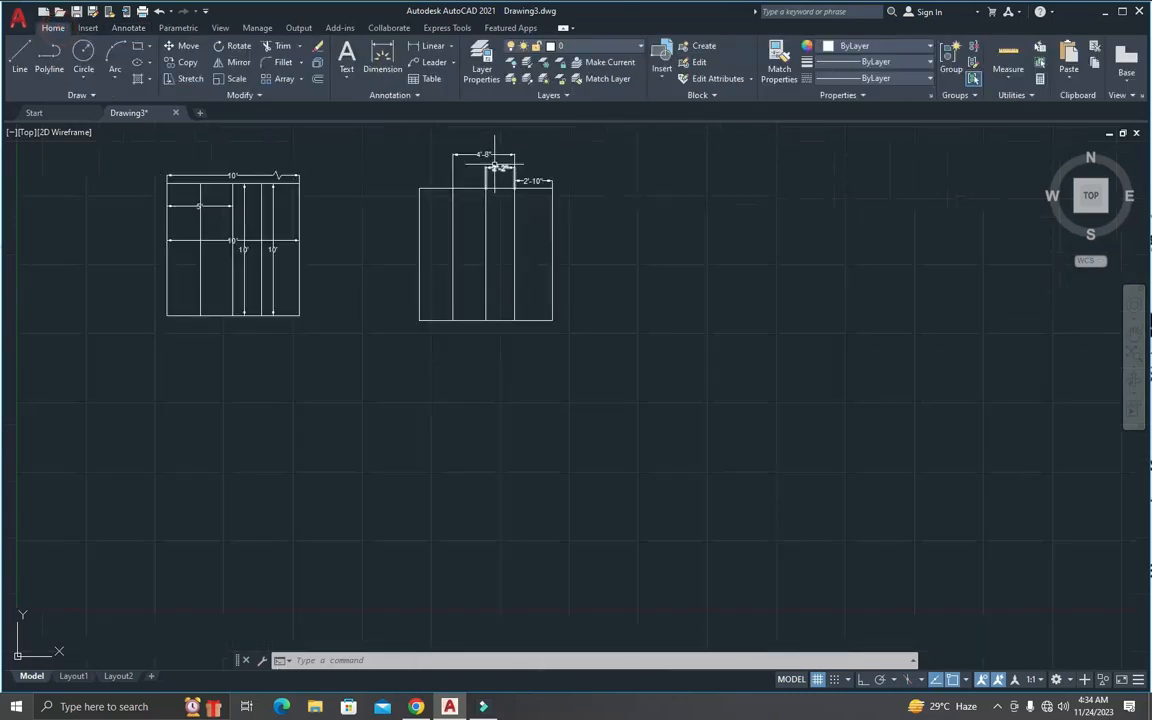
pyautogui.scroll(3, 373, 226)
pyautogui.scroll(-5, 380, 225)
pyautogui.scroll(3, 345, 187)
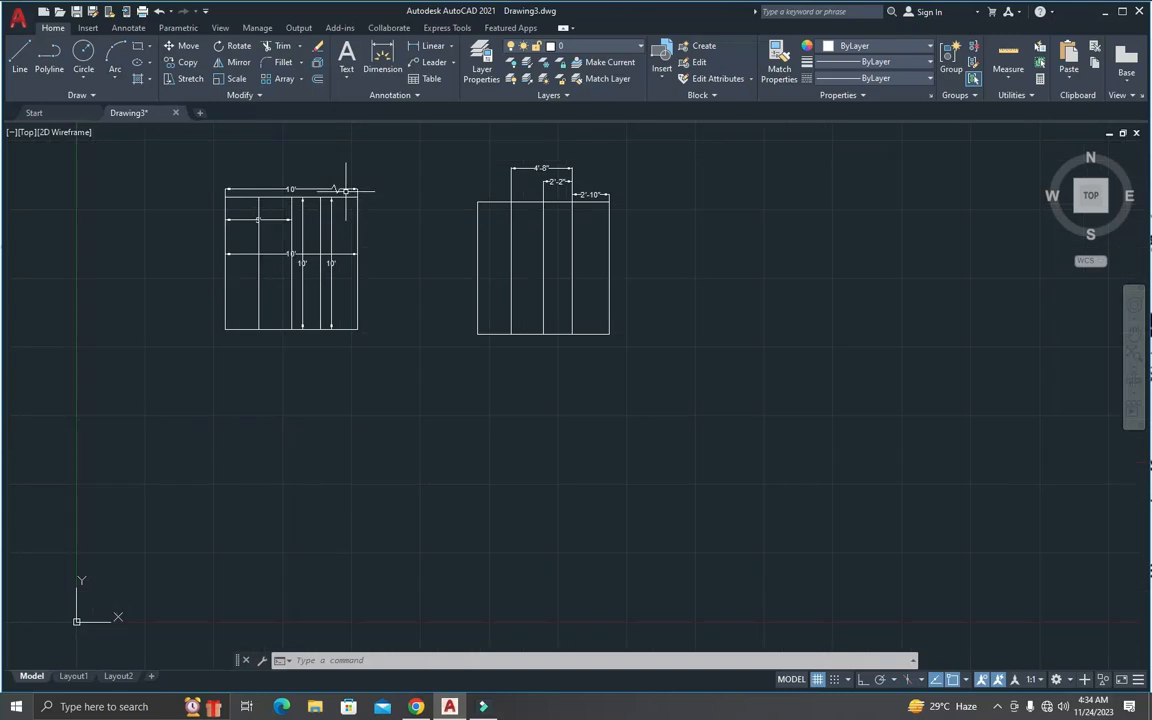
pyautogui.scroll(3, 370, 190)
pyautogui.scroll(-3, 406, 202)
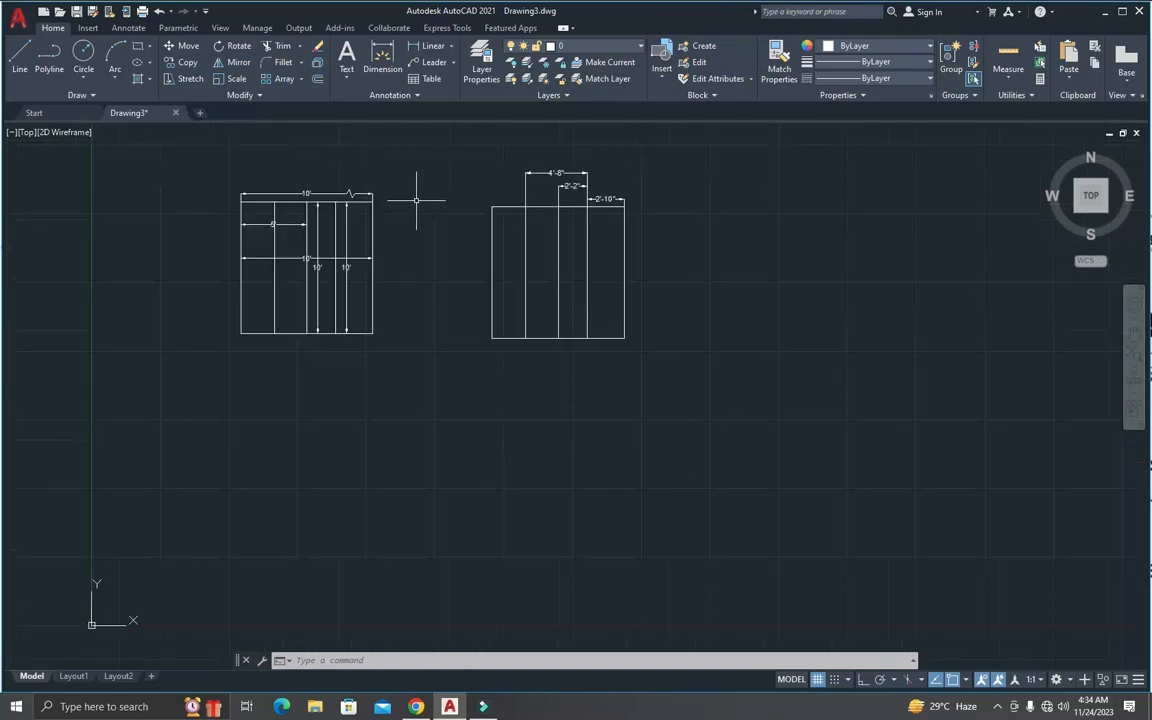
pyautogui.scroll(3, 464, 171)
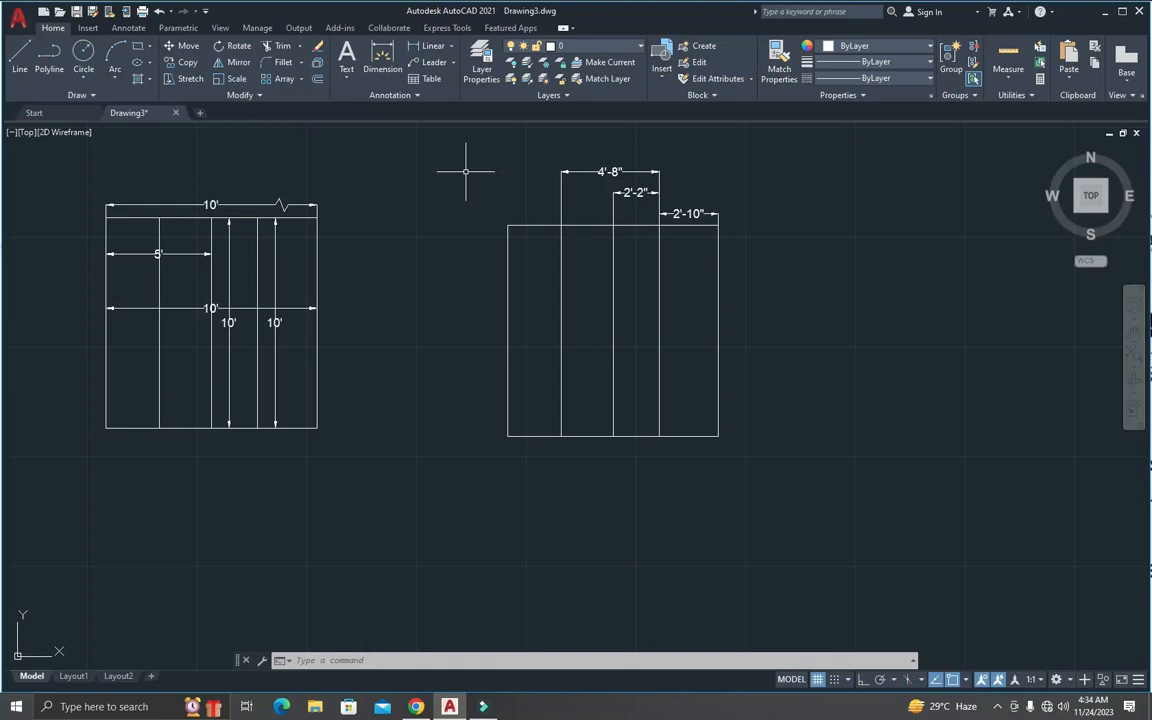
# Step: Make the Annotative dimension style current in the Dimension Style Manager
pyautogui.press('Return')
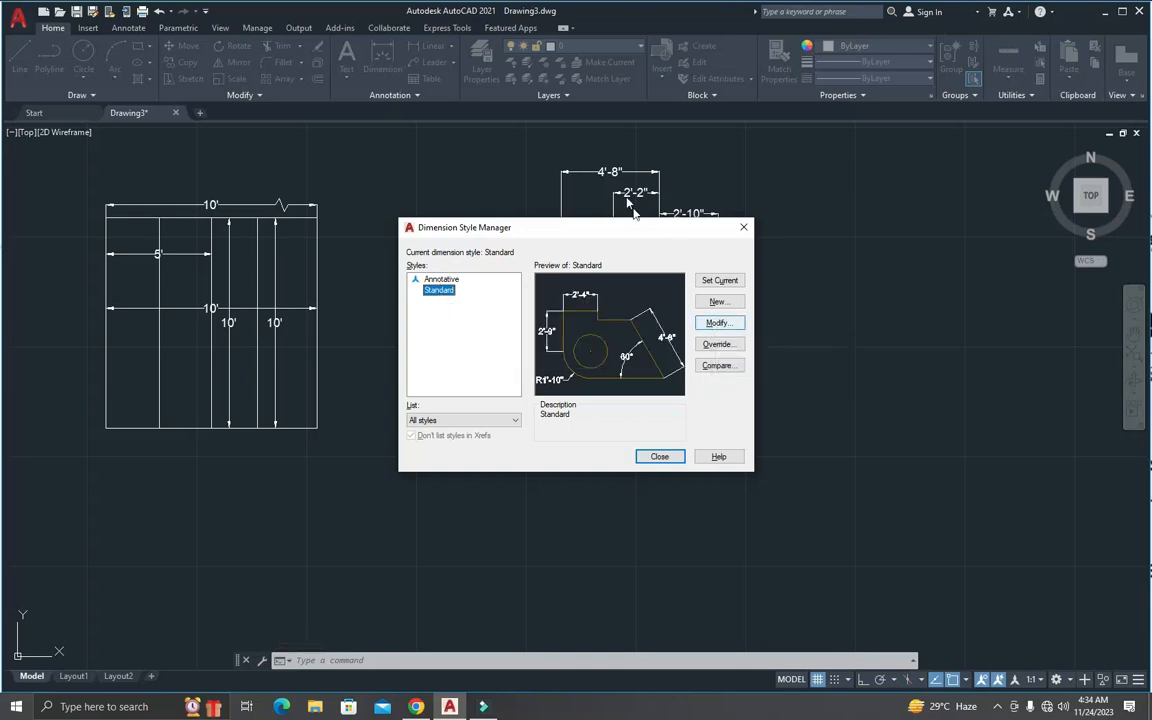
pyautogui.doubleClick(440, 280)
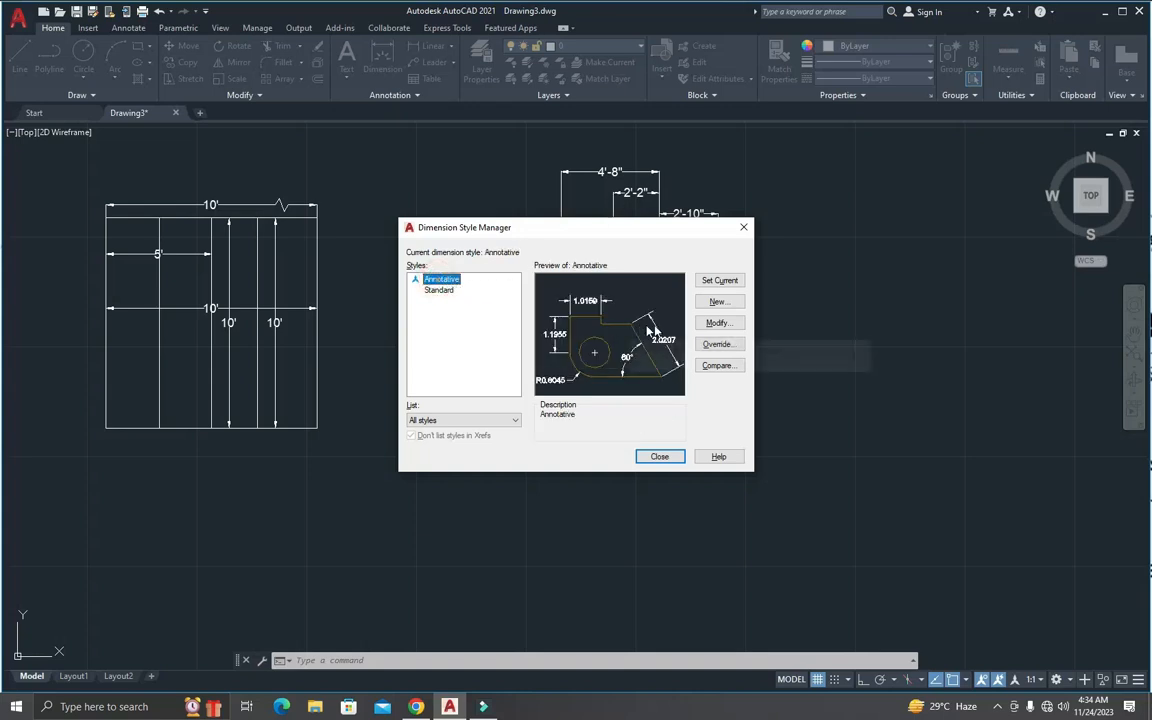
pyautogui.click(659, 456)
pyautogui.press('Escape')
pyautogui.press('Escape')
# Step: Add a linear dimension across the full bottom edge of the copied square and place it below the square
pyautogui.write('dli')
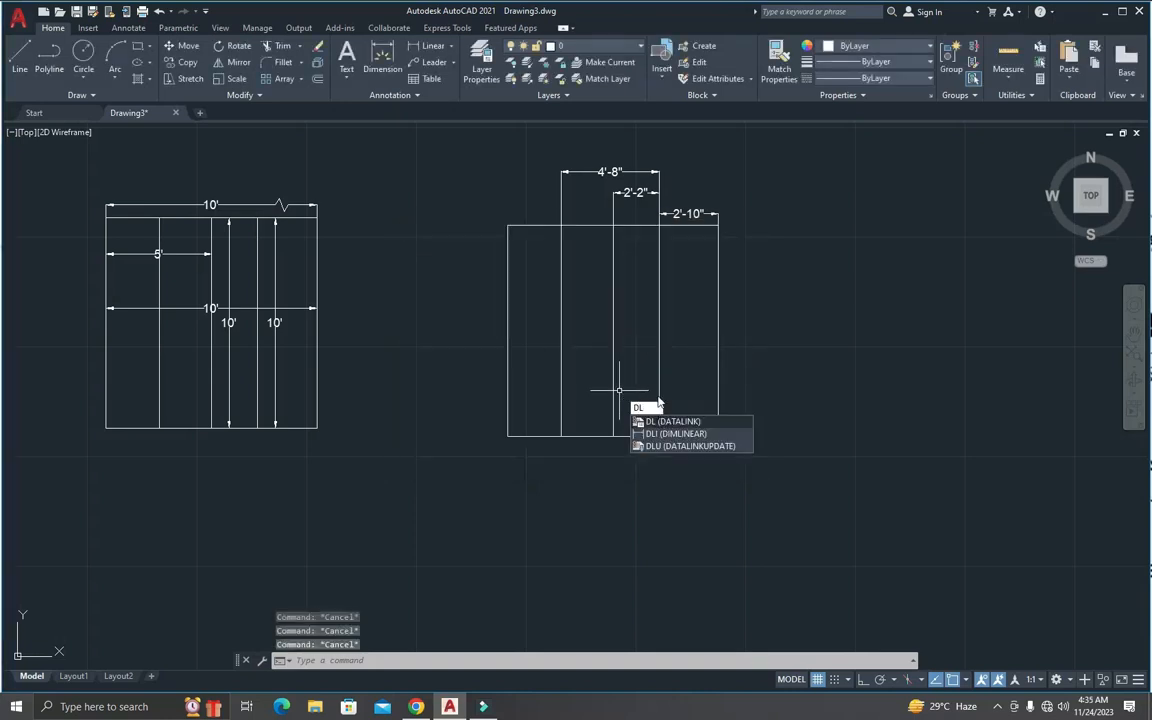
pyautogui.press('Escape')
pyautogui.write('dli')
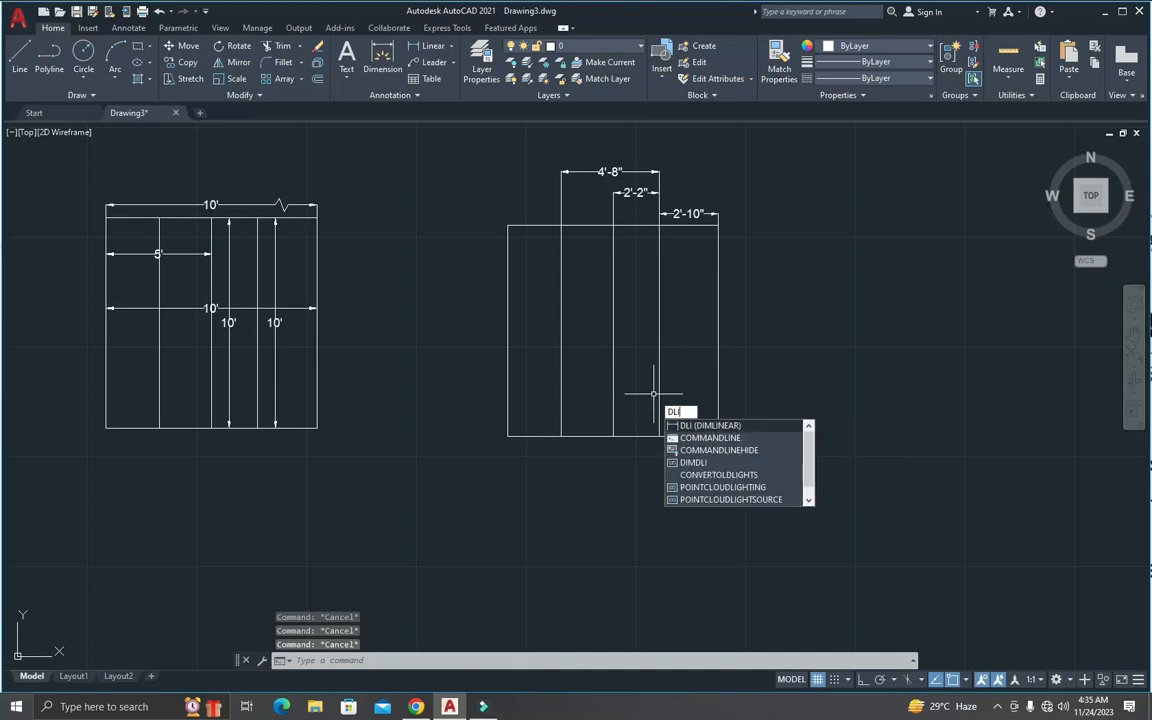
pyautogui.press('Return')
pyautogui.press('Escape')
pyautogui.write('dli')
pyautogui.press('Return')
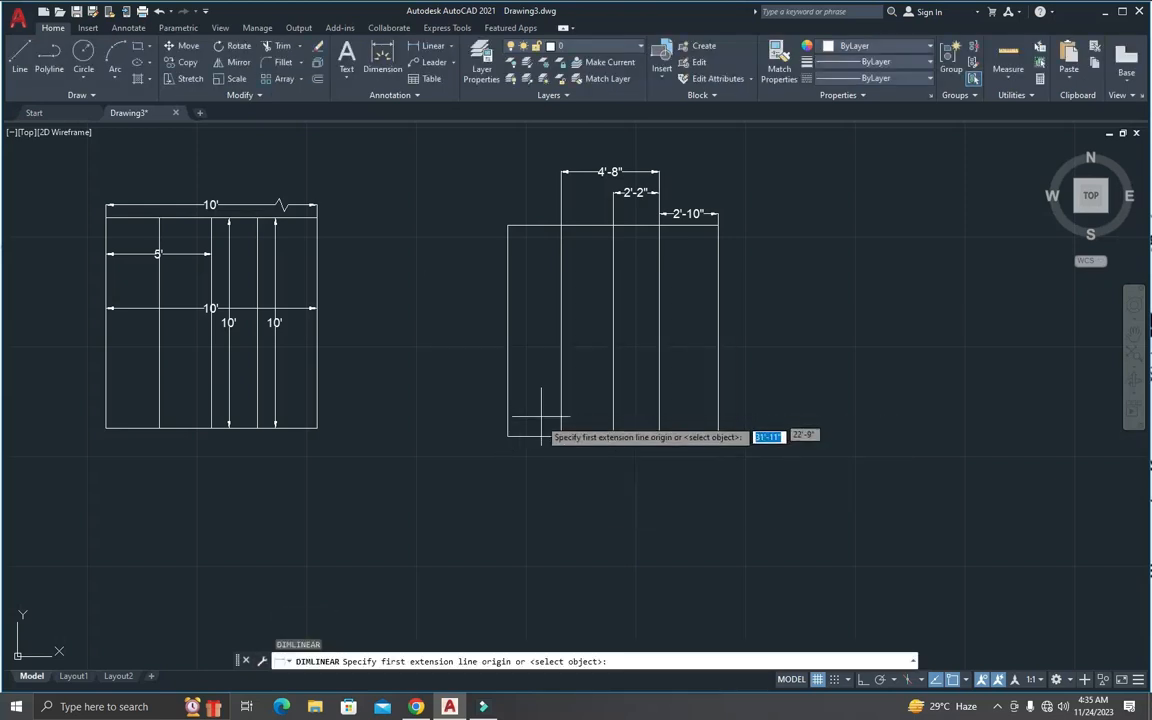
pyautogui.click(508, 436)
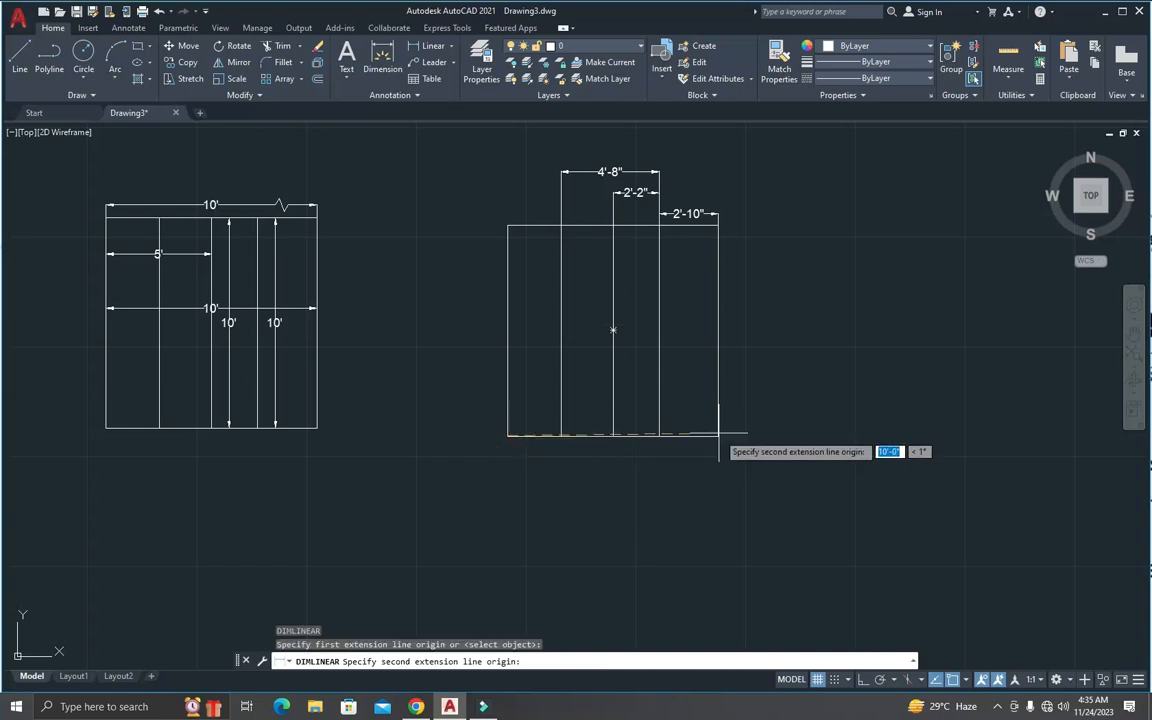
pyautogui.click(718, 436)
pyautogui.click(617, 467)
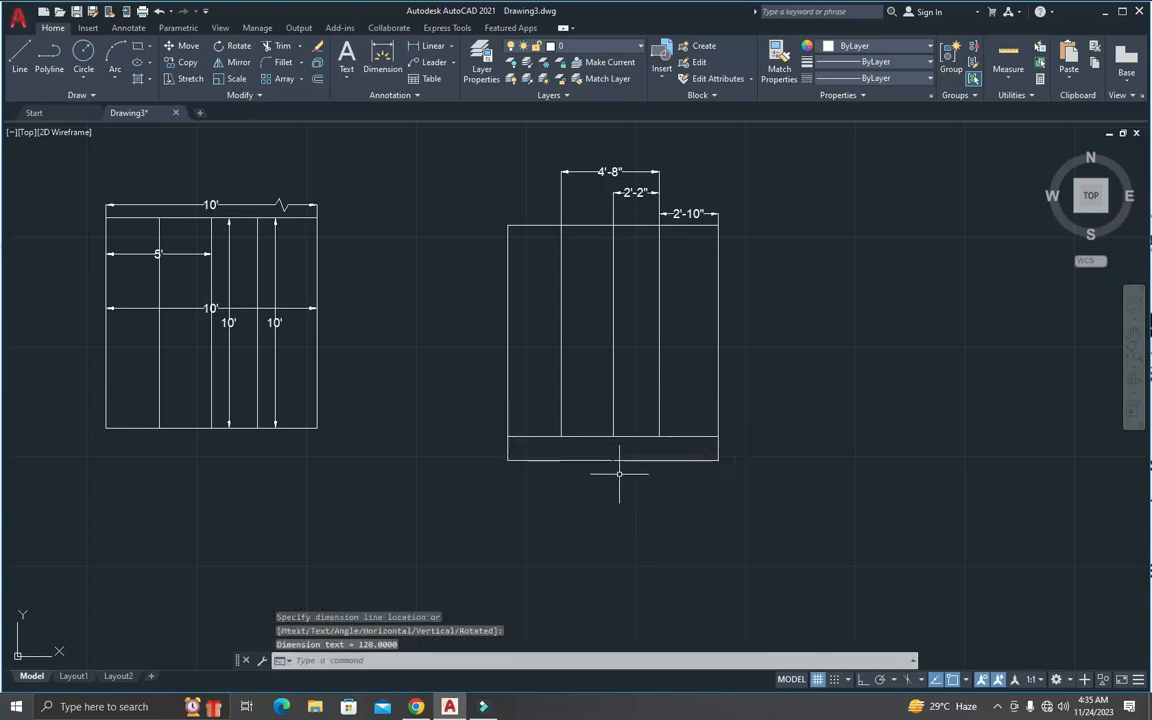
# Step: Inspect the new bottom dimension's text and set the annotation scale to 1:5
pyautogui.scroll(6, 605, 455)
pyautogui.scroll(4, 595, 411)
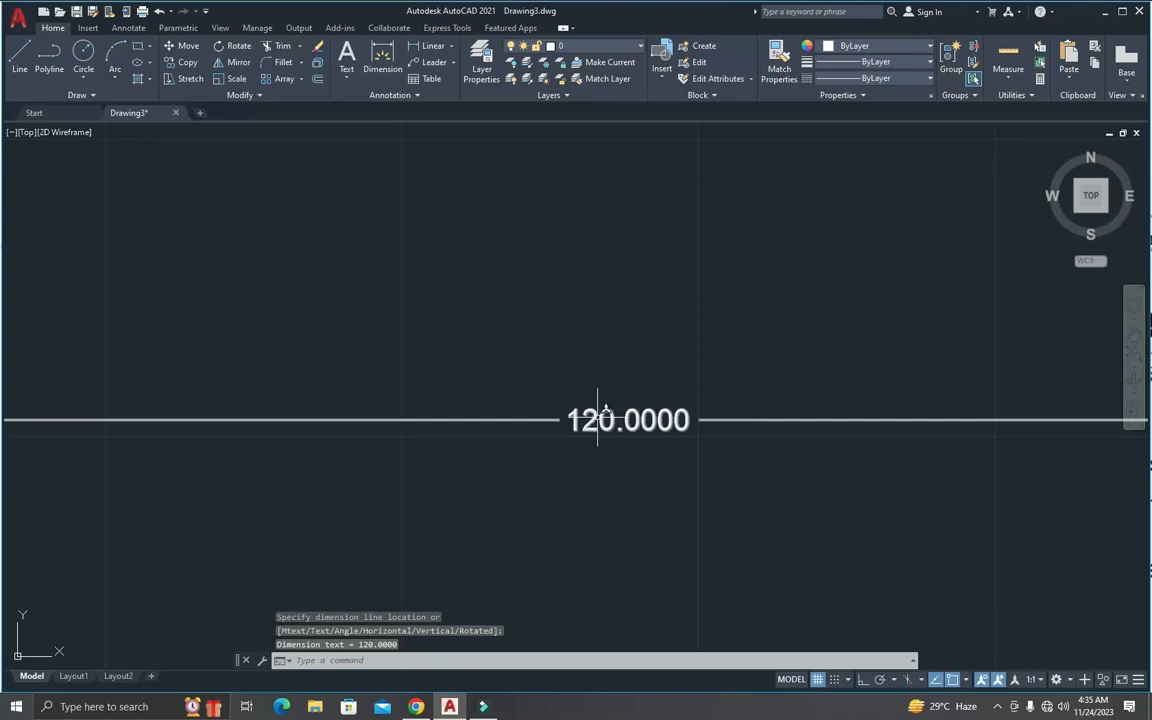
pyautogui.scroll(-8, 605, 421)
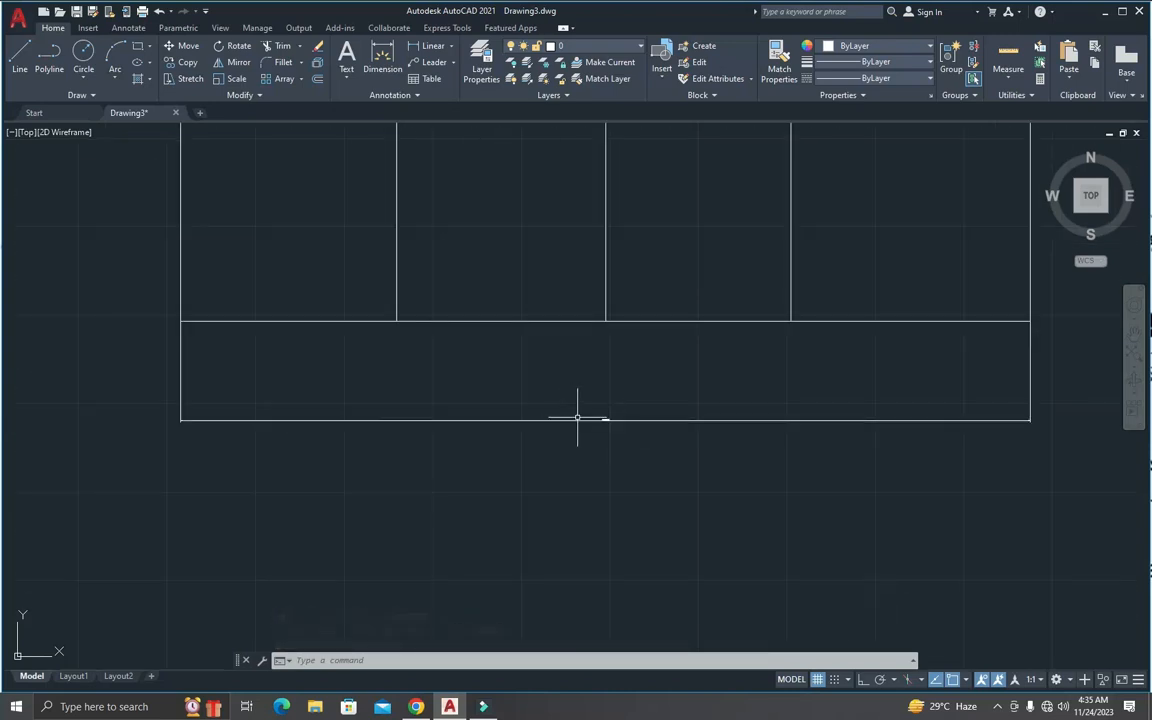
pyautogui.scroll(4, 605, 420)
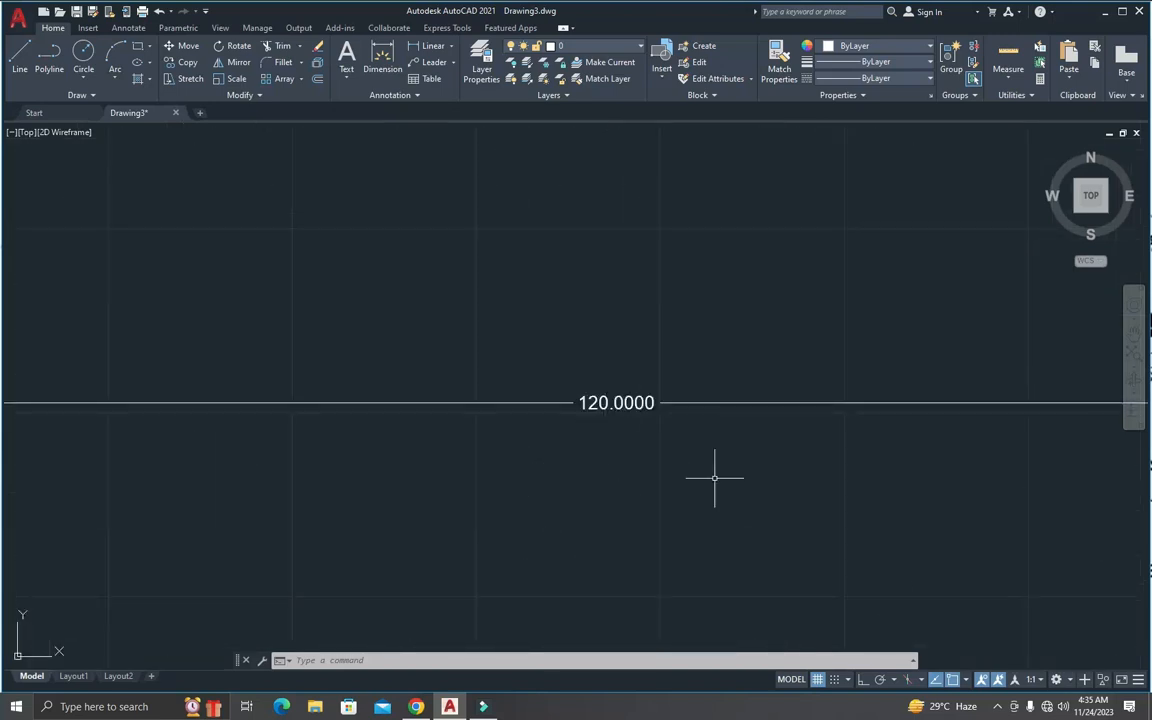
pyautogui.click(1040, 683)
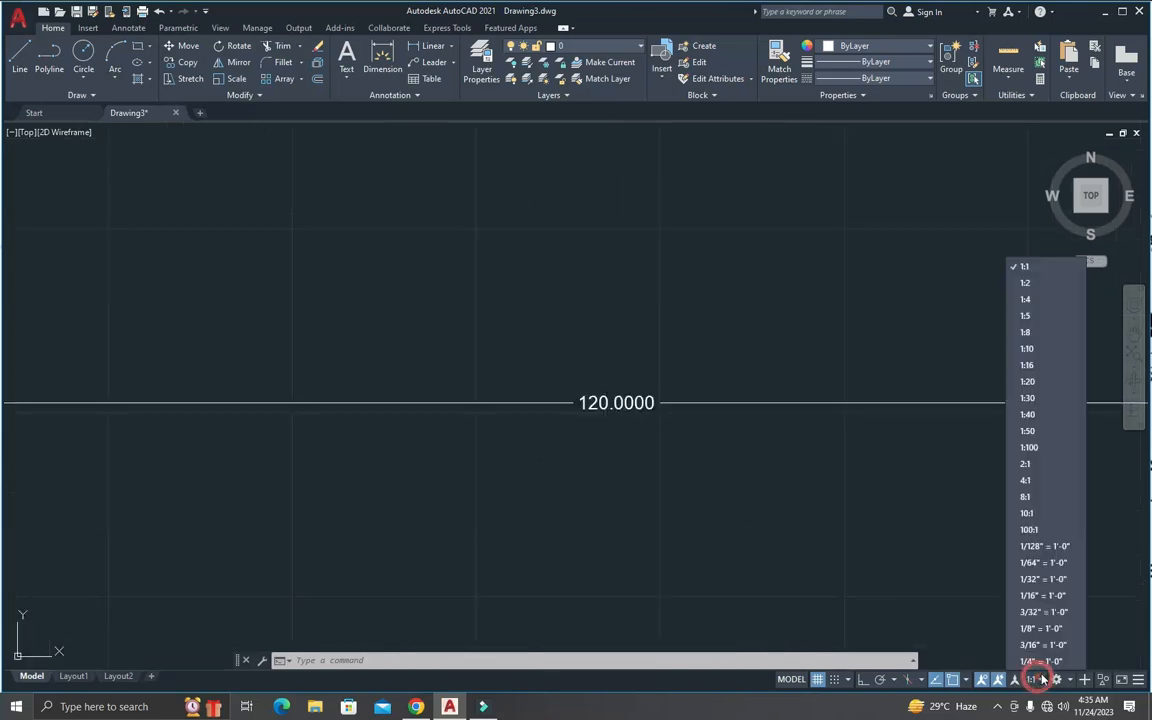
pyautogui.click(1034, 316)
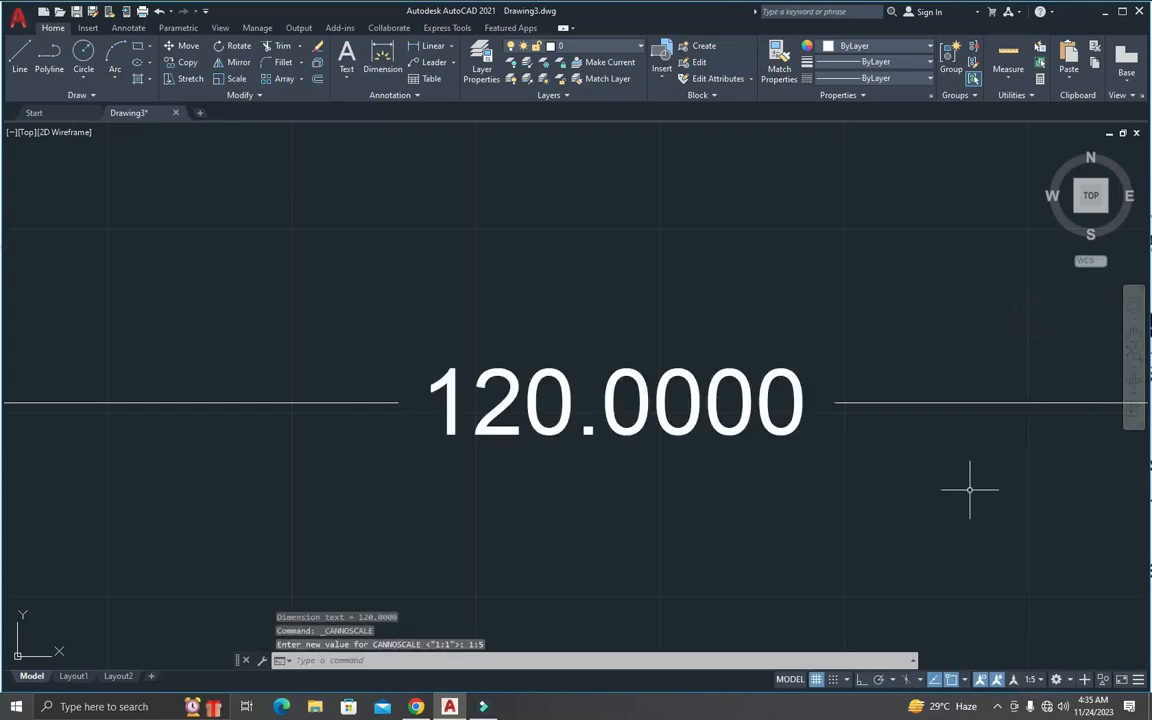
# Step: Set the annotation scale to 1:16 to enlarge the bottom dimension's text and arrows
pyautogui.scroll(-5, 970, 490)
pyautogui.scroll(-3, 1020, 578)
pyautogui.scroll(3, 1048, 583)
pyautogui.scroll(-3, 1048, 585)
pyautogui.scroll(2, 1108, 575)
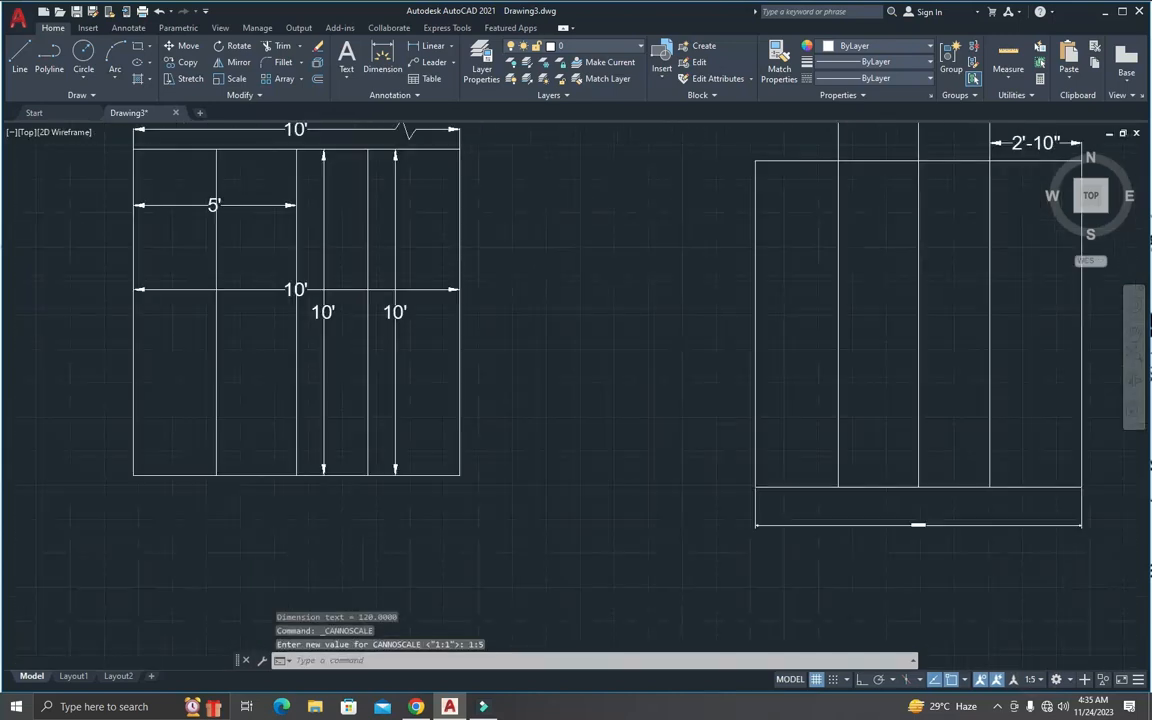
pyautogui.click(1040, 681)
pyautogui.click(1024, 364)
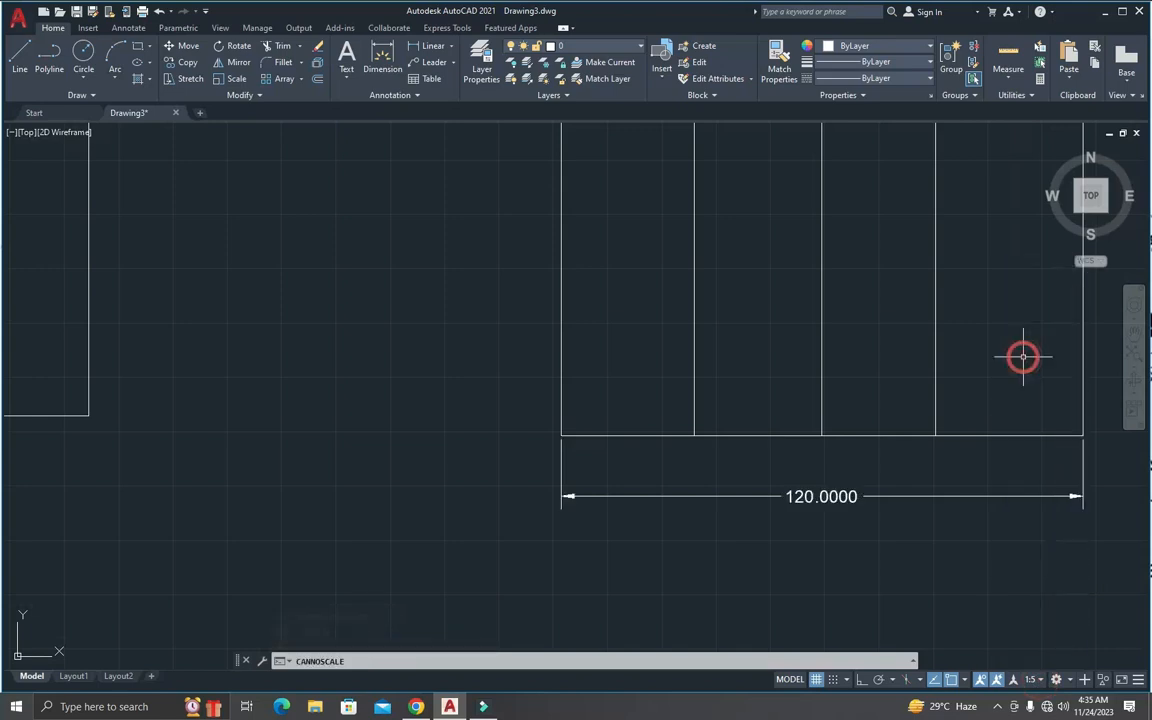
# Step: Set the annotation scale to 1:20 and compare the bottom dimension's size with the other dimensions
pyautogui.scroll(-4, 935, 515)
pyautogui.scroll(3, 931, 517)
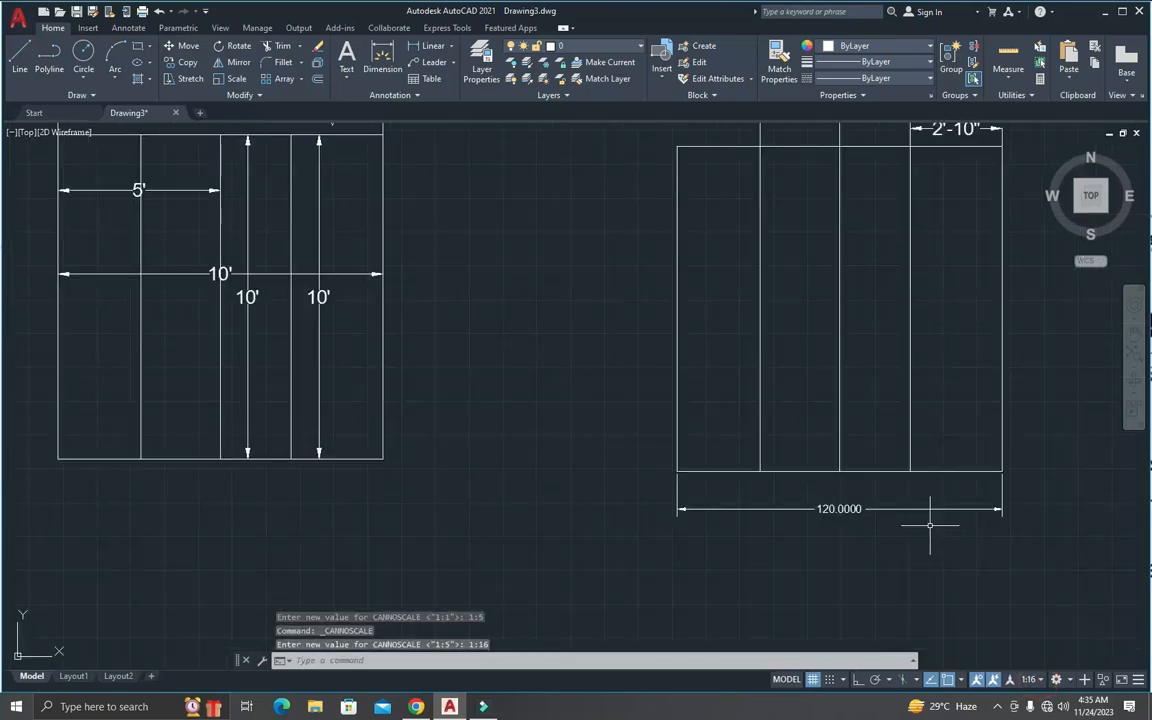
pyautogui.click(1040, 681)
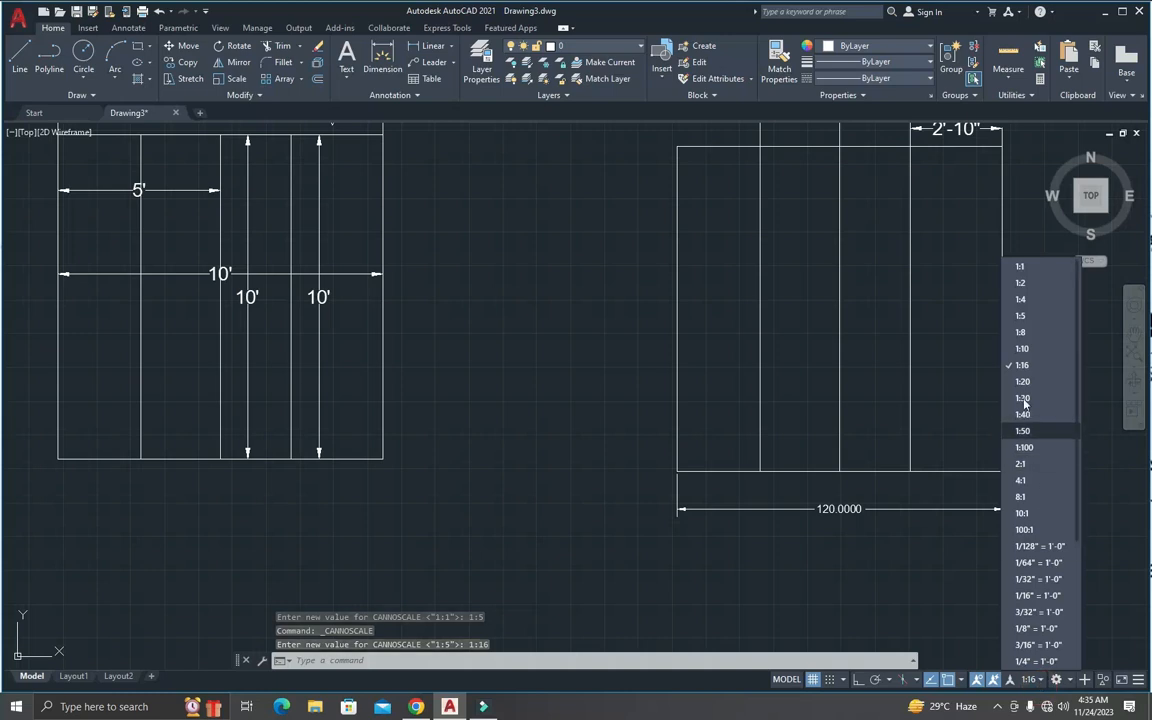
pyautogui.click(935, 387)
pyautogui.scroll(-3, 951, 481)
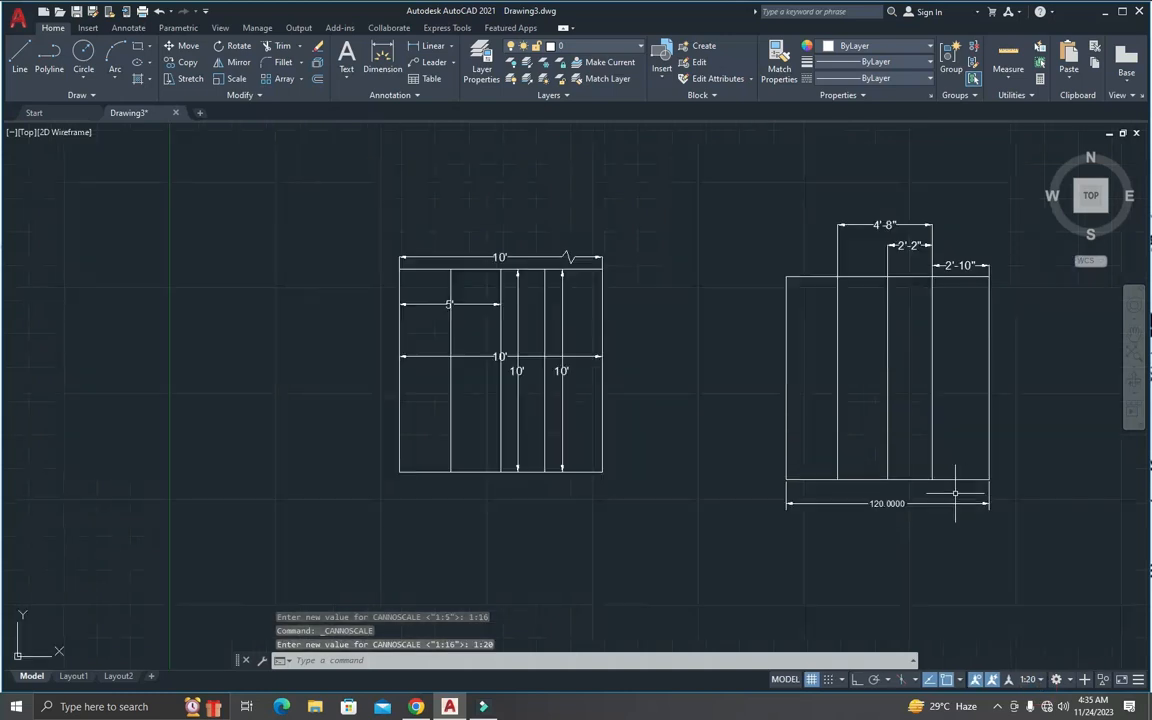
pyautogui.scroll(3, 949, 468)
pyautogui.scroll(-3, 942, 468)
pyautogui.scroll(2, 1000, 446)
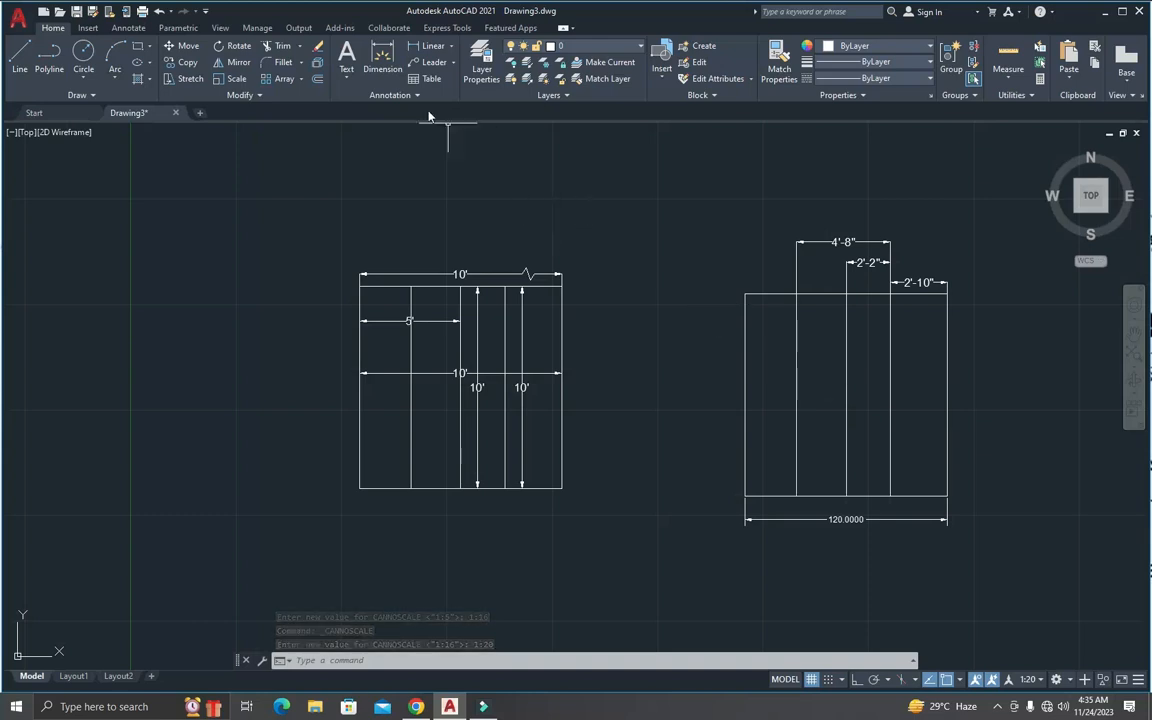
# Step: Make Standard the current dimension style
pyautogui.write('d')
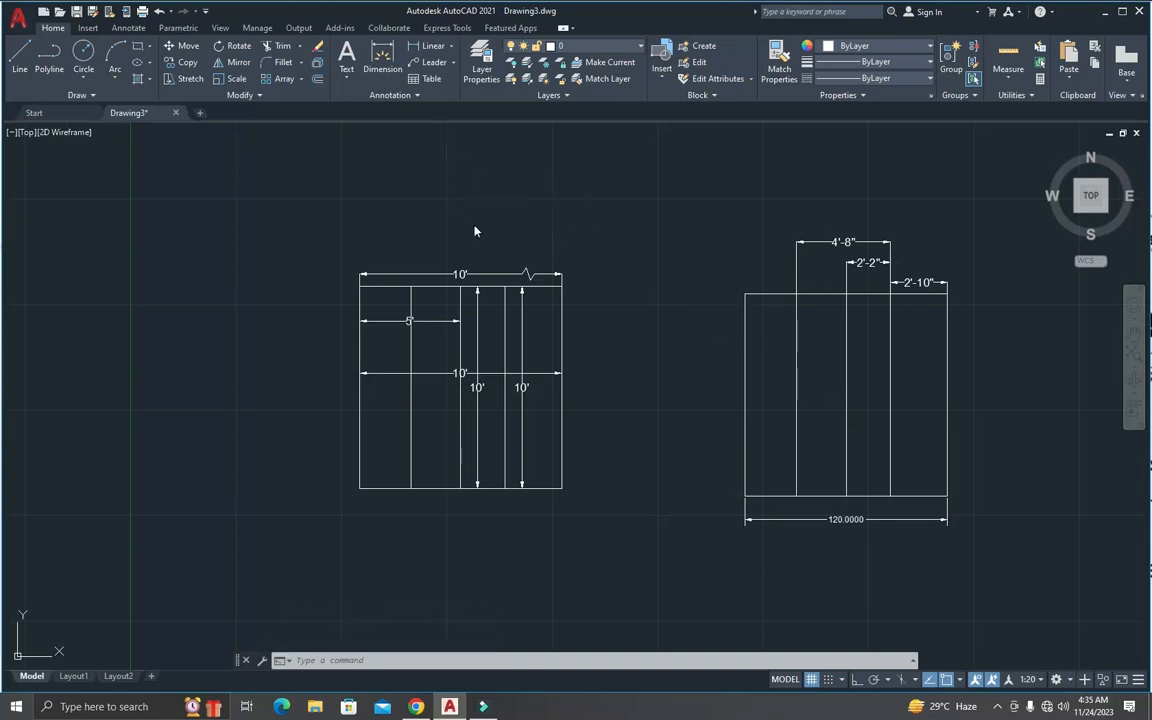
pyautogui.press('Return')
pyautogui.click(445, 291)
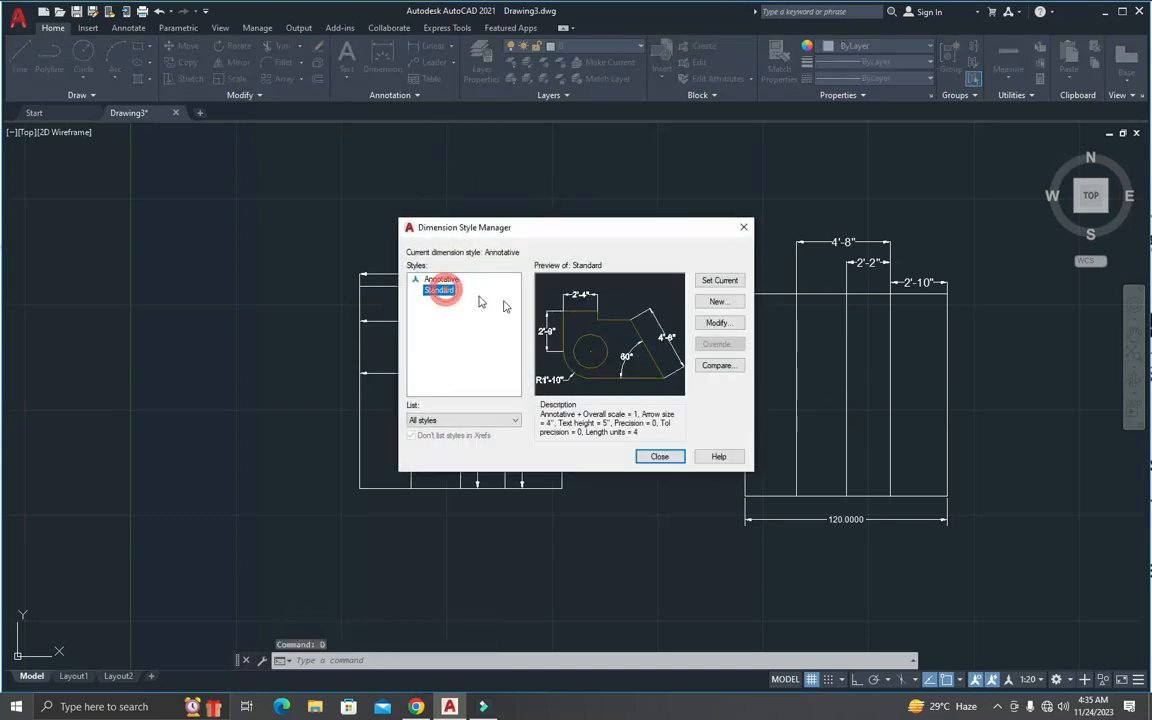
pyautogui.click(712, 281)
pyautogui.click(673, 456)
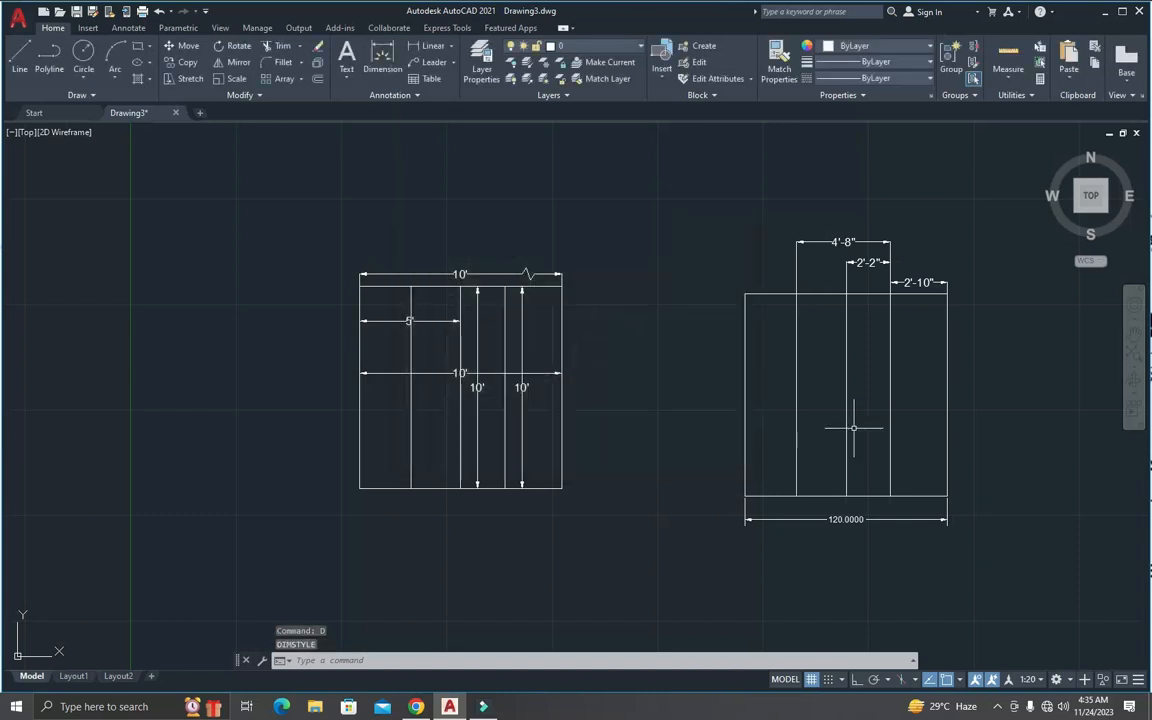
# Step: Modify the Standard dimension style so its dimension lines are yellow
pyautogui.scroll(-5, 856, 424)
pyautogui.scroll(4, 965, 388)
pyautogui.scroll(2, 954, 386)
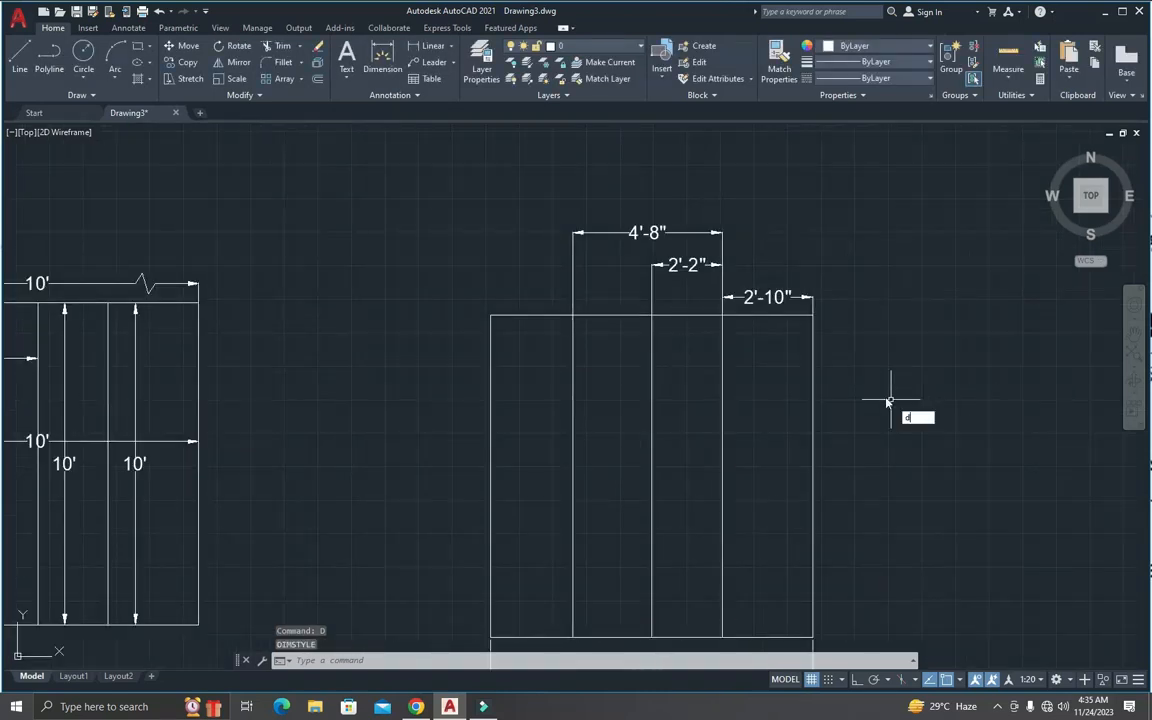
pyautogui.press('Return')
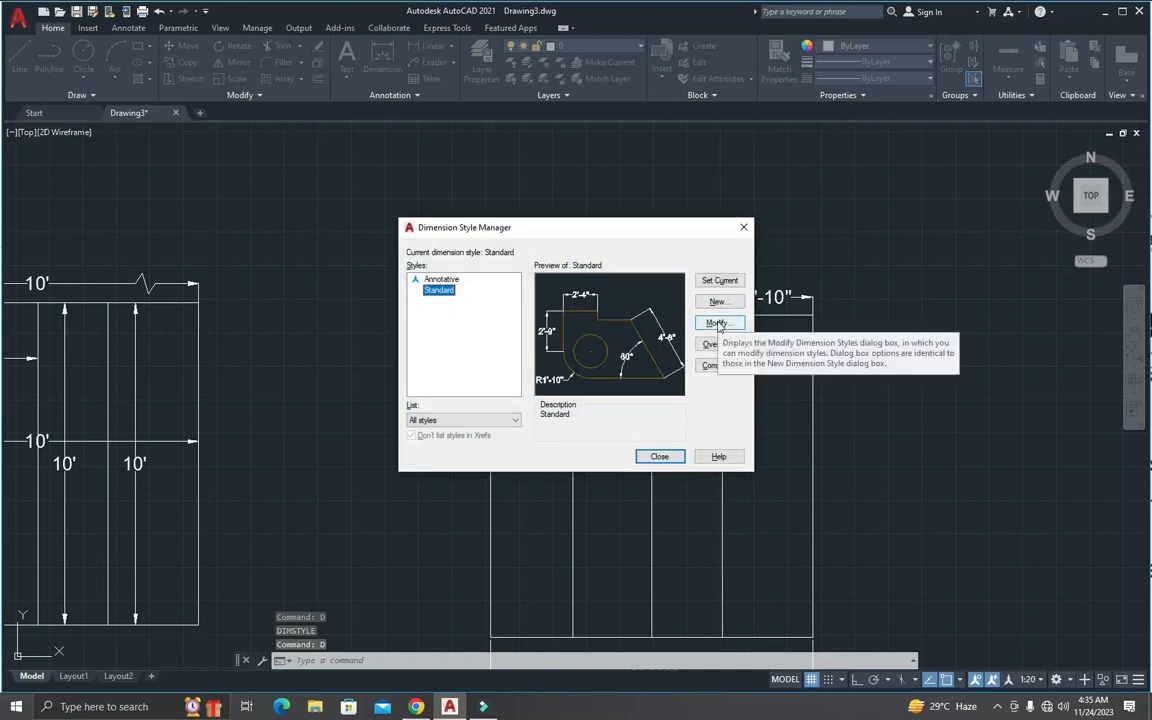
pyautogui.click(718, 324)
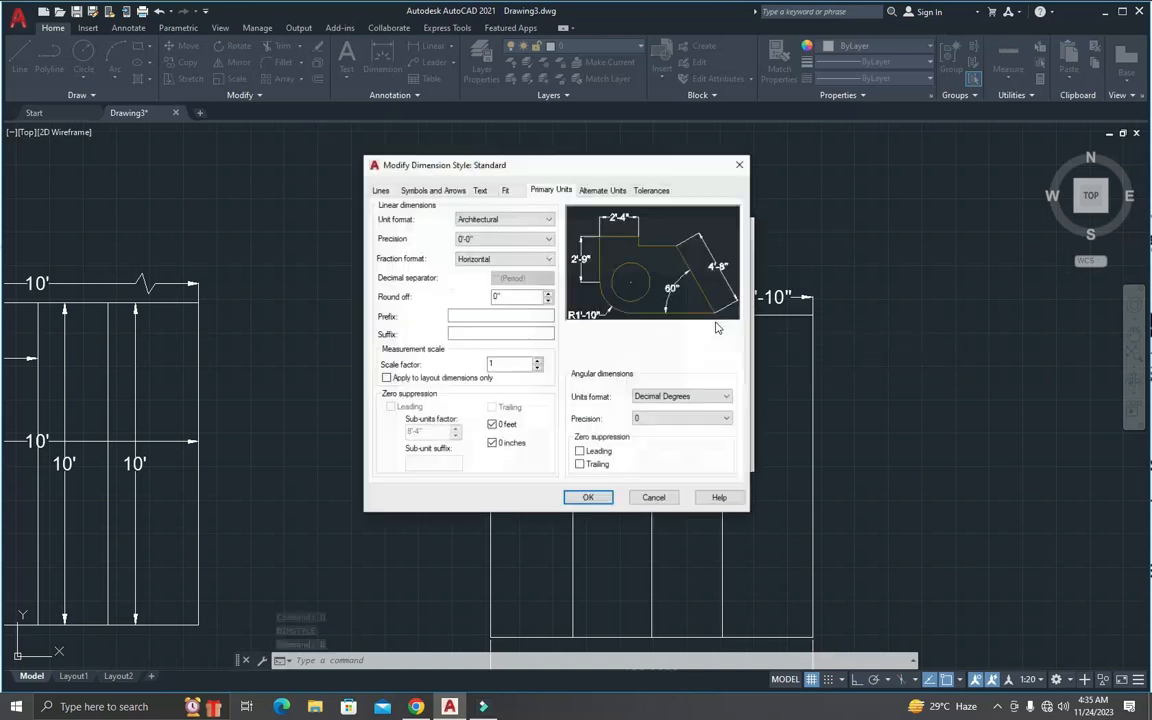
pyautogui.click(381, 191)
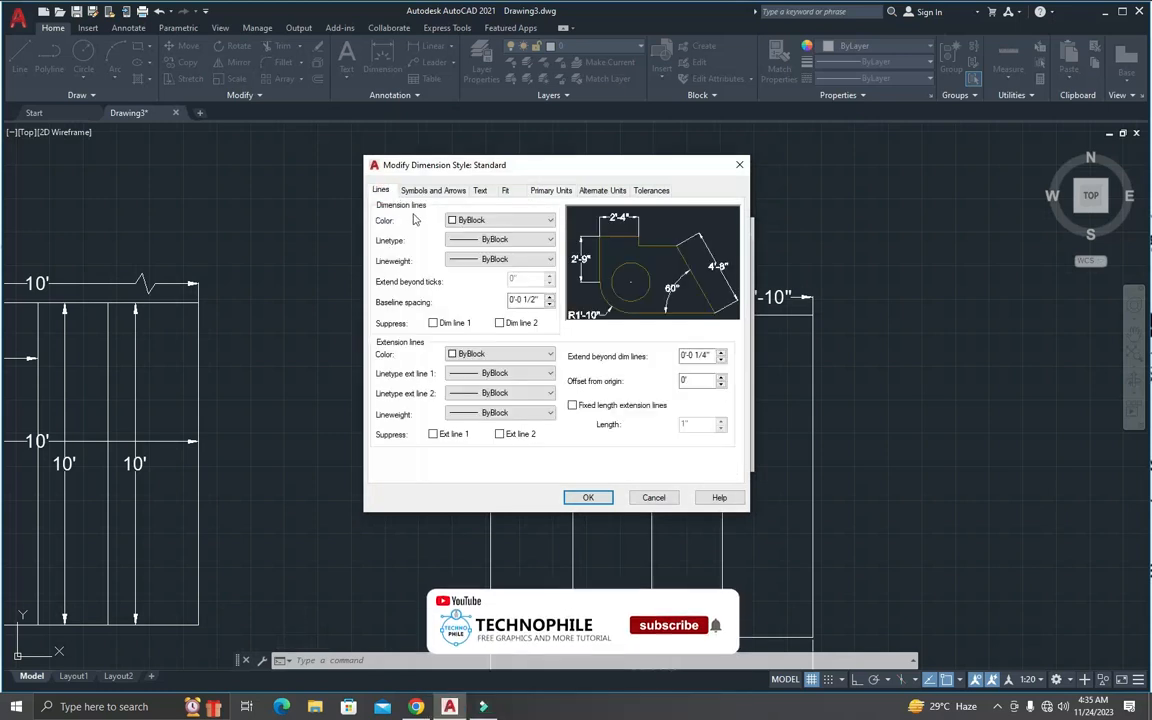
pyautogui.click(474, 222)
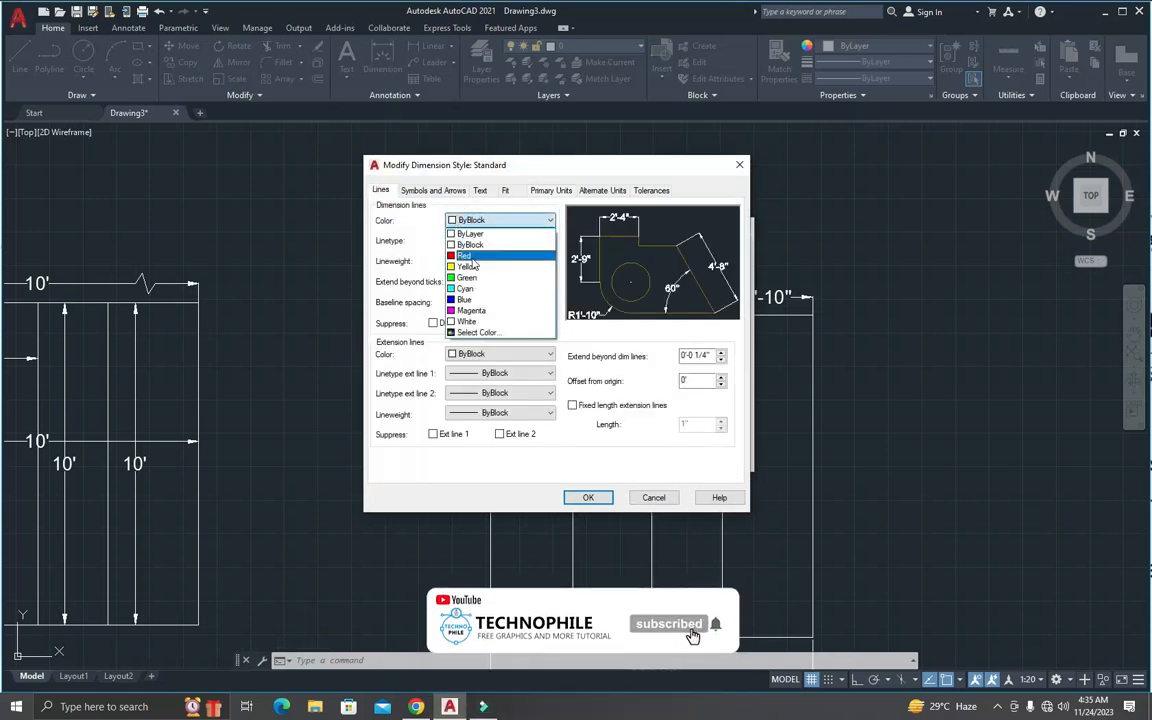
pyautogui.click(479, 267)
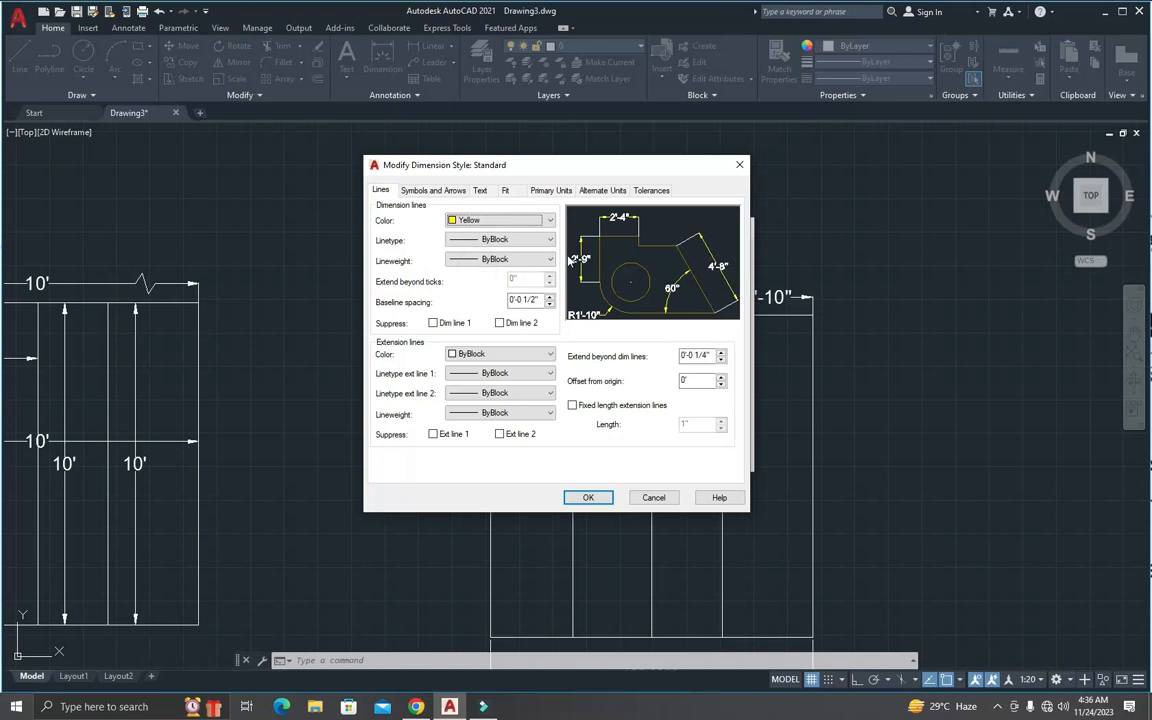
# Step: Load the ACAD_ISO02W100 ISO dash linetype and leave the linetype selection without assigning it to the dimension lines
pyautogui.click(452, 240)
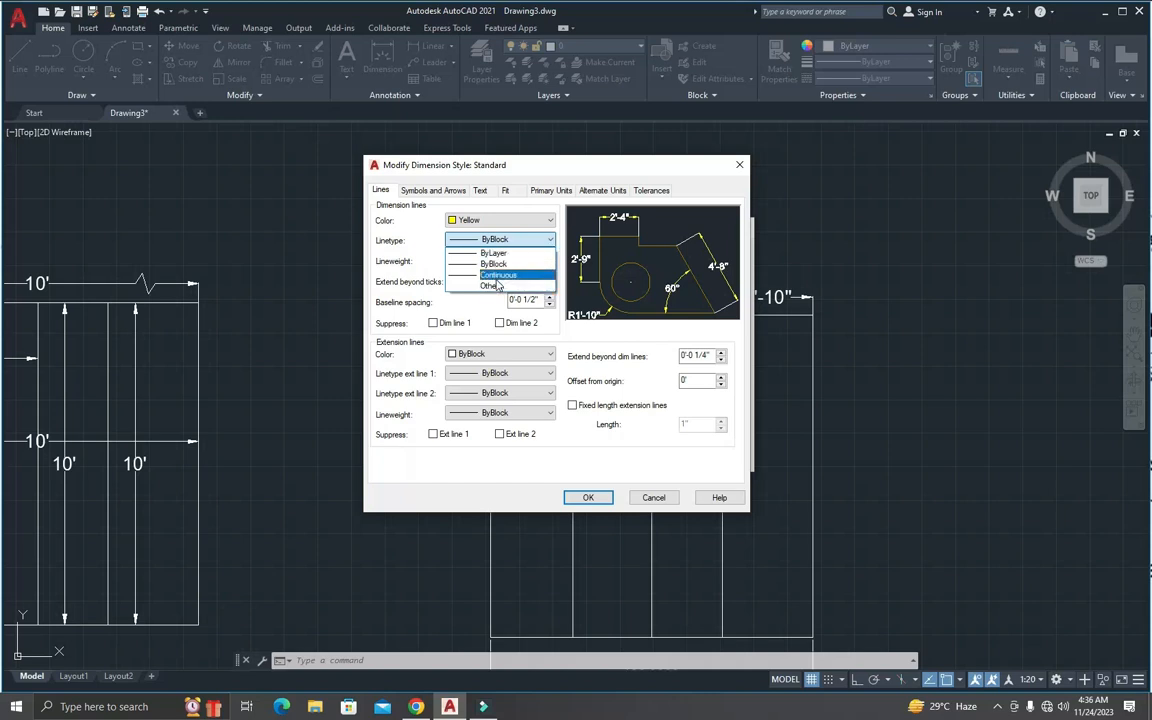
pyautogui.click(490, 286)
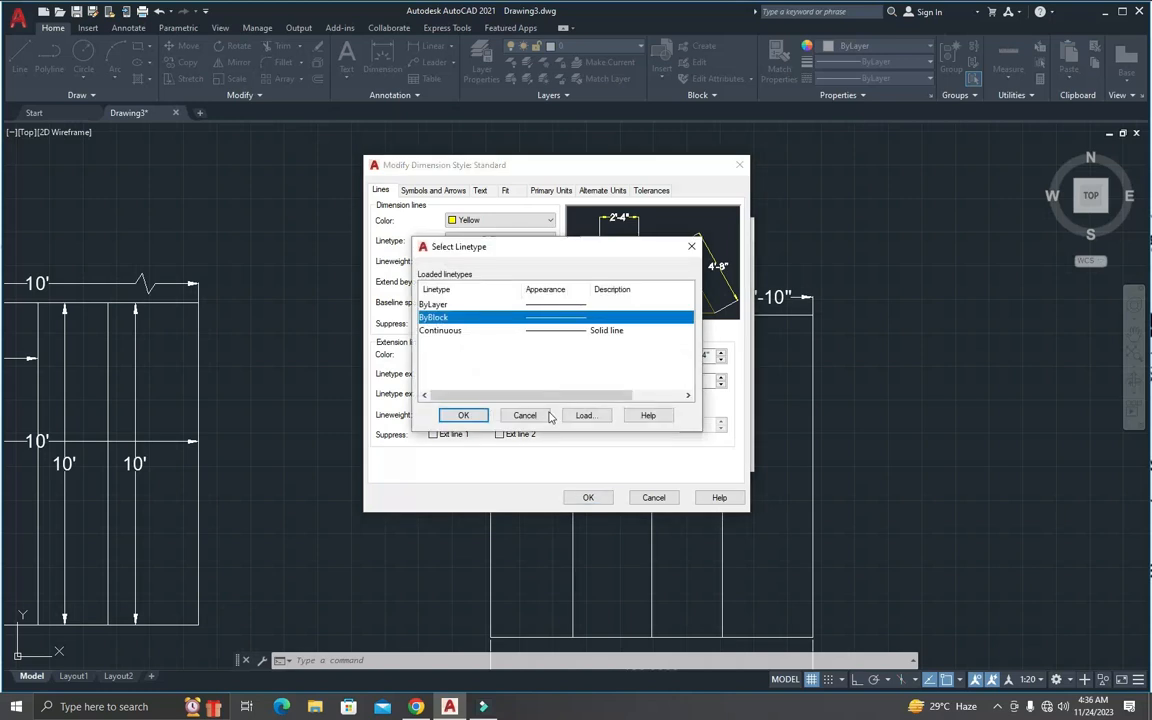
pyautogui.click(585, 416)
pyautogui.scroll(-3, 566, 350)
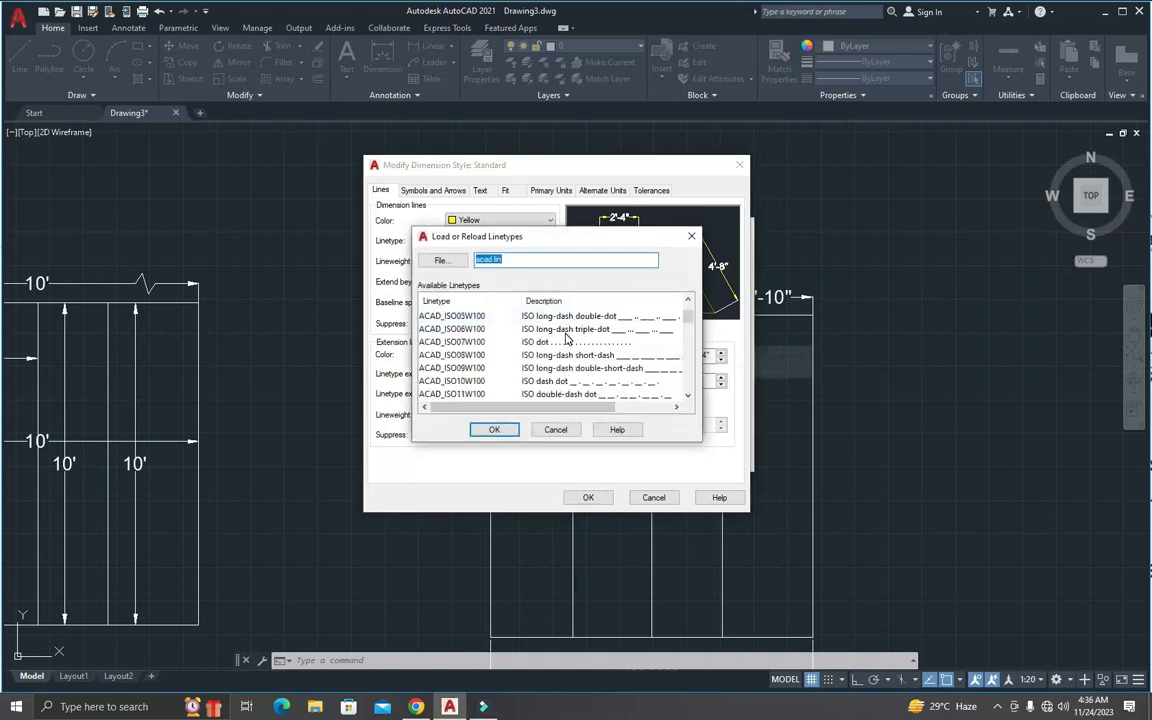
pyautogui.scroll(3, 566, 350)
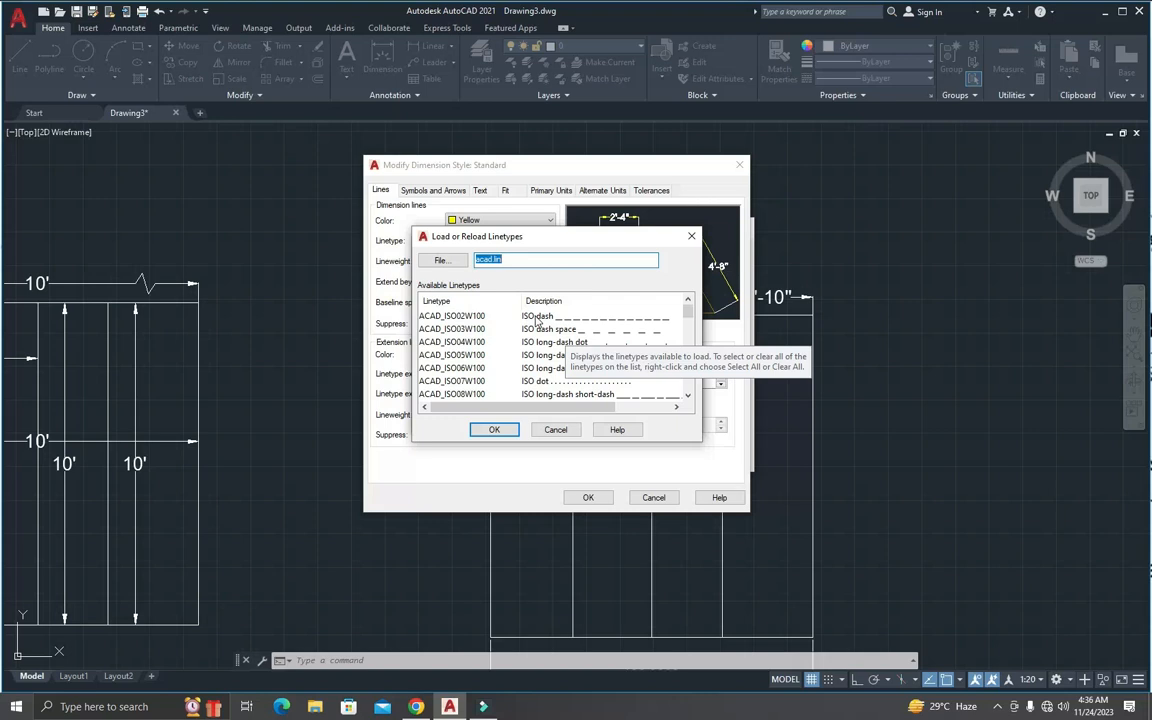
pyautogui.click(536, 318)
pyautogui.click(494, 429)
pyautogui.click(530, 333)
pyautogui.click(530, 332)
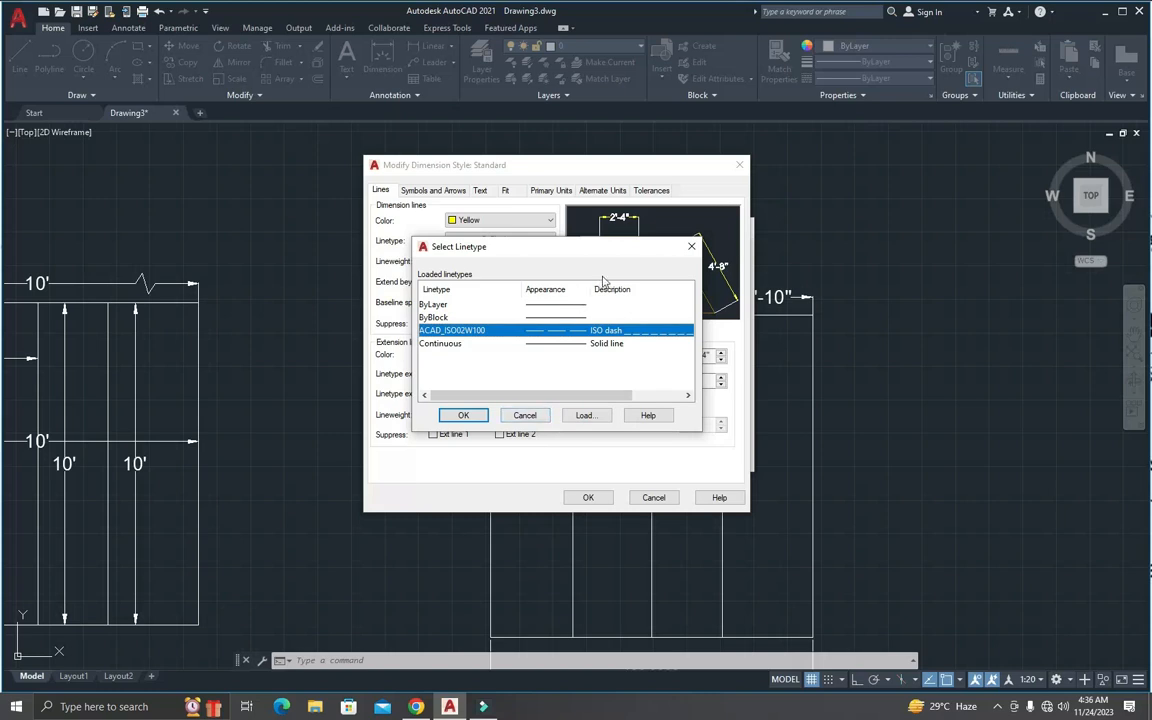
pyautogui.click(525, 415)
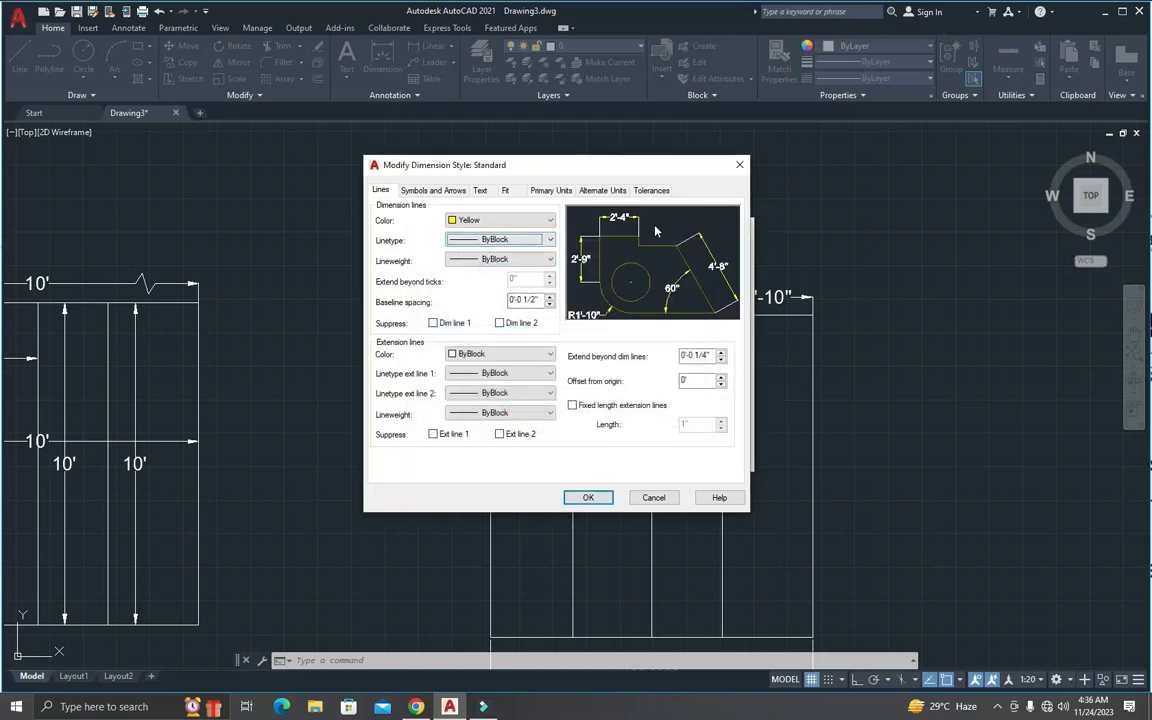
# Step: Try a 0.30 mm lineweight for the dimension lines and return it to ByBlock
pyautogui.click(513, 262)
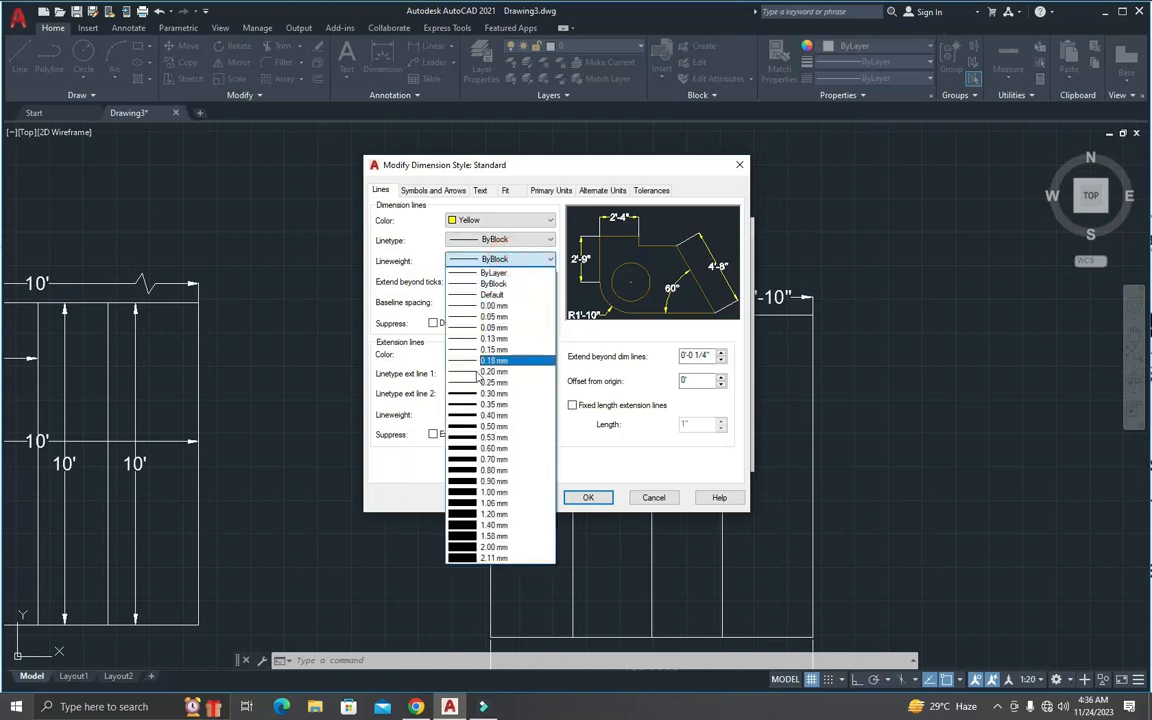
pyautogui.click(484, 394)
pyautogui.click(520, 261)
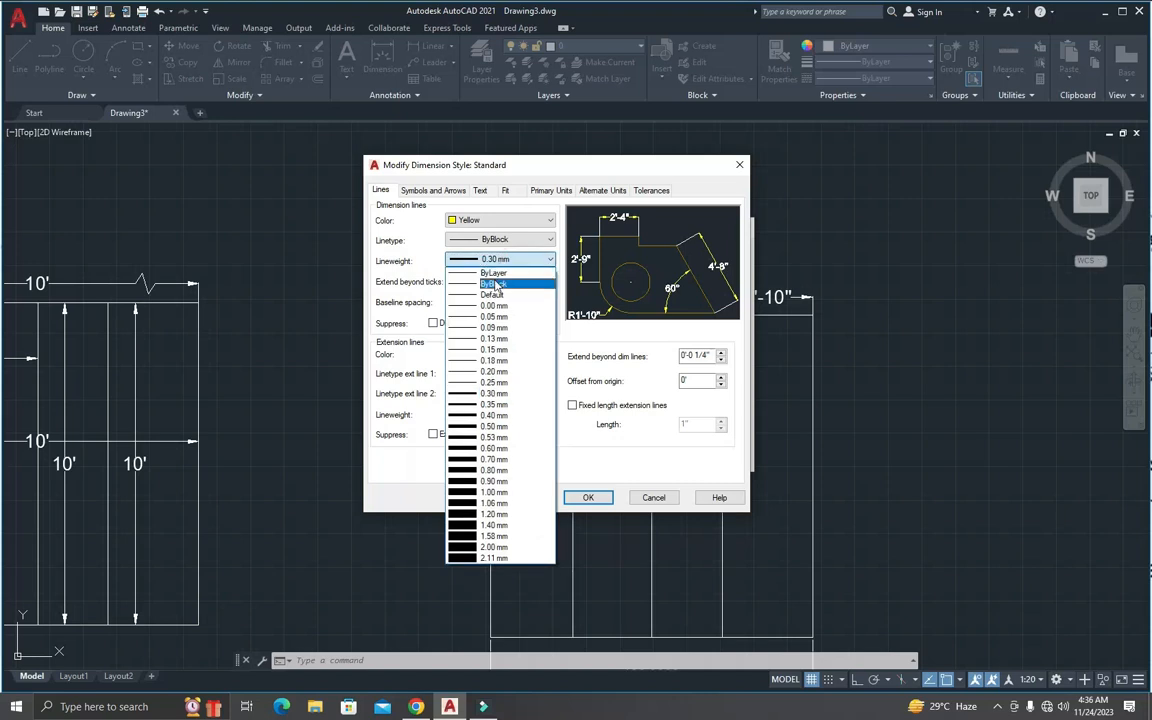
pyautogui.click(495, 284)
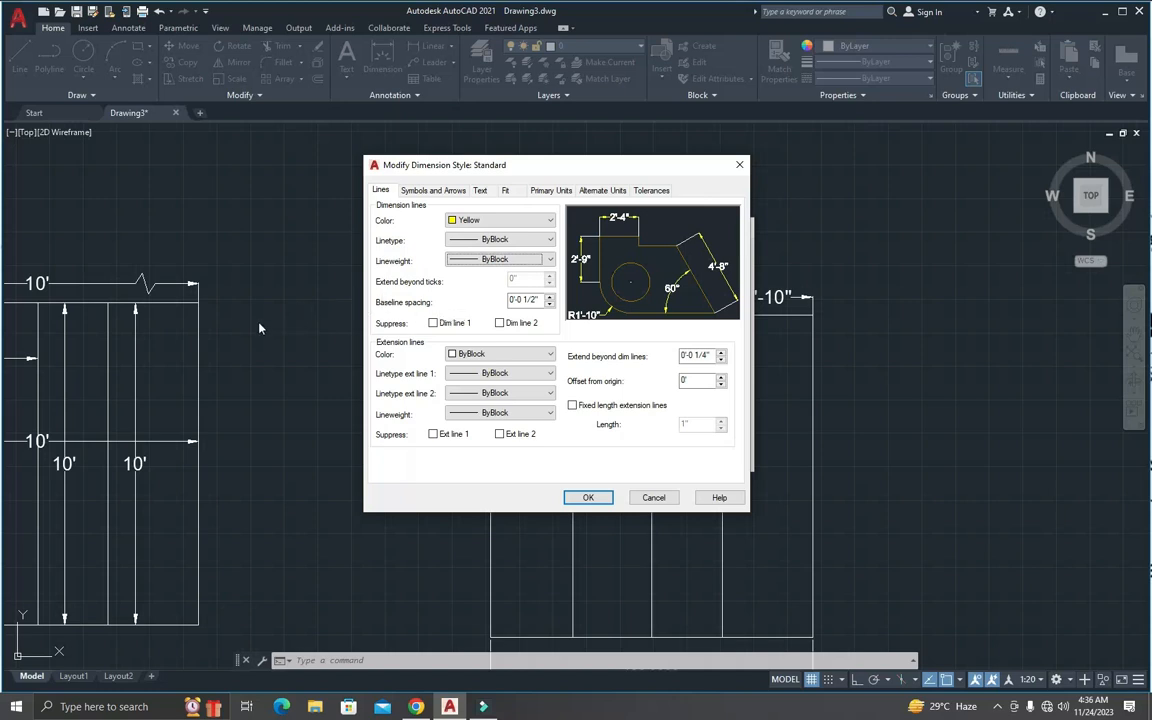
# Step: Set the Standard style's baseline spacing to 1' and apply the modified style to the drawing
pyautogui.moveTo(563, 176); pyautogui.dragTo(413, 177)
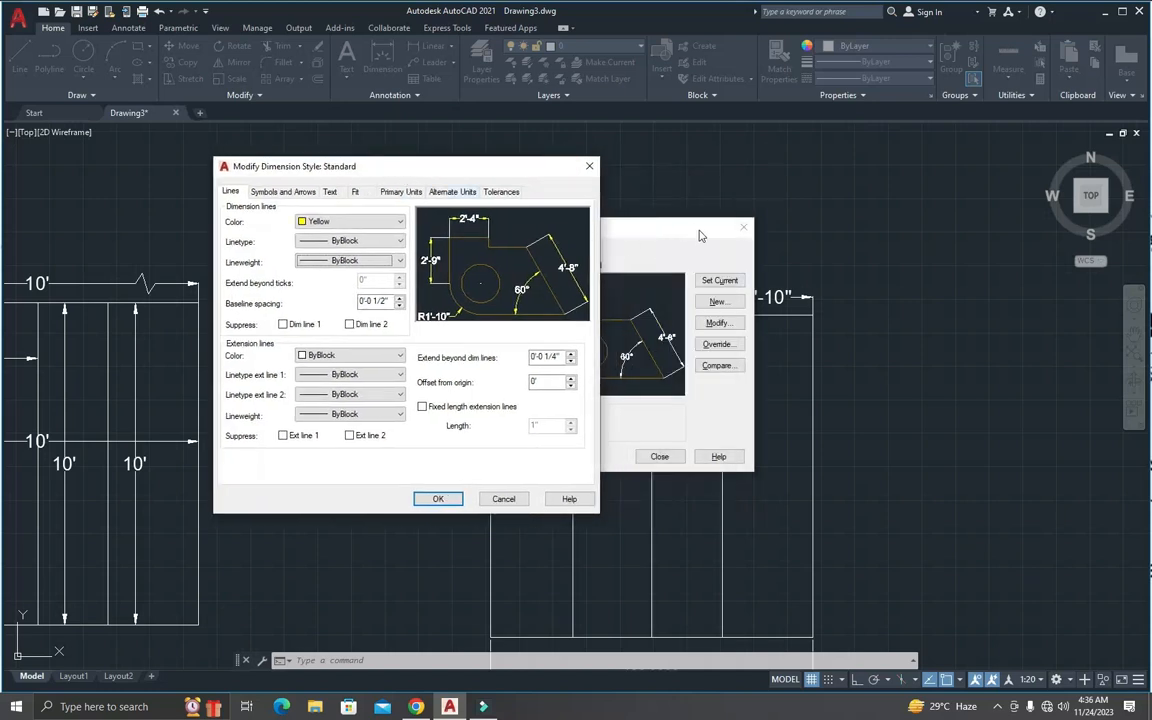
pyautogui.moveTo(391, 301); pyautogui.dragTo(356, 305)
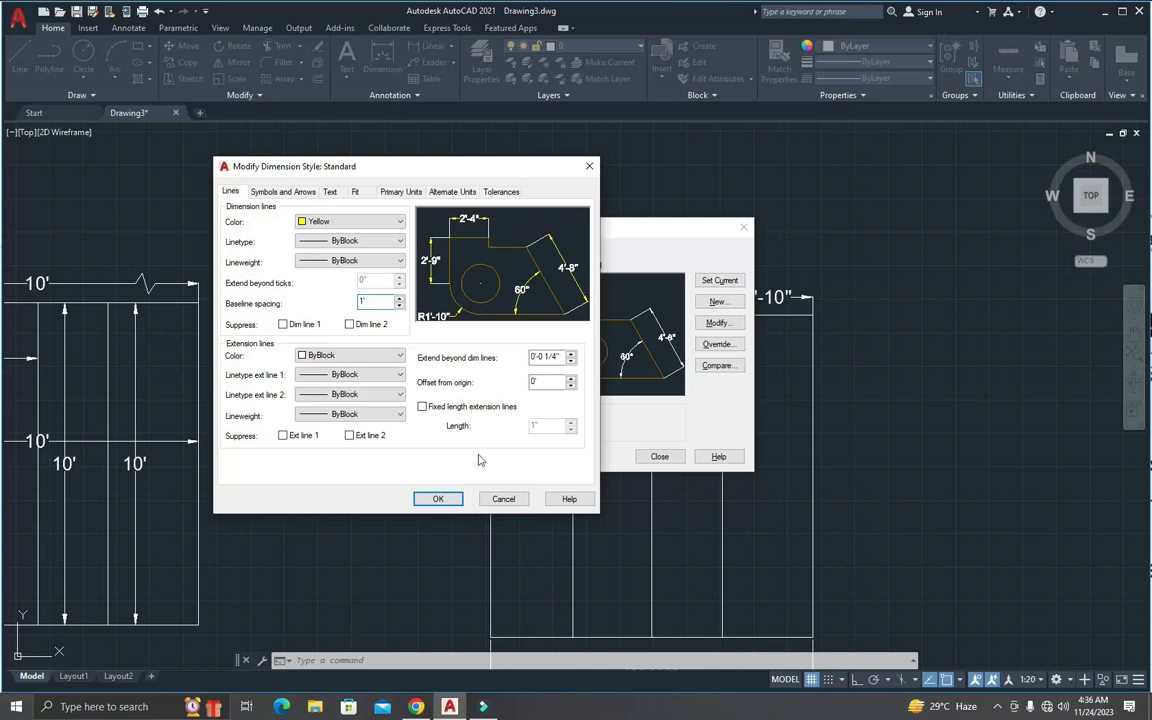
pyautogui.write('1')
pyautogui.click(438, 499)
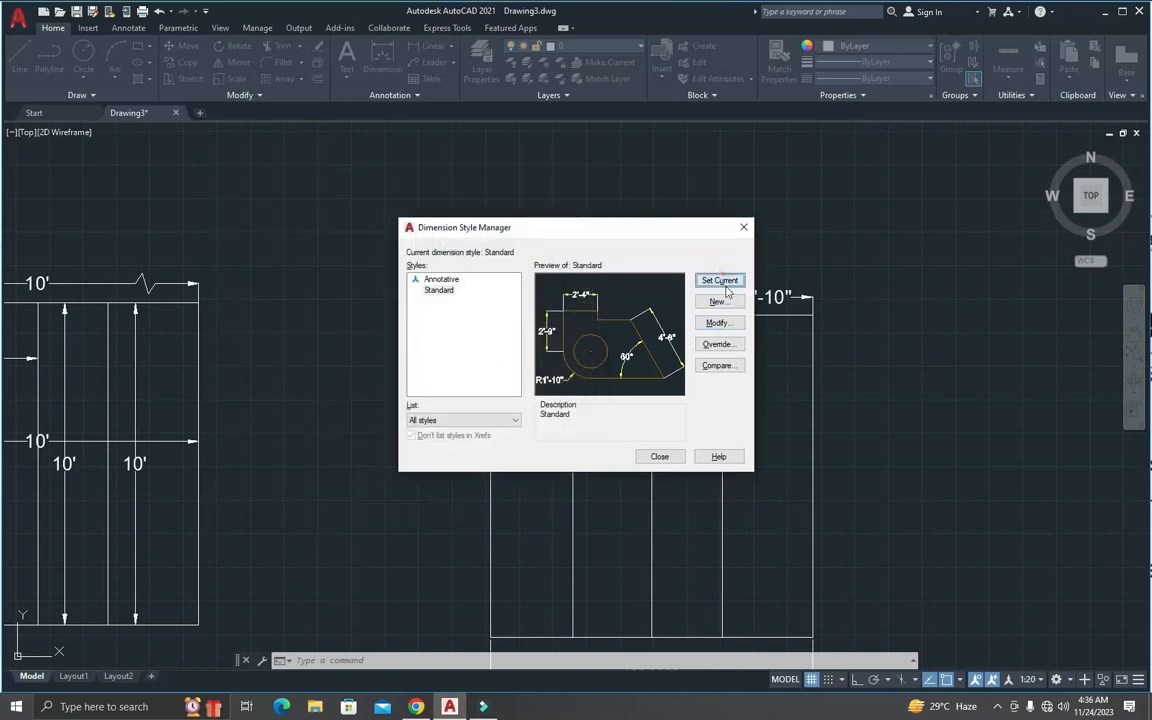
pyautogui.click(659, 456)
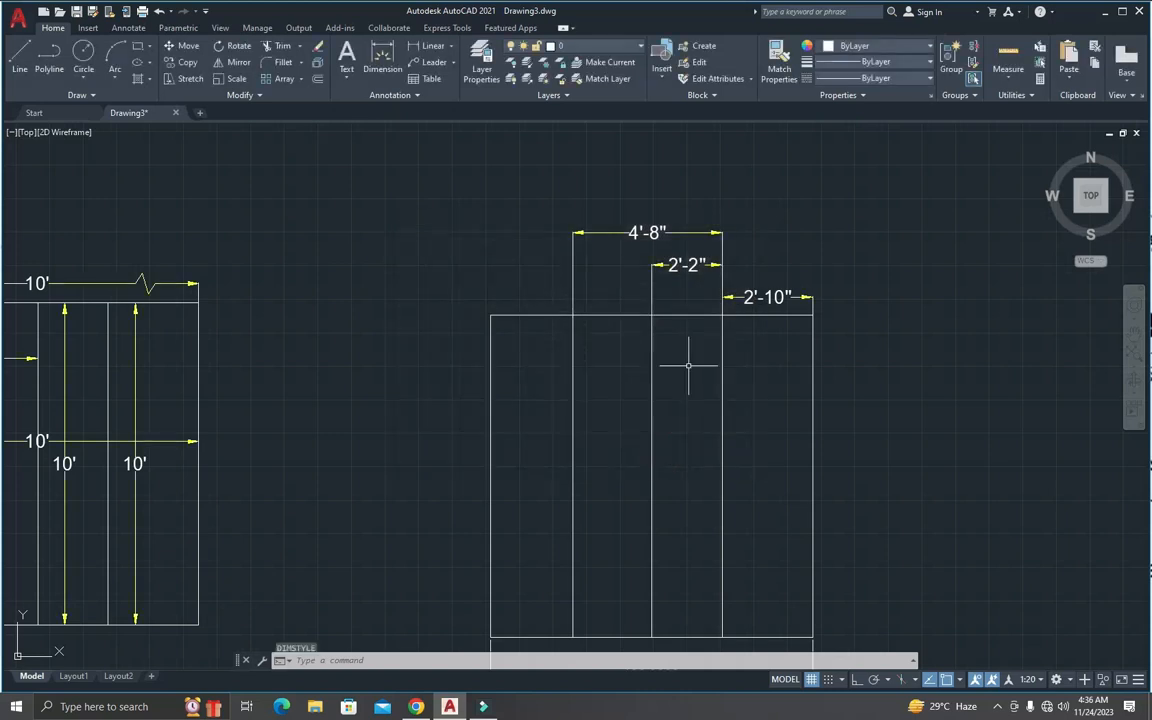
# Step: Add two baseline dimensions from the 4'-8" dimension, one to the copied square's upper-left corner and one about 4'-11" long extending beyond it
pyautogui.scroll(2, 766, 297)
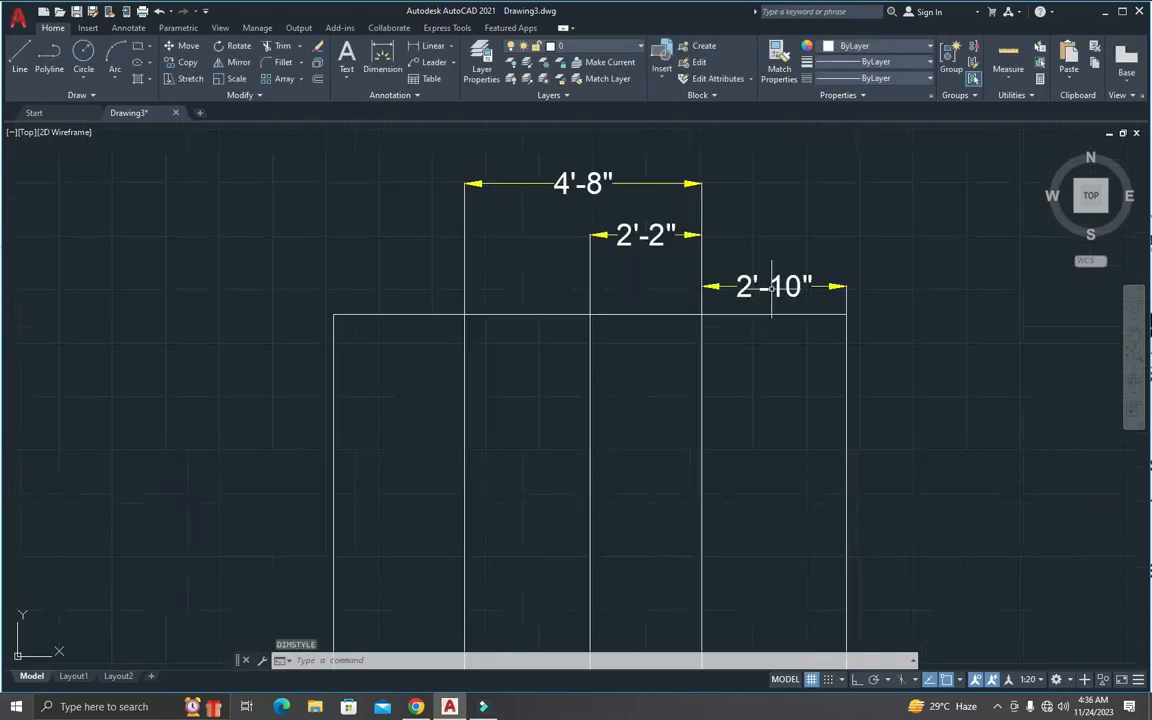
pyautogui.scroll(2, 745, 287)
pyautogui.scroll(-2, 725, 287)
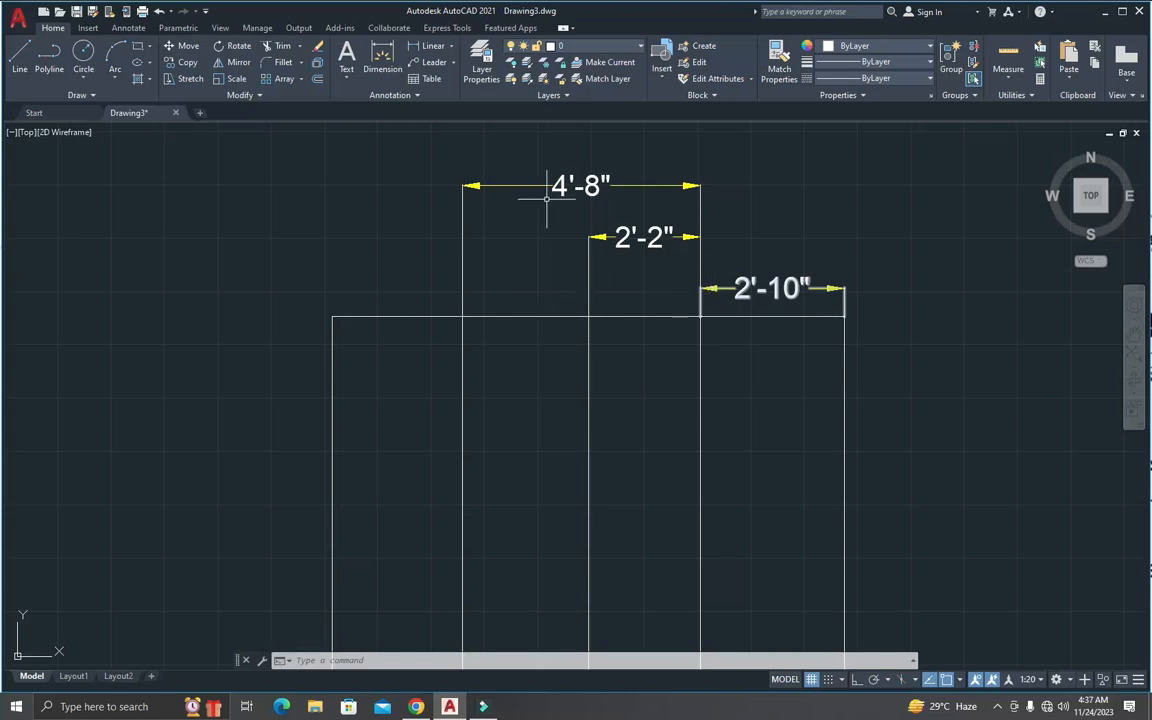
pyautogui.scroll(-4, 562, 235)
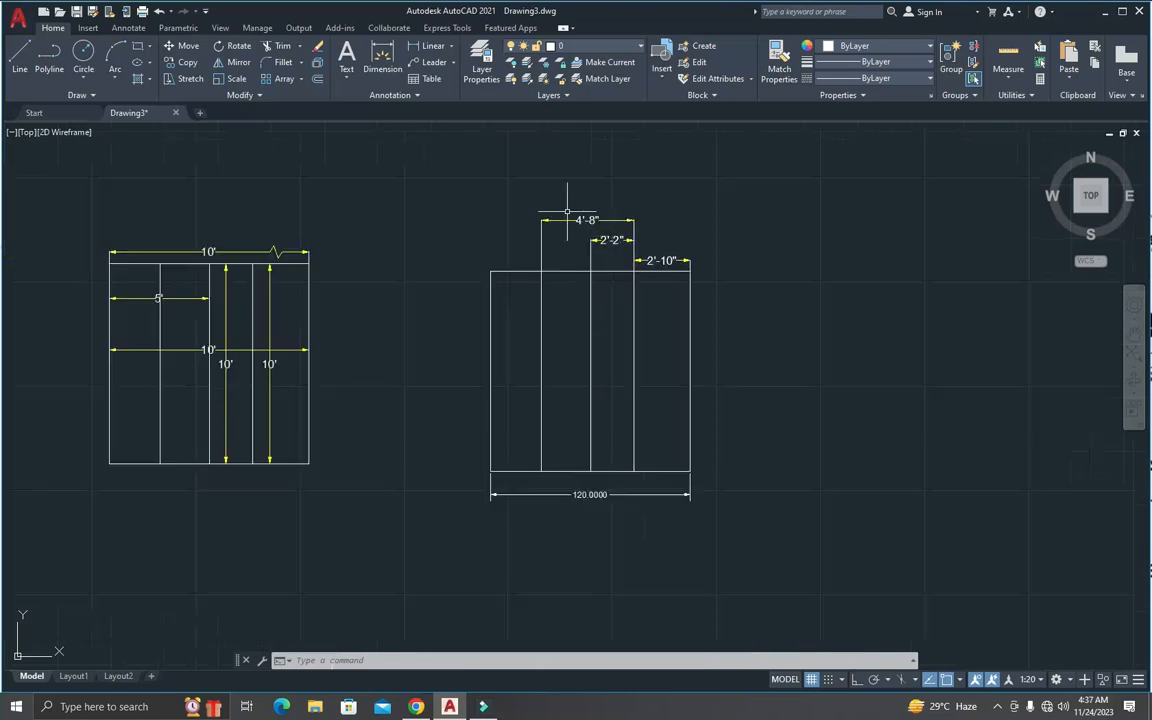
pyautogui.scroll(2, 566, 215)
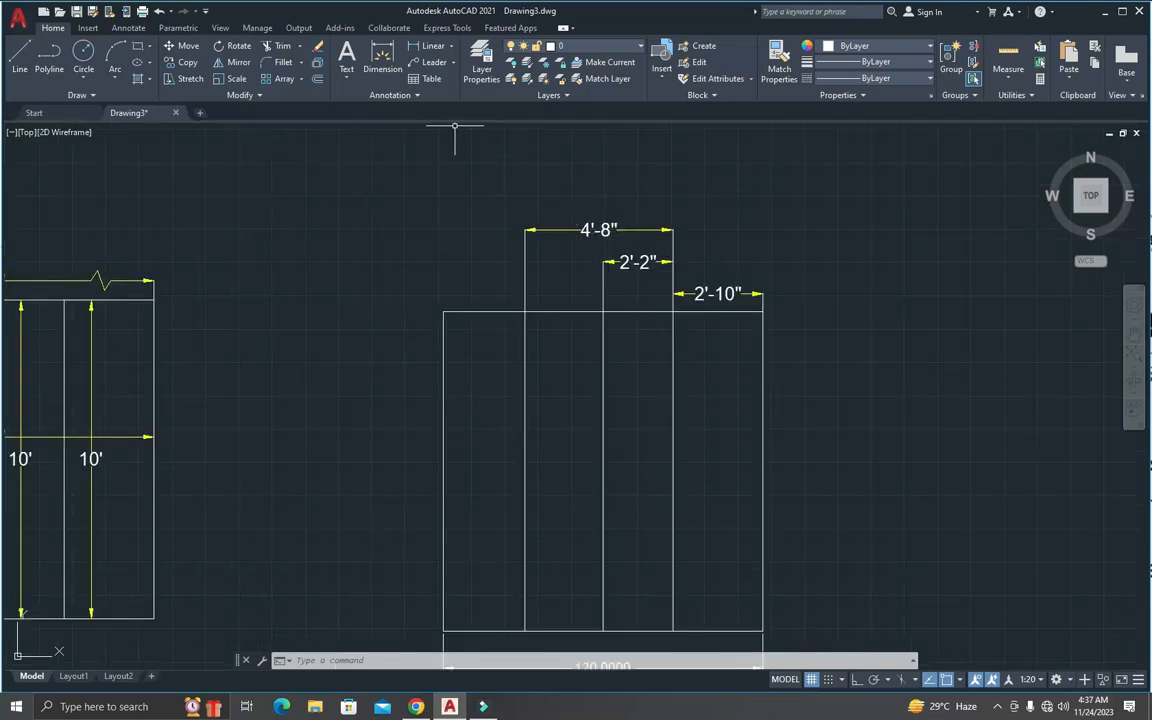
pyautogui.press('Escape')
pyautogui.press('Escape')
pyautogui.write('dim')
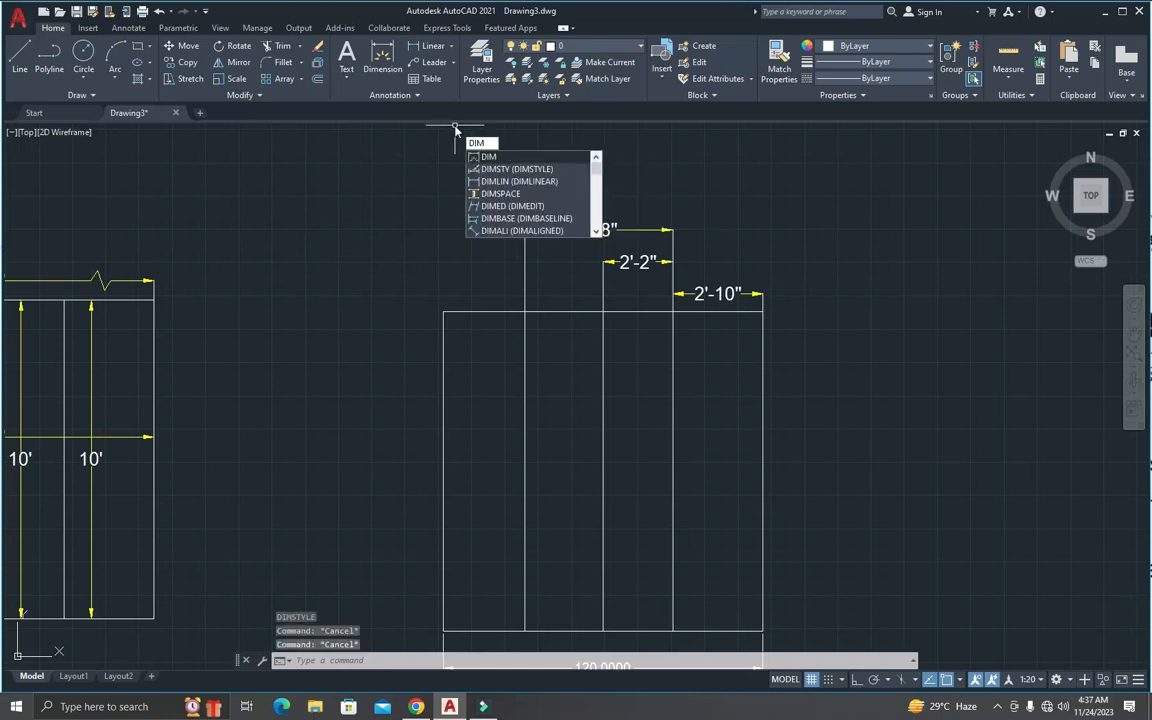
pyautogui.write('b')
pyautogui.press('Return')
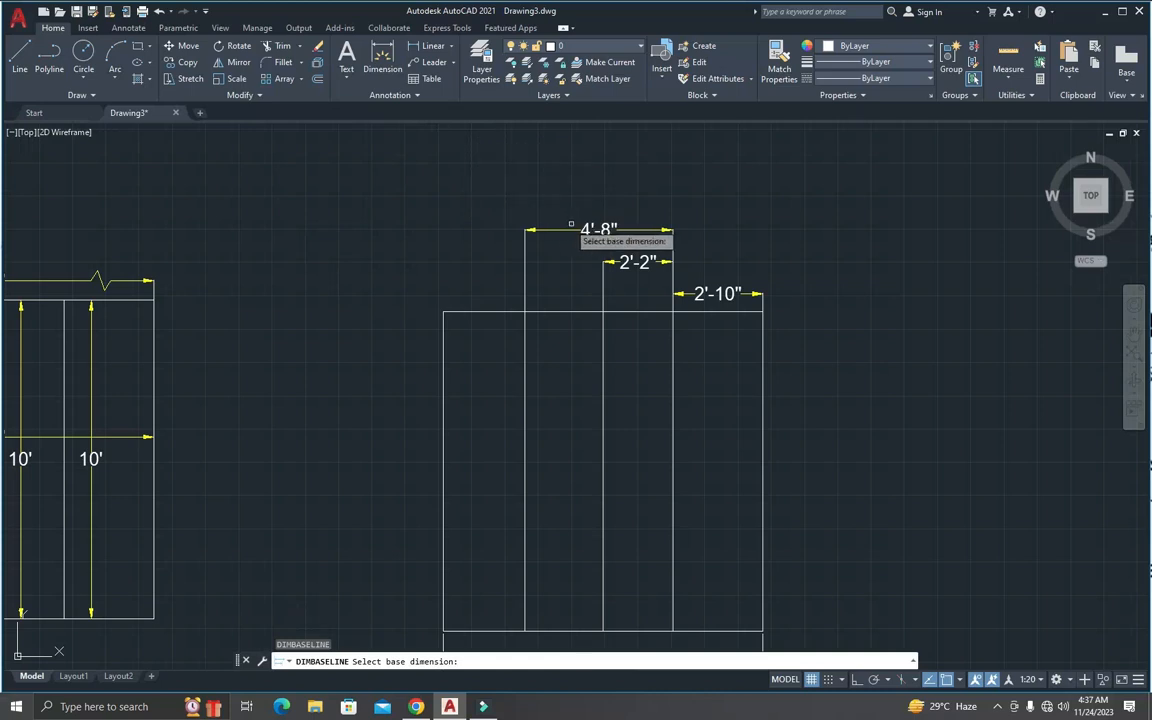
pyautogui.click(581, 230)
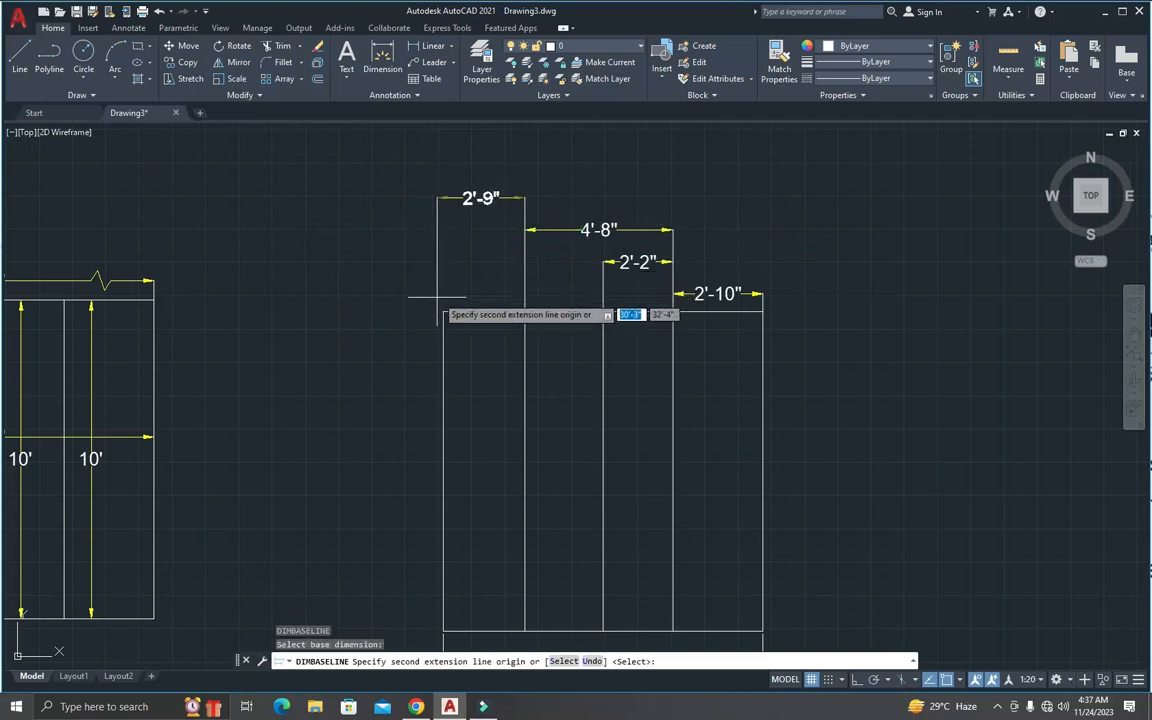
pyautogui.click(444, 312)
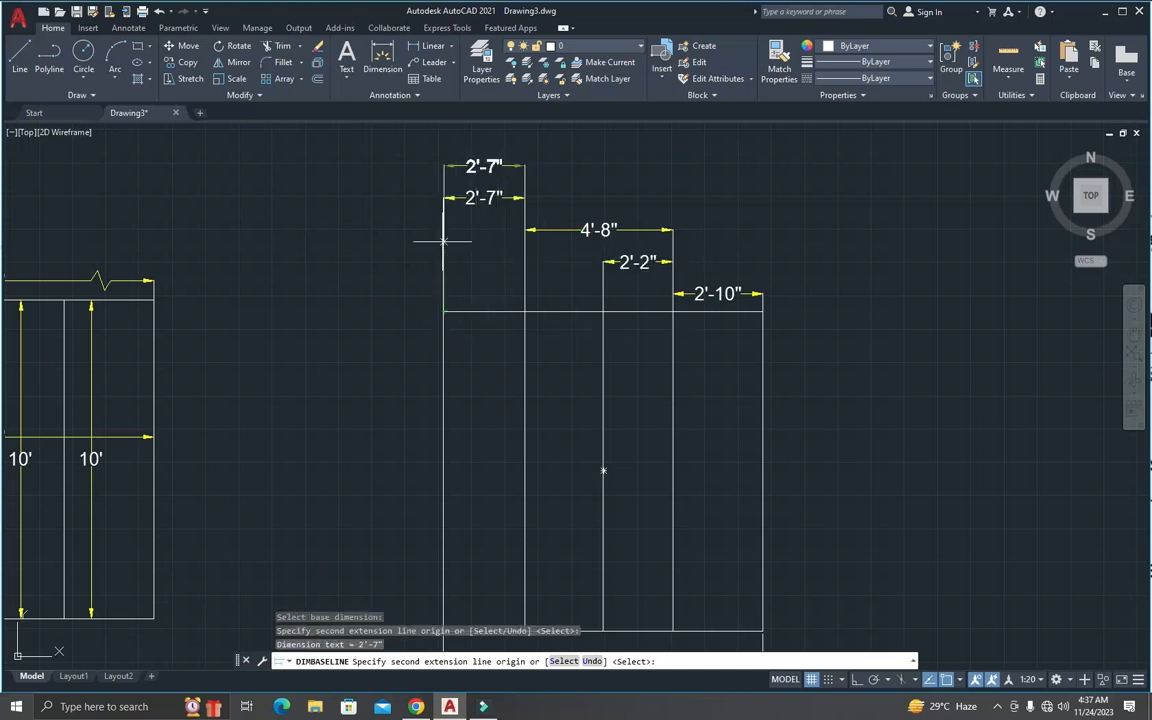
pyautogui.click(368, 314)
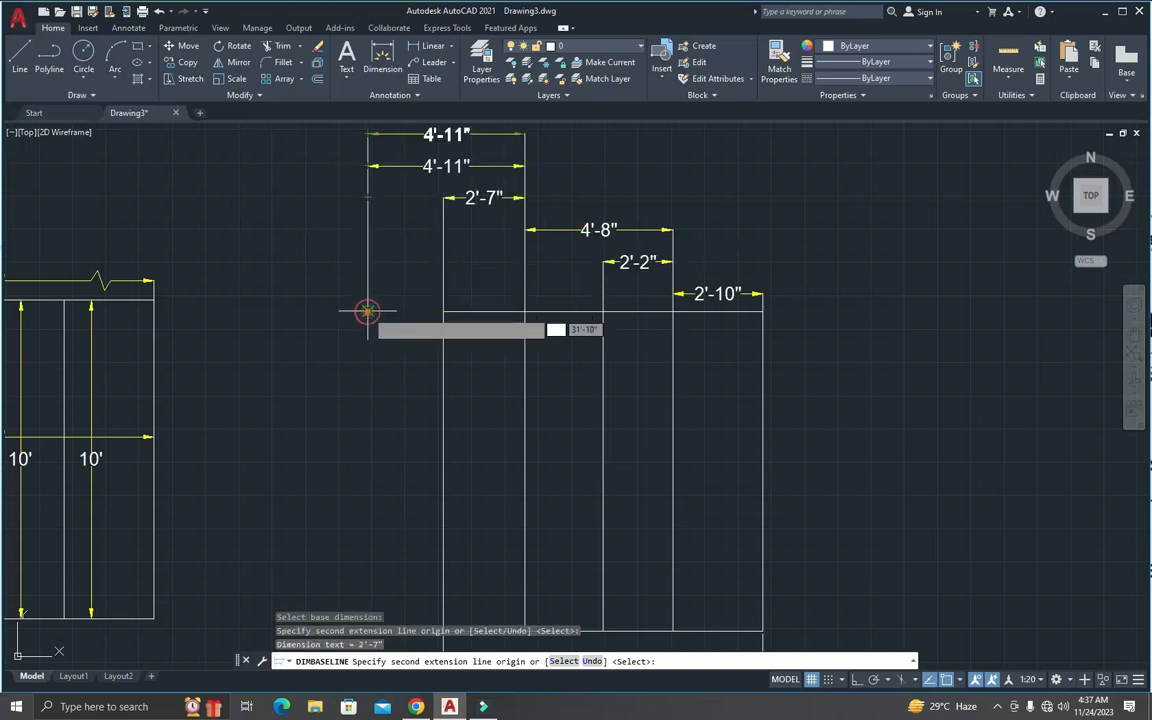
pyautogui.press('Escape')
pyautogui.press('Escape')
pyautogui.press('Escape')
# Step: Measure the spacing between the 4'-8" dimension line and the first baseline dimension line above it
pyautogui.scroll(4, 518, 205)
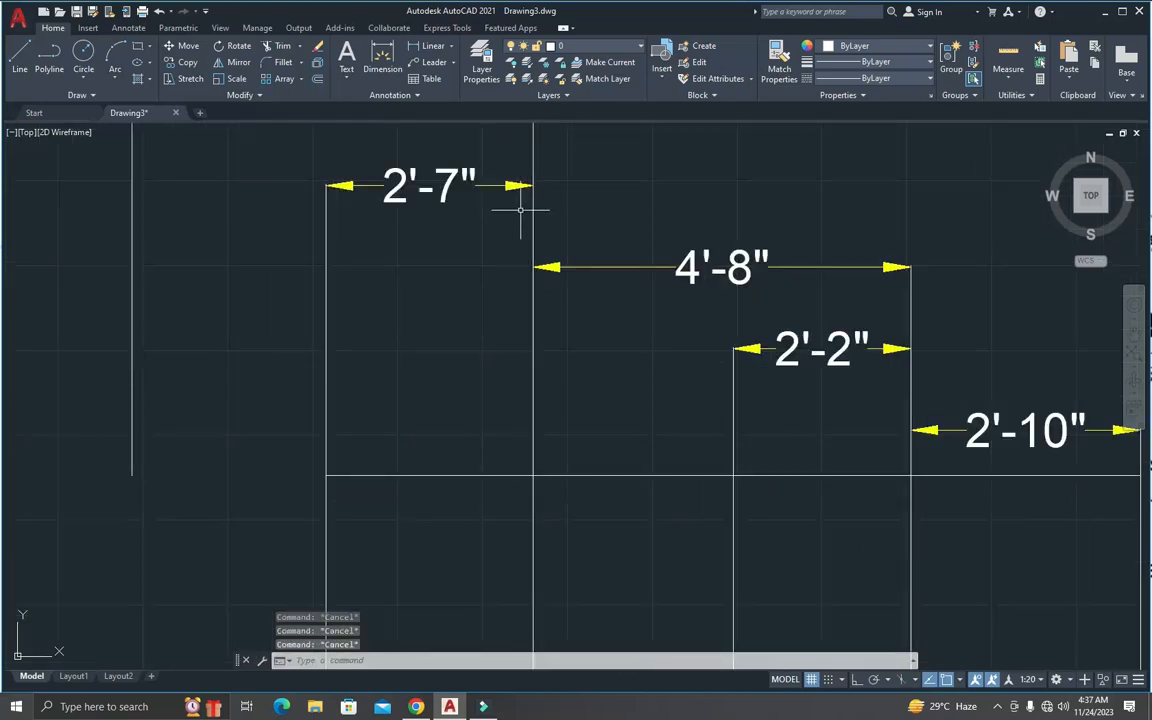
pyautogui.write('dist')
pyautogui.press('Return')
pyautogui.click(535, 267)
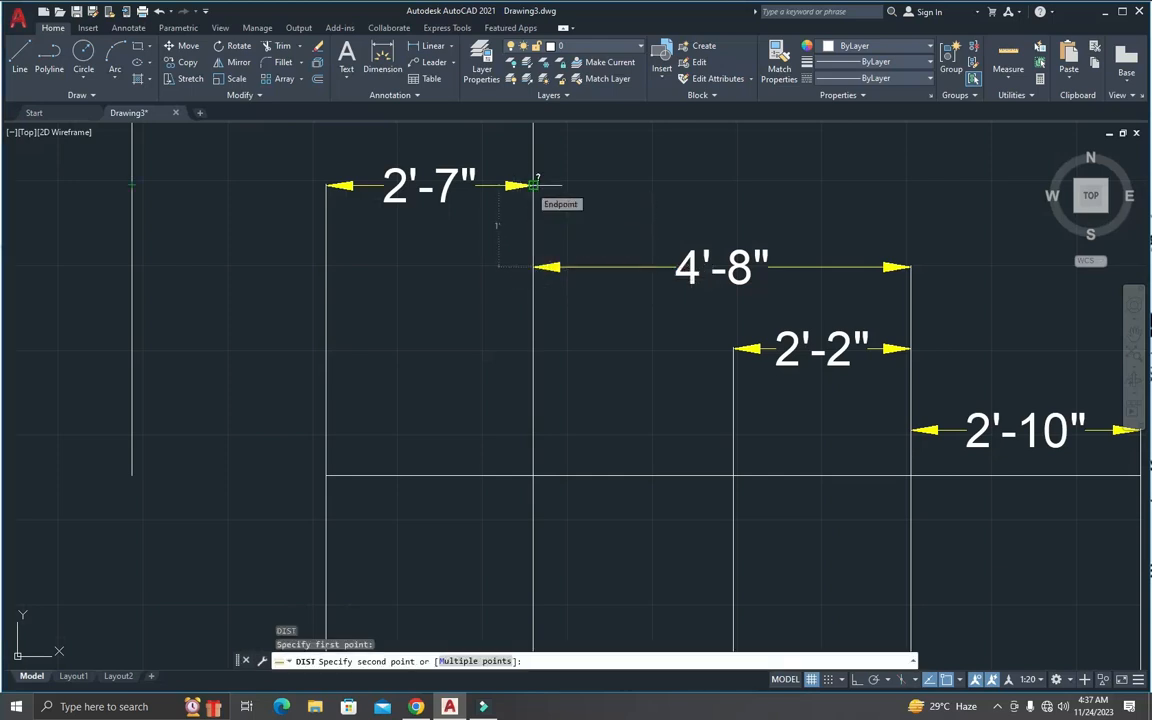
pyautogui.press('Escape')
pyautogui.press('Escape')
# Step: Open the Standard dimension style for modification
pyautogui.scroll(-8, 532, 180)
pyautogui.scroll(4, 513, 166)
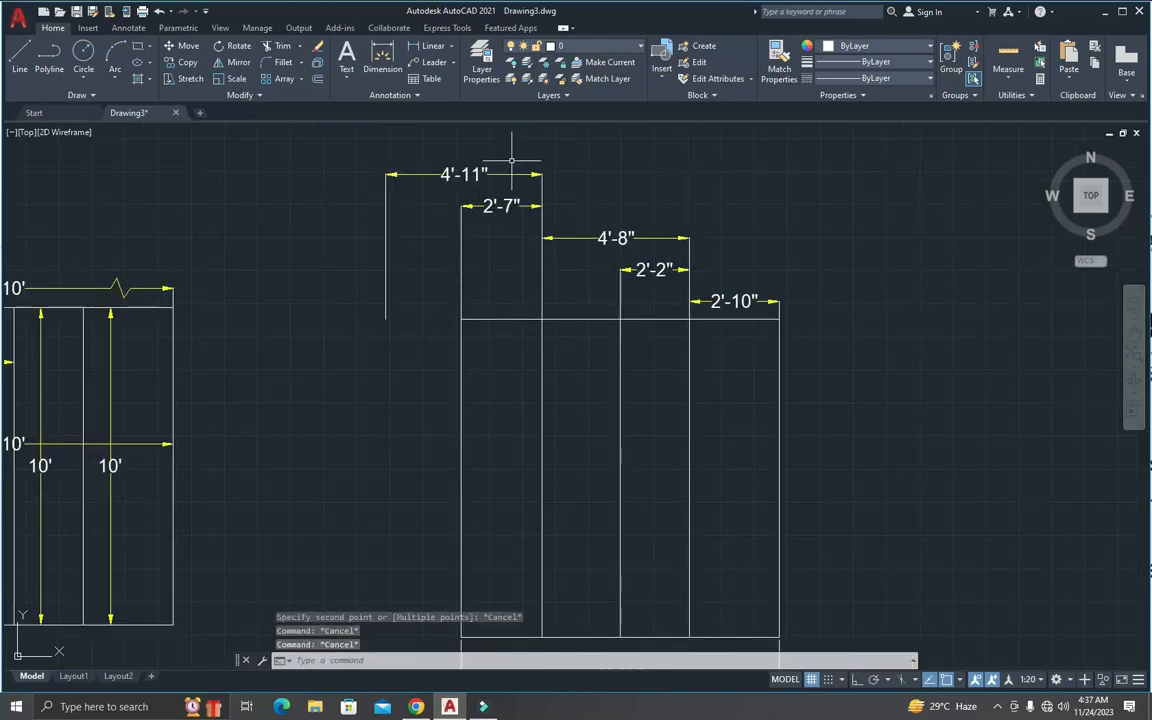
pyautogui.write('d')
pyautogui.press('Return')
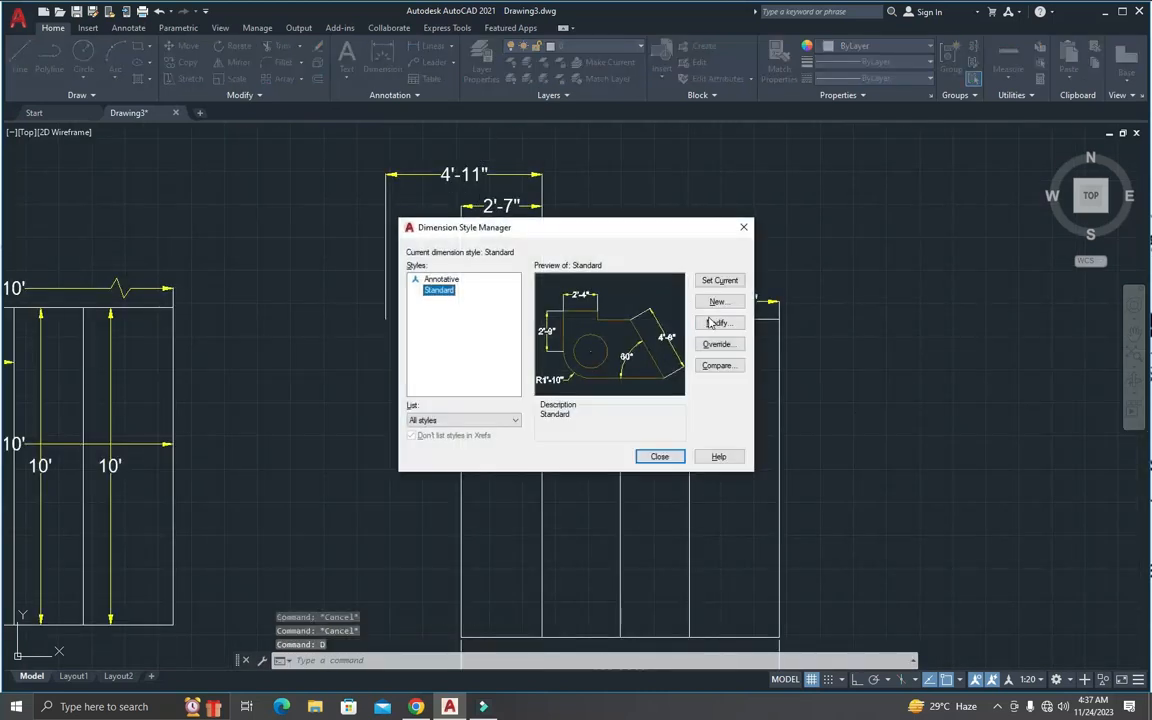
pyautogui.click(708, 323)
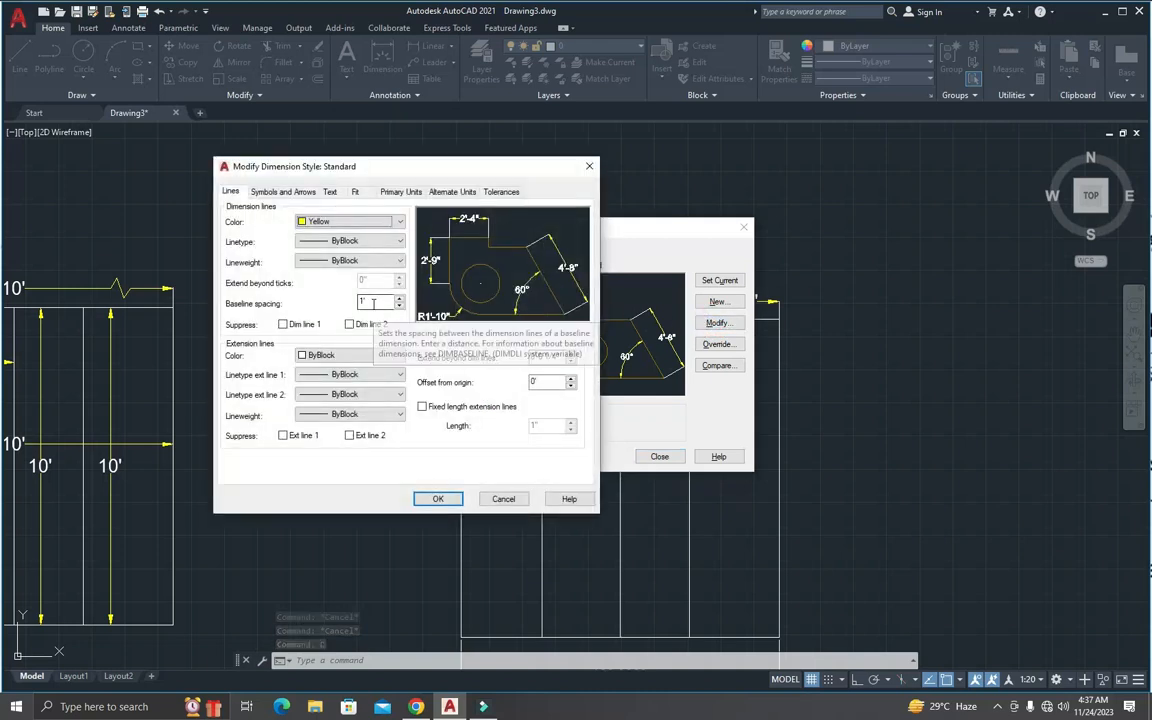
# Step: Try suppressing dimension lines 1 and 2 of the Standard style and turn both suppressions off again
pyautogui.click(284, 325)
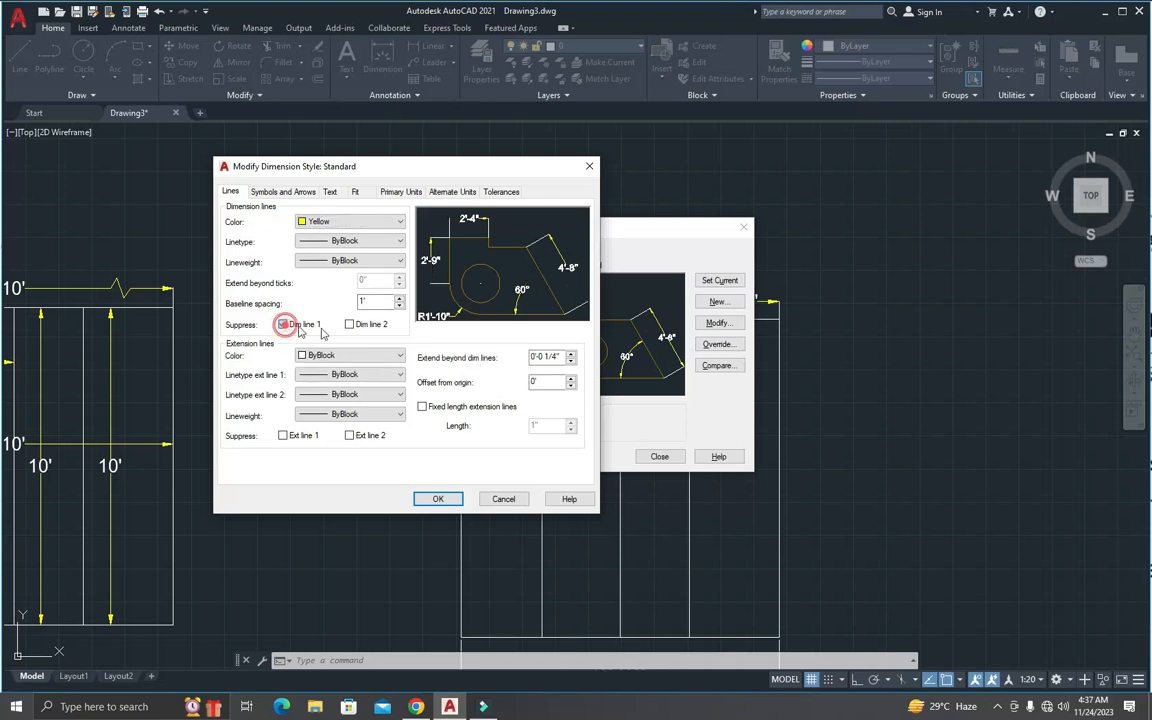
pyautogui.click(350, 324)
pyautogui.click(283, 325)
pyautogui.click(349, 325)
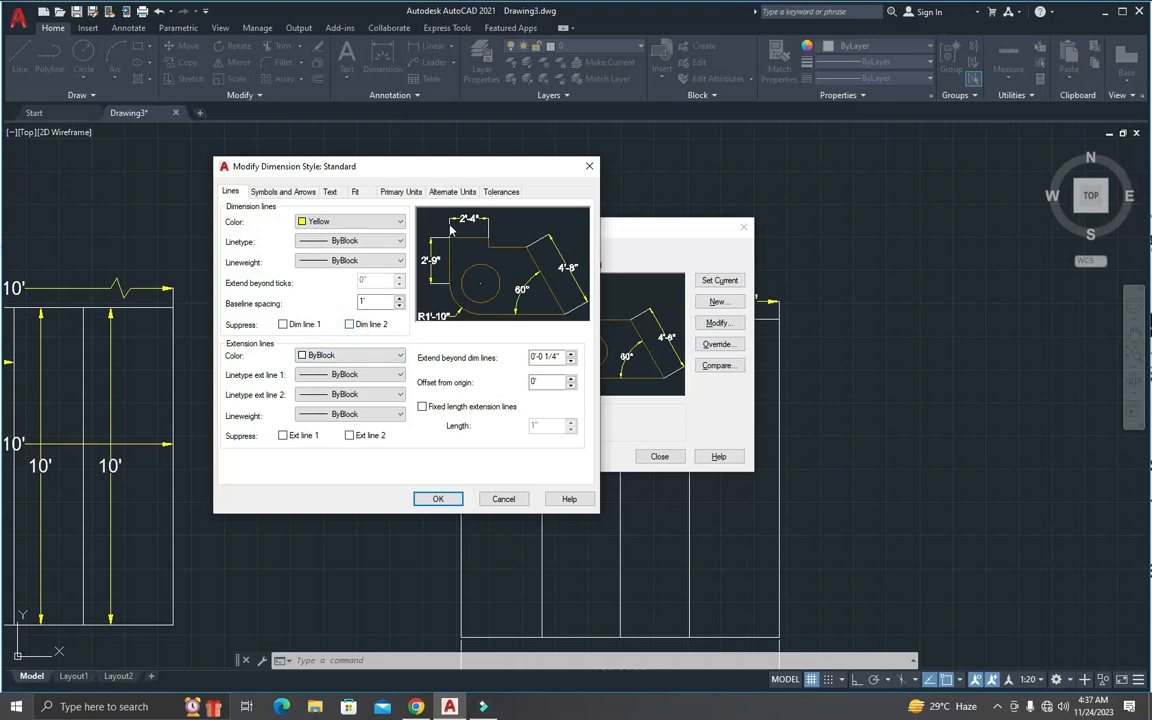
# Step: Set the Standard style's extension line color to Red and look through the extension line linetype and lineweight options
pyautogui.click(347, 357)
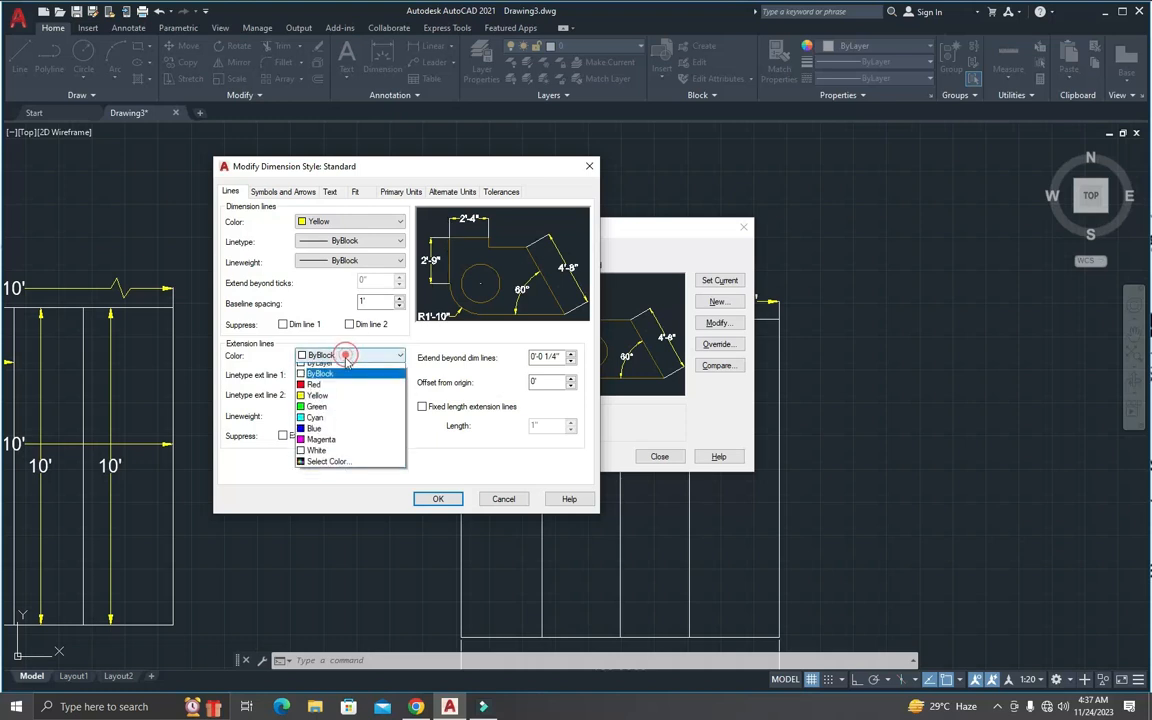
pyautogui.click(328, 390)
pyautogui.click(328, 393)
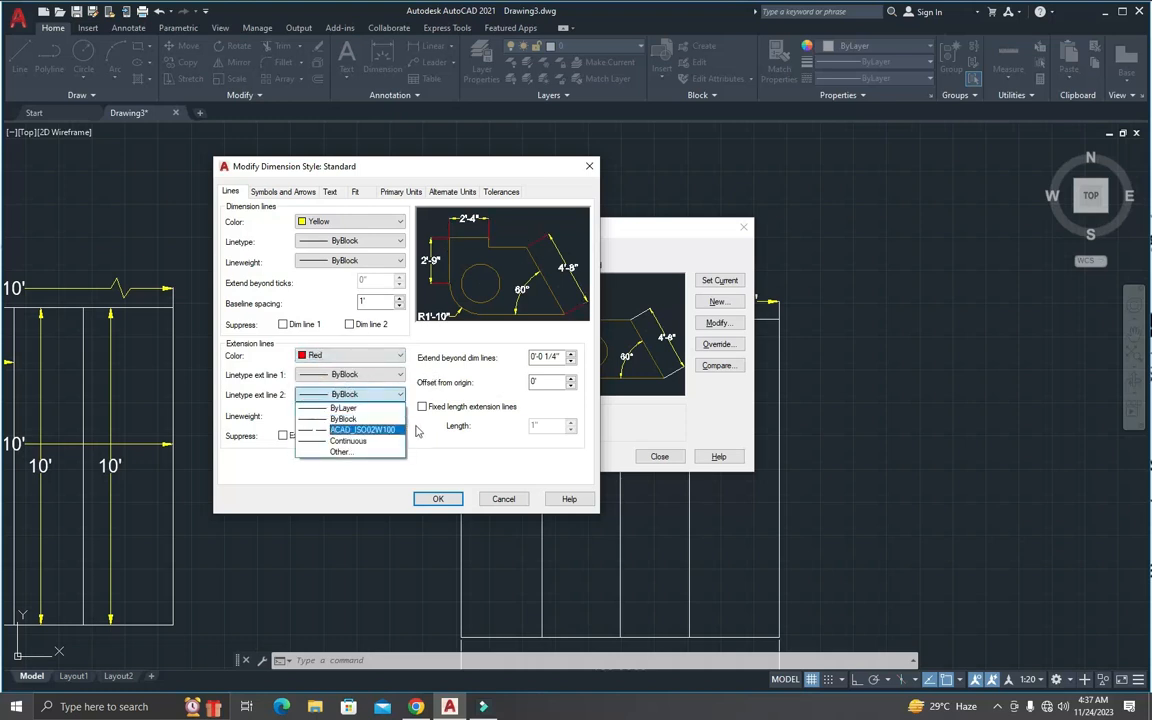
pyautogui.click(420, 433)
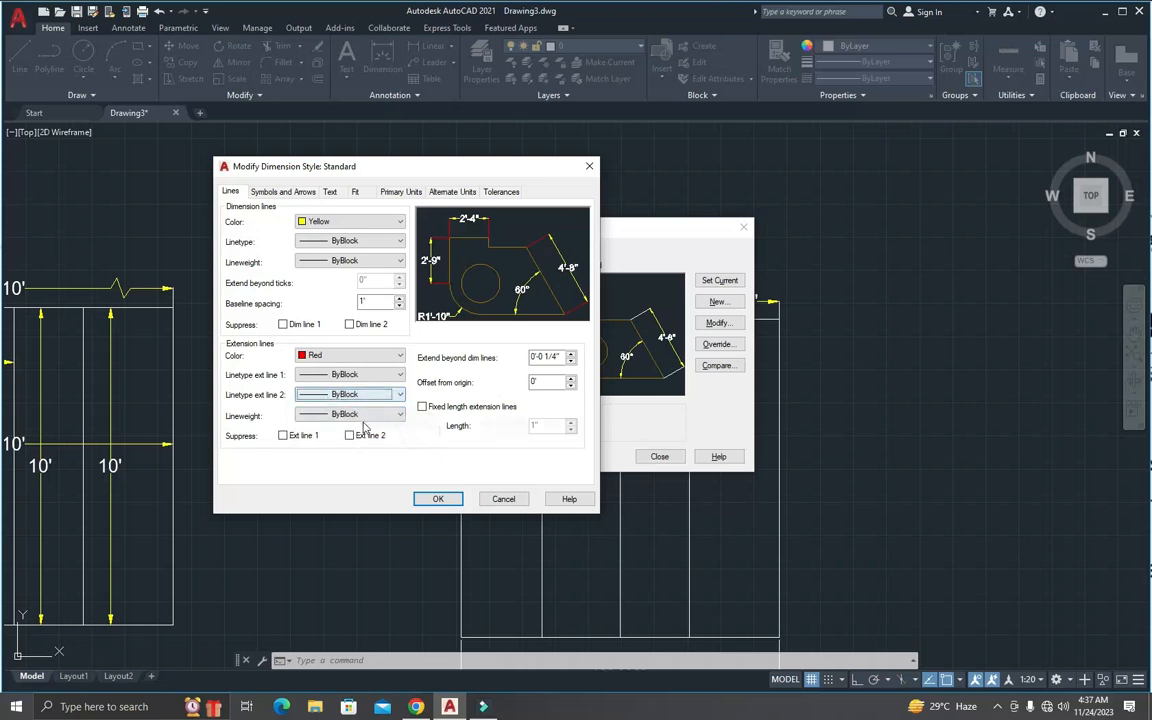
pyautogui.click(362, 417)
pyautogui.click(362, 414)
pyautogui.click(362, 414)
pyautogui.click(419, 449)
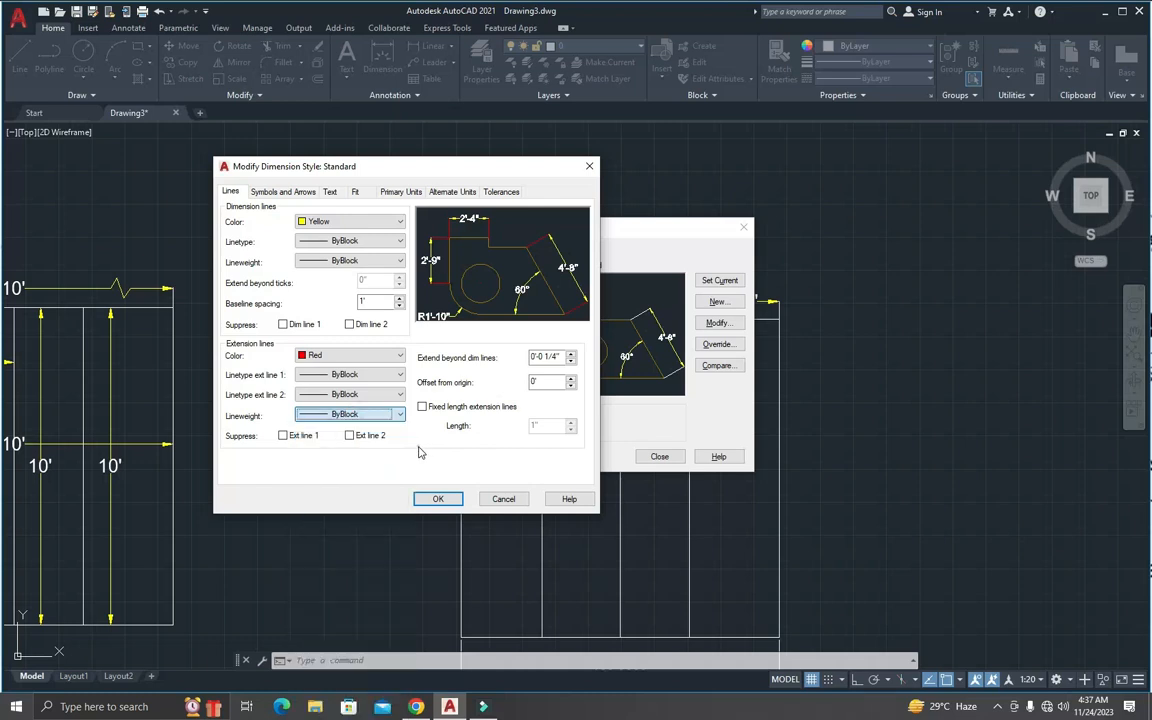
# Step: Try suppressing extension lines 1 and 2 and turn both suppressions off again
pyautogui.click(284, 436)
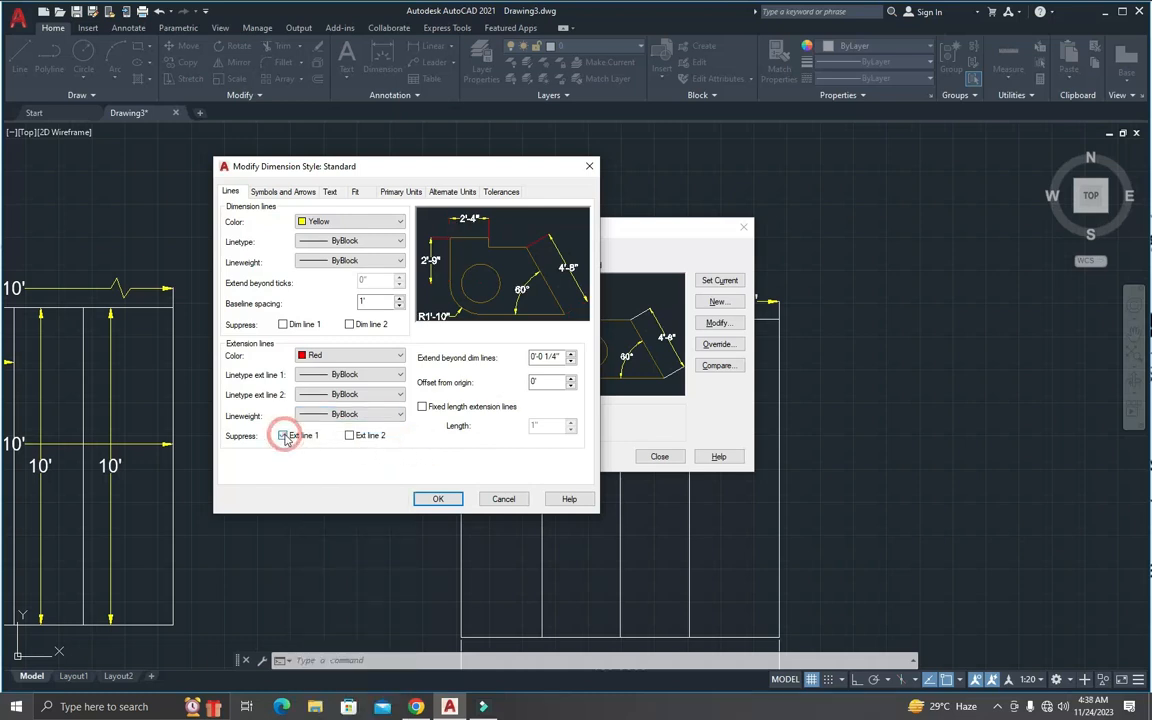
pyautogui.click(349, 437)
pyautogui.click(349, 437)
pyautogui.click(283, 437)
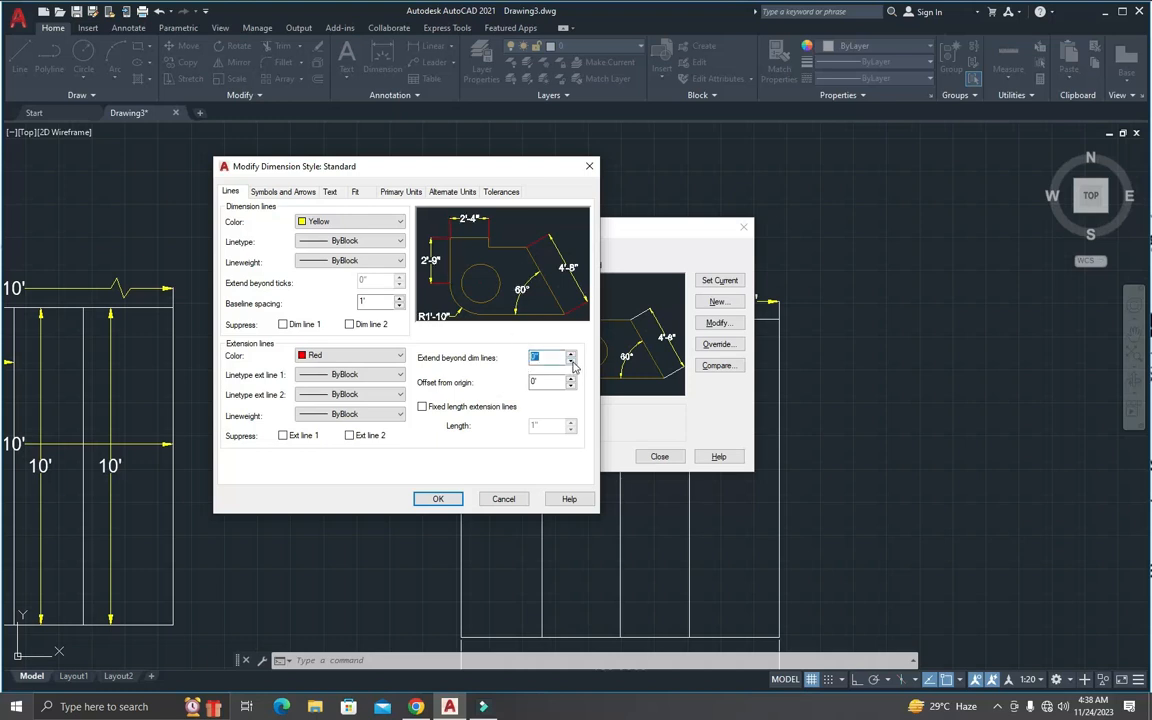
# Step: Set the extension lines to extend 4" beyond the dimension lines with a 5" offset from origin, and enable fixed length extension lines
pyautogui.click(571, 355)
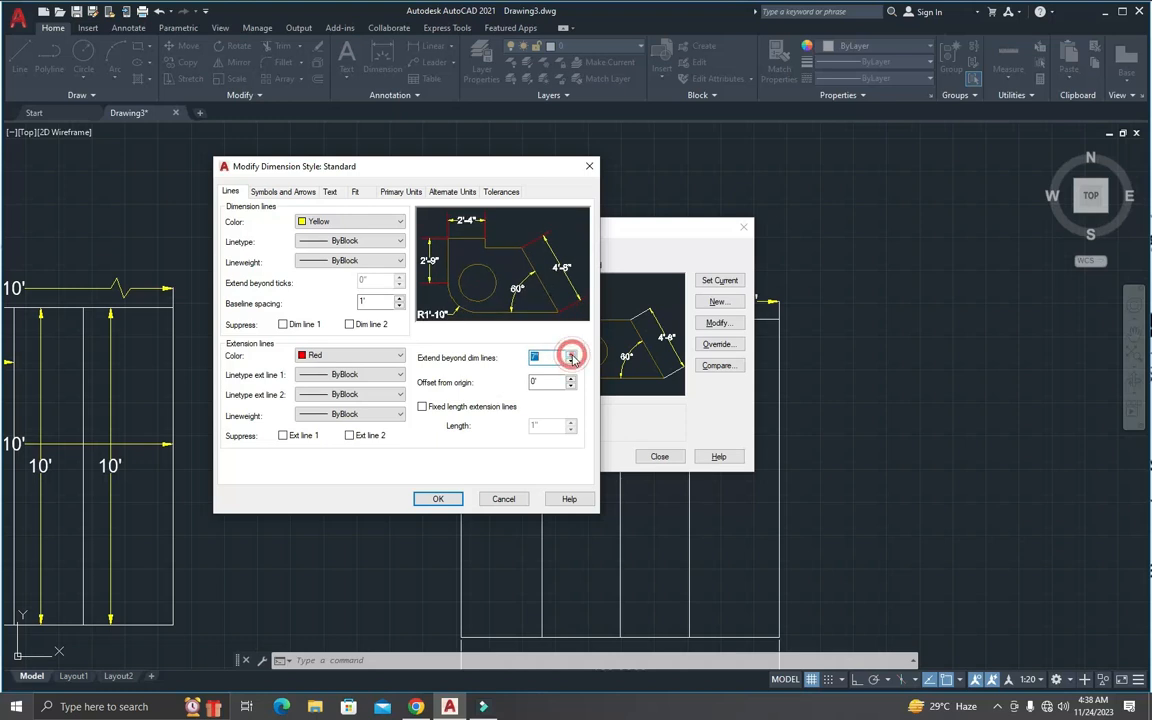
pyautogui.click(571, 361)
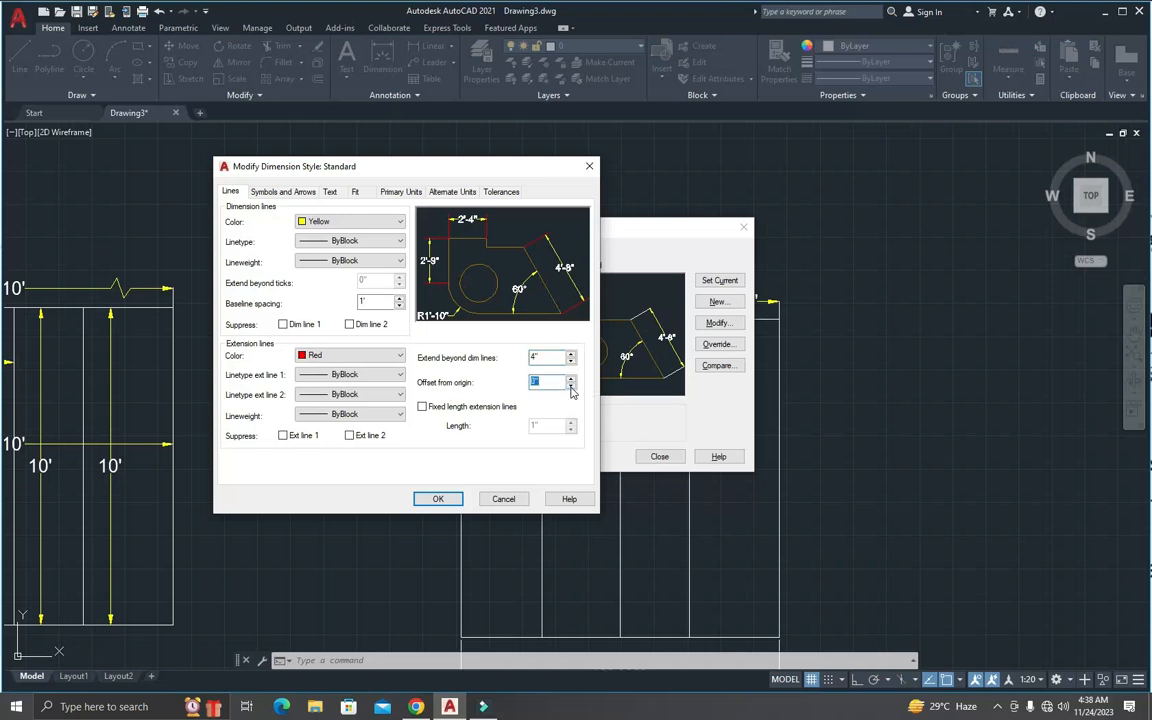
pyautogui.click(572, 380)
pyautogui.click(572, 388)
pyautogui.click(423, 408)
# Step: Preview Dot arrowheads and set the Standard style's first and second arrowheads to Architectural tick
pyautogui.click(272, 195)
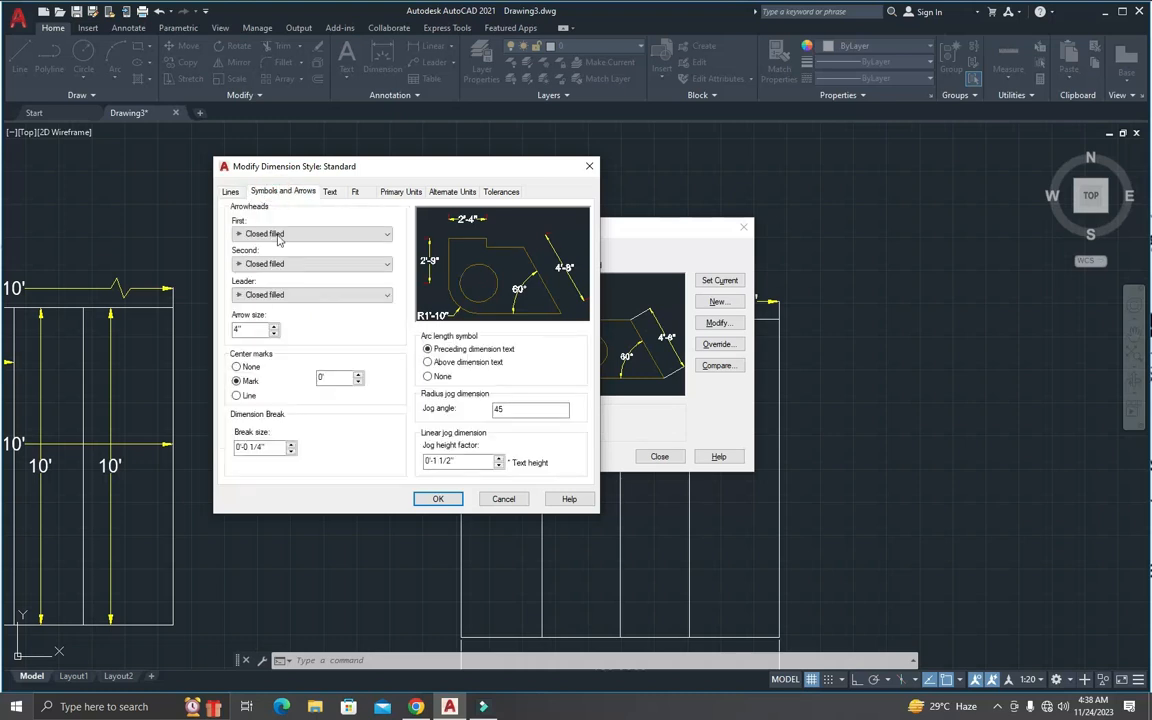
pyautogui.moveTo(334, 167); pyautogui.dragTo(382, 120)
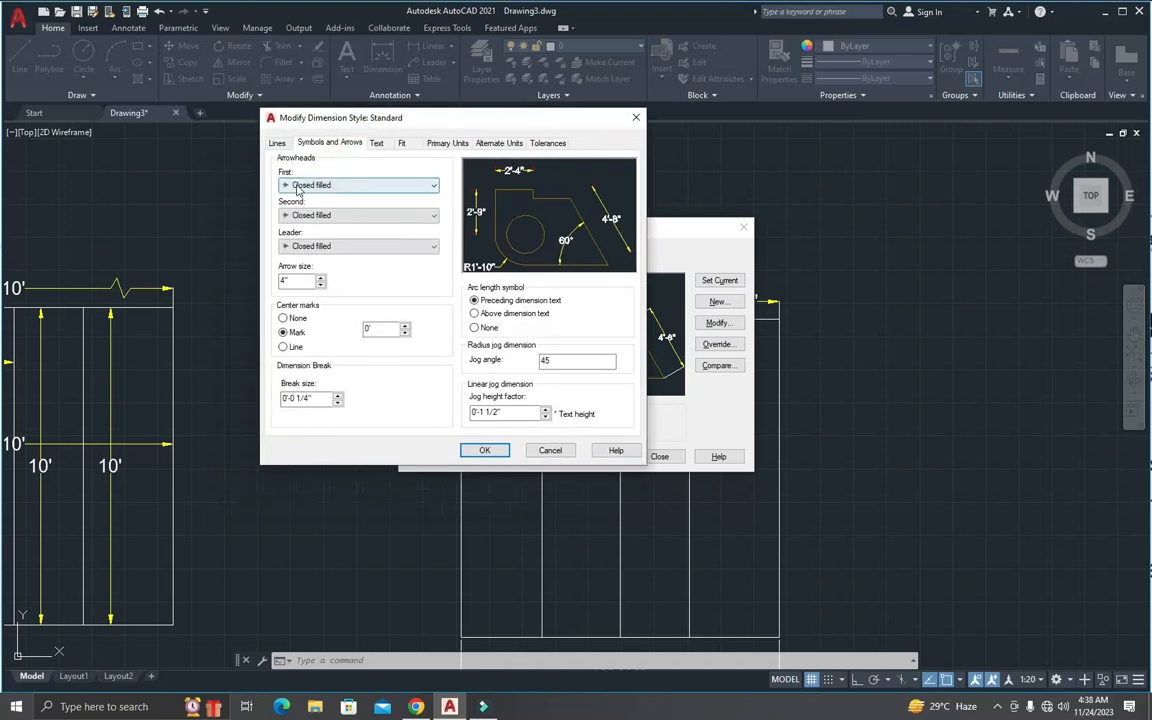
pyautogui.click(310, 186)
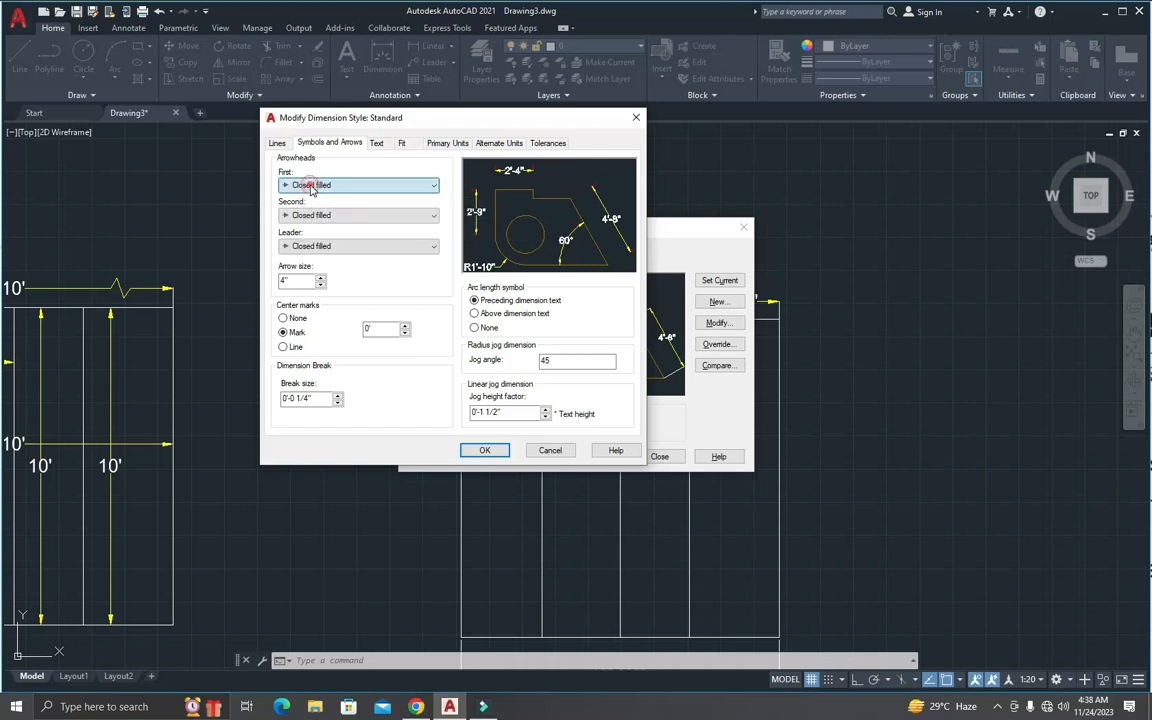
pyautogui.click(302, 186)
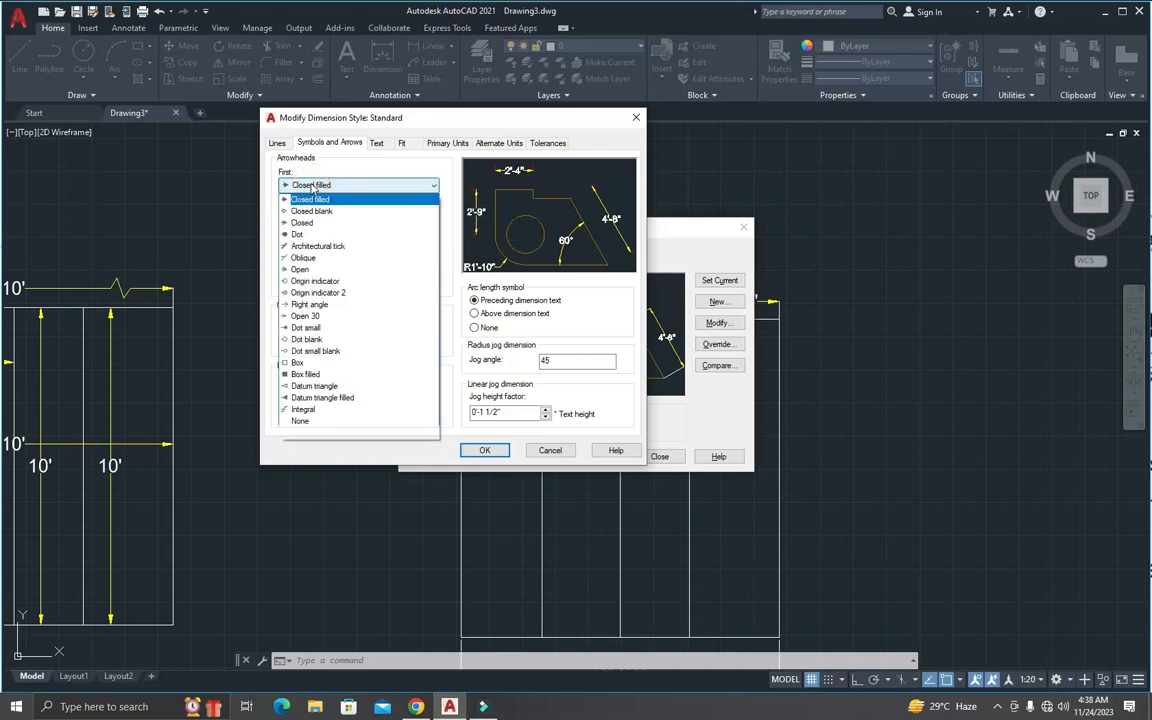
pyautogui.click(300, 234)
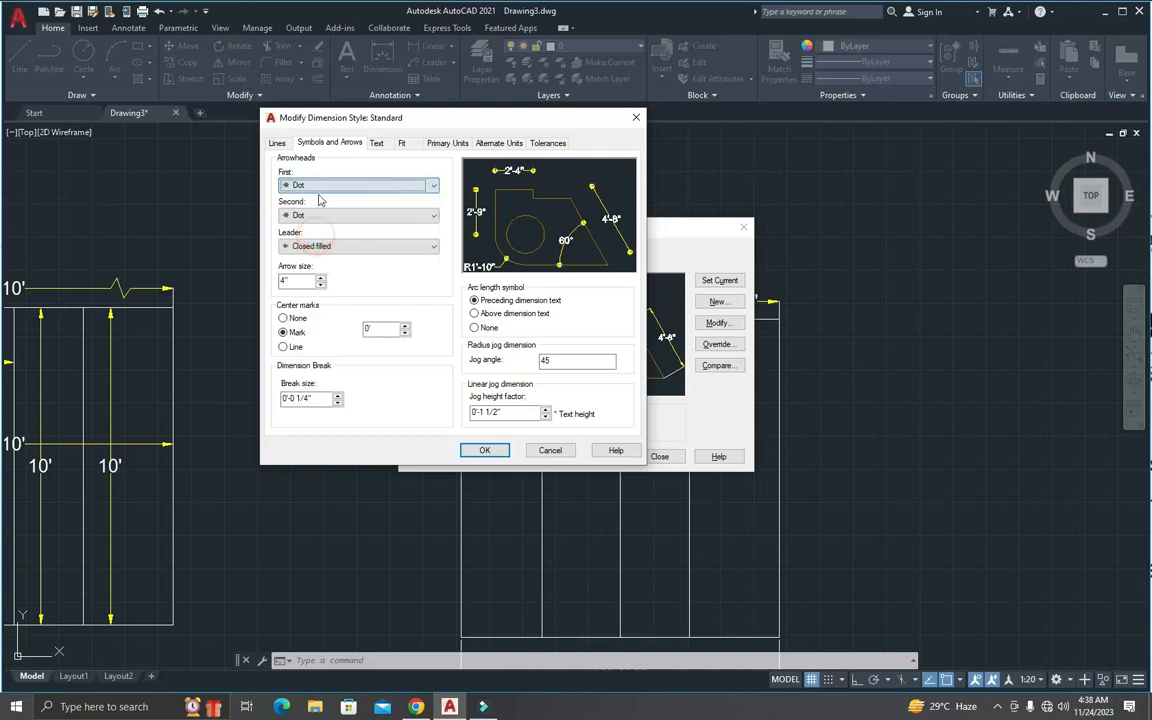
pyautogui.click(334, 190)
pyautogui.click(327, 186)
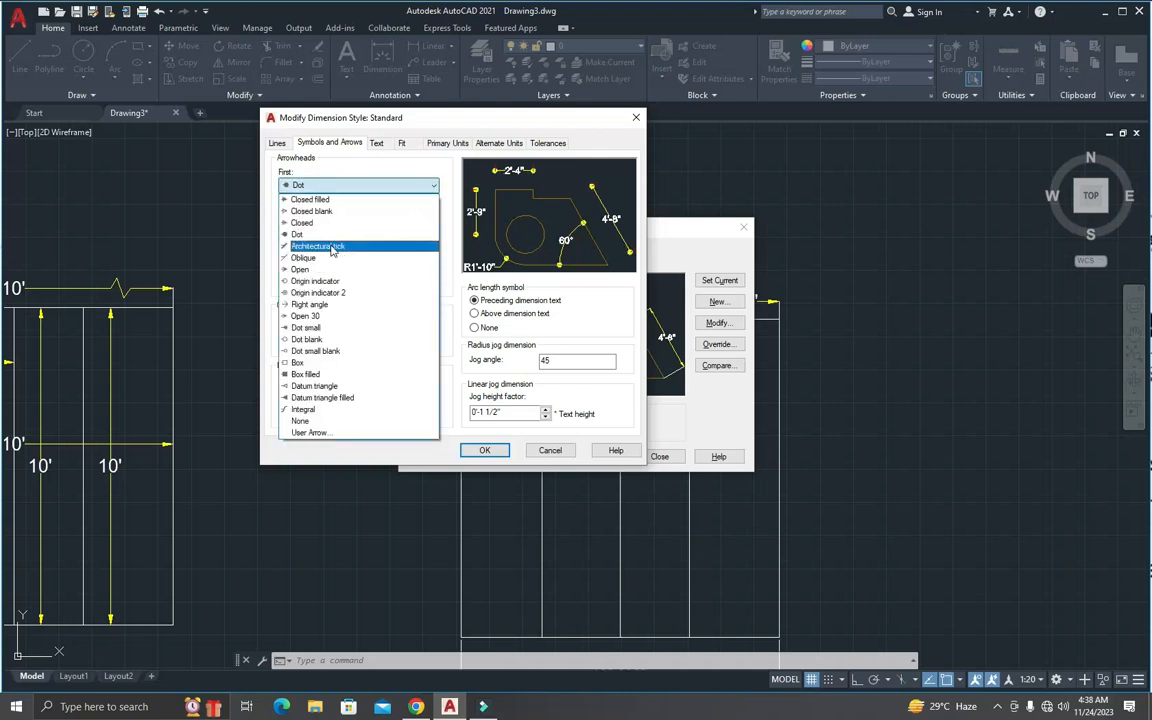
pyautogui.click(333, 247)
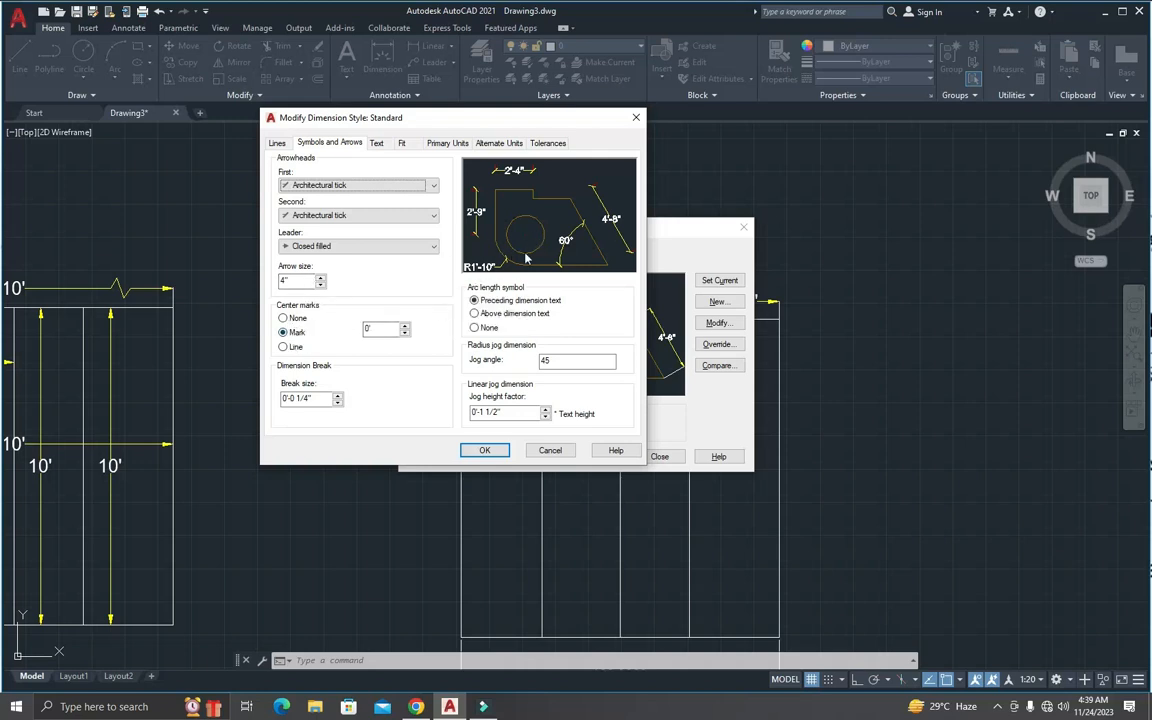
# Step: Try the None and Line center mark options and return the setting to Mark
pyautogui.click(283, 318)
pyautogui.click(284, 347)
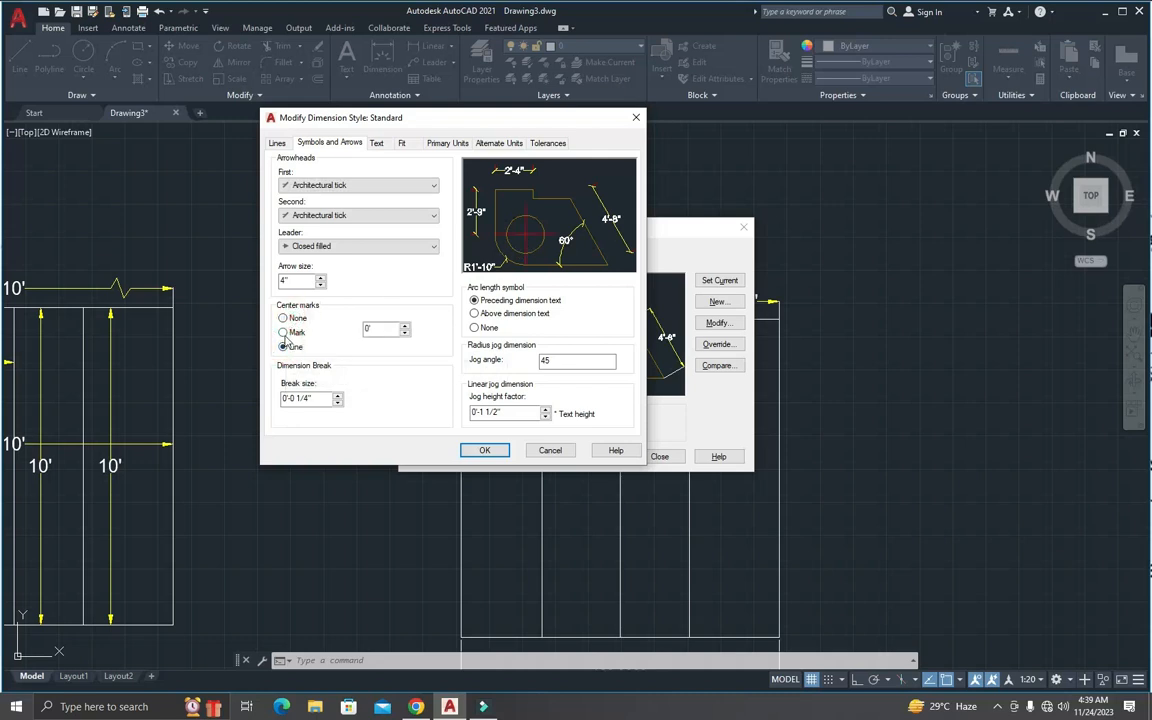
pyautogui.click(284, 334)
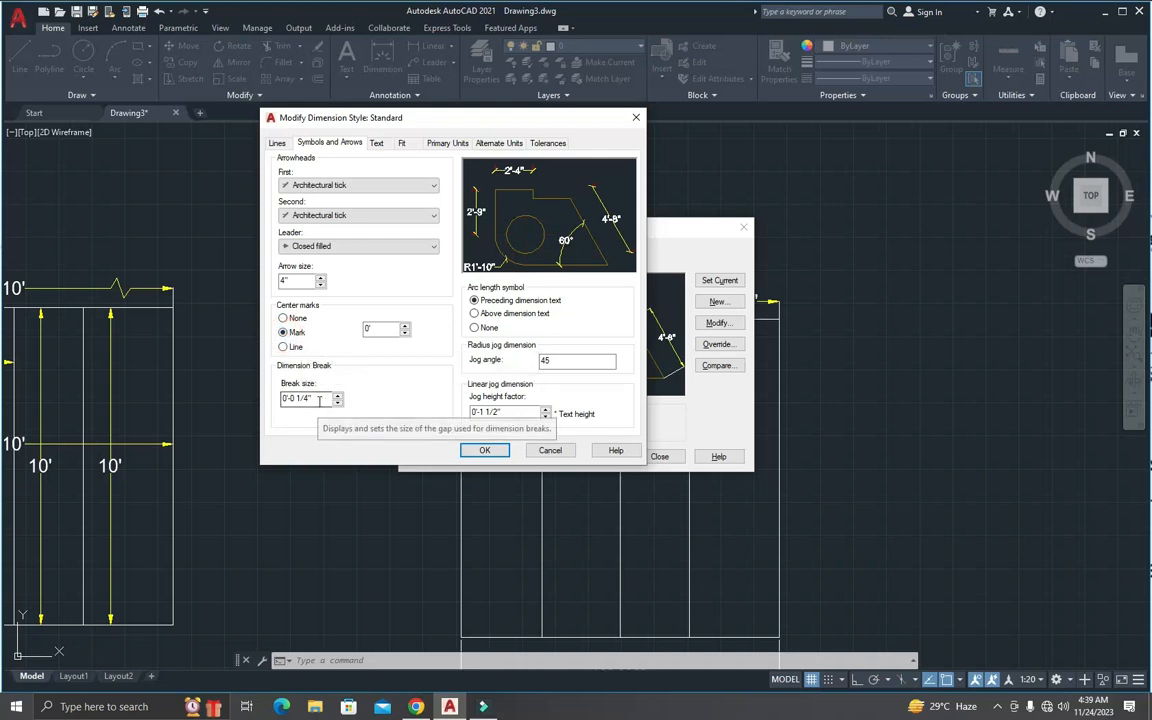
# Step: Set the dimension break size to 3", apply the modified Standard style, and inspect the break gaps in the 10' dimensions
pyautogui.moveTo(317, 398); pyautogui.dragTo(264, 399)
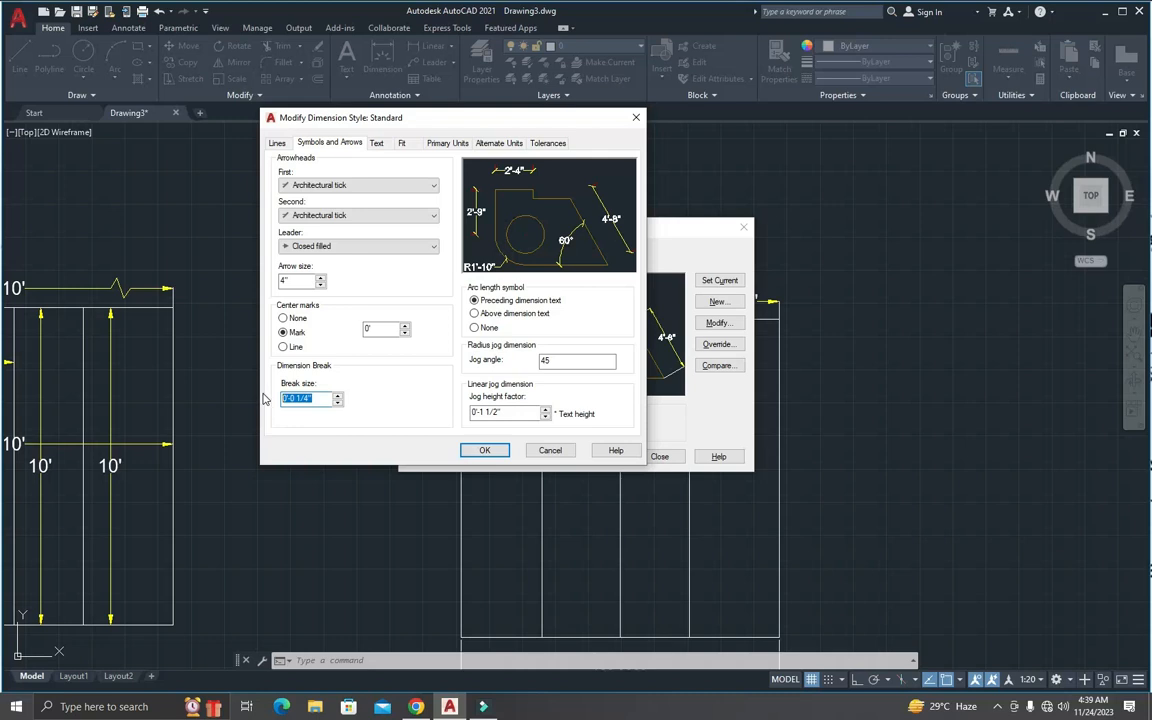
pyautogui.write('3')
pyautogui.click(497, 450)
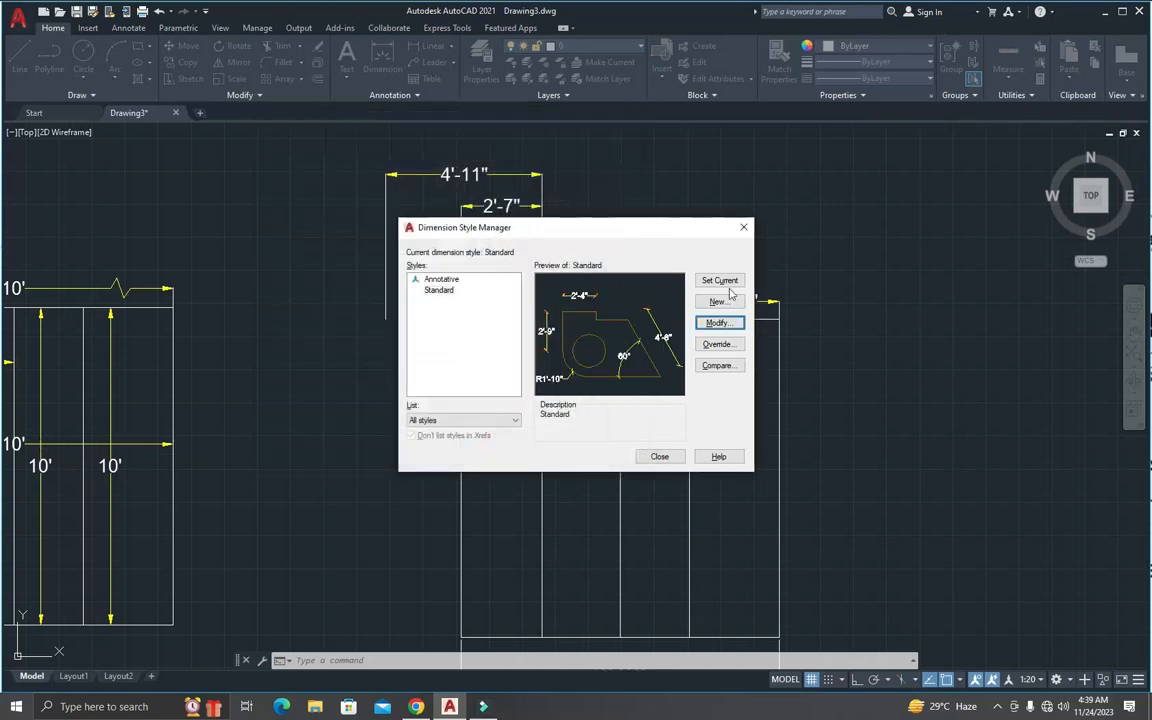
pyautogui.click(657, 456)
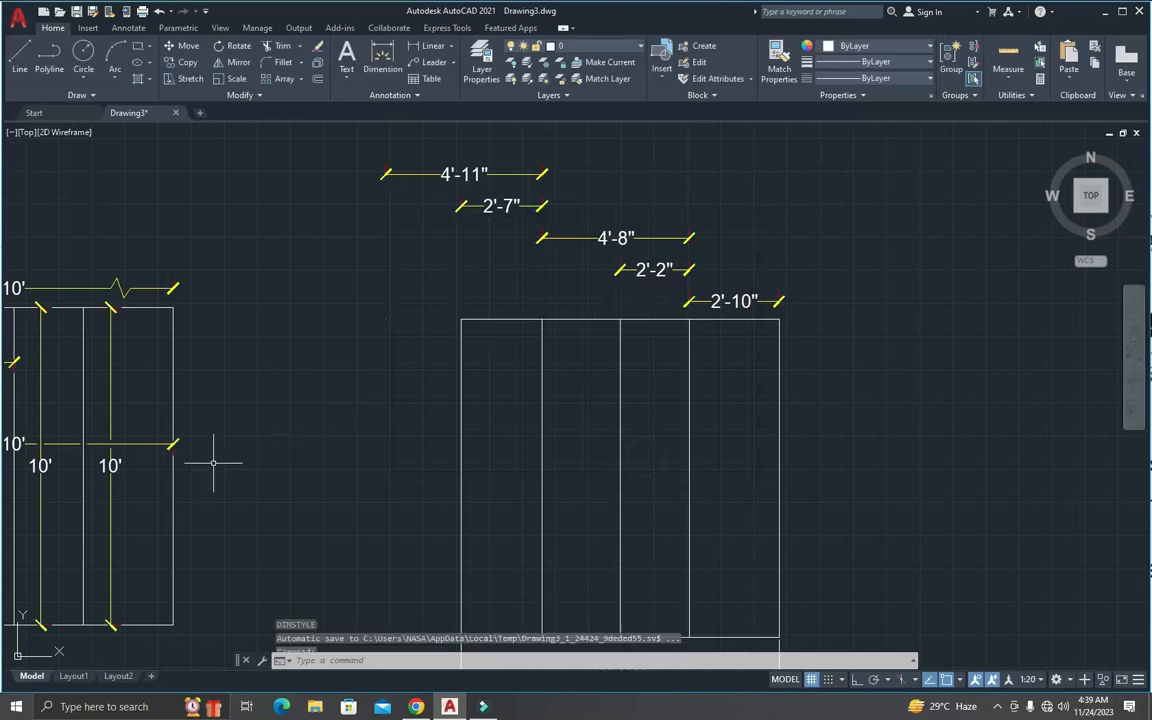
pyautogui.scroll(8, 97, 440)
pyautogui.scroll(-4, 155, 448)
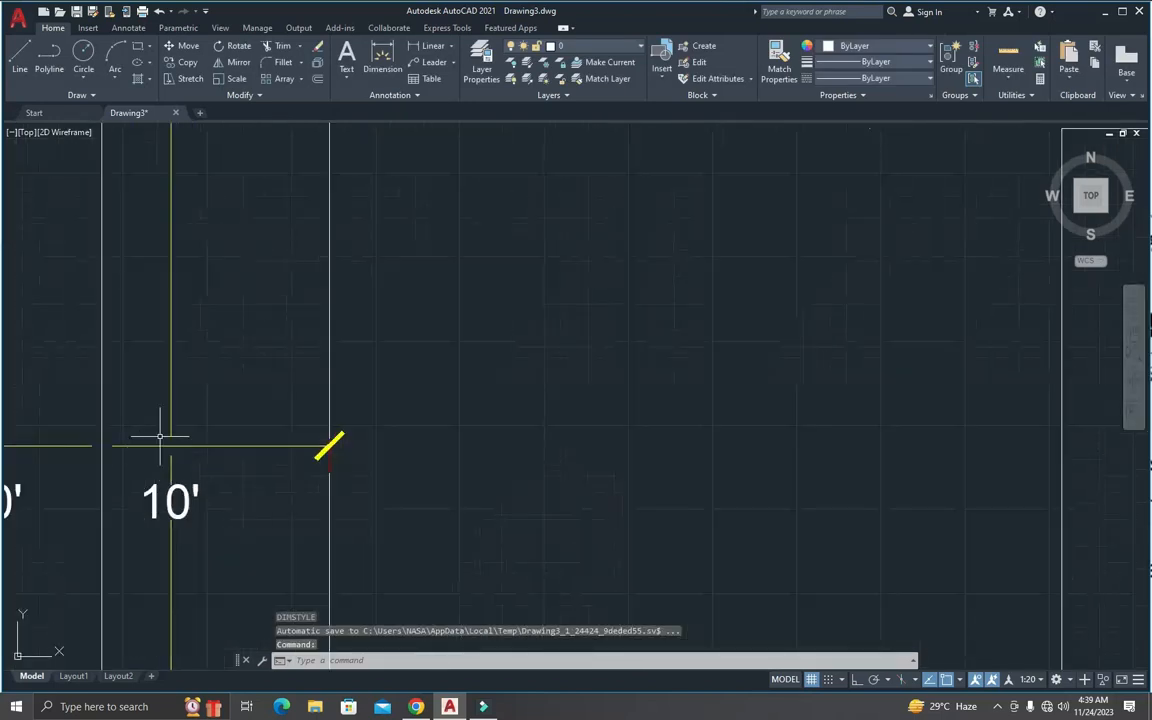
# Step: Compare the arc length symbol placements in the Standard style, choose Above dimension text, and apply the change
pyautogui.write('d')
pyautogui.press('Return')
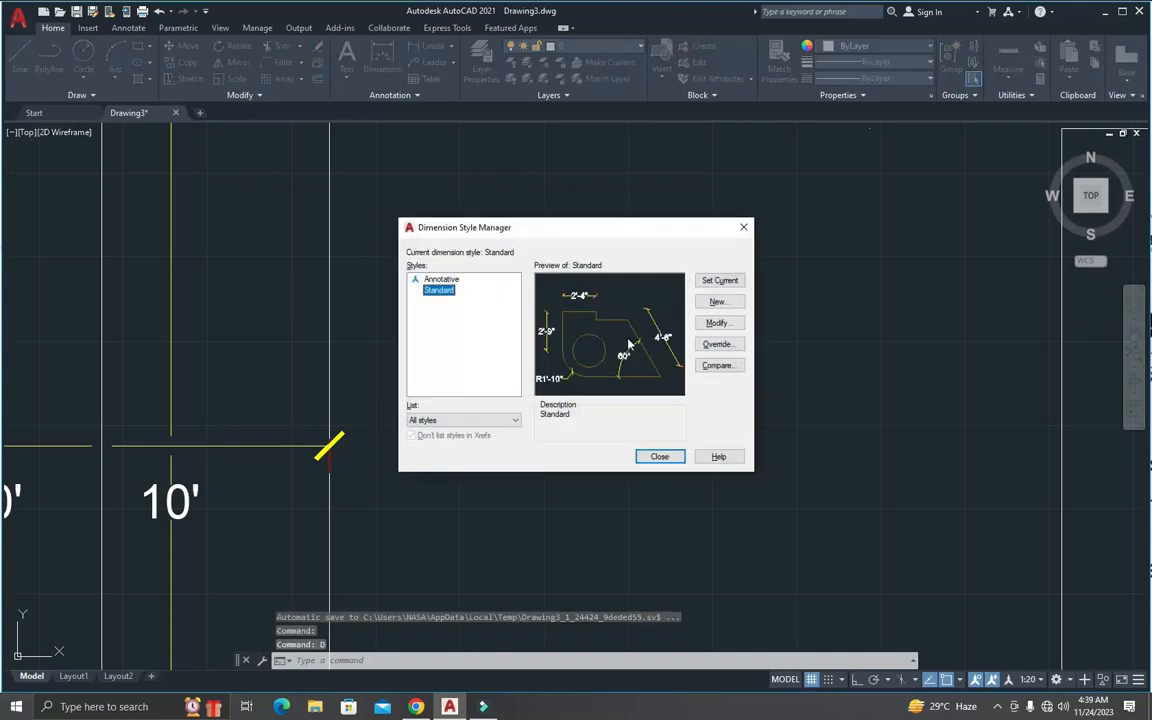
pyautogui.click(712, 325)
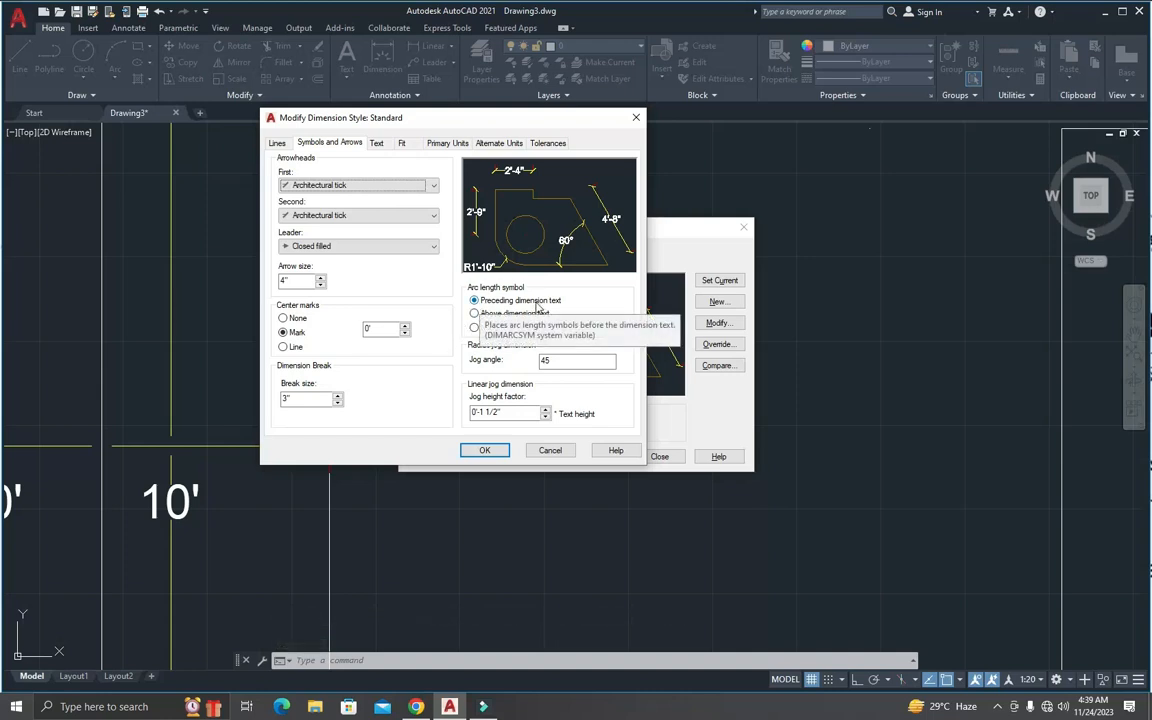
pyautogui.click(475, 314)
pyautogui.click(474, 327)
pyautogui.click(476, 314)
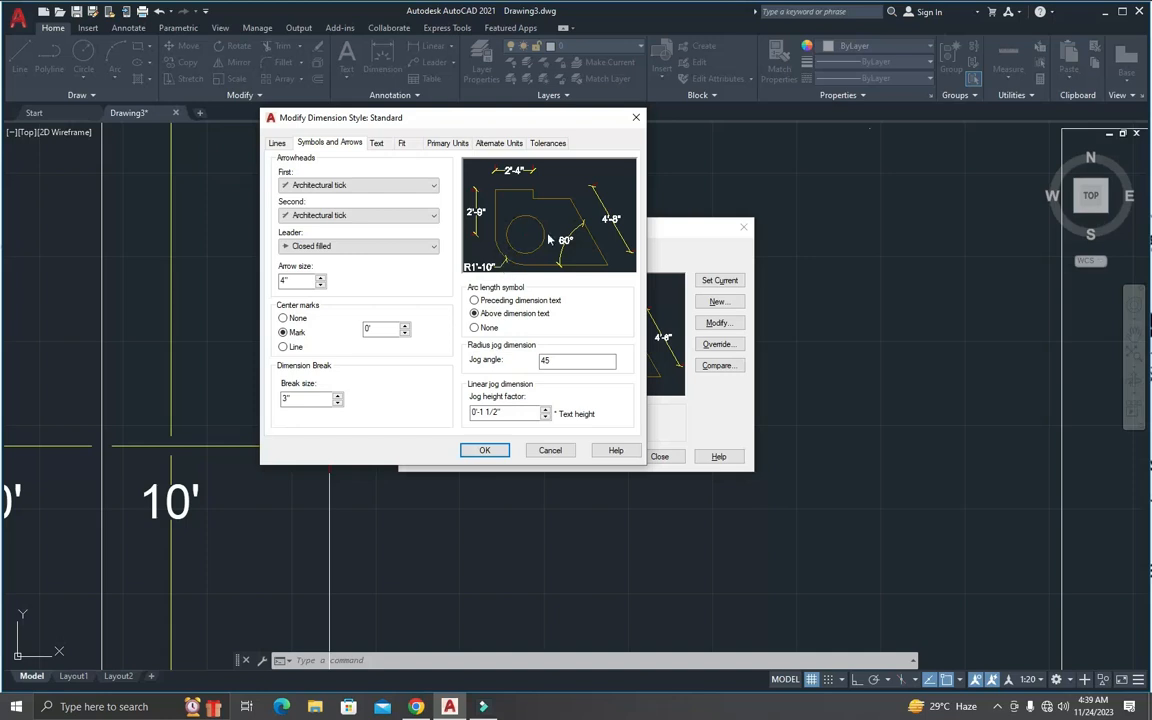
pyautogui.click(475, 300)
pyautogui.click(475, 327)
pyautogui.click(480, 314)
pyautogui.moveTo(455, 117); pyautogui.dragTo(678, 195)
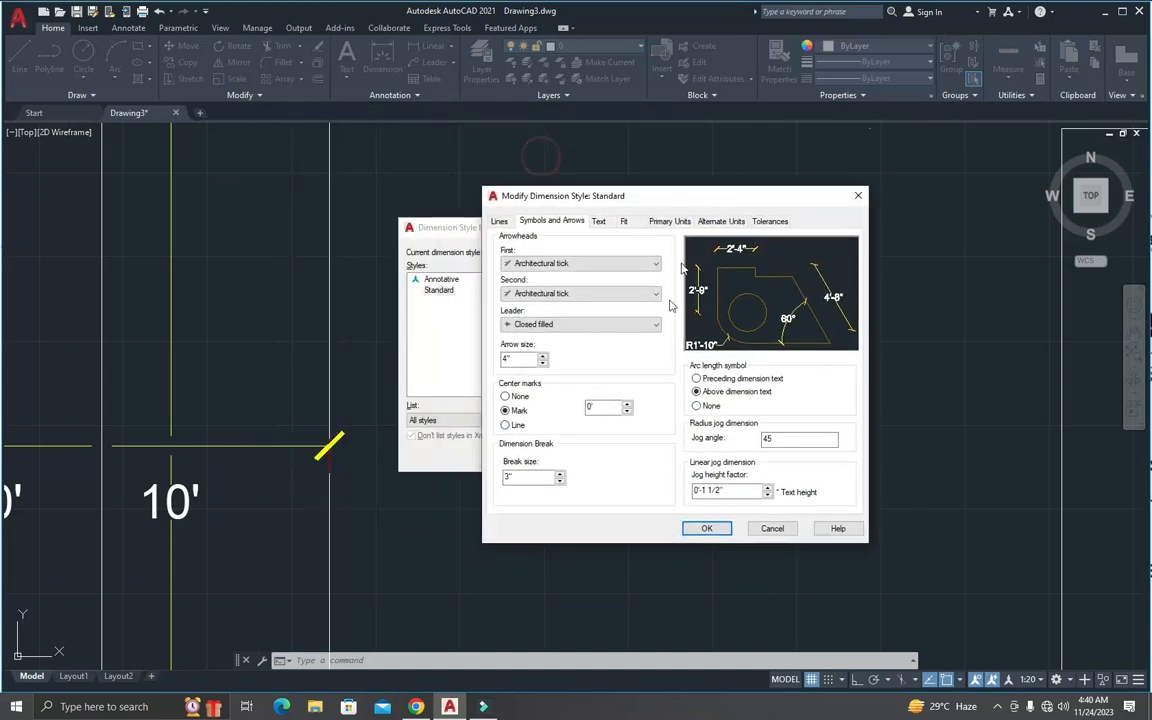
pyautogui.click(450, 231)
pyautogui.click(724, 527)
pyautogui.click(656, 455)
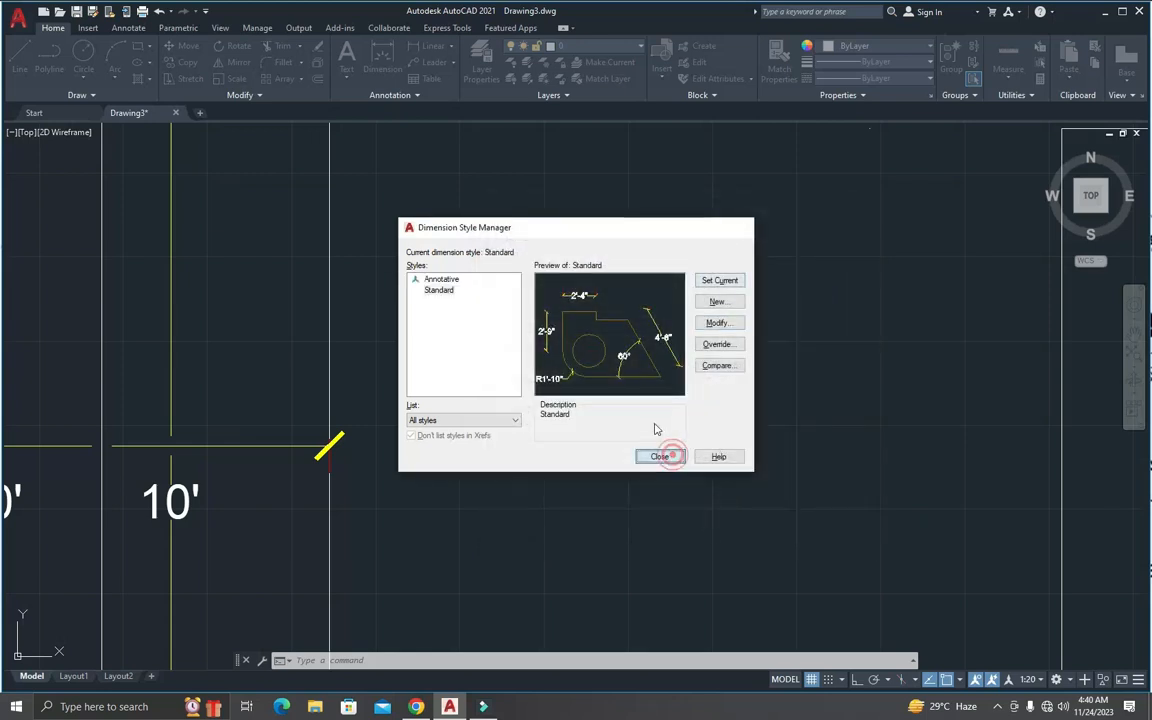
# Step: Raise the Standard dimension style's linear jog height factor to 0'-10 1/2", apply it, and inspect the jogged 10' dimension
pyautogui.scroll(-4, 553, 373)
pyautogui.scroll(2, 548, 334)
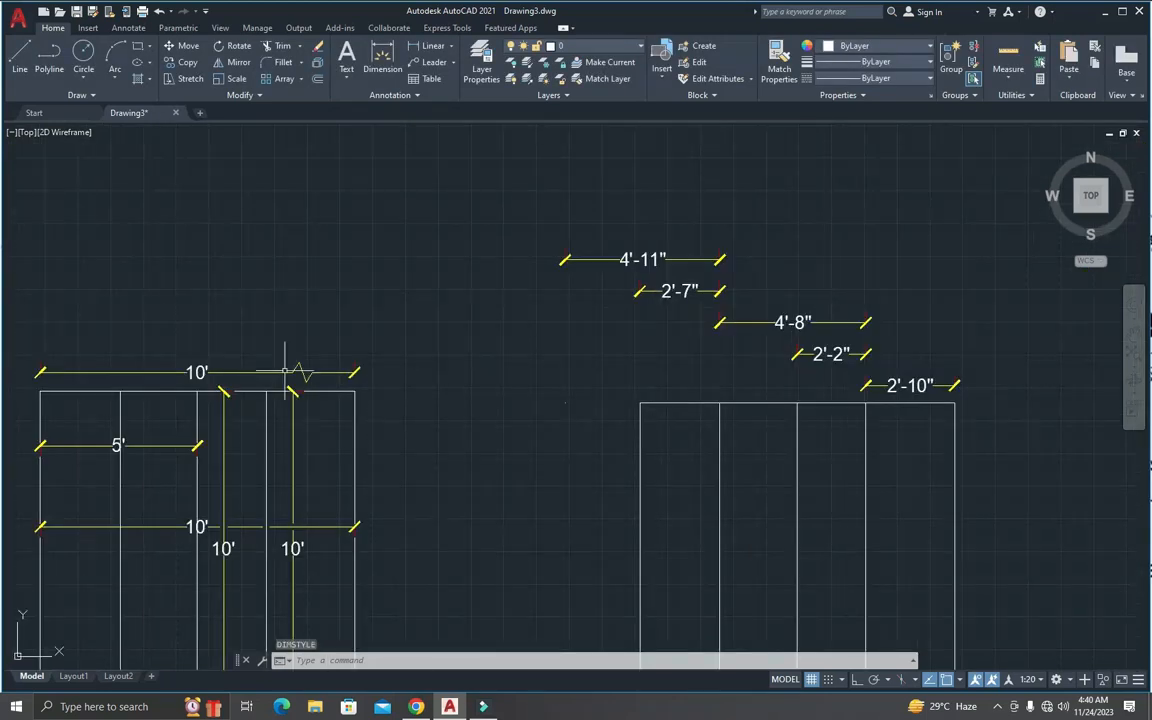
pyautogui.scroll(4, 300, 370)
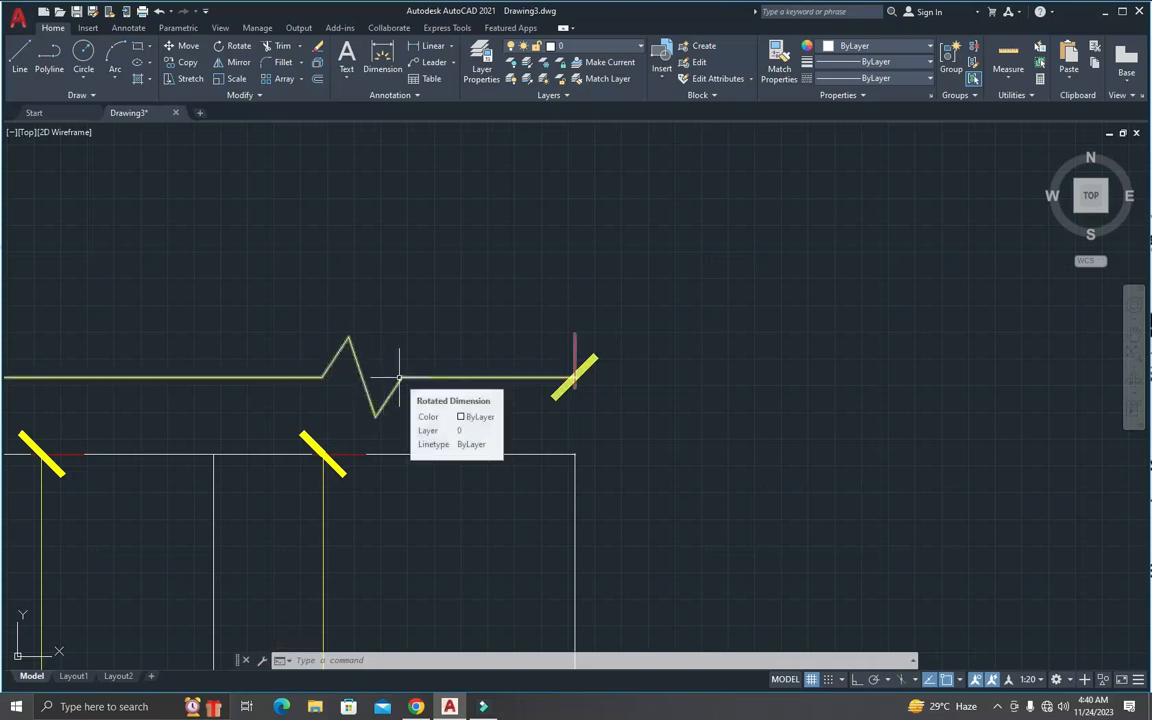
pyautogui.write('d')
pyautogui.press('Return')
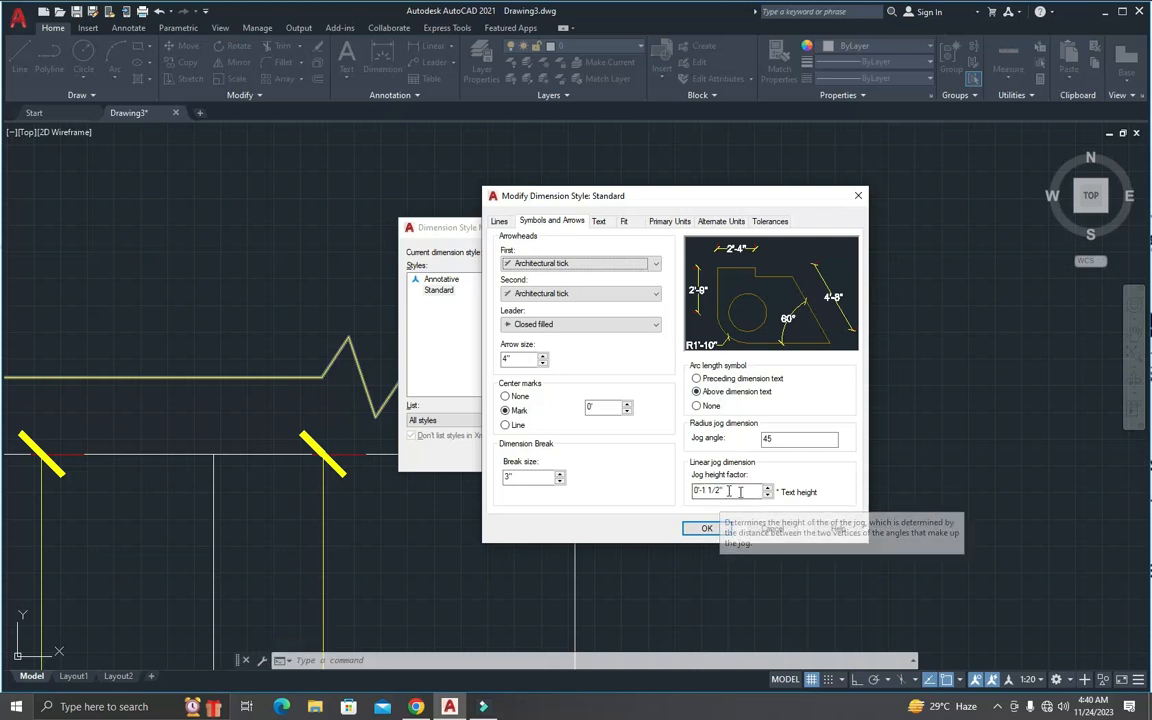
pyautogui.click(768, 488)
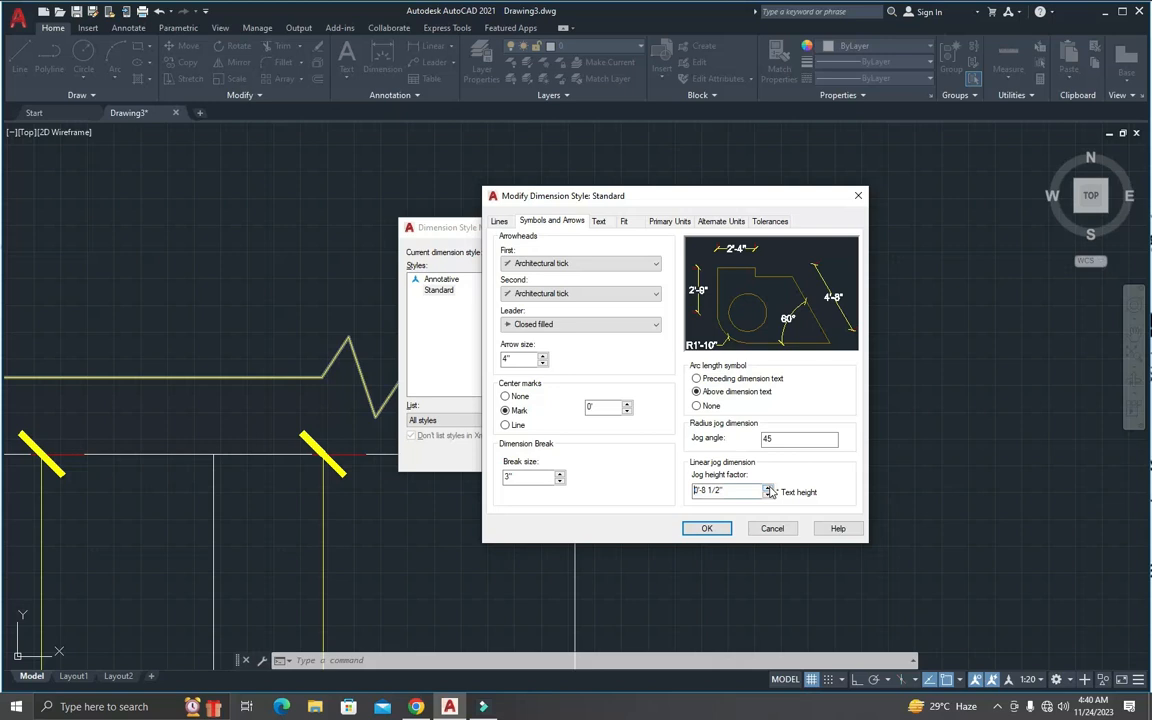
pyautogui.click(704, 528)
pyautogui.click(720, 281)
pyautogui.click(659, 456)
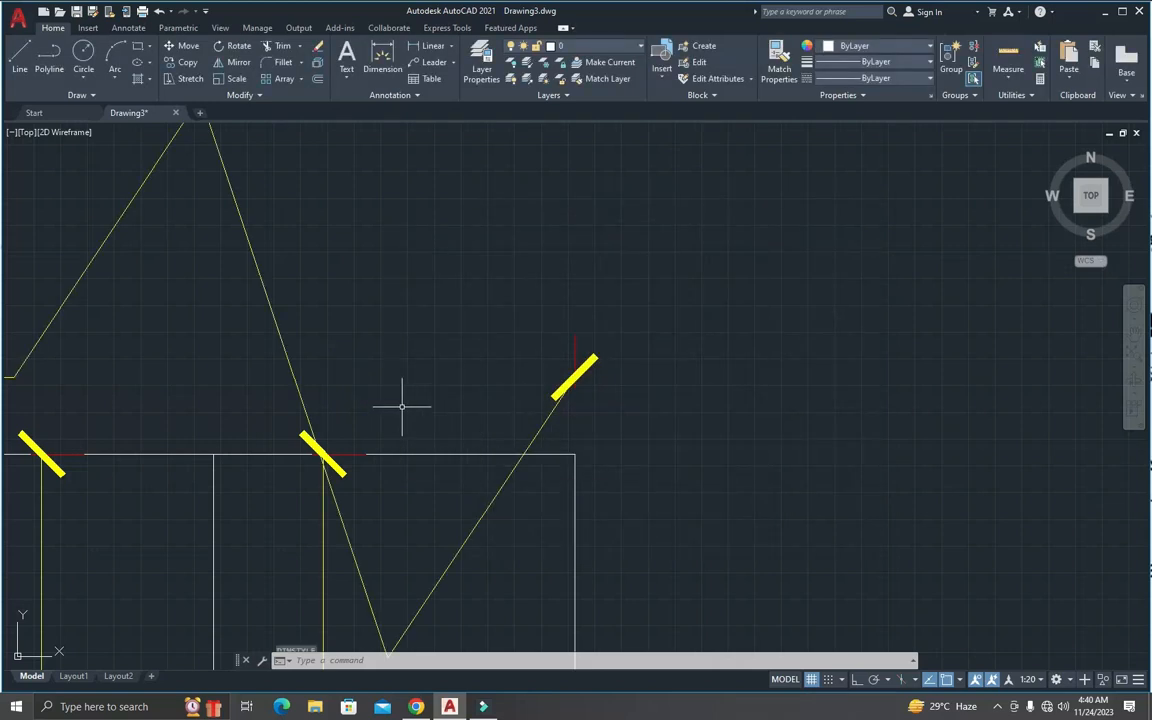
pyautogui.scroll(-3, 402, 406)
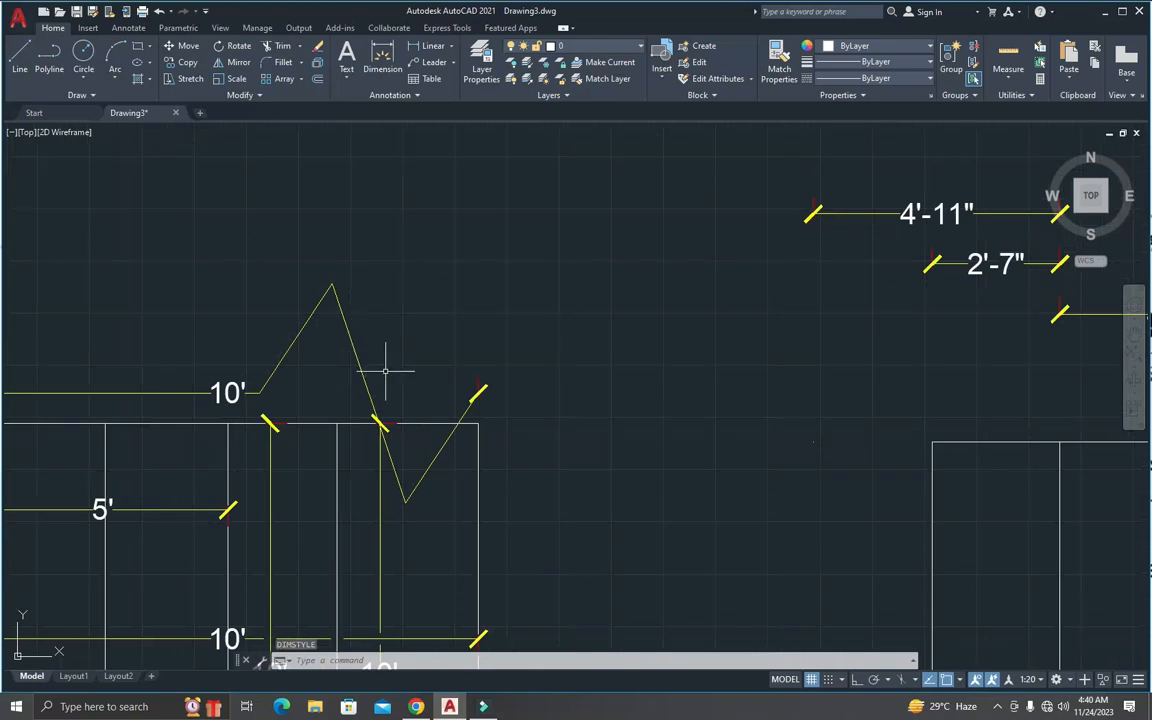
# Step: Lower the Standard style's linear jog height factor and apply it to the jogged 10' dimension
pyautogui.write('d')
pyautogui.press('Return')
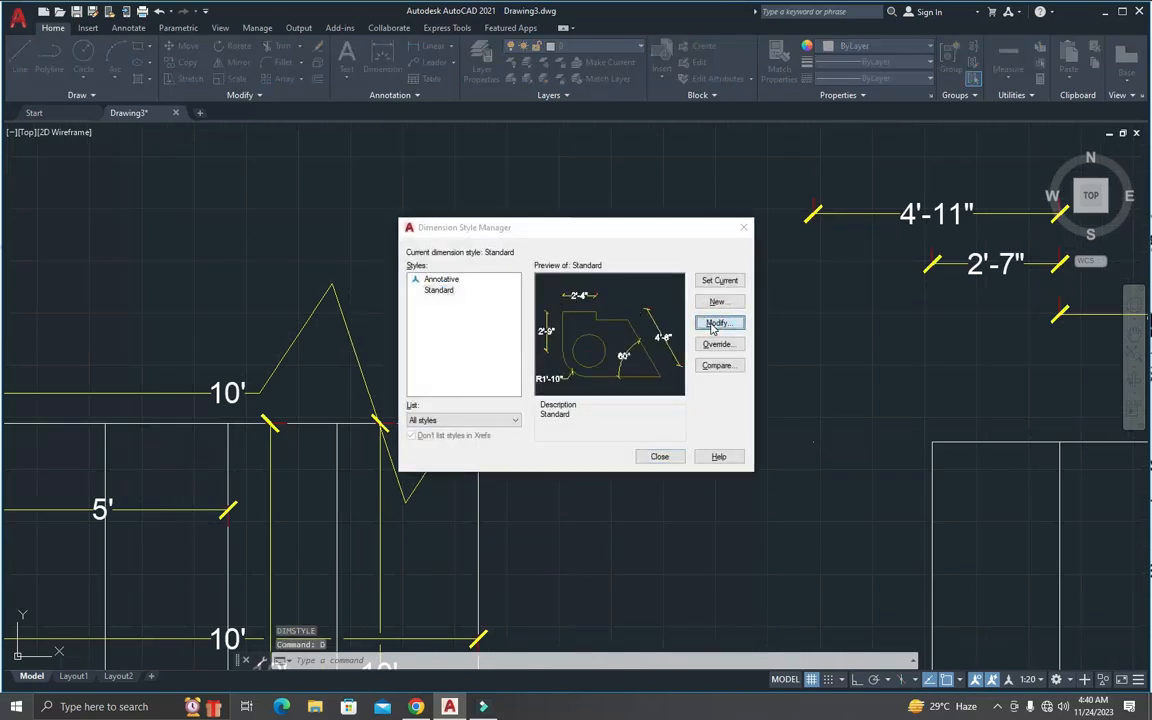
pyautogui.click(716, 324)
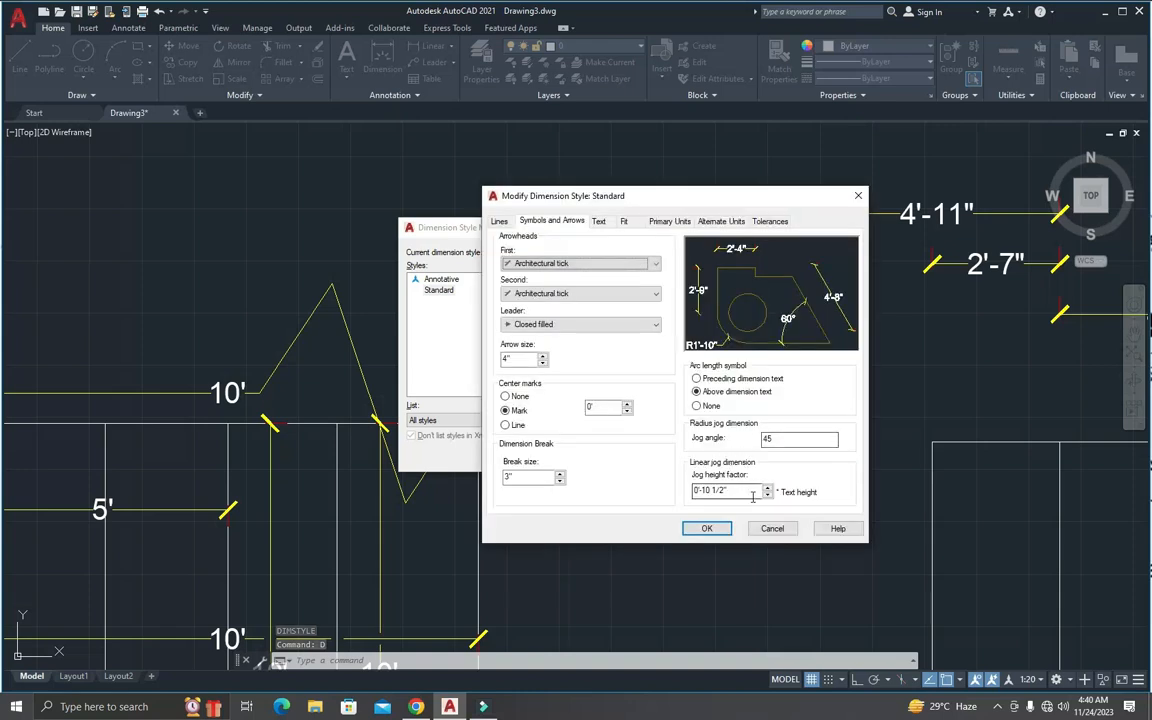
pyautogui.click(767, 495)
pyautogui.click(707, 528)
pyautogui.click(661, 459)
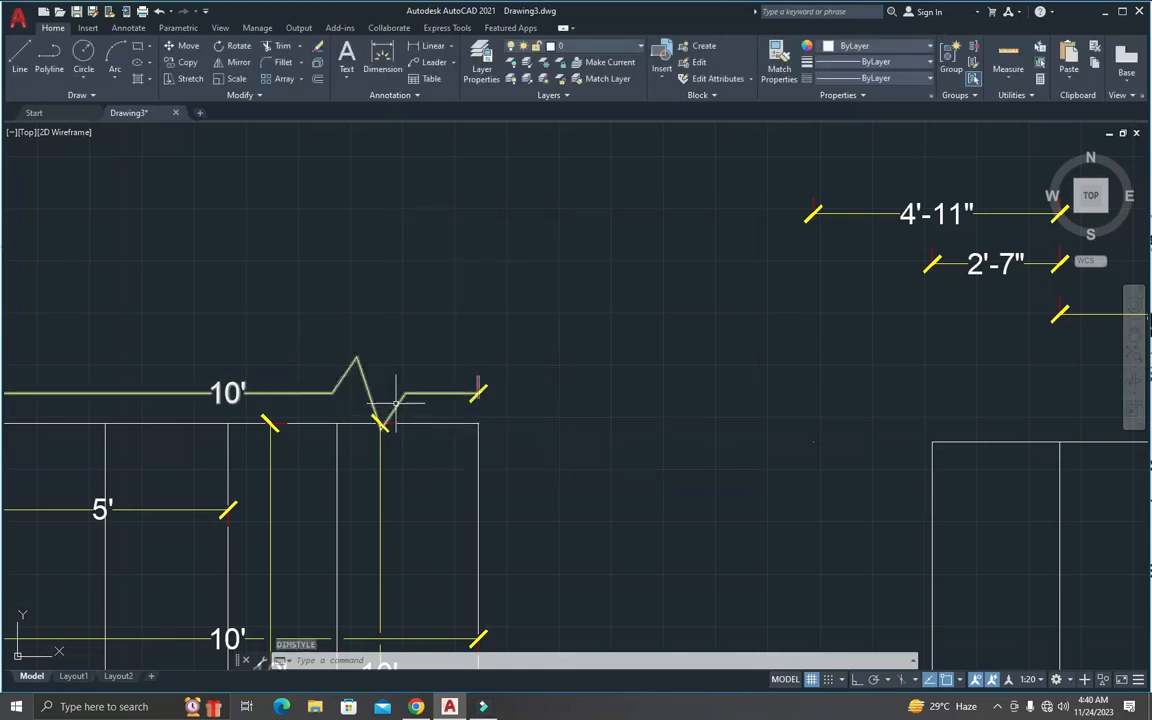
# Step: Set the Standard dimension style's linear jog height factor to 0'-1 1/2"
pyautogui.write('d')
pyautogui.press('Return')
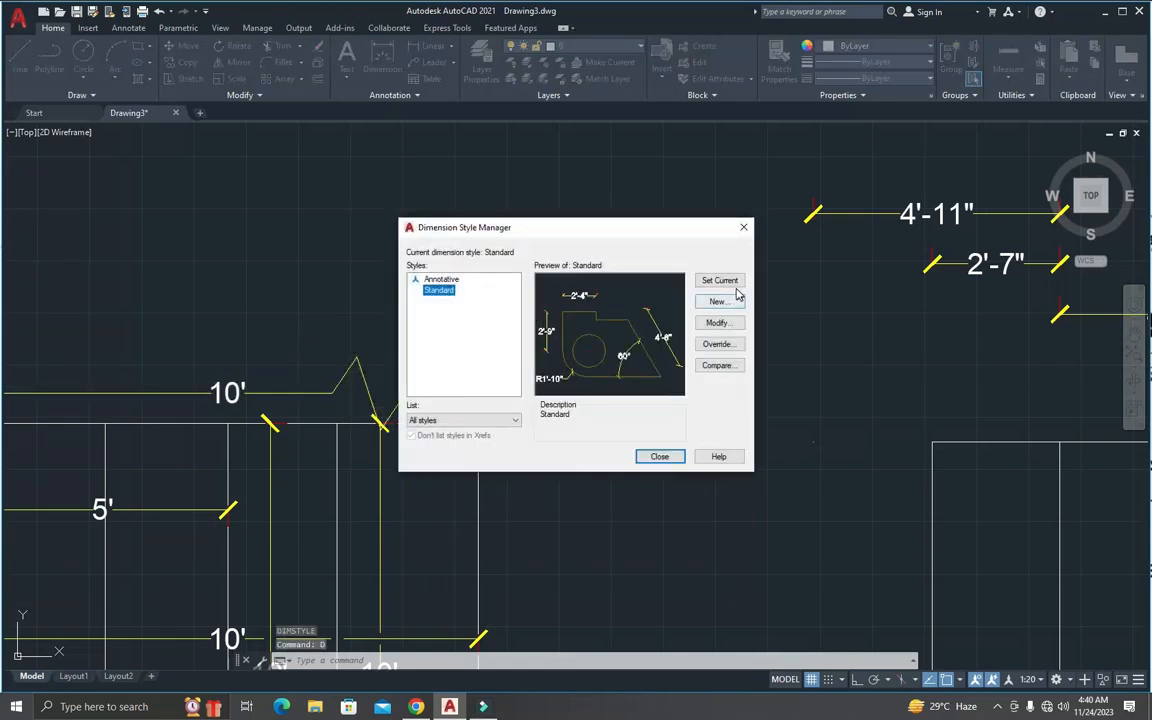
pyautogui.click(720, 323)
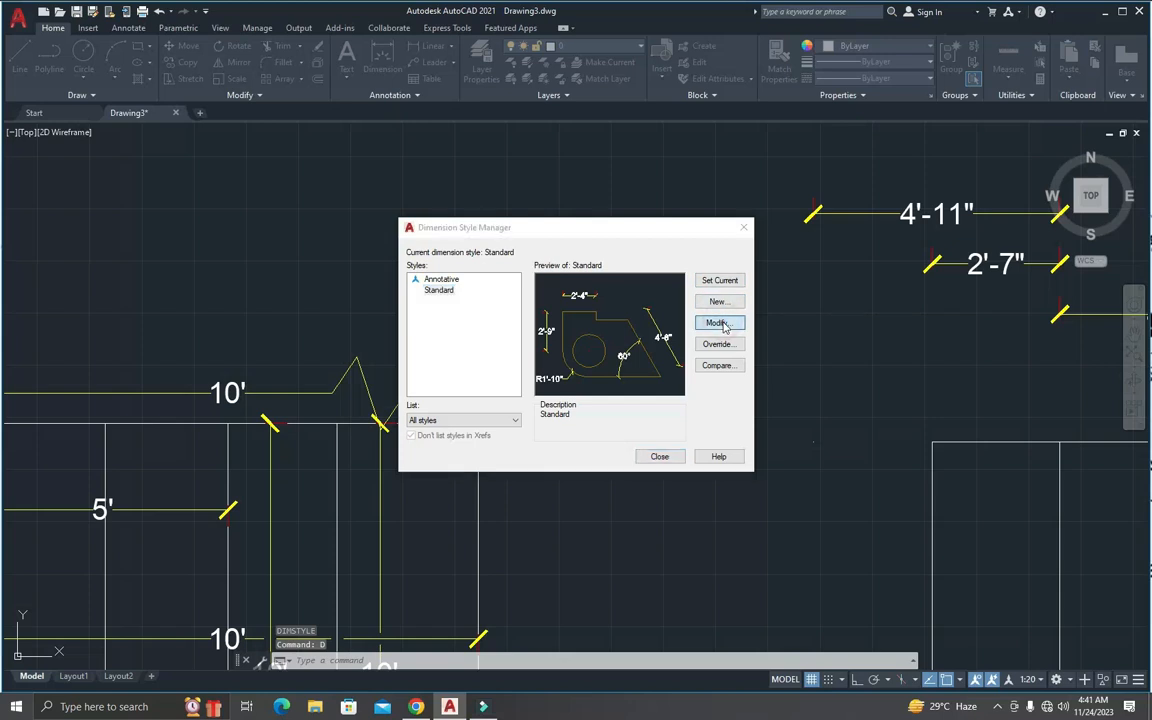
pyautogui.click(768, 497)
pyautogui.click(768, 497)
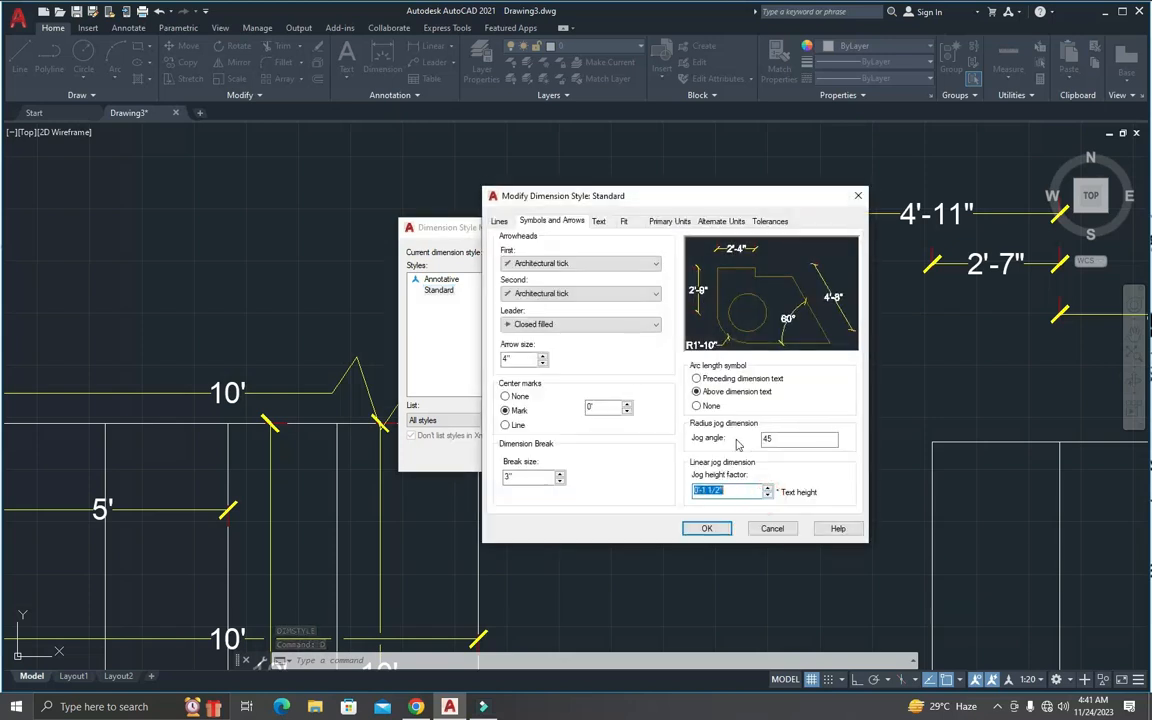
# Step: Change the Standard text style used by the dimensions to the Arial Black font, Regular, make it current and save the change
pyautogui.click(599, 222)
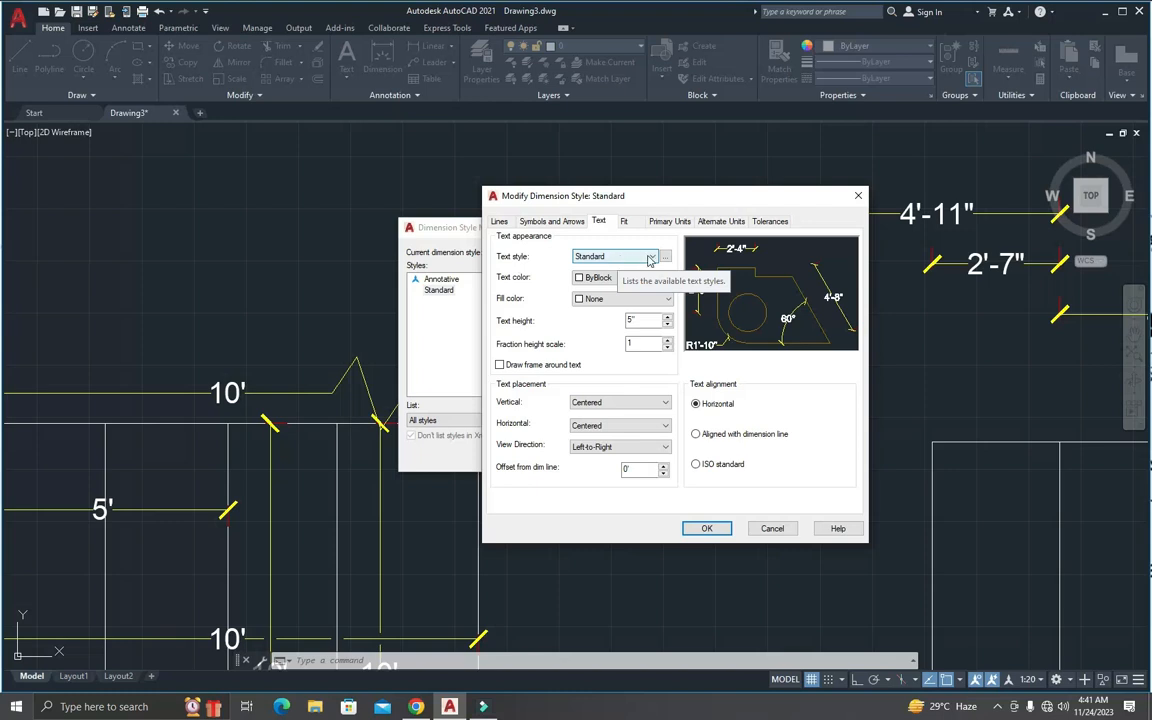
pyautogui.click(649, 257)
pyautogui.click(596, 277)
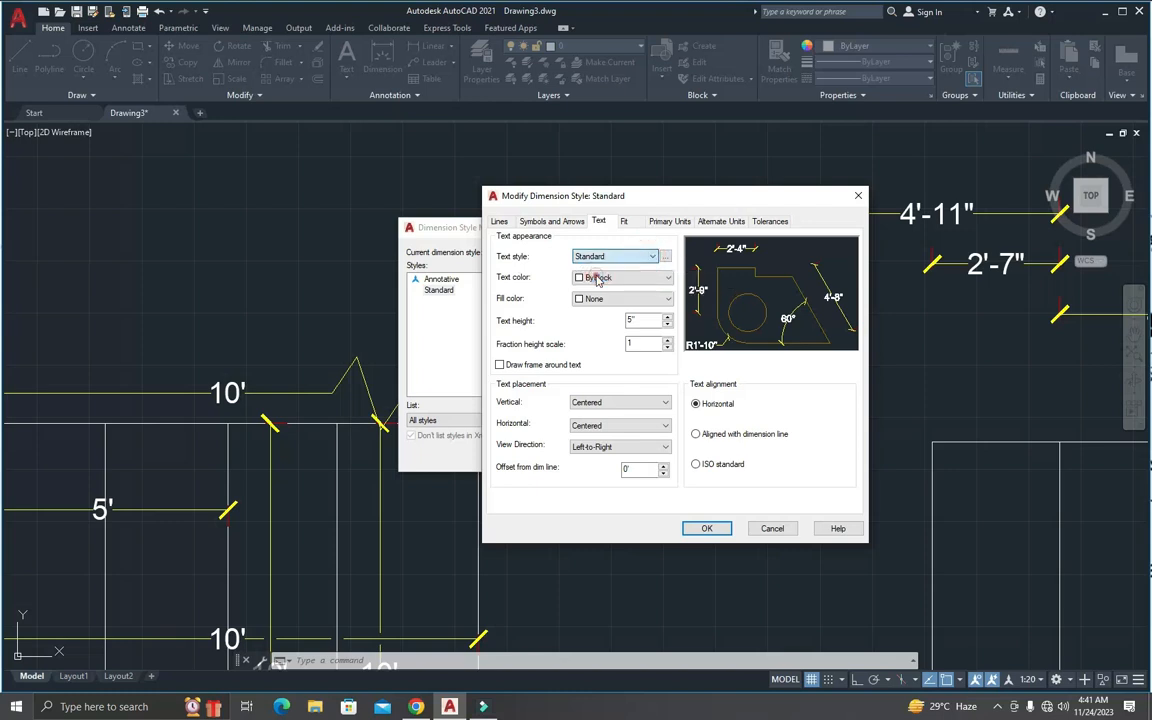
pyautogui.click(666, 259)
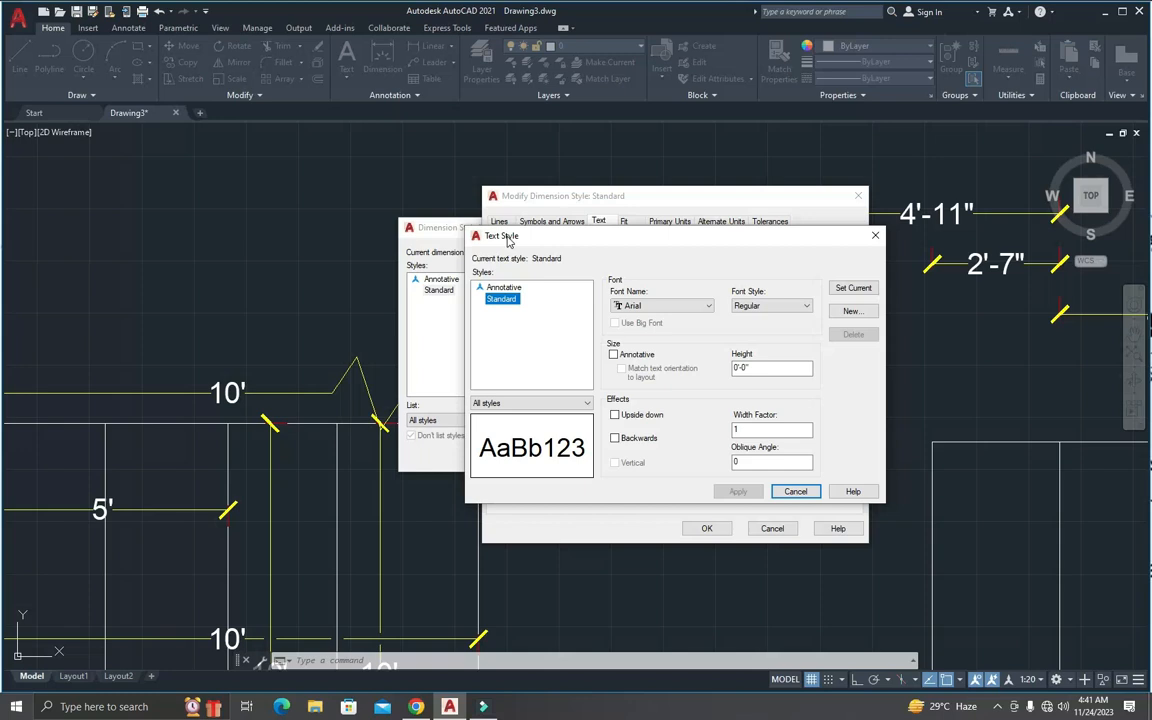
pyautogui.click(645, 305)
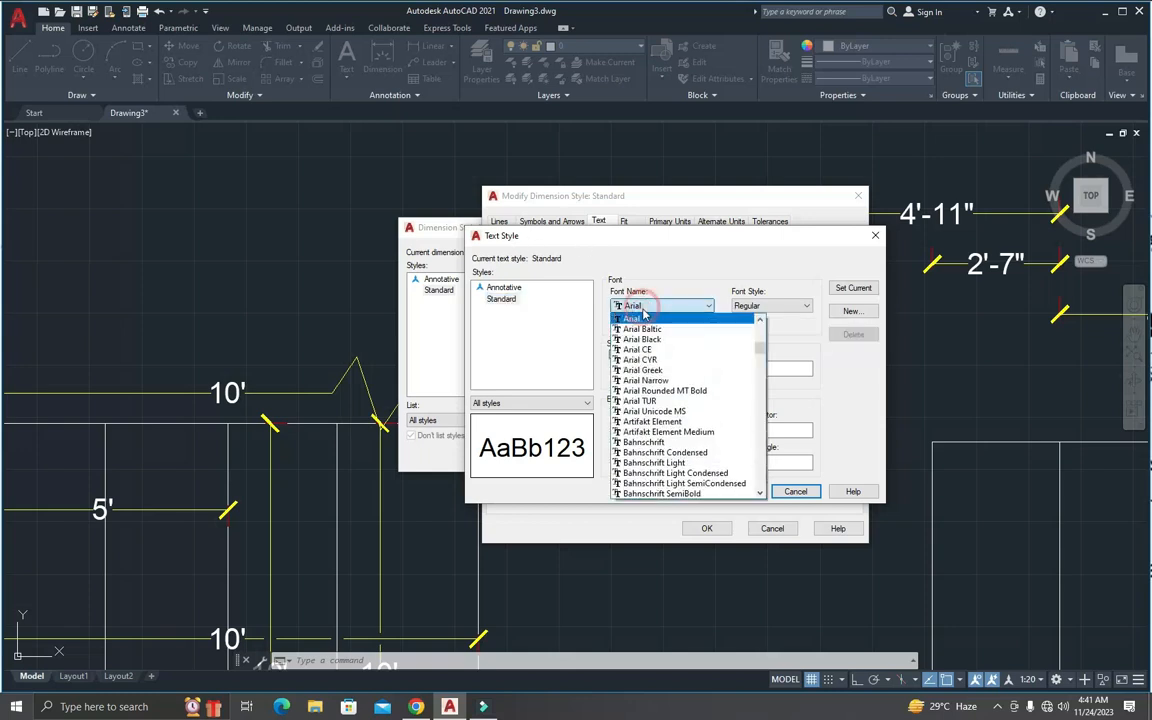
pyautogui.click(645, 339)
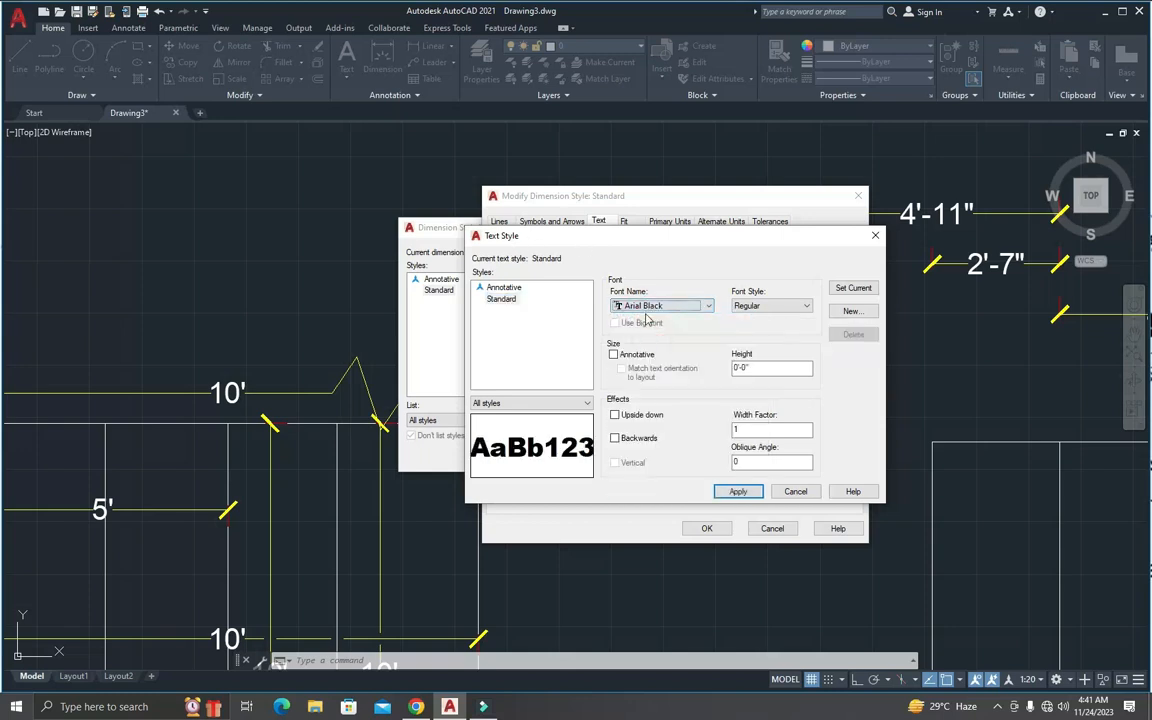
pyautogui.click(758, 307)
pyautogui.click(760, 318)
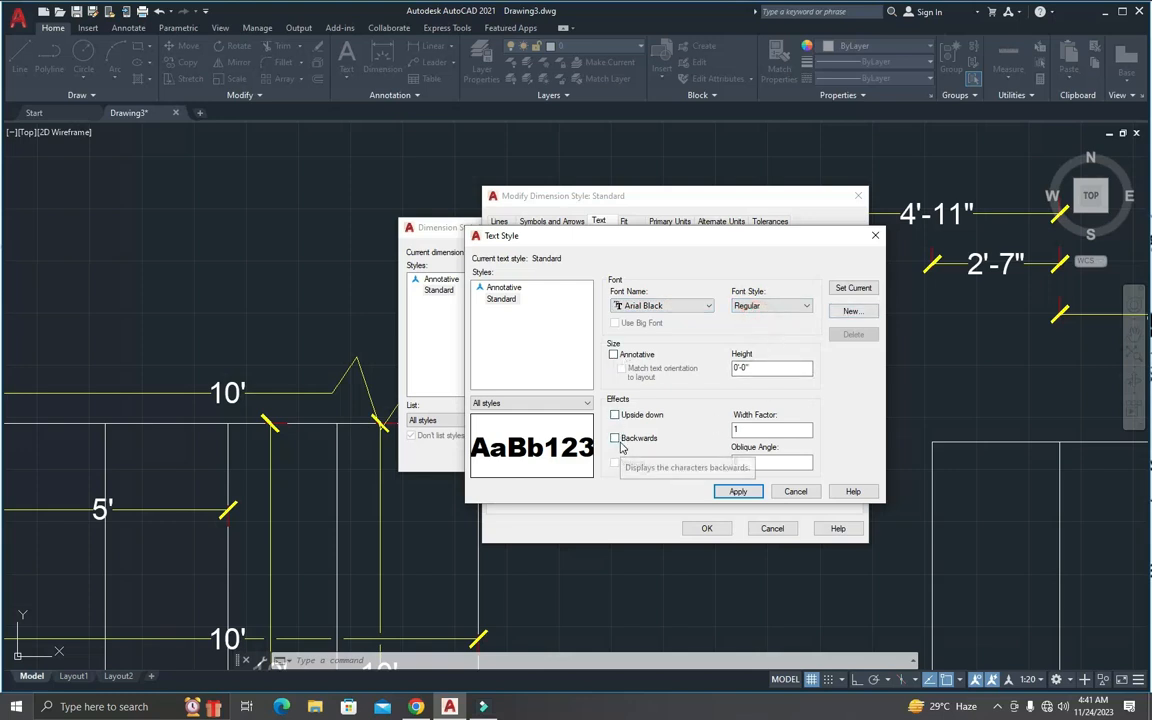
pyautogui.click(853, 287)
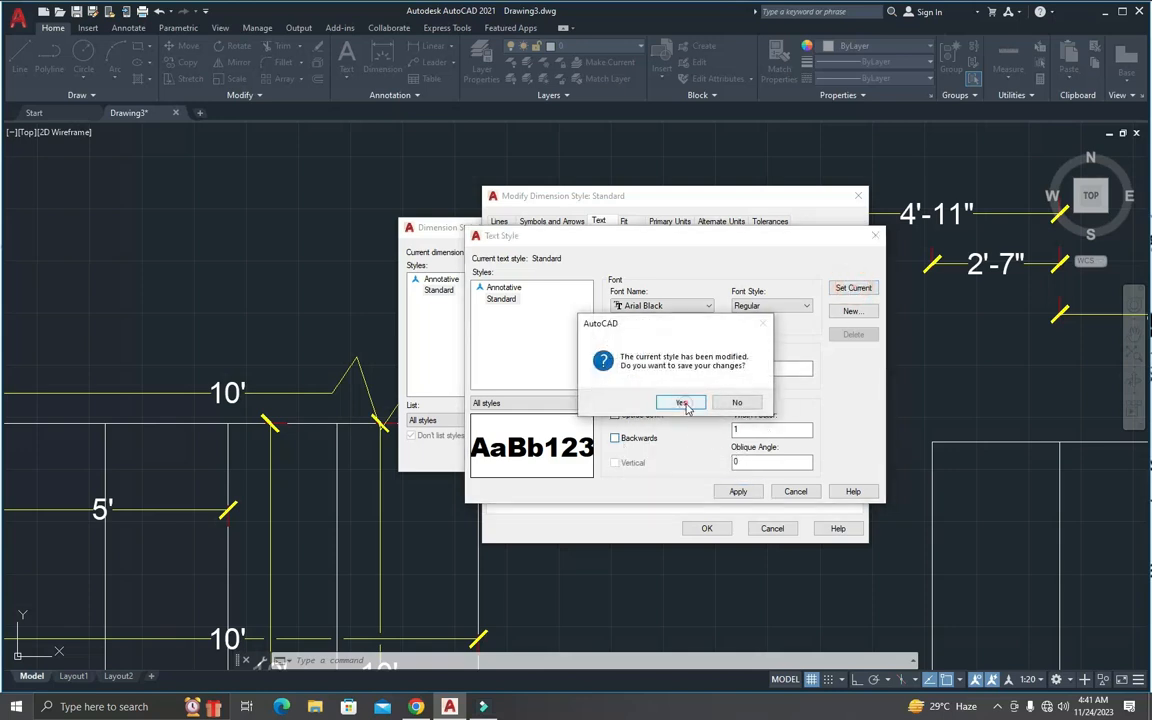
pyautogui.click(682, 403)
pyautogui.click(795, 491)
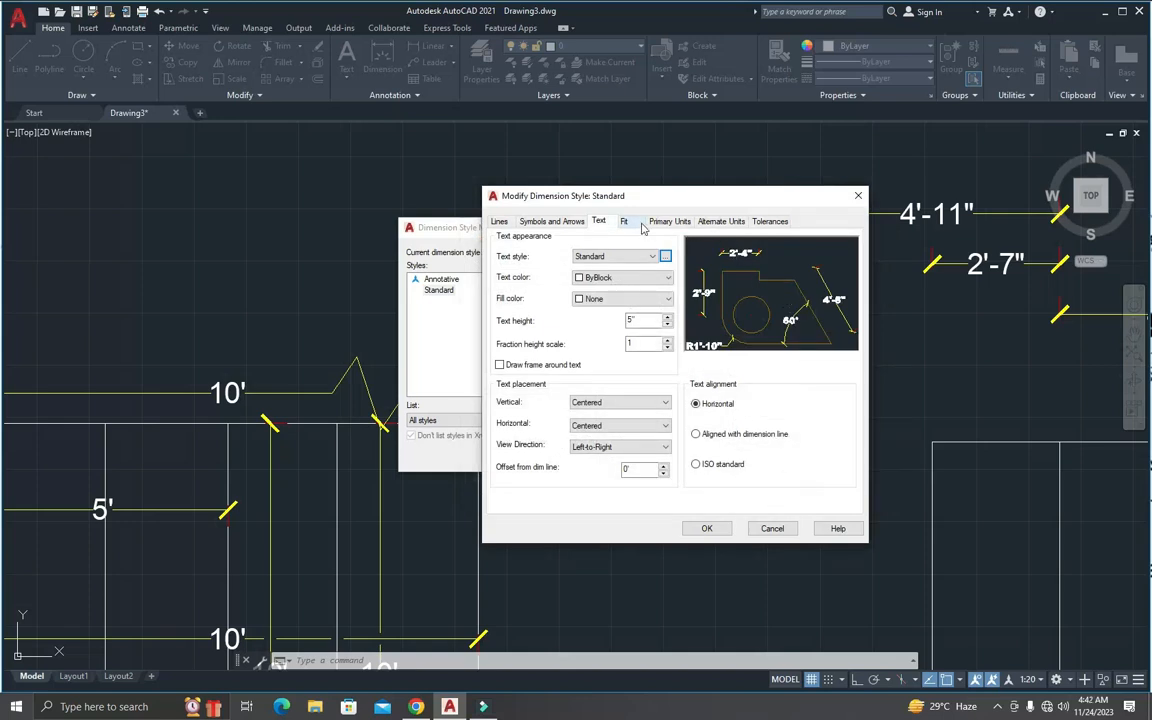
# Step: Set the Standard dimension style's text color to Green
pyautogui.moveTo(550, 195); pyautogui.dragTo(554, 154)
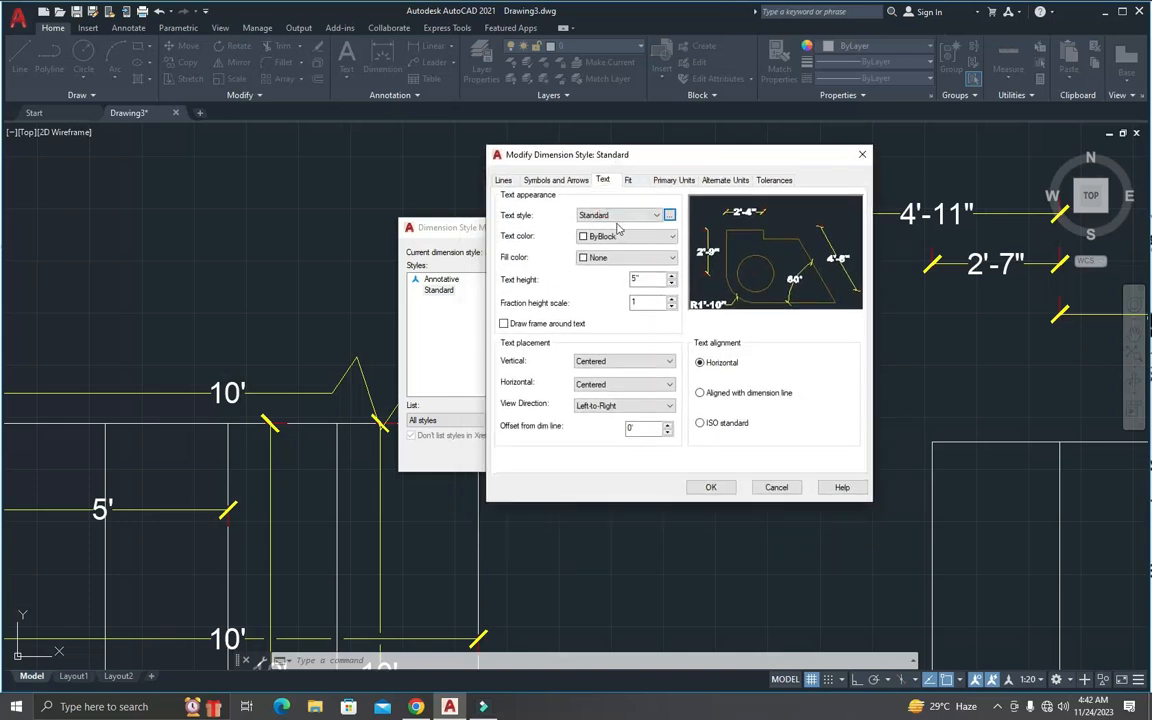
pyautogui.click(625, 237)
pyautogui.click(620, 292)
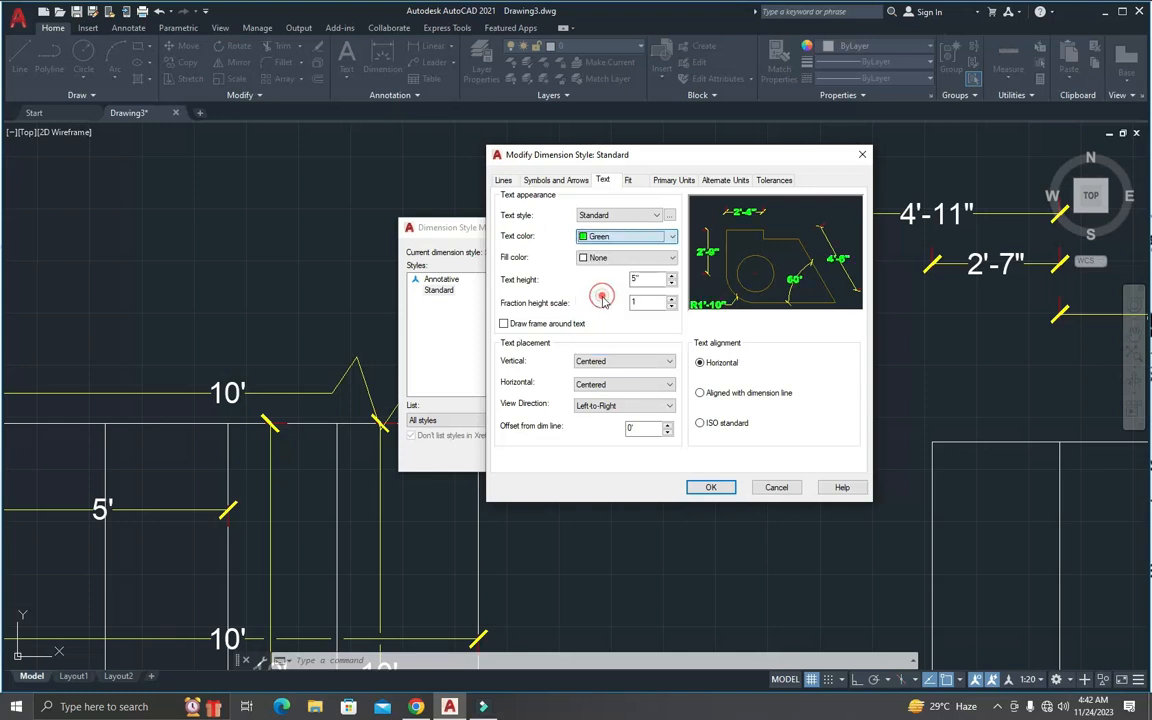
# Step: Try a ByLayer fill color behind the dimension text and return the fill to None
pyautogui.click(640, 257)
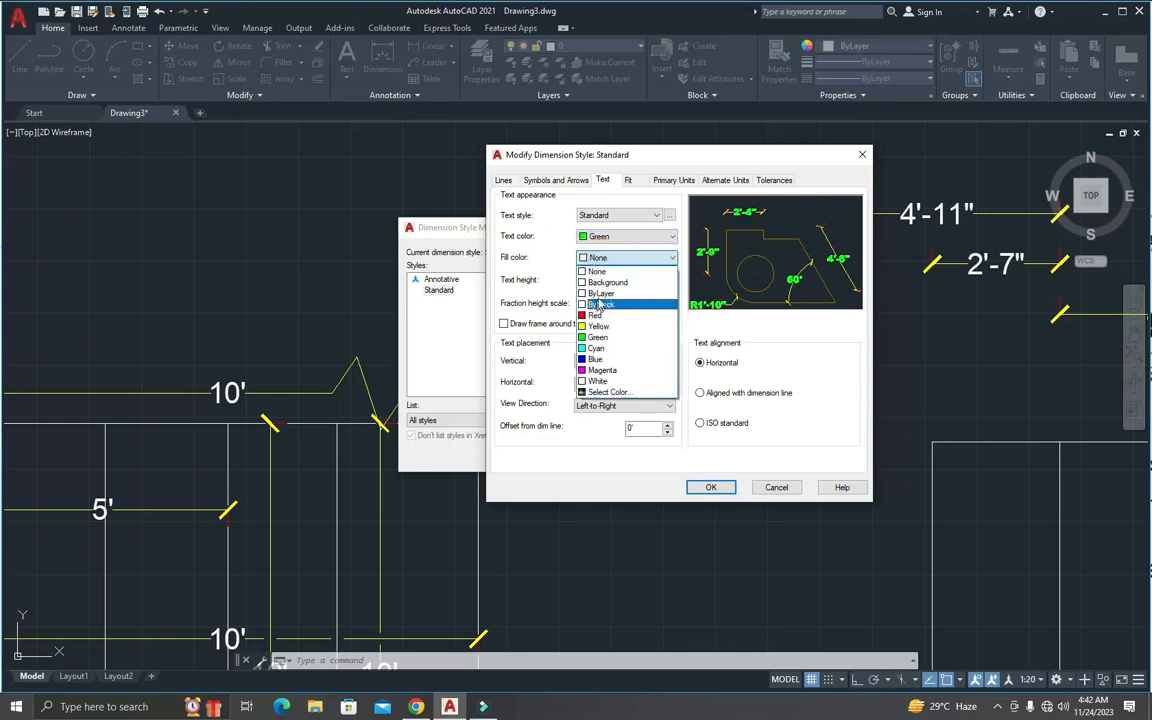
pyautogui.click(598, 300)
pyautogui.click(665, 256)
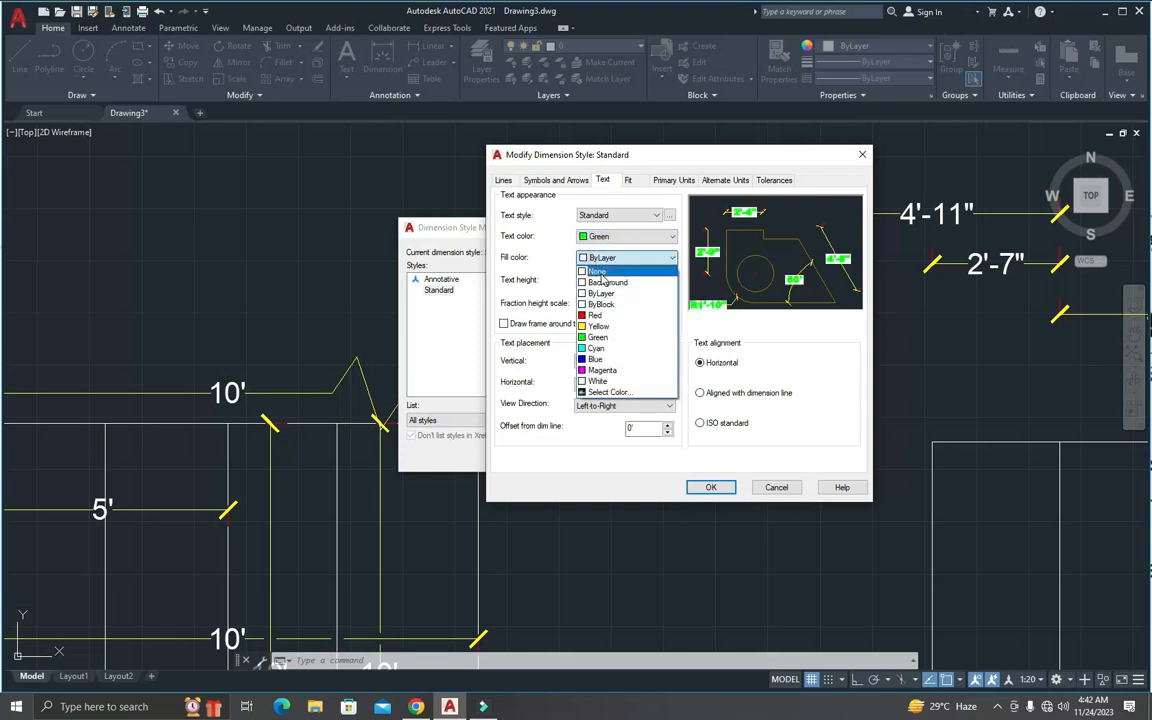
pyautogui.click(601, 274)
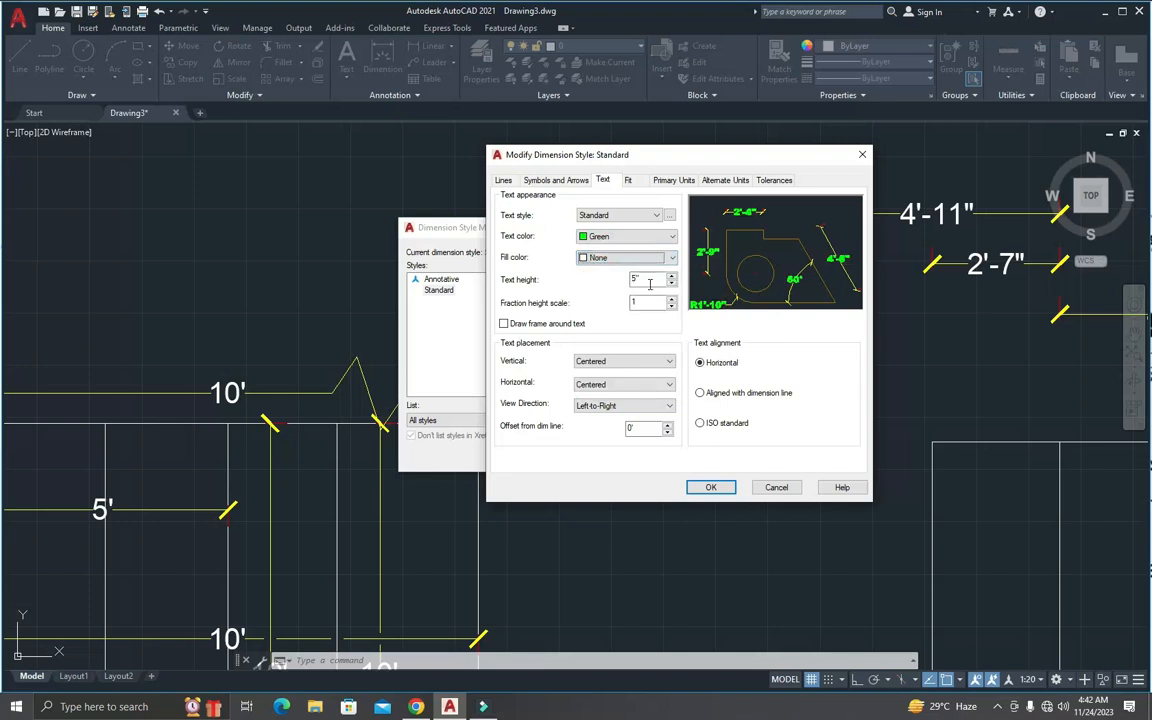
# Step: Set the Standard dimension style's text height to 6"
pyautogui.click(645, 282)
pyautogui.click(630, 281)
pyautogui.moveTo(642, 280); pyautogui.dragTo(614, 278)
pyautogui.write('6')
# Step: Review the Standard style's line, arrow, text and fit settings, including the overall dimension scale, and return to the text settings
pyautogui.click(526, 181)
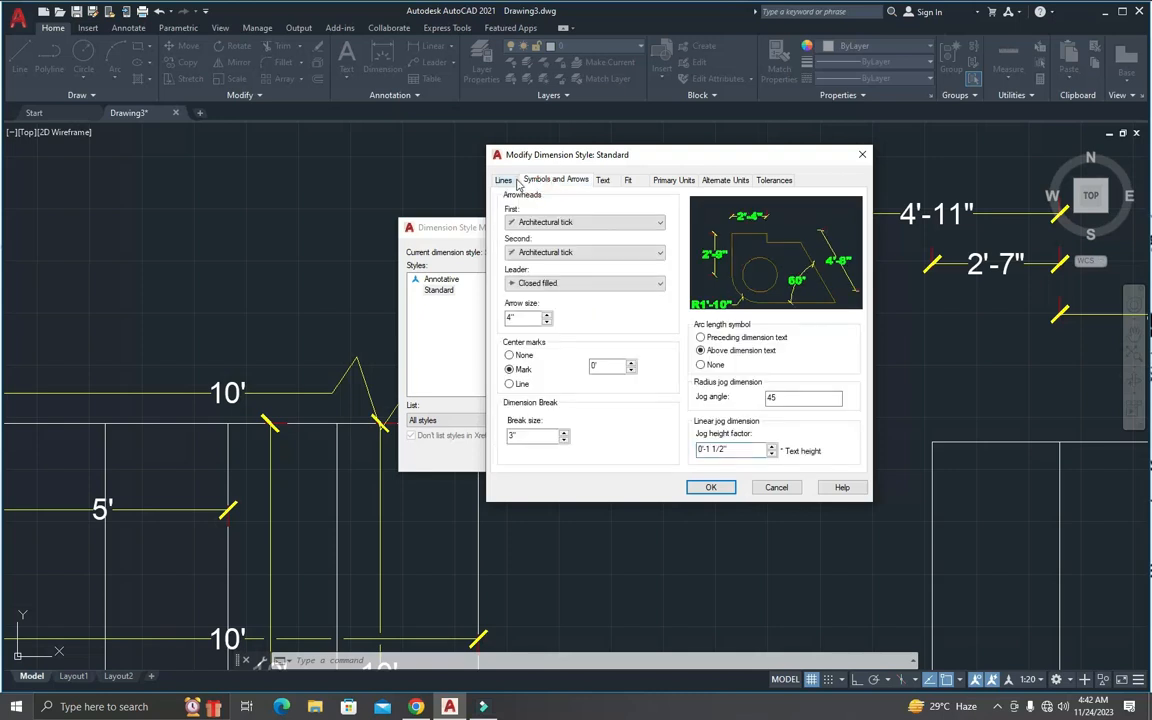
pyautogui.click(503, 180)
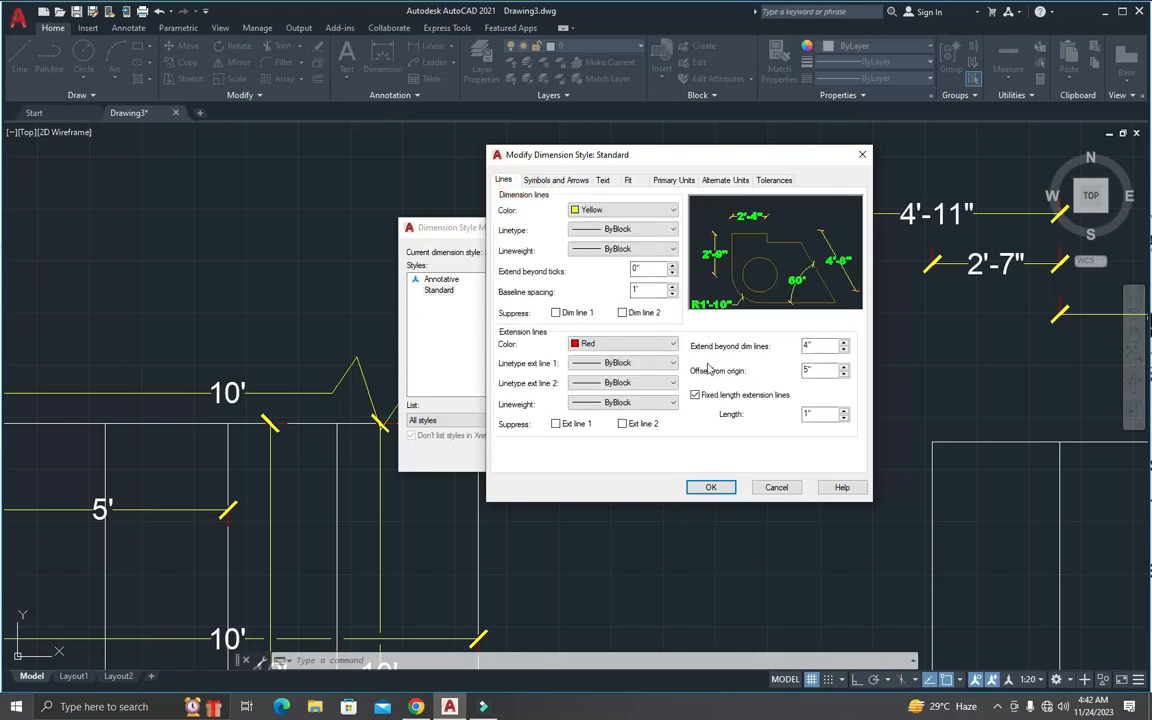
pyautogui.click(552, 181)
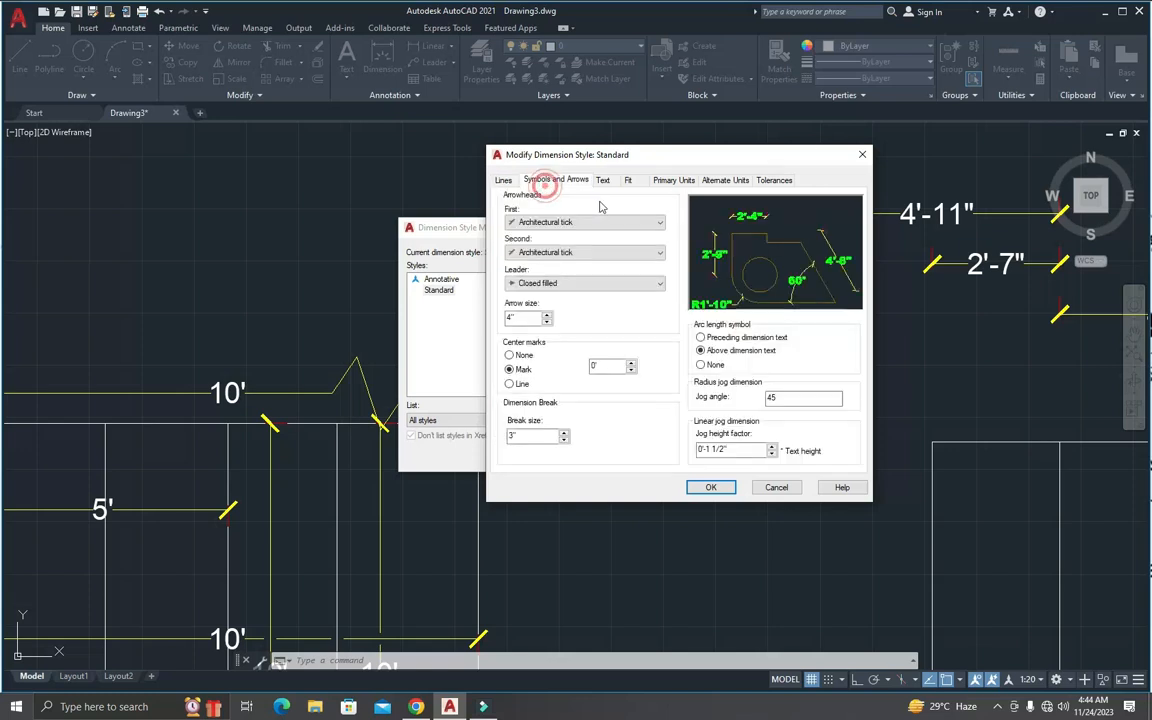
pyautogui.click(602, 181)
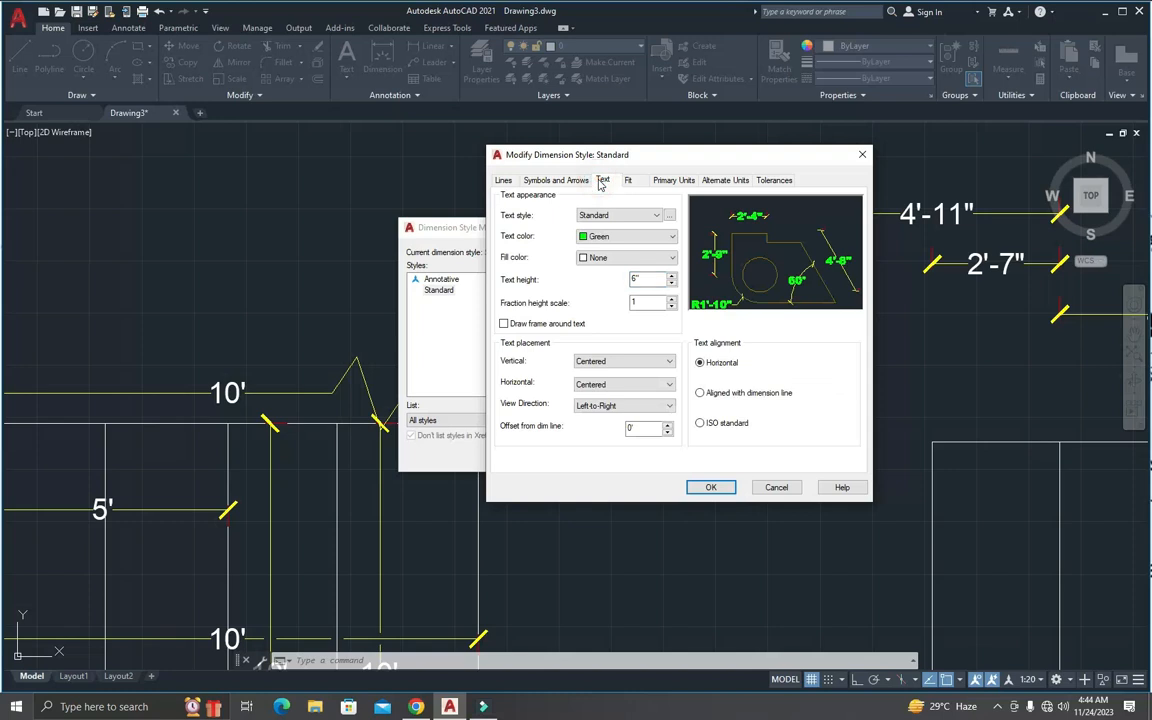
pyautogui.click(628, 180)
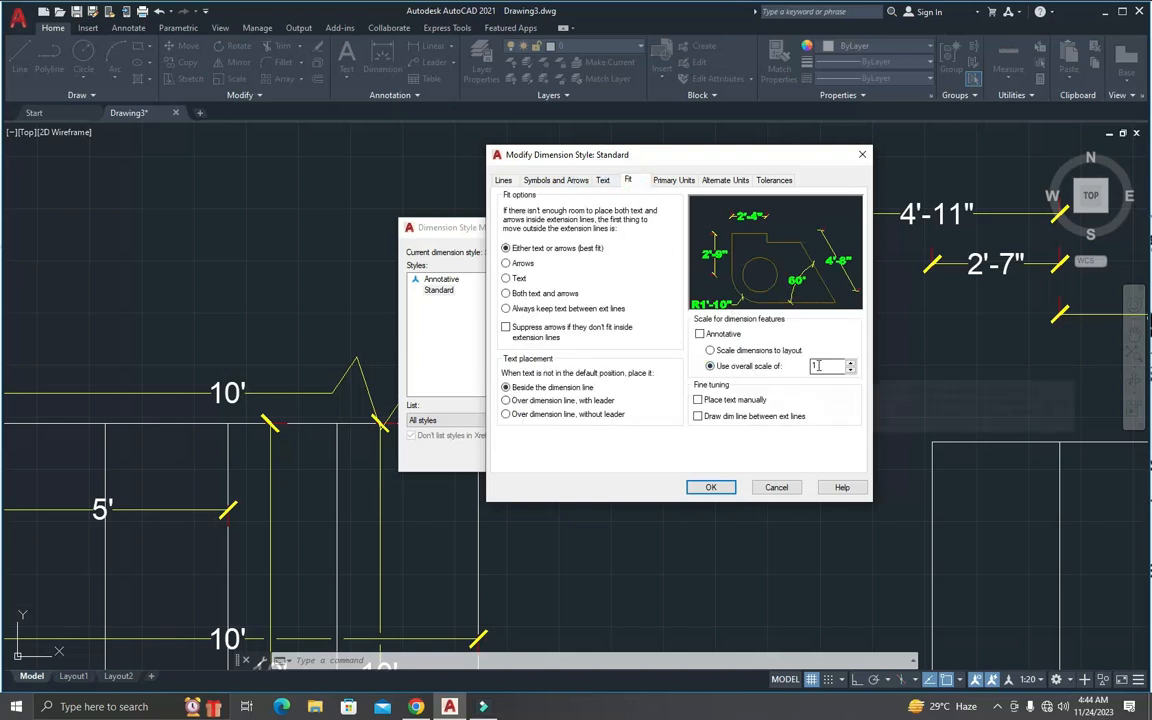
pyautogui.click(601, 181)
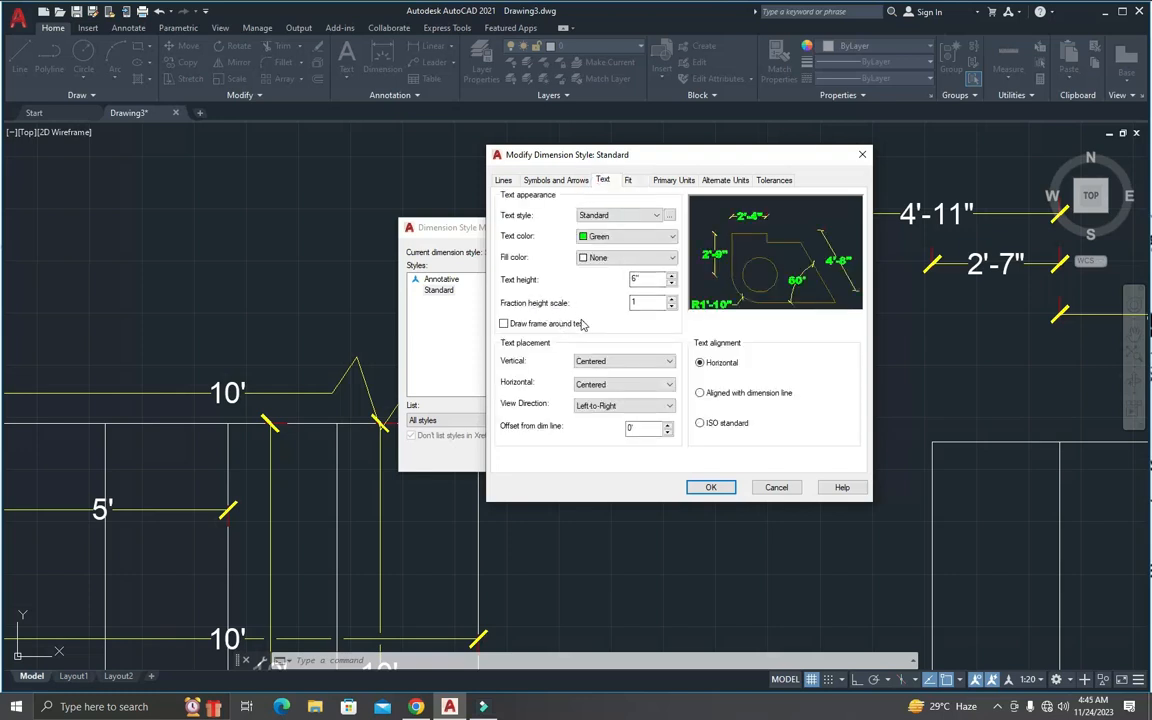
# Step: Try drawing a frame around the dimension text and leave the option off
pyautogui.click(531, 329)
pyautogui.click(531, 329)
pyautogui.click(531, 329)
# Step: Set the dimension text placement to Above vertically and At Ext Line 1 horizontally
pyautogui.click(591, 361)
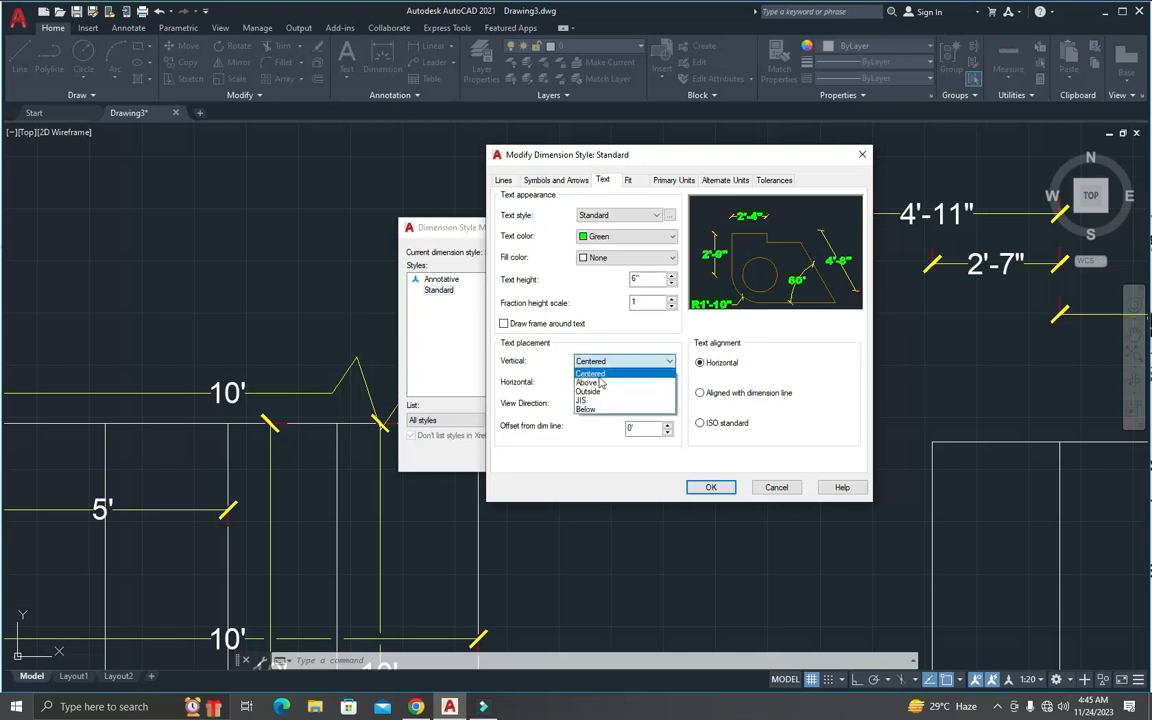
pyautogui.click(601, 382)
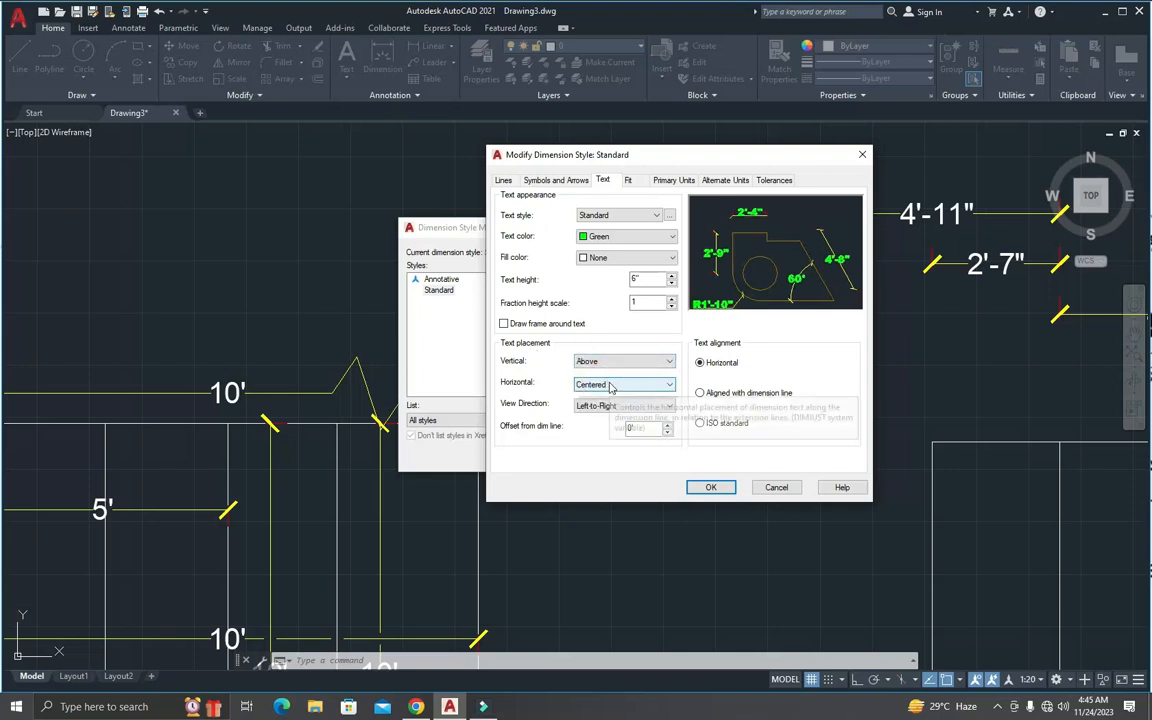
pyautogui.click(612, 386)
pyautogui.click(604, 406)
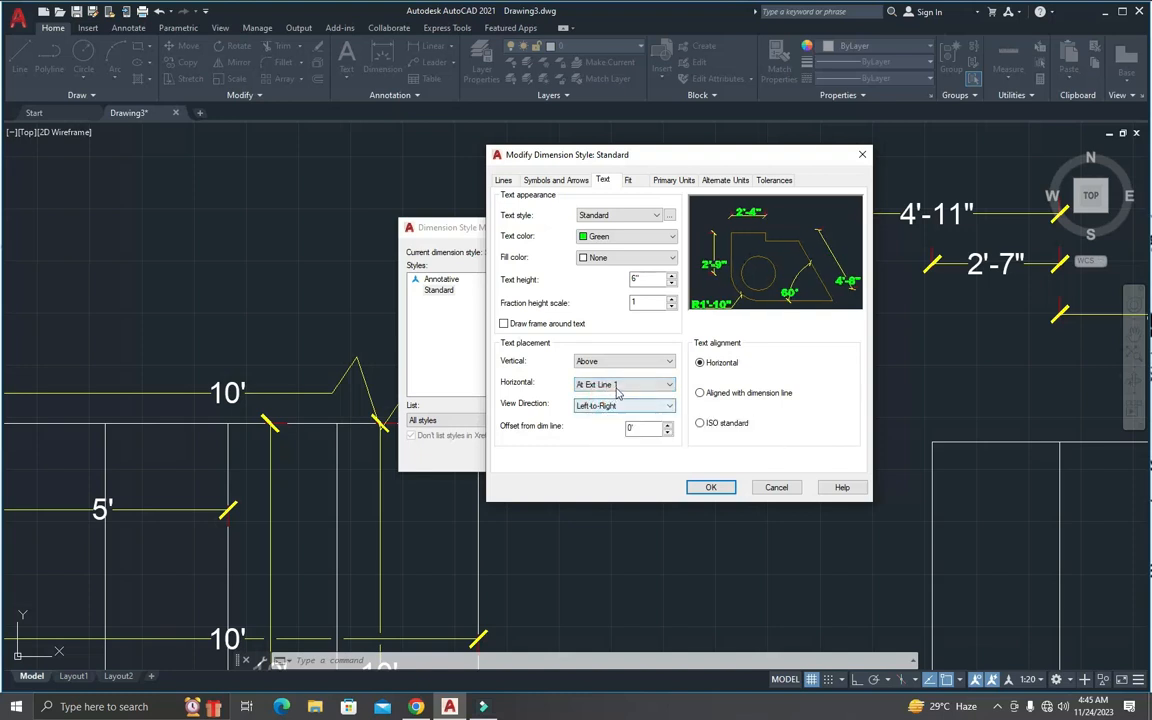
# Step: Set the horizontal dimension text placement to Centered and check the view direction options, leaving Left-to-Right selected
pyautogui.click(615, 385)
pyautogui.click(604, 397)
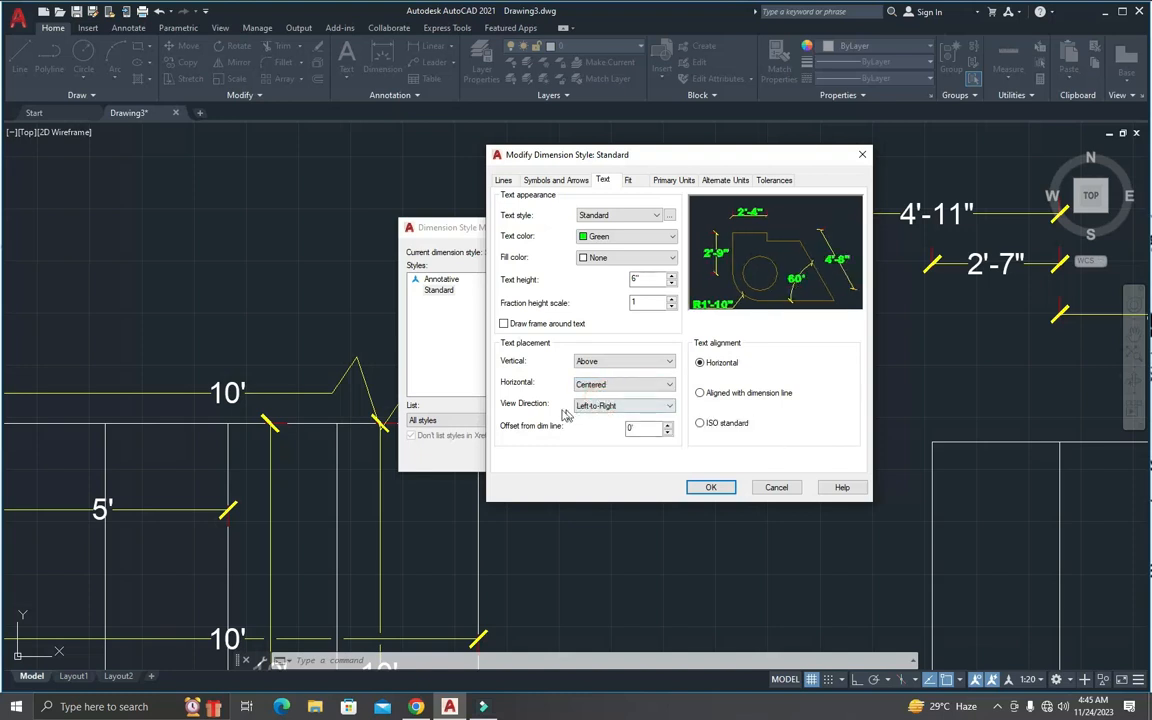
pyautogui.click(598, 413)
pyautogui.click(600, 420)
pyautogui.click(606, 410)
pyautogui.click(606, 408)
pyautogui.click(606, 406)
pyautogui.click(598, 413)
pyautogui.click(631, 428)
# Step: Try aligning the dimension text with the dimension line, choose ISO standard text alignment instead, and open the style's fit settings
pyautogui.click(549, 182)
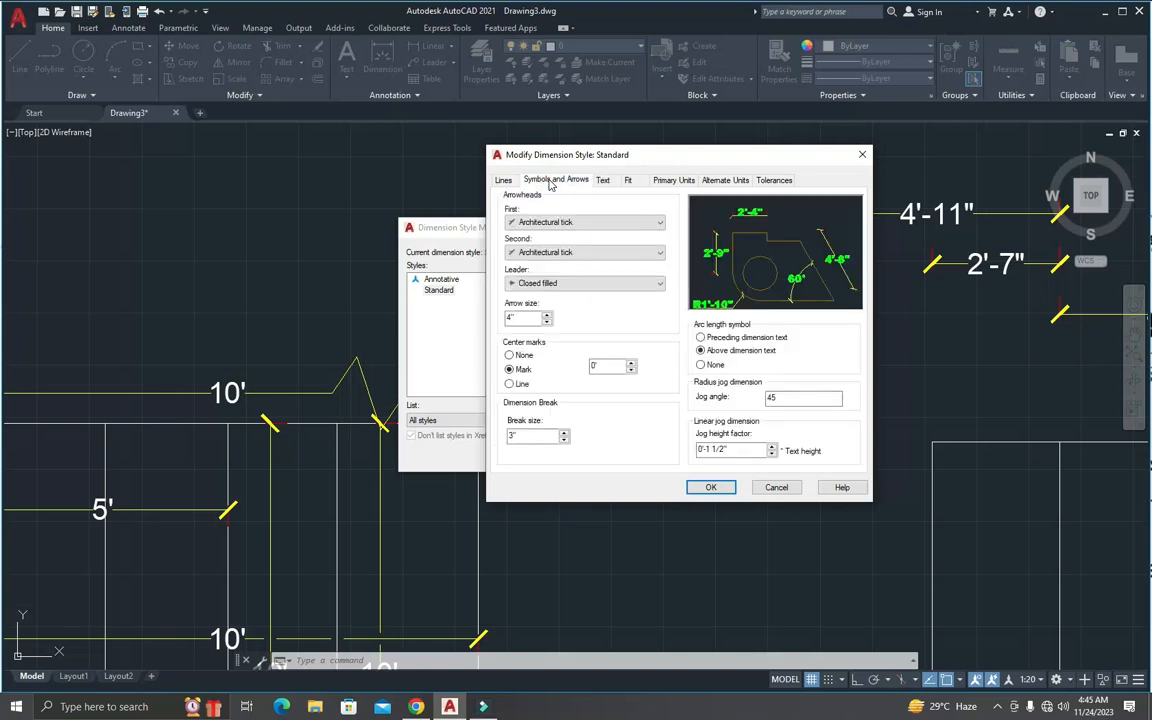
pyautogui.click(503, 180)
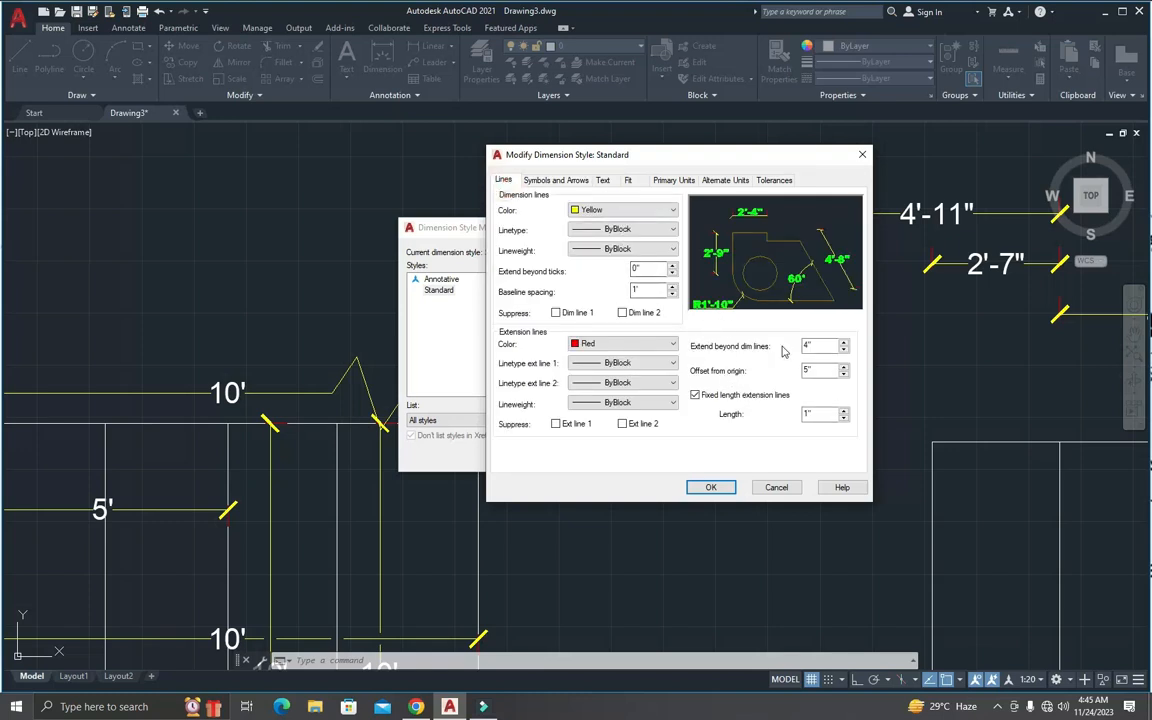
pyautogui.click(603, 181)
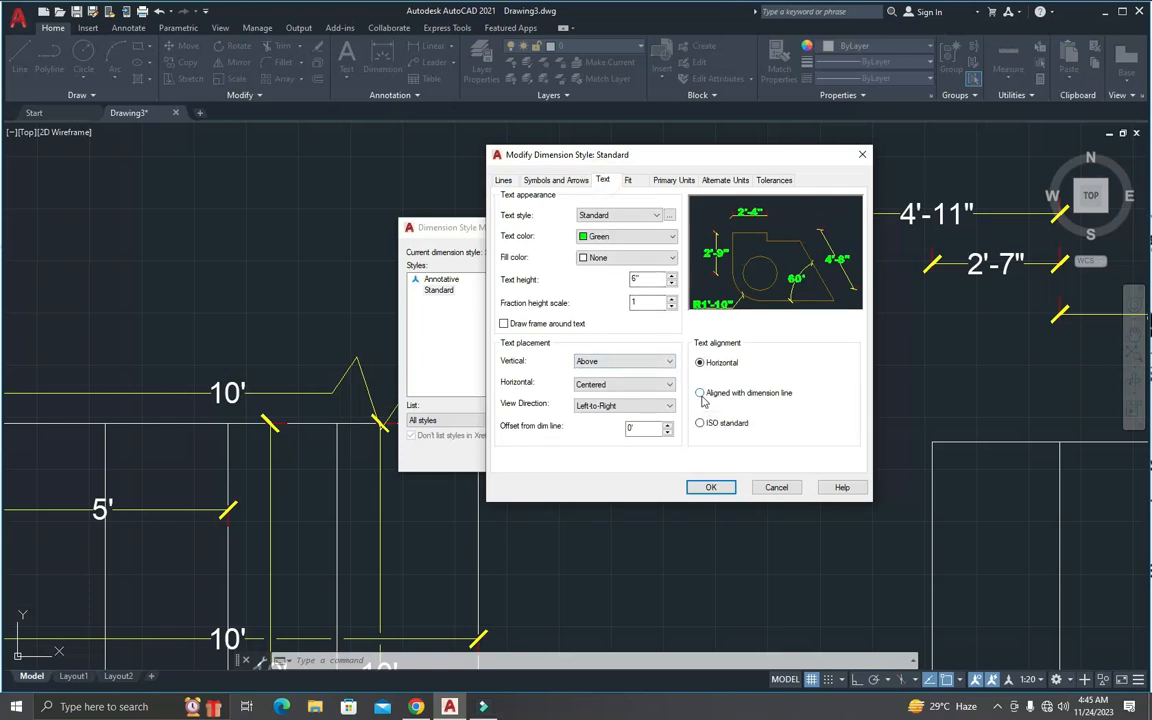
pyautogui.click(699, 394)
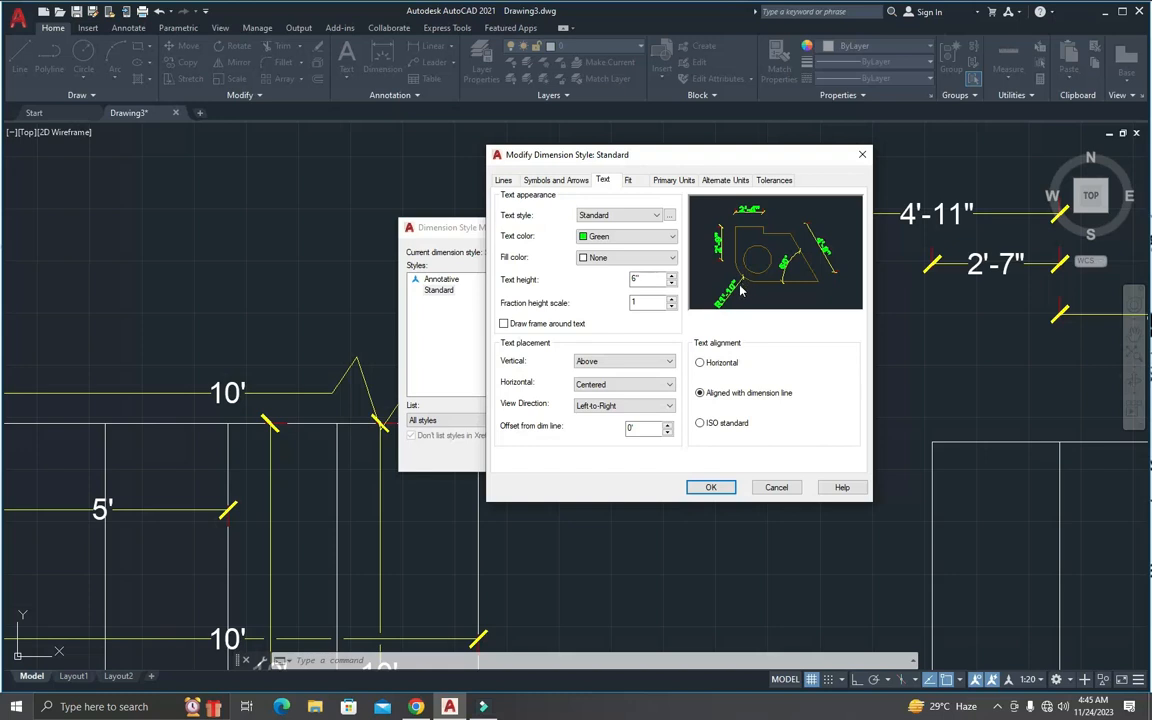
pyautogui.click(702, 424)
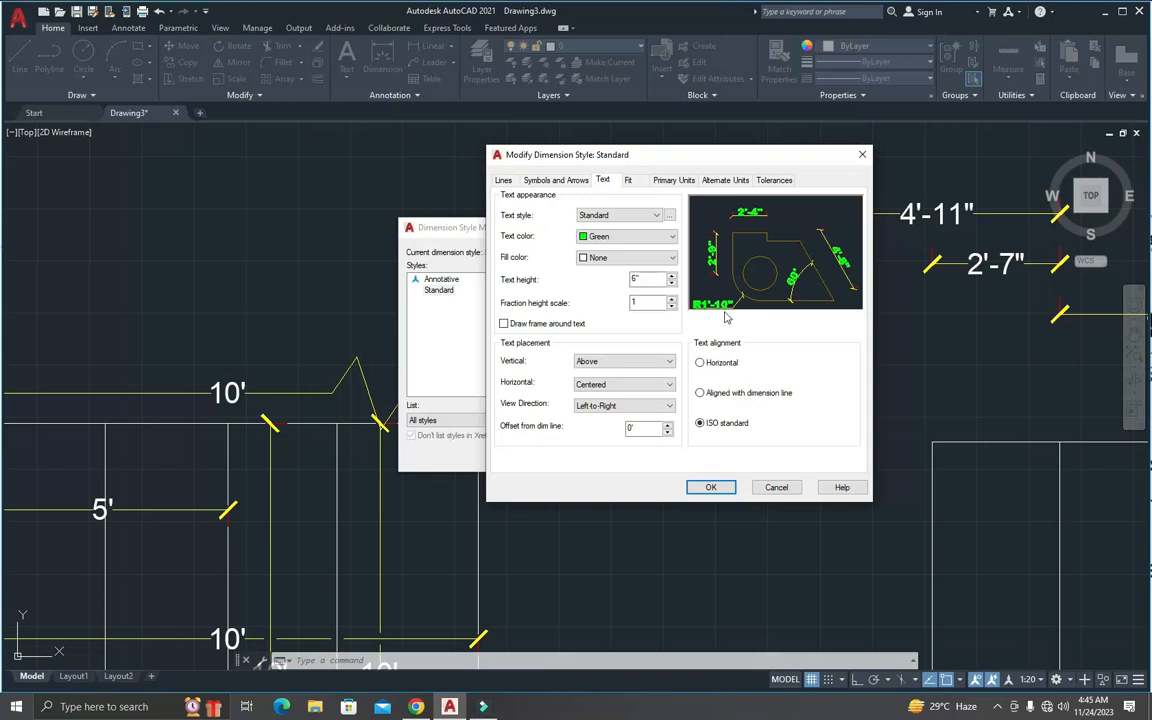
pyautogui.click(629, 181)
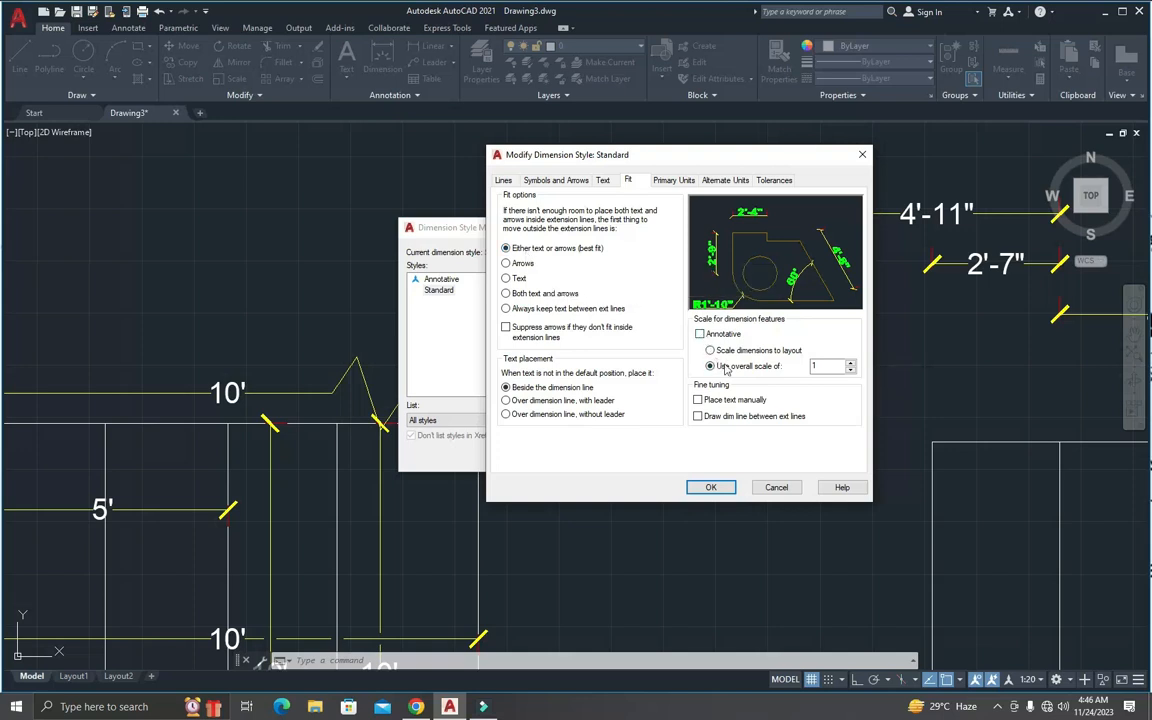
# Step: Open the dimension style's primary units settings and choose Architectural as the linear unit format
pyautogui.click(817, 367)
pyautogui.click(668, 181)
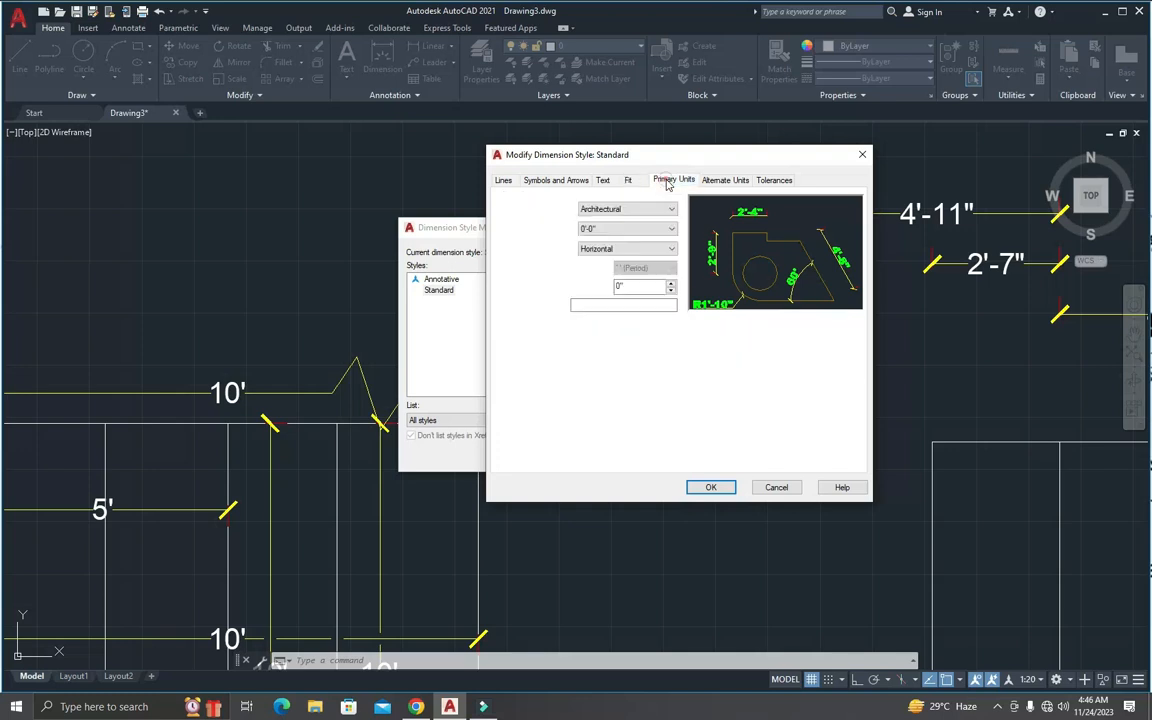
pyautogui.click(617, 210)
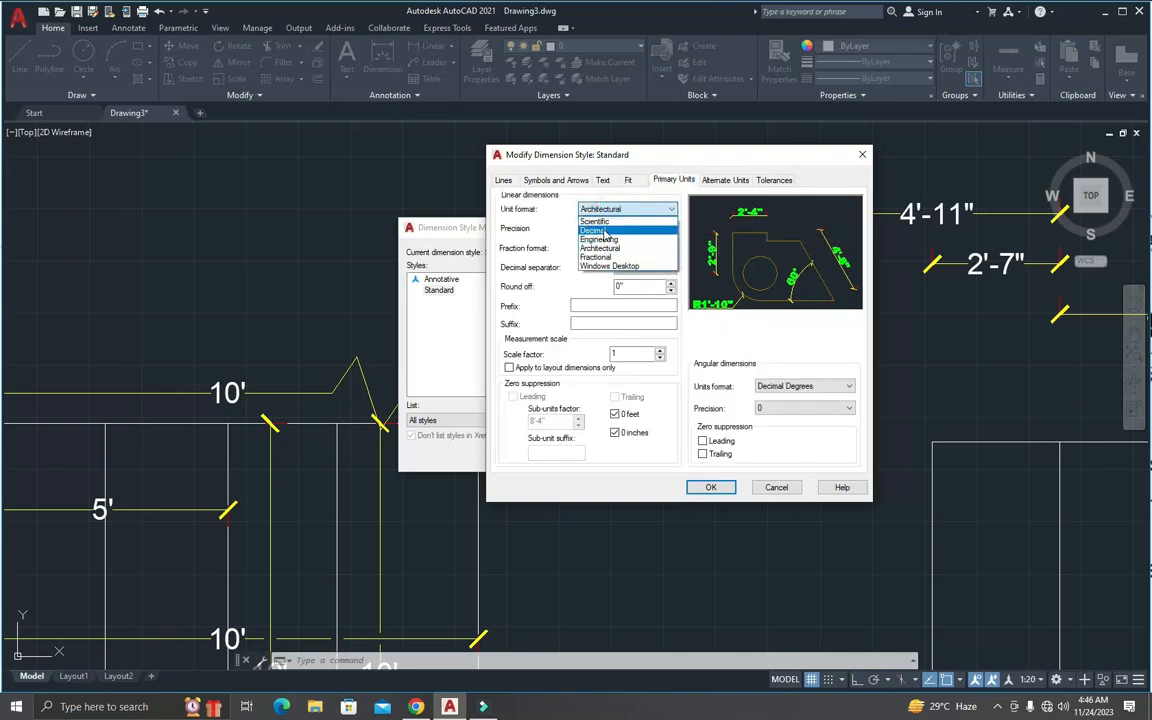
pyautogui.click(600, 248)
pyautogui.click(600, 248)
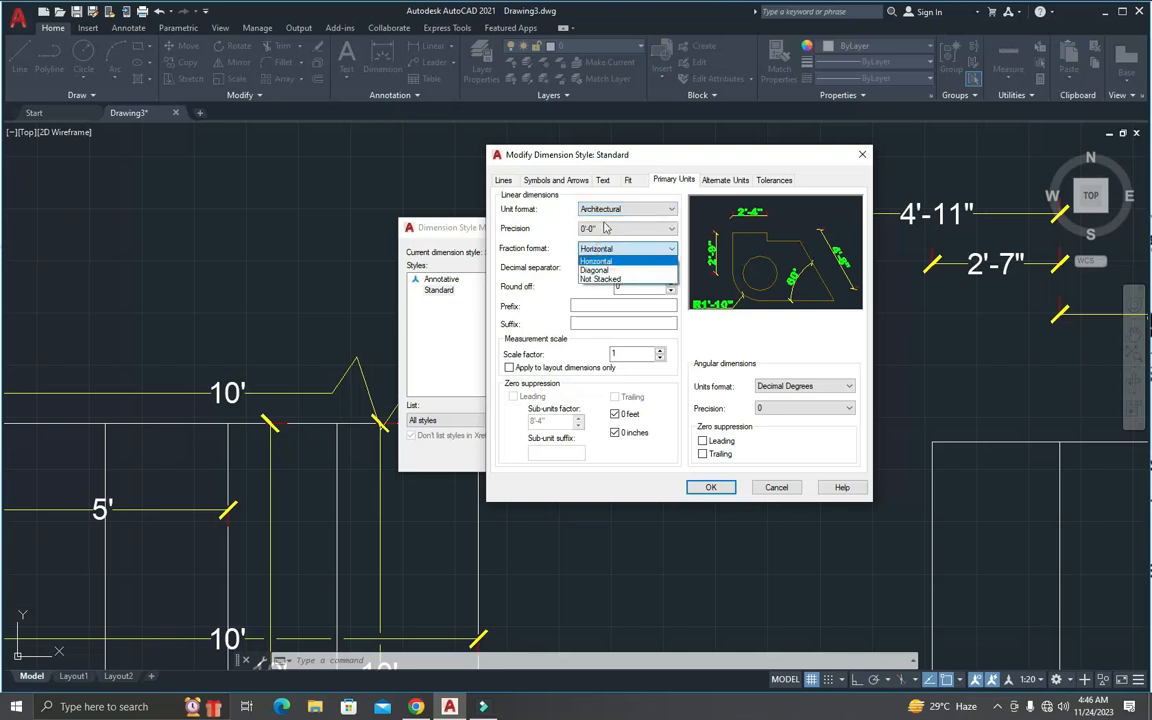
# Step: Check the linear precision, try the Diagonal fraction format and set the fraction format back to Horizontal
pyautogui.click(603, 234)
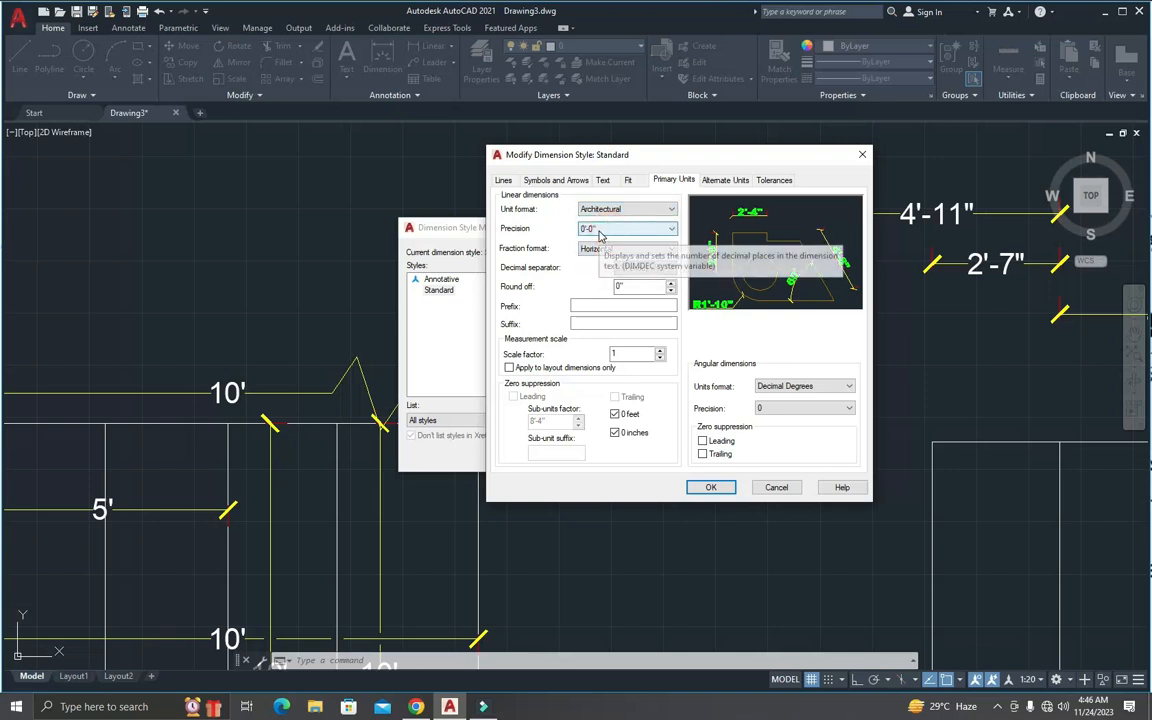
pyautogui.click(598, 250)
pyautogui.click(597, 254)
pyautogui.click(597, 250)
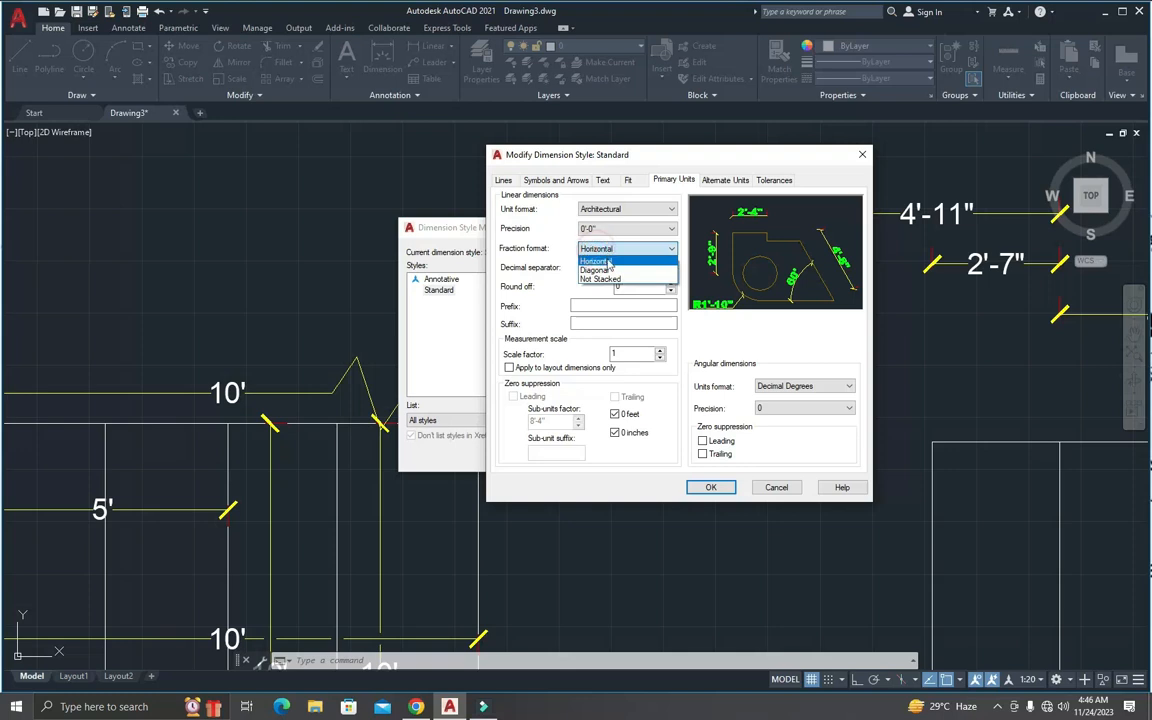
pyautogui.click(596, 270)
pyautogui.click(606, 248)
pyautogui.click(604, 261)
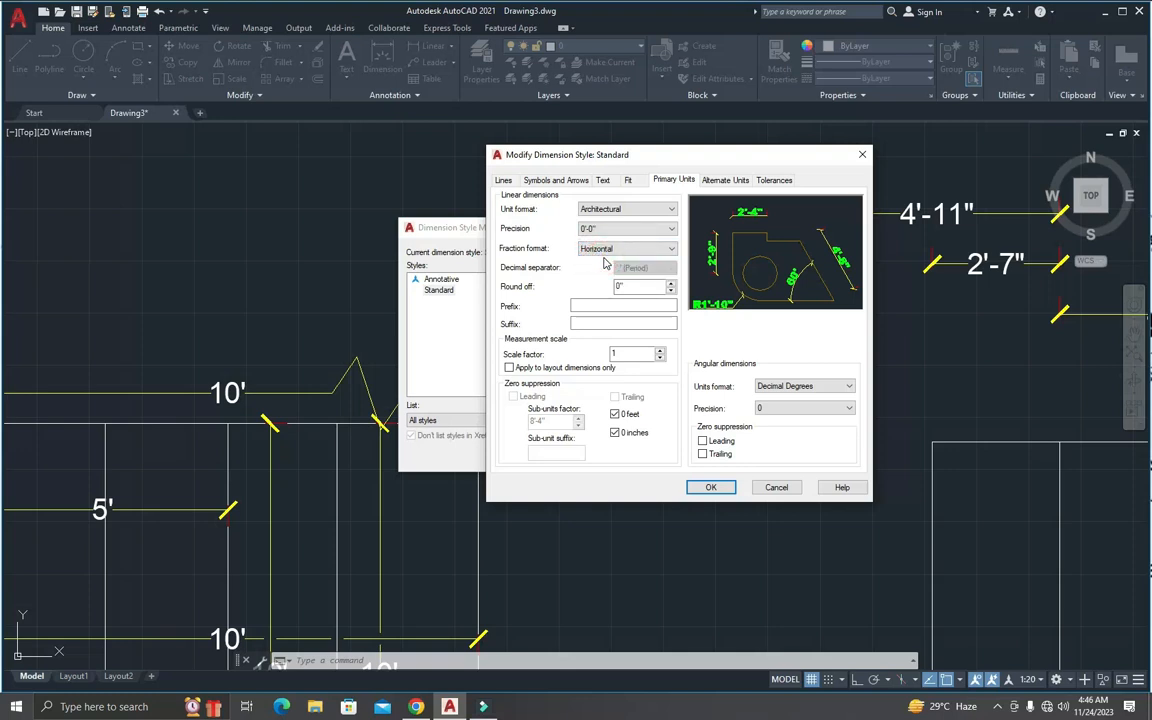
# Step: Try linear precision 0'-0 1/2" with Diagonal fractions, and restore Horizontal fractions and precision 0'-0"
pyautogui.click(605, 229)
pyautogui.click(605, 251)
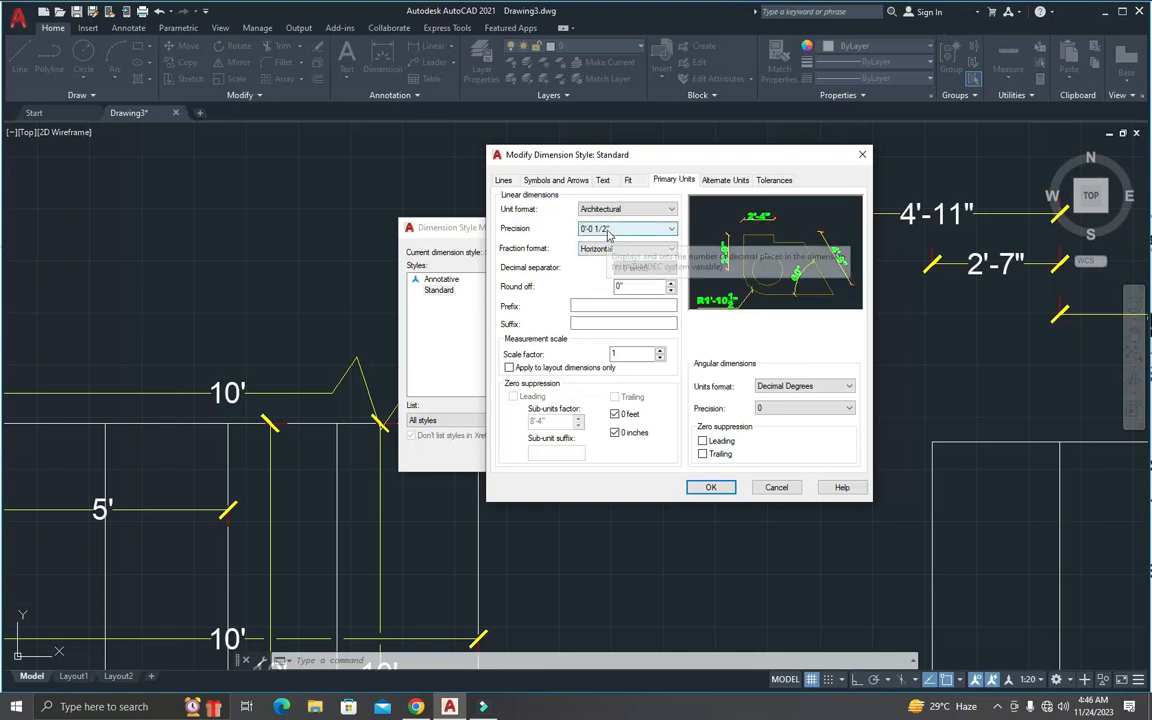
pyautogui.click(605, 250)
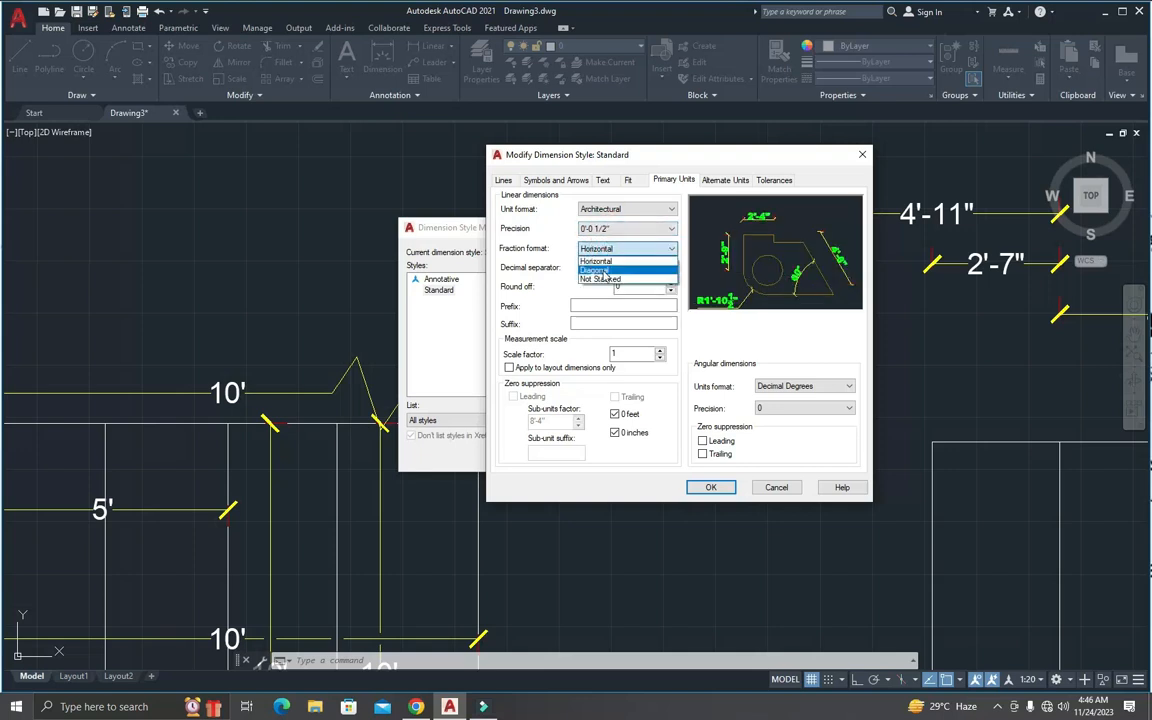
pyautogui.click(600, 271)
pyautogui.click(600, 249)
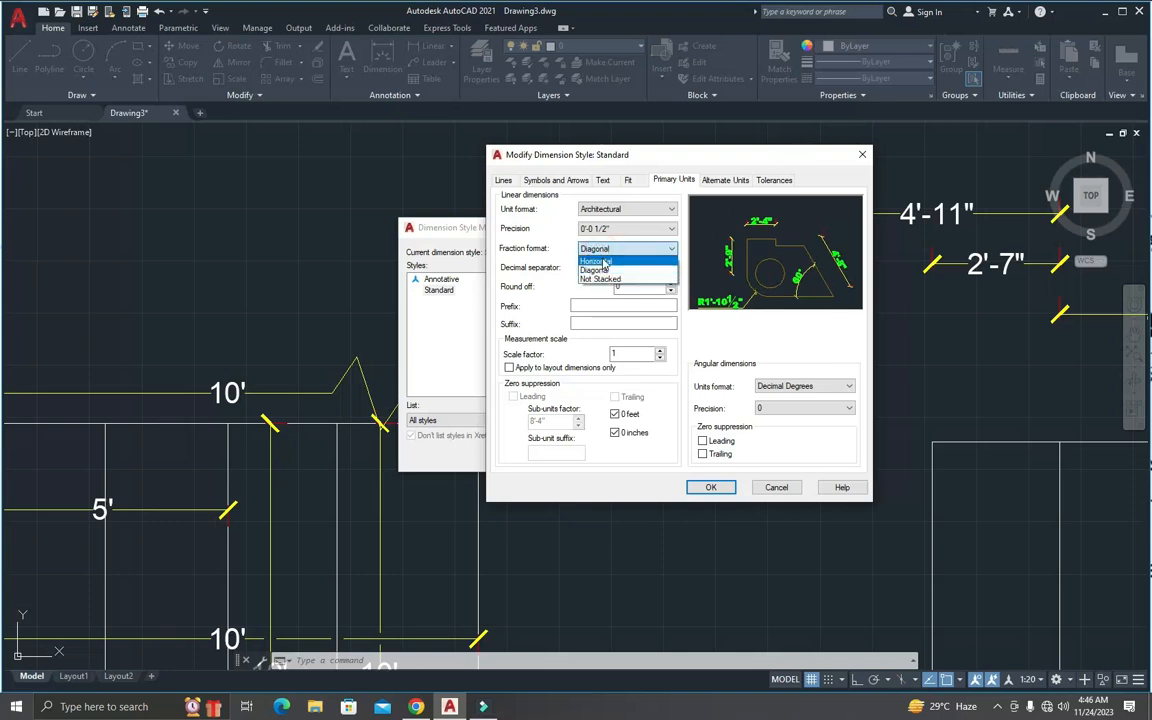
pyautogui.click(598, 260)
pyautogui.click(603, 229)
pyautogui.click(600, 243)
pyautogui.click(605, 249)
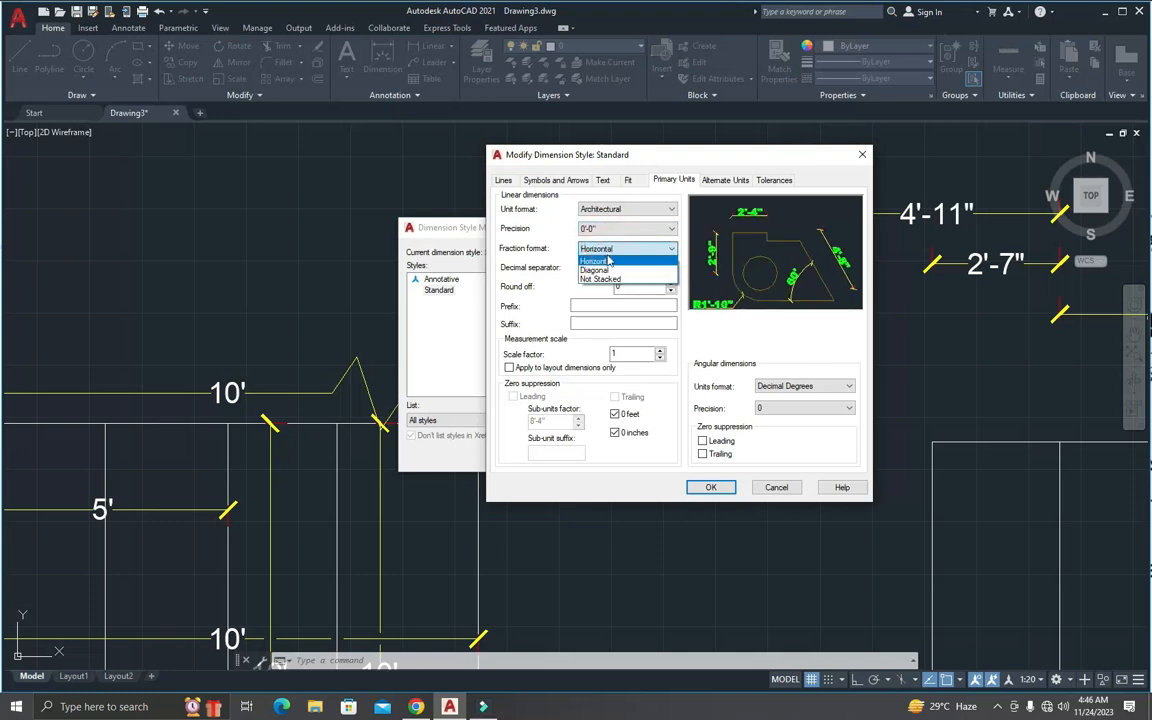
pyautogui.click(576, 243)
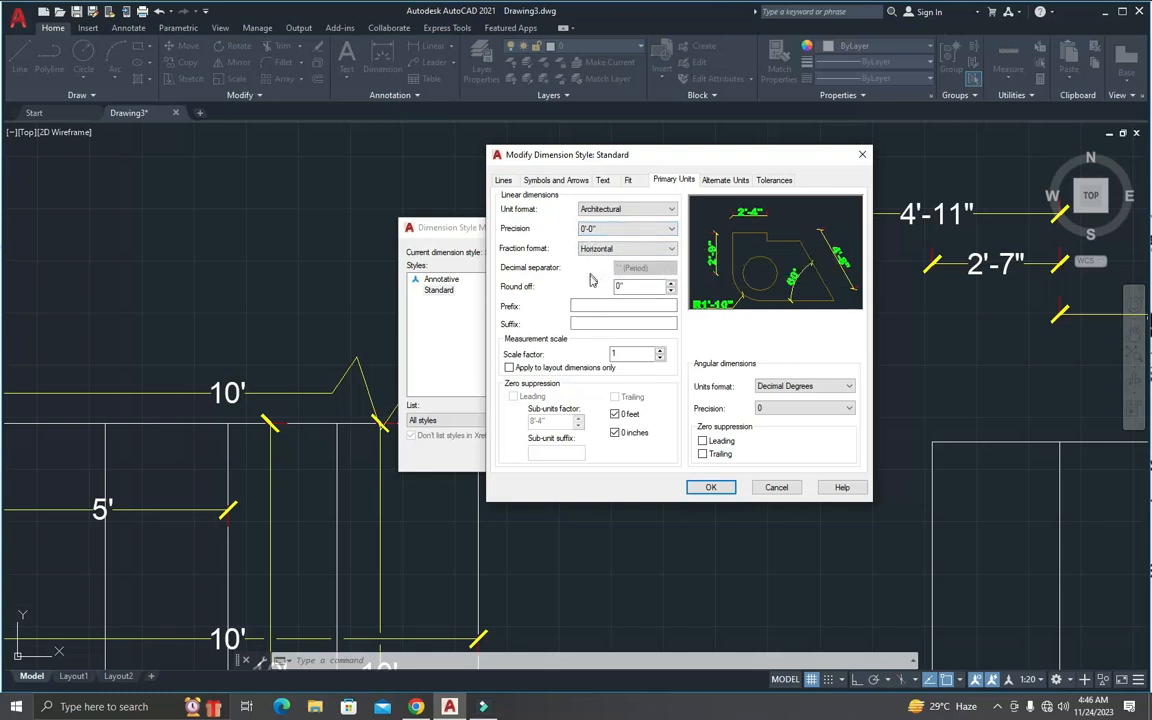
# Step: Check the round-off and prefix settings and set the primary units suffix to ft
pyautogui.click(625, 288)
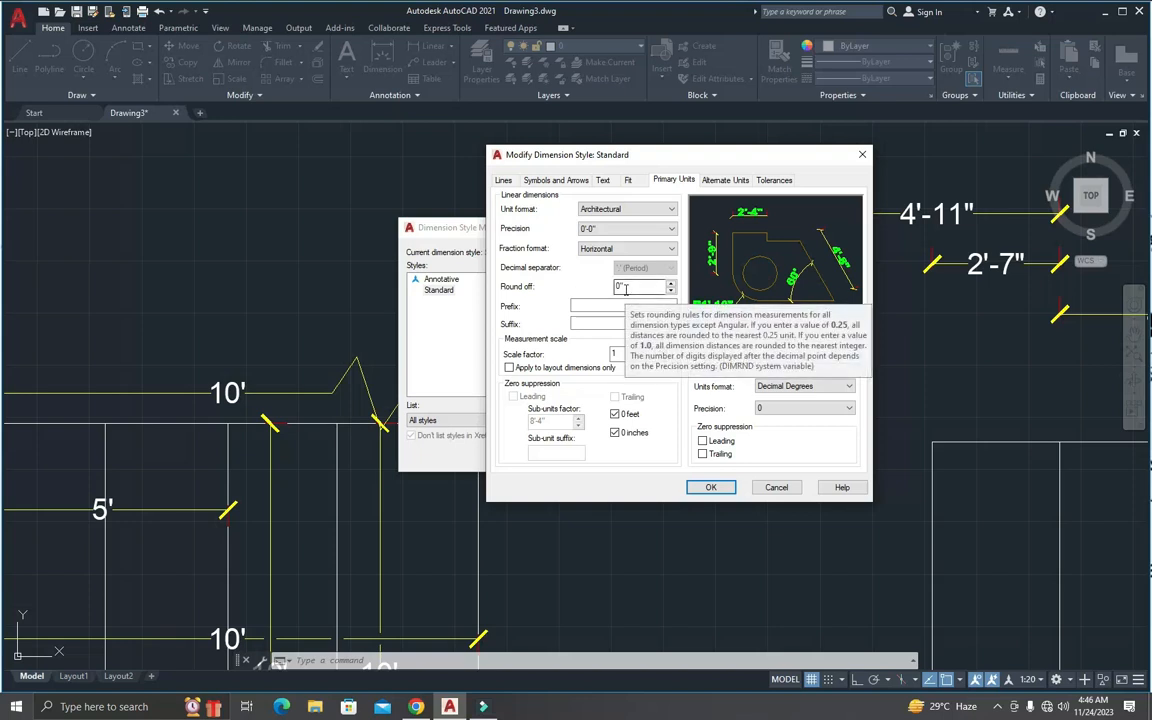
pyautogui.click(585, 306)
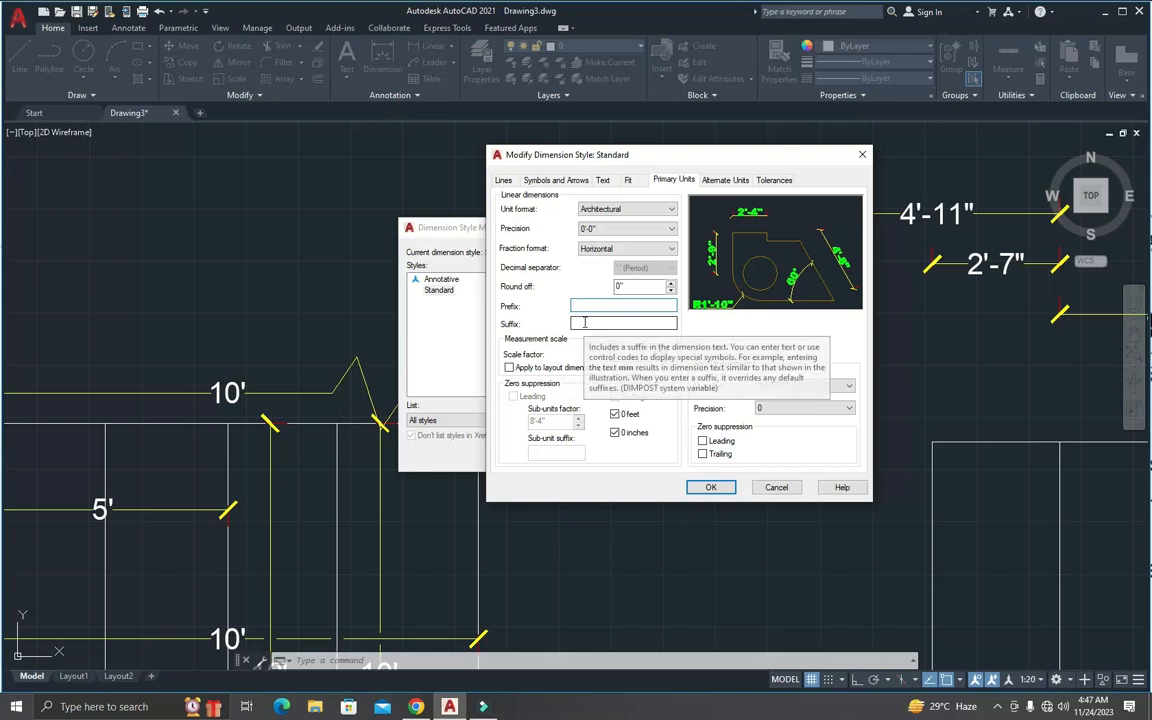
pyautogui.click(585, 323)
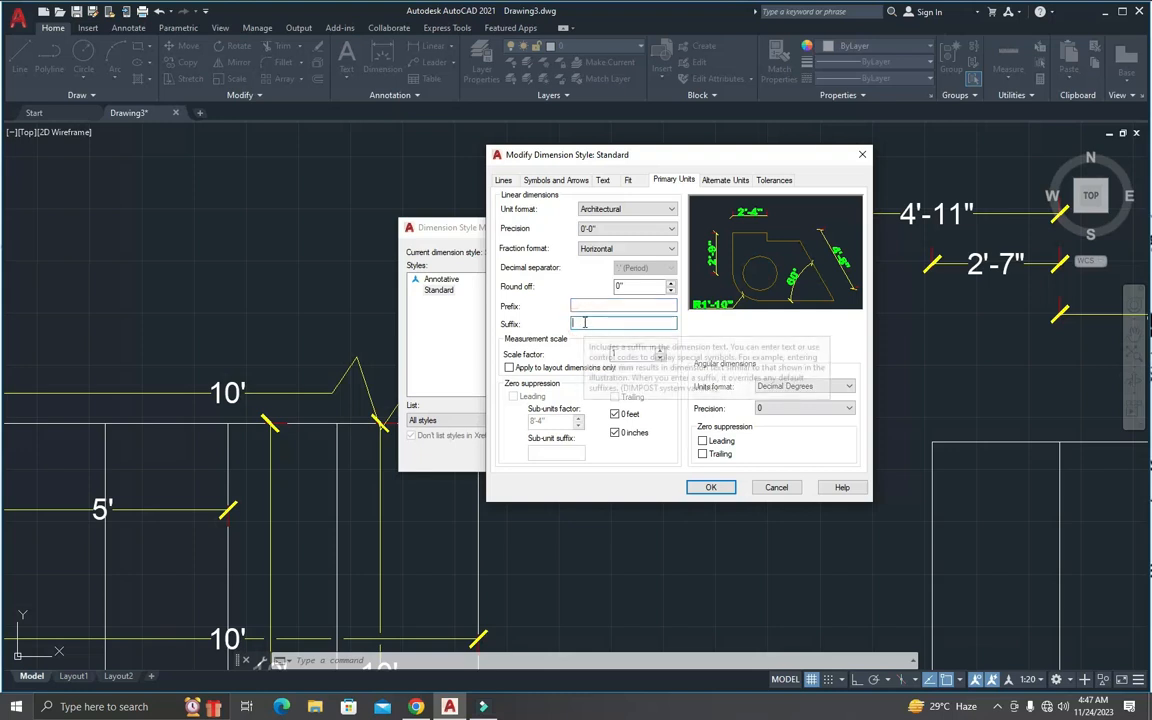
pyautogui.write('ft')
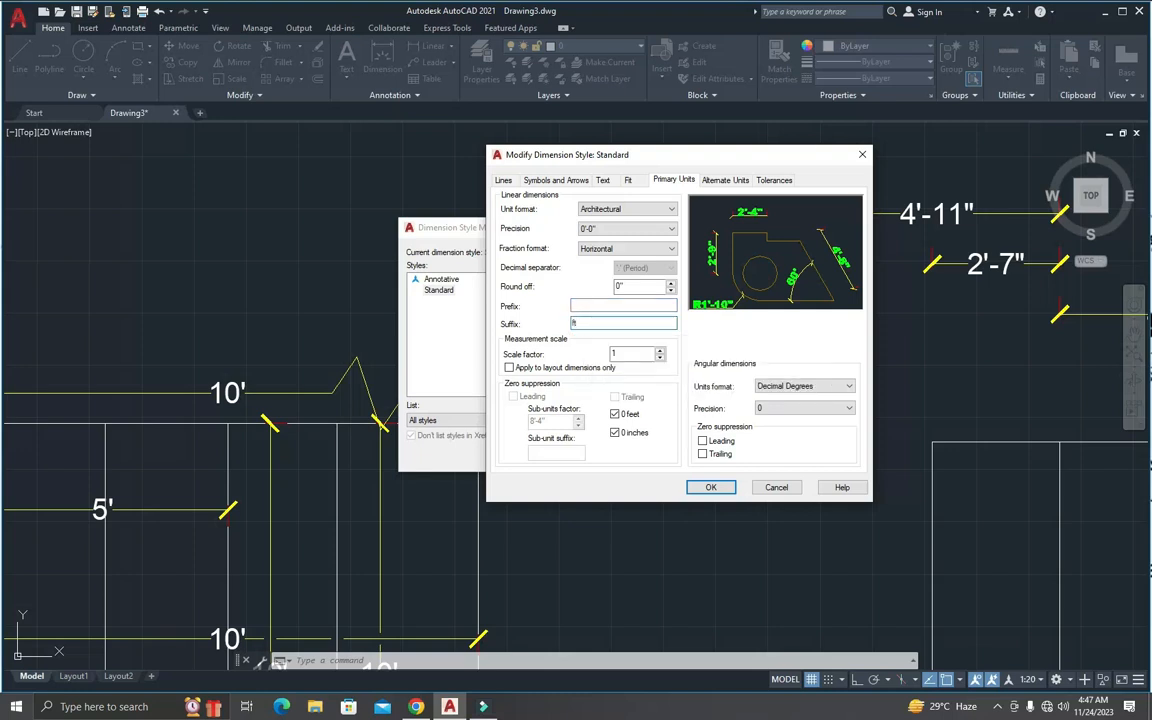
pyautogui.click(608, 305)
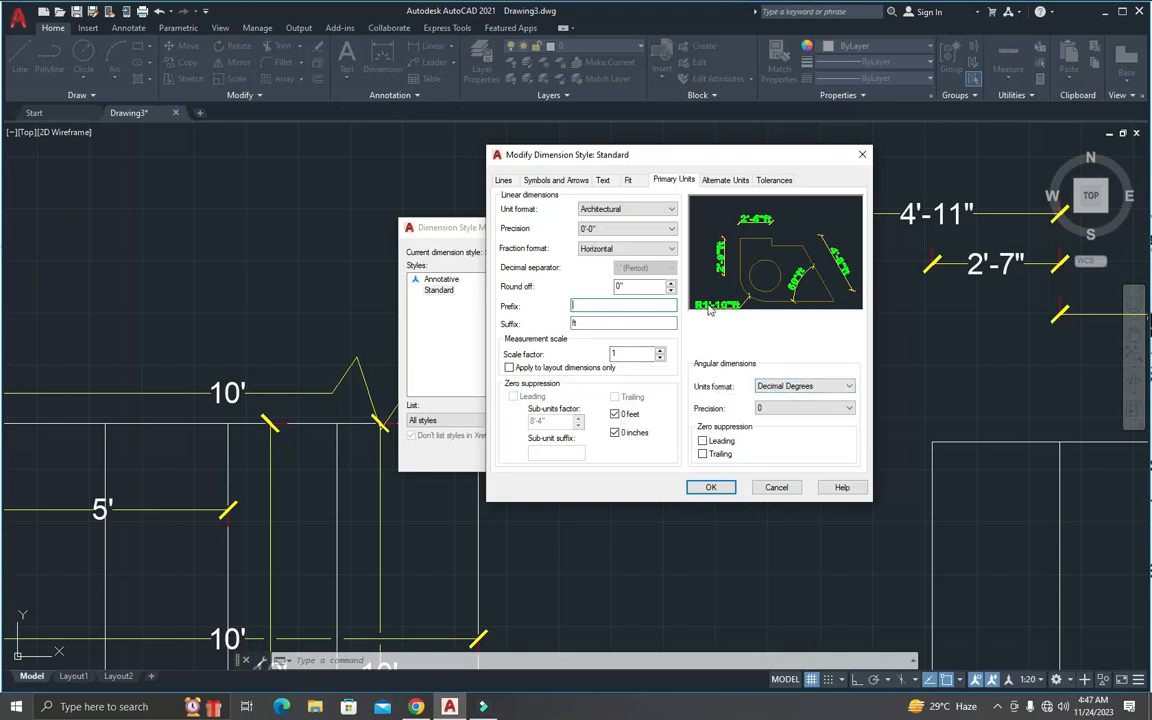
# Step: Try Degrees Minutes Seconds and Gradians as the angular units format, and set it back to Decimal Degrees
pyautogui.click(782, 384)
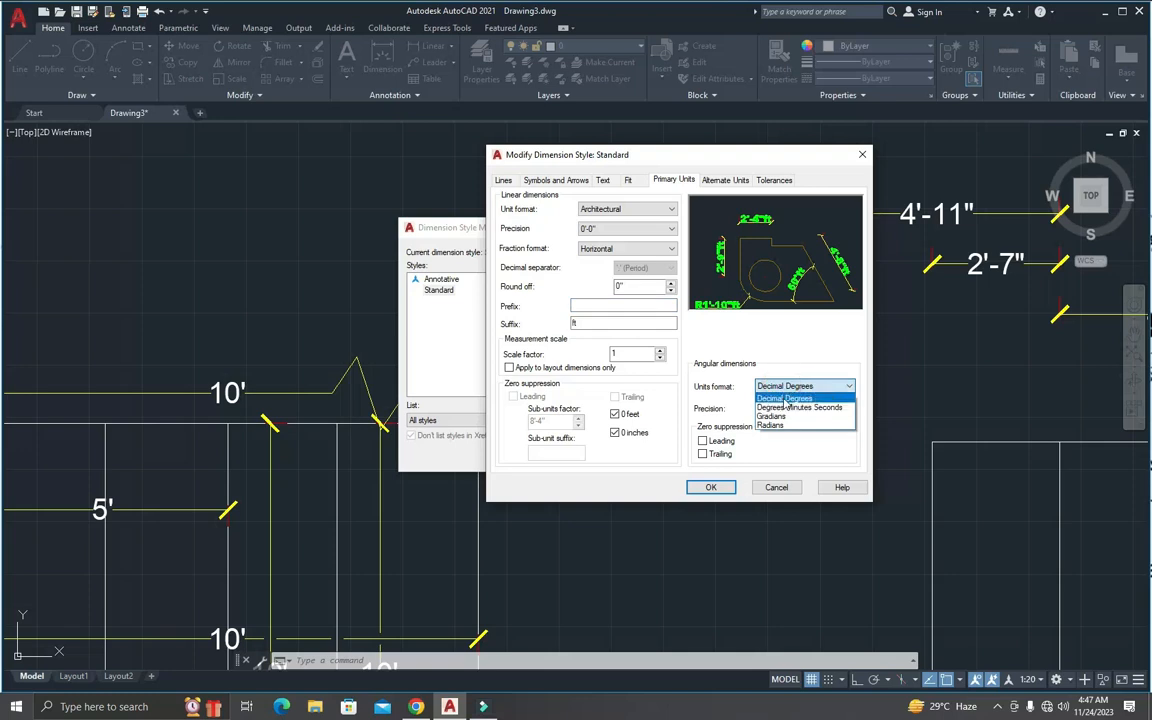
pyautogui.click(784, 397)
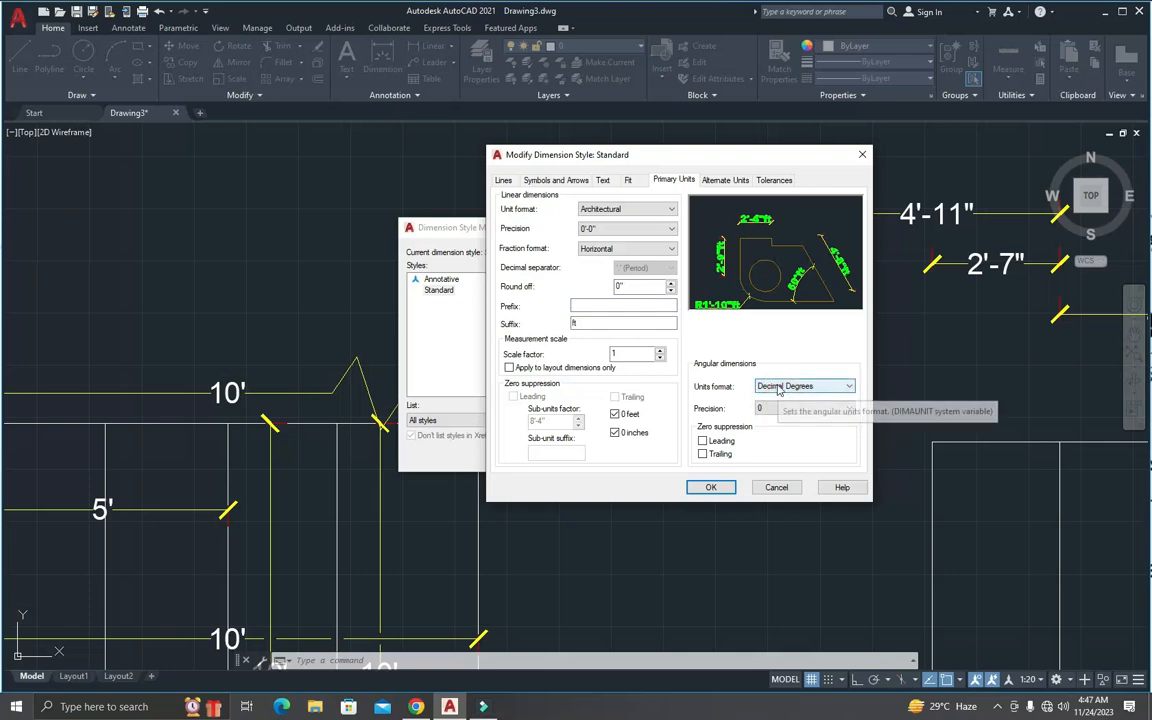
pyautogui.click(779, 388)
pyautogui.click(775, 407)
pyautogui.click(779, 386)
pyautogui.click(783, 415)
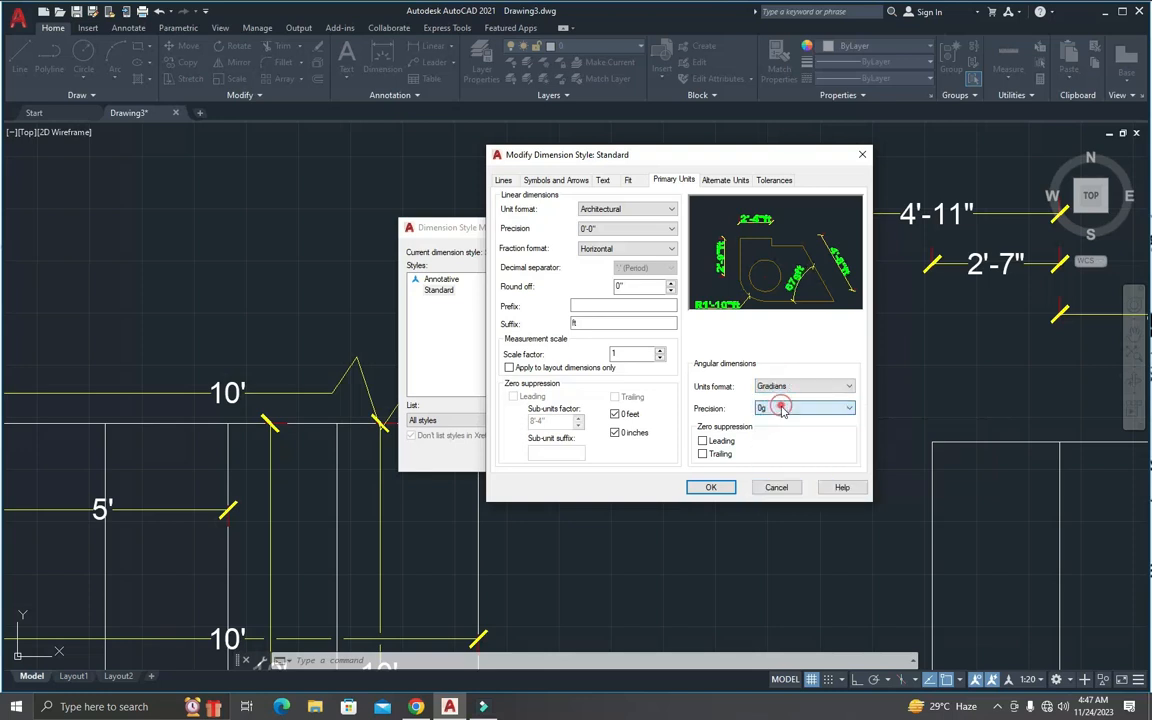
pyautogui.click(782, 386)
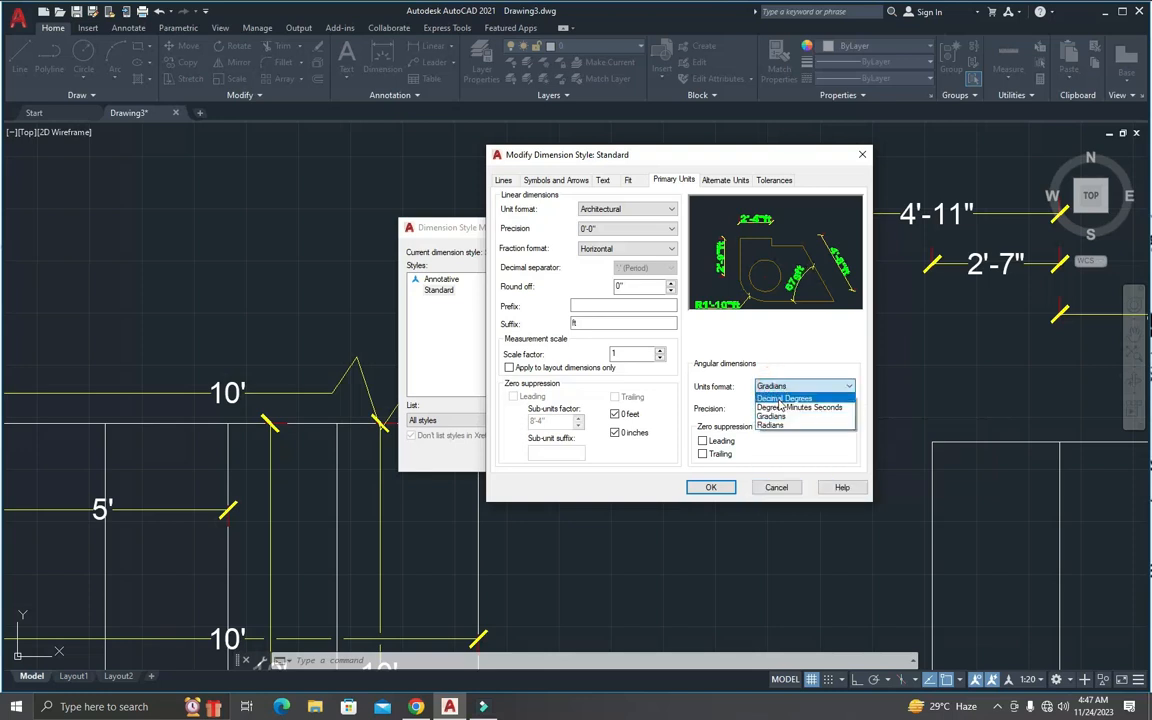
pyautogui.click(780, 400)
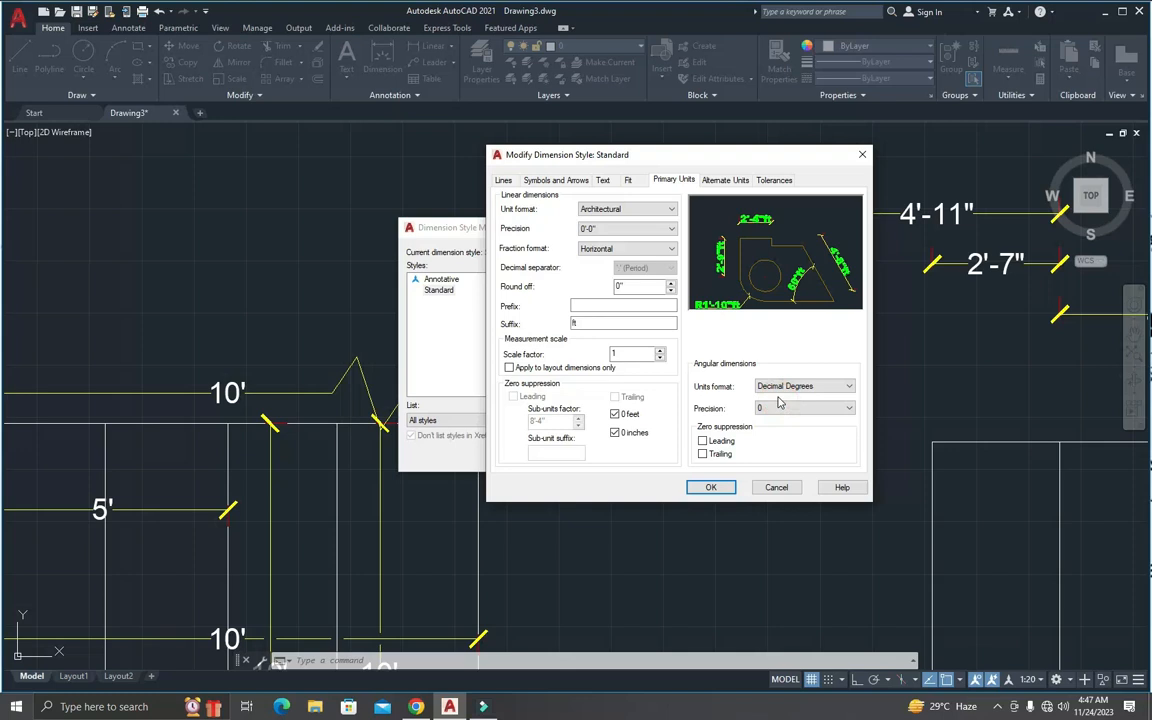
# Step: Suppress leading and trailing zeros in angular dimensions and open the alternate units settings
pyautogui.click(703, 441)
pyautogui.click(704, 454)
pyautogui.click(726, 181)
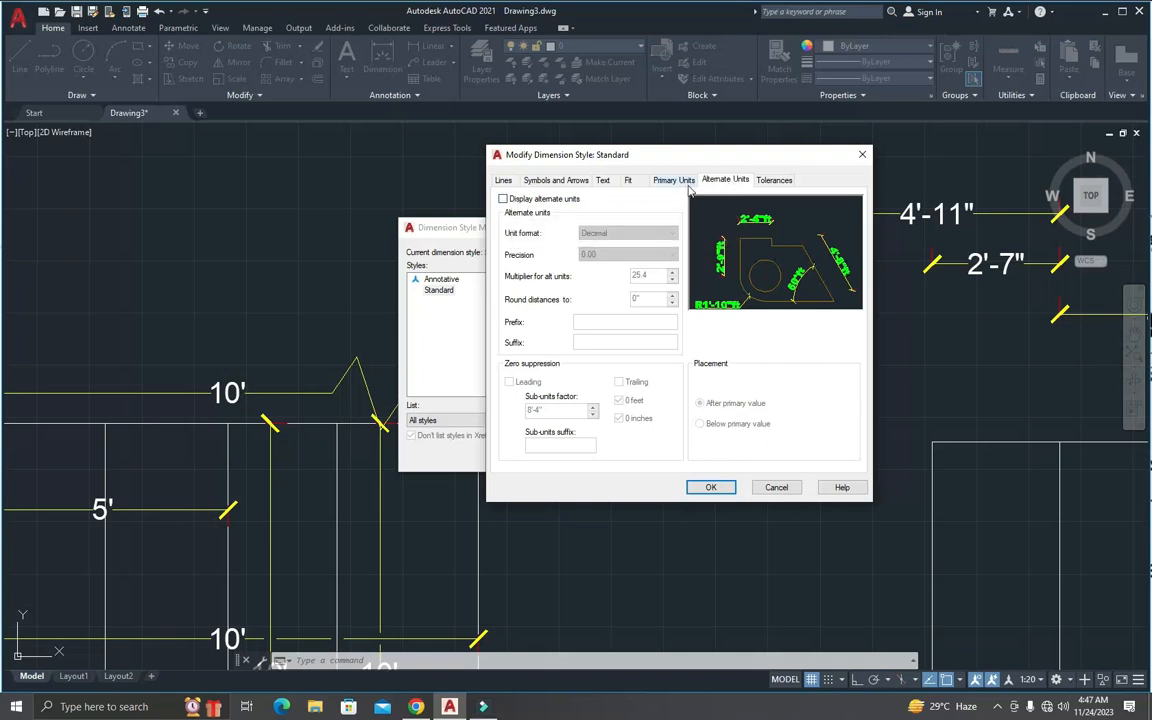
# Step: Review the primary units settings again and turn on the display of alternate units
pyautogui.click(684, 182)
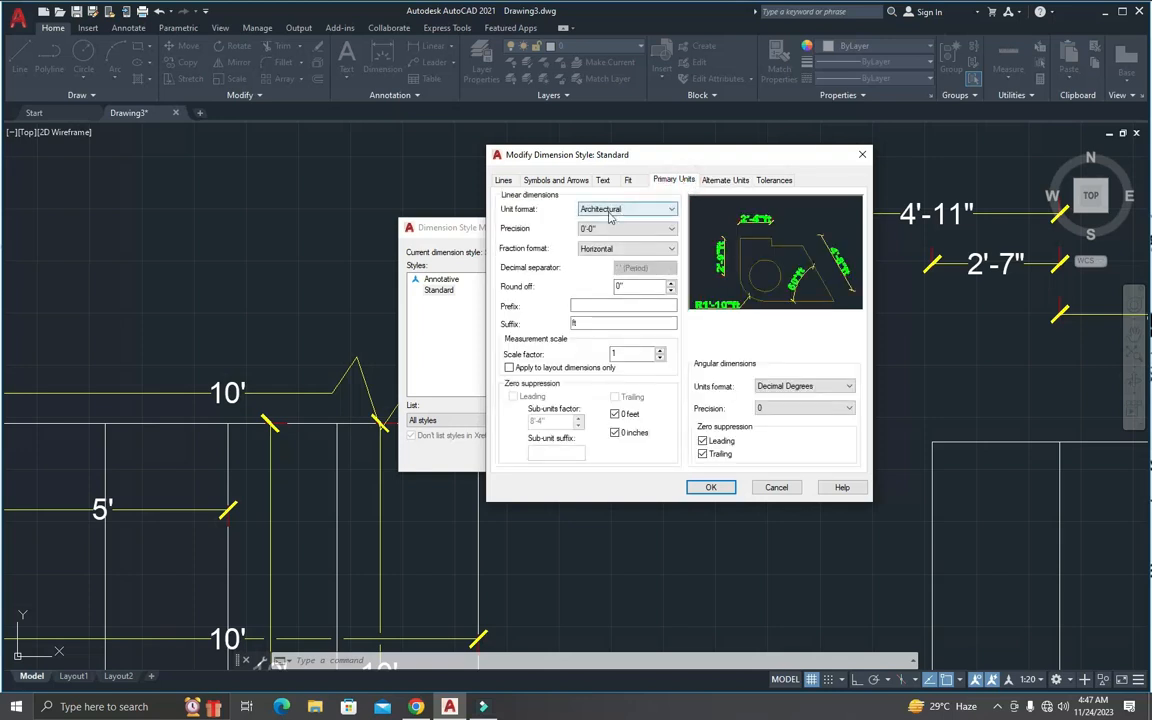
pyautogui.click(725, 180)
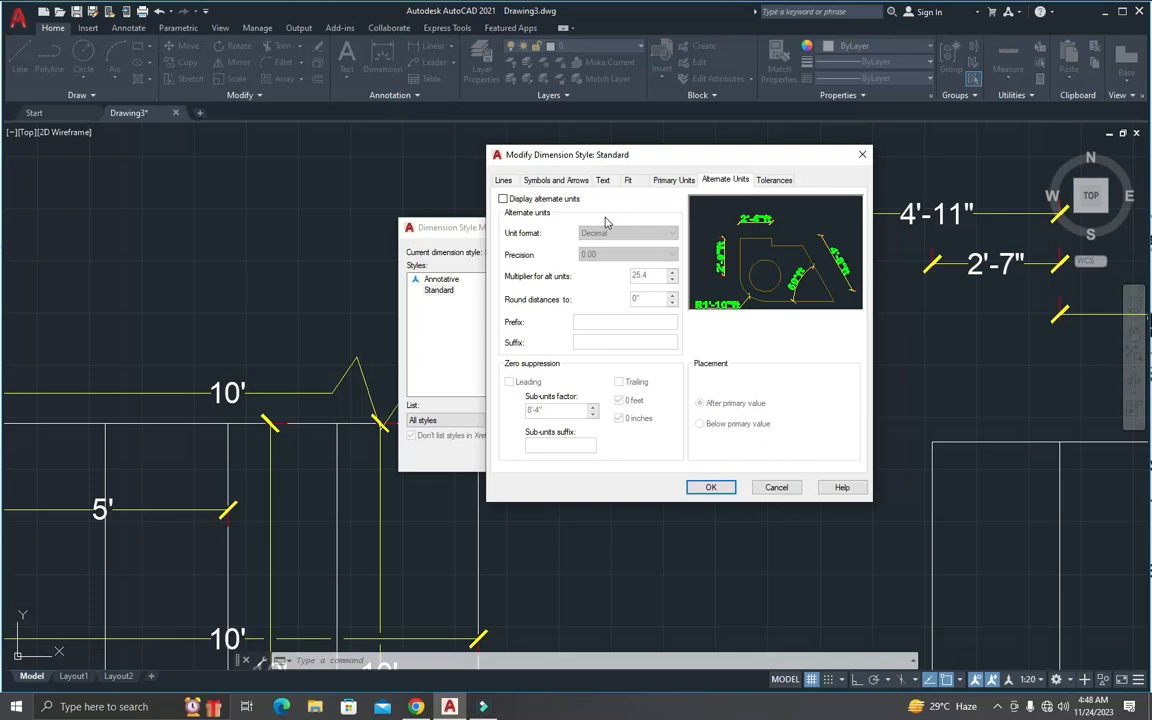
pyautogui.click(538, 202)
pyautogui.click(539, 202)
pyautogui.click(503, 202)
pyautogui.click(503, 202)
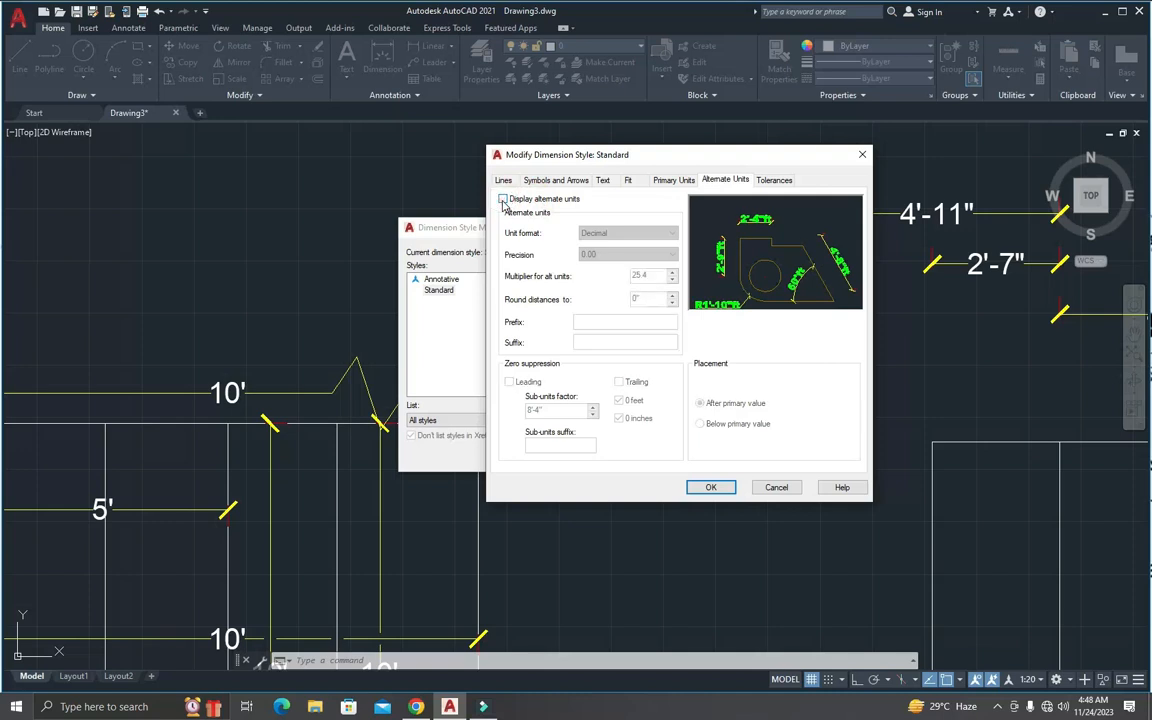
pyautogui.click(503, 202)
pyautogui.click(503, 202)
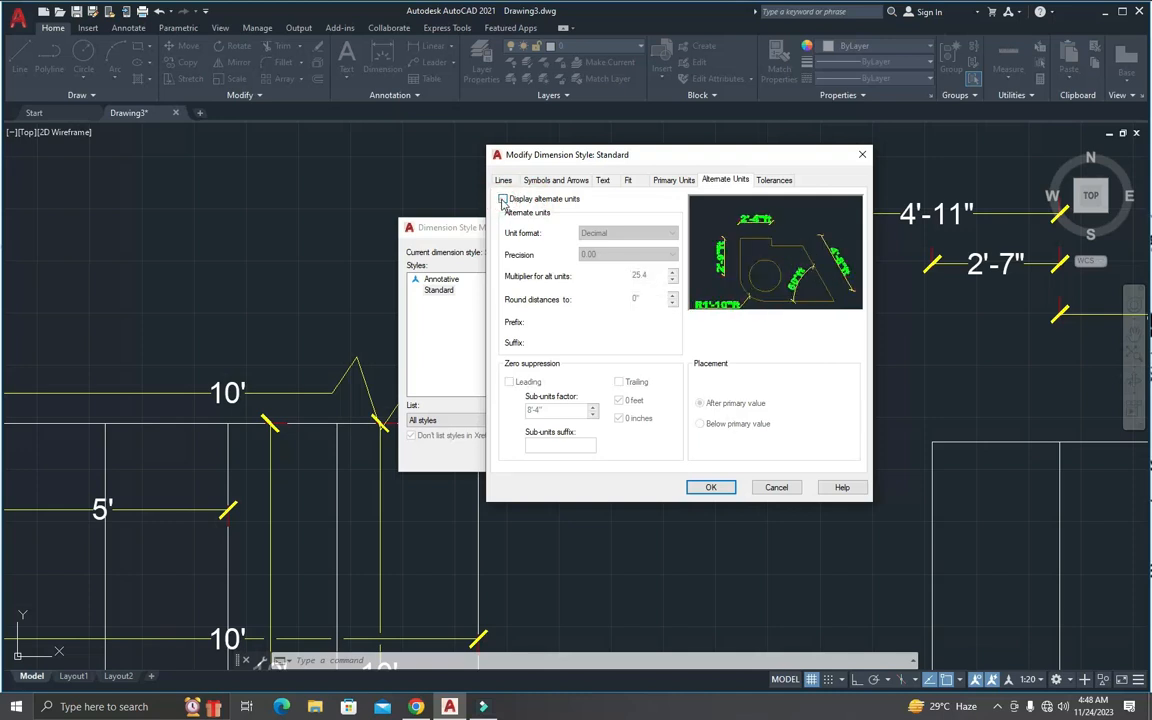
pyautogui.click(503, 202)
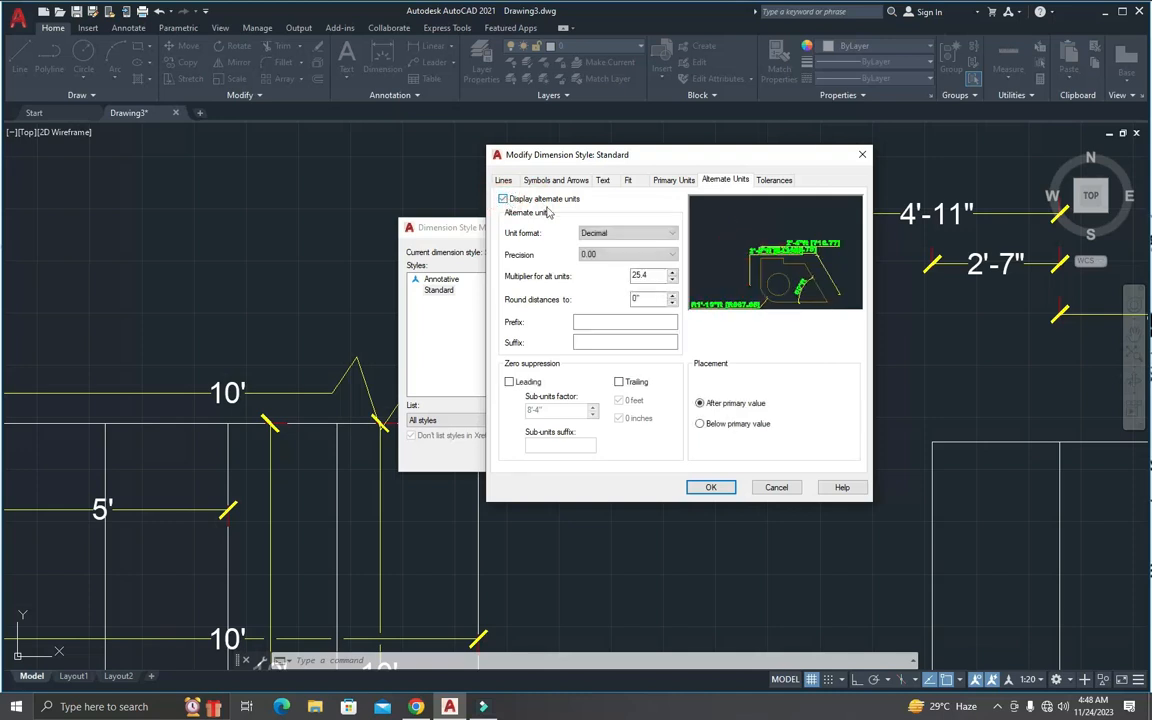
# Step: Set the alternate units precision to 0.00 and their suffix to mm
pyautogui.click(599, 252)
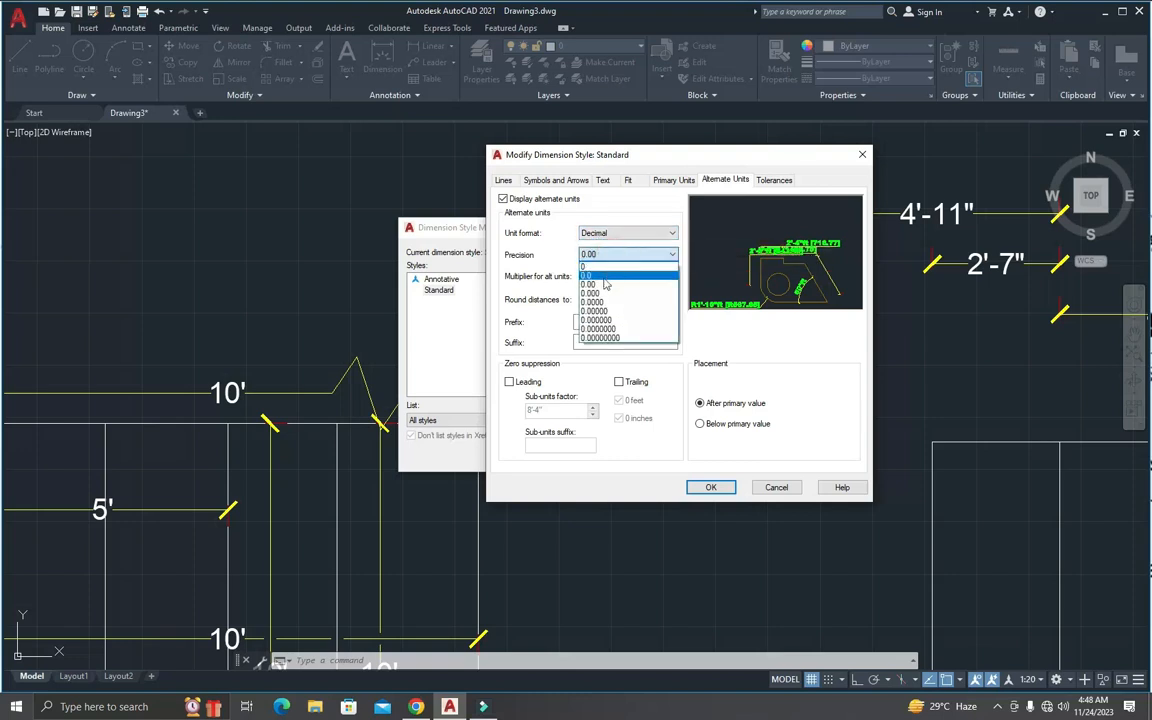
pyautogui.click(602, 282)
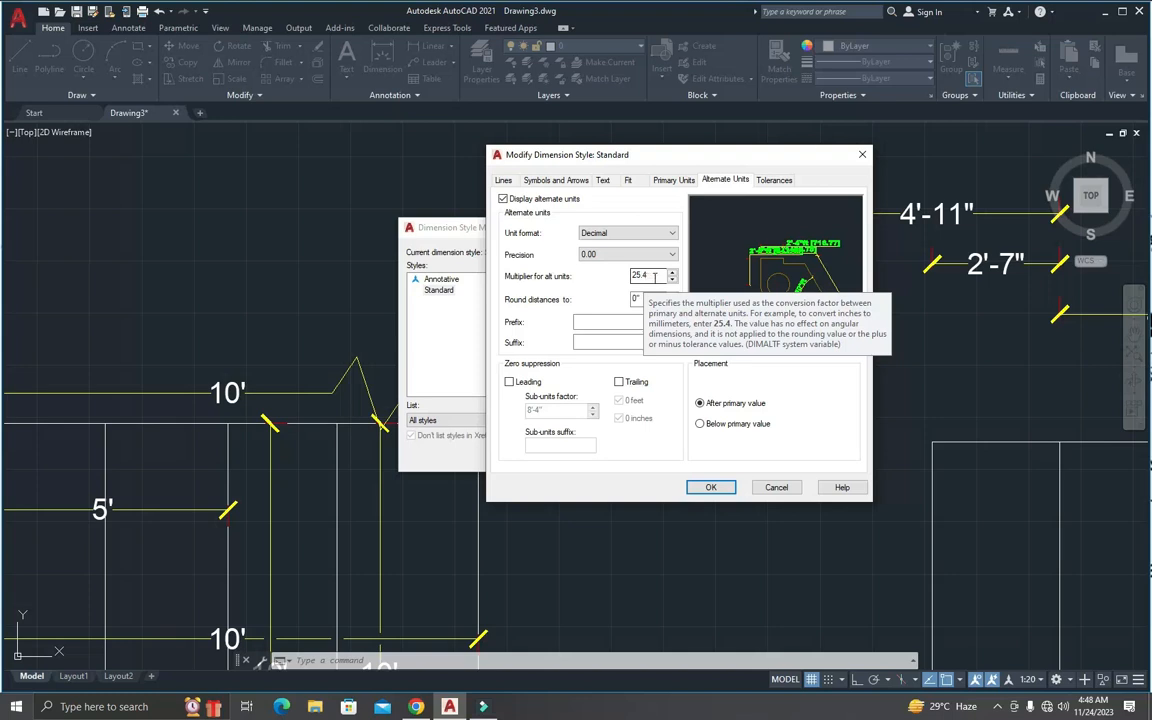
pyautogui.click(592, 341)
pyautogui.write('mm')
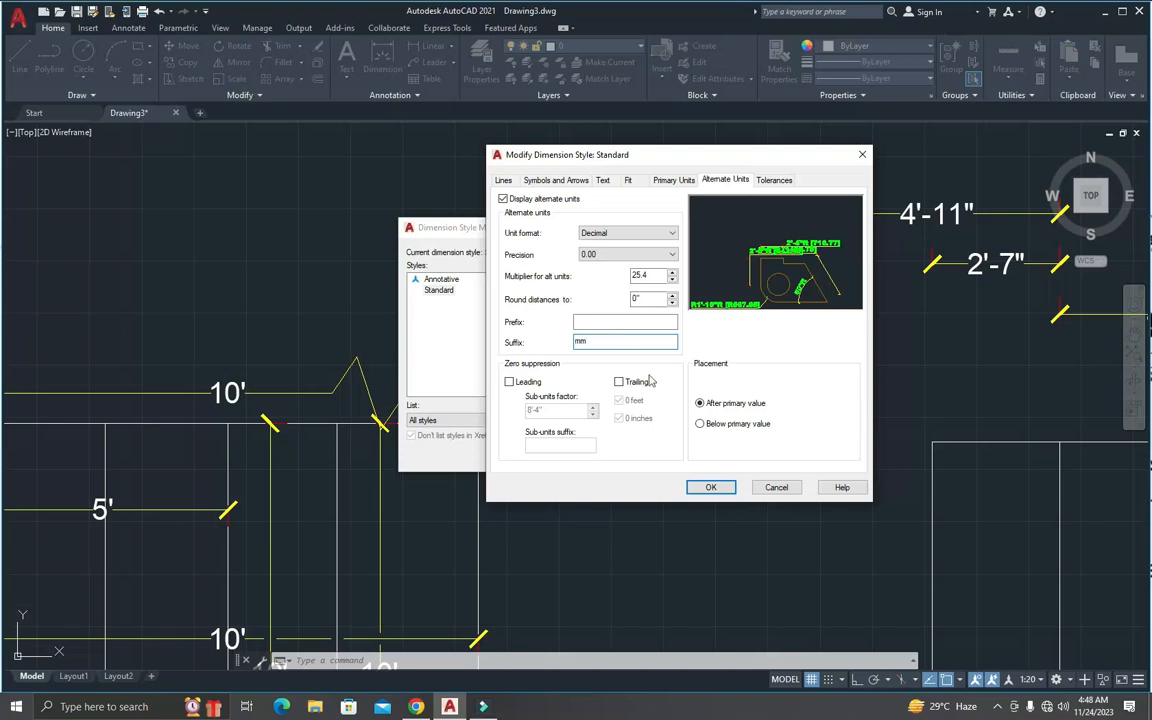
# Step: Compare the alternate units placements, choose Below primary value and suppress trailing zeros in the alternate units
pyautogui.click(700, 424)
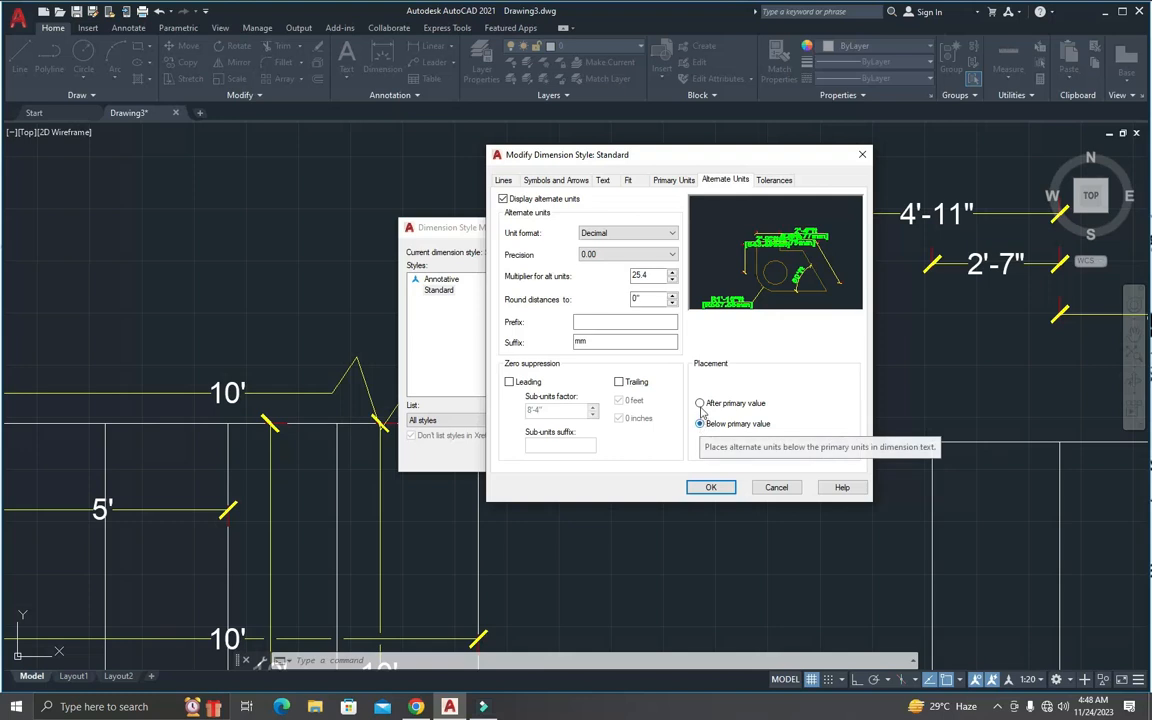
pyautogui.click(700, 404)
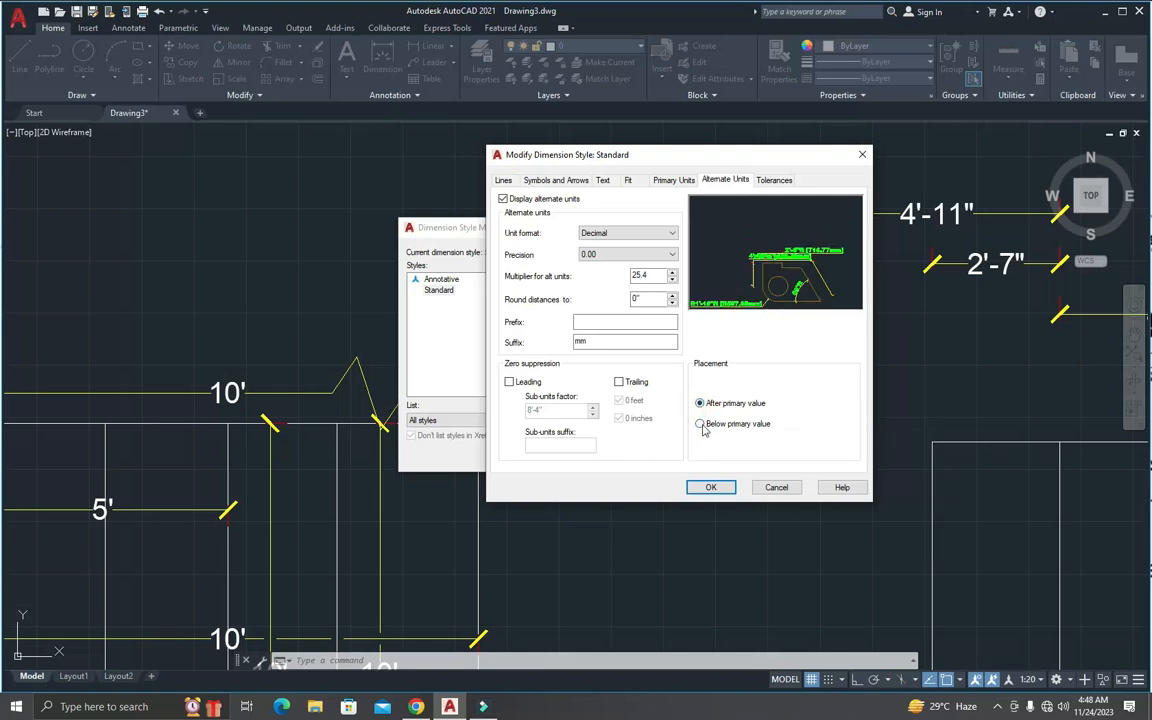
pyautogui.click(700, 425)
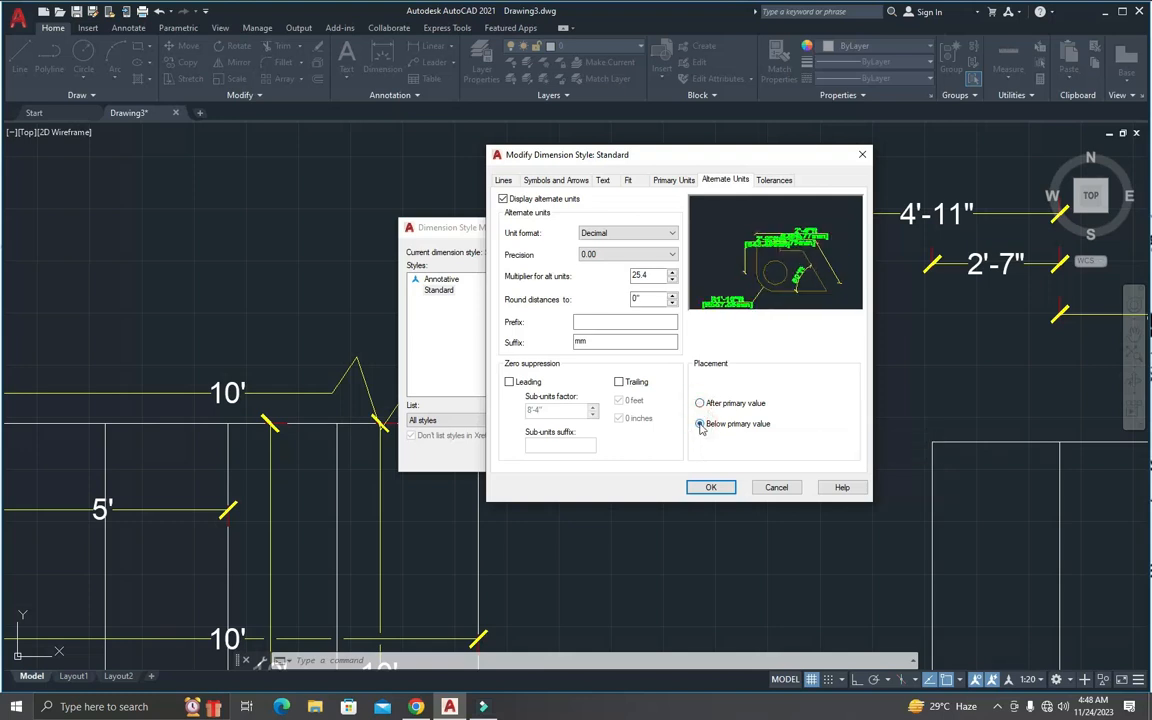
pyautogui.click(619, 382)
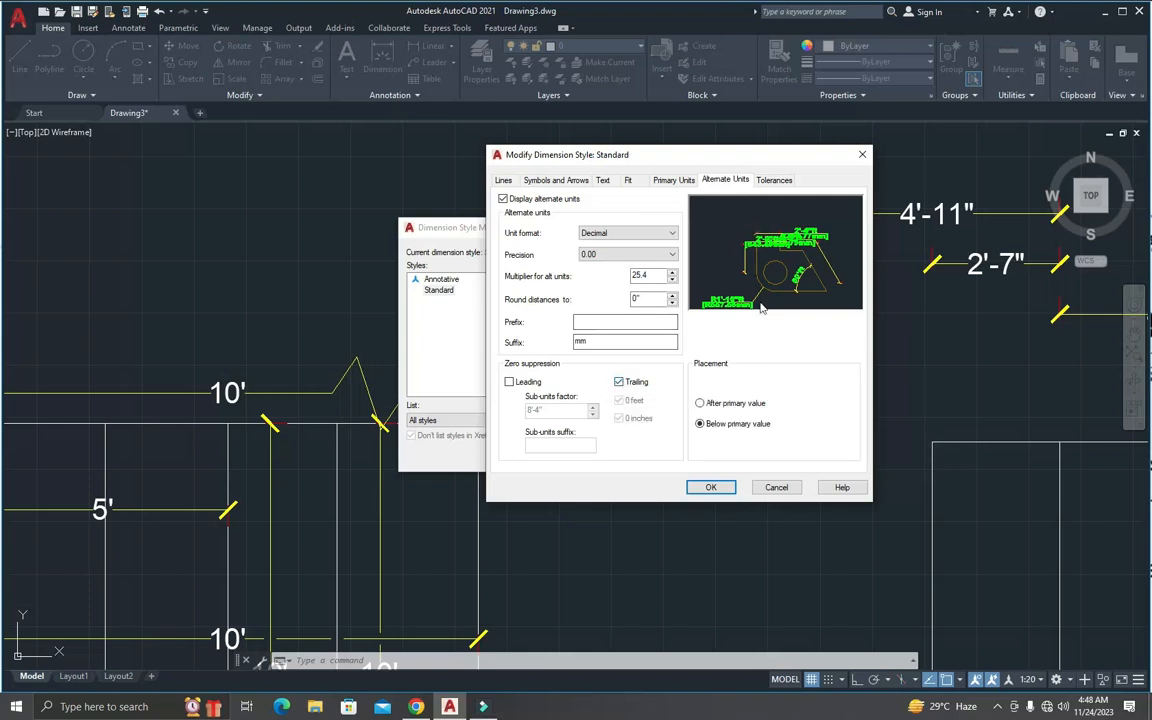
# Step: Apply the alternate units settings to the Standard dimension style and inspect the updated dimensions on both squares
pyautogui.click(712, 488)
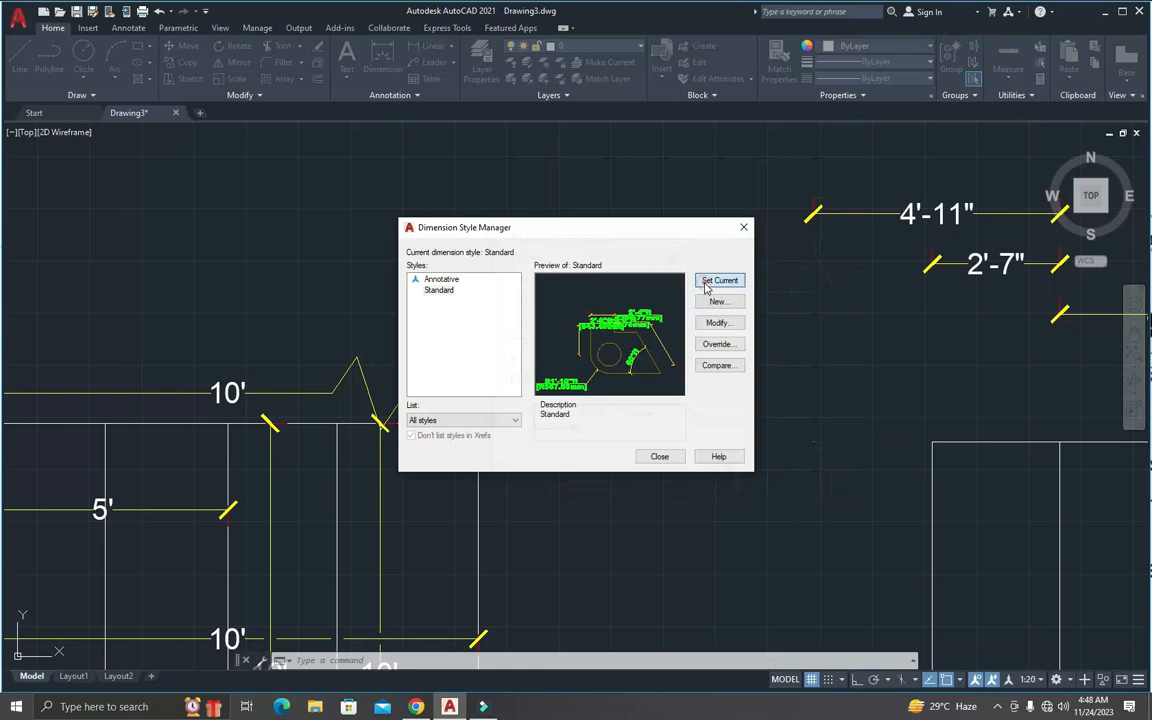
pyautogui.click(659, 456)
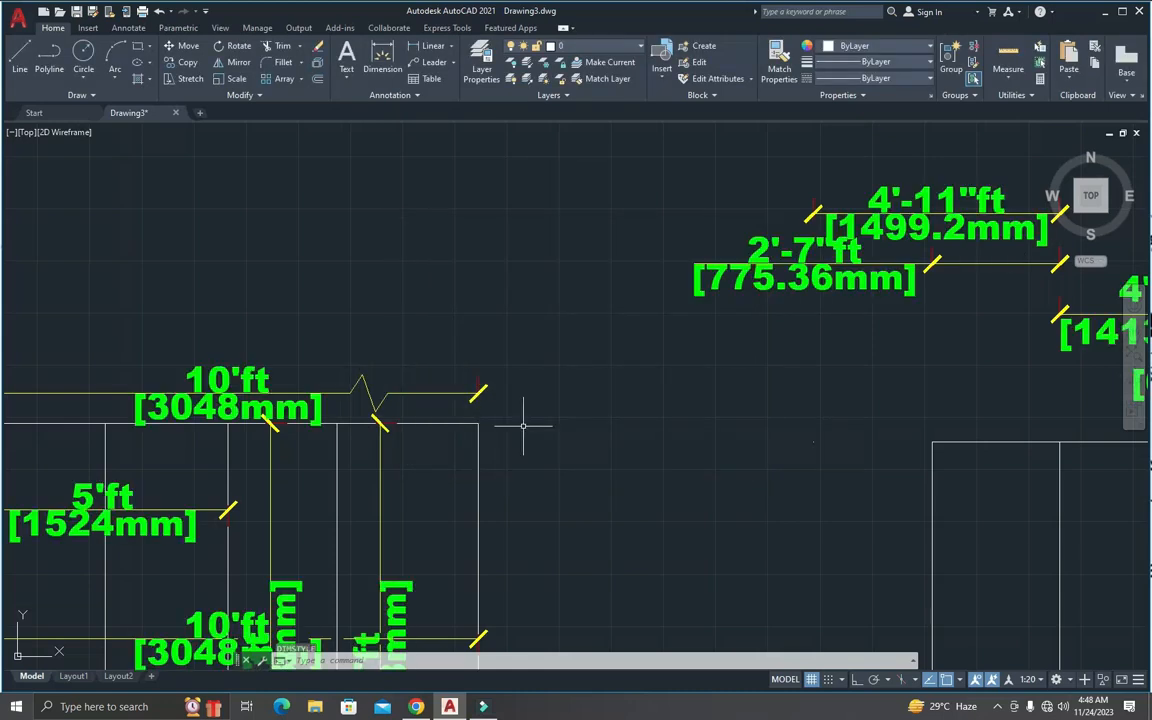
pyautogui.scroll(-5, 490, 410)
pyautogui.scroll(5, 545, 424)
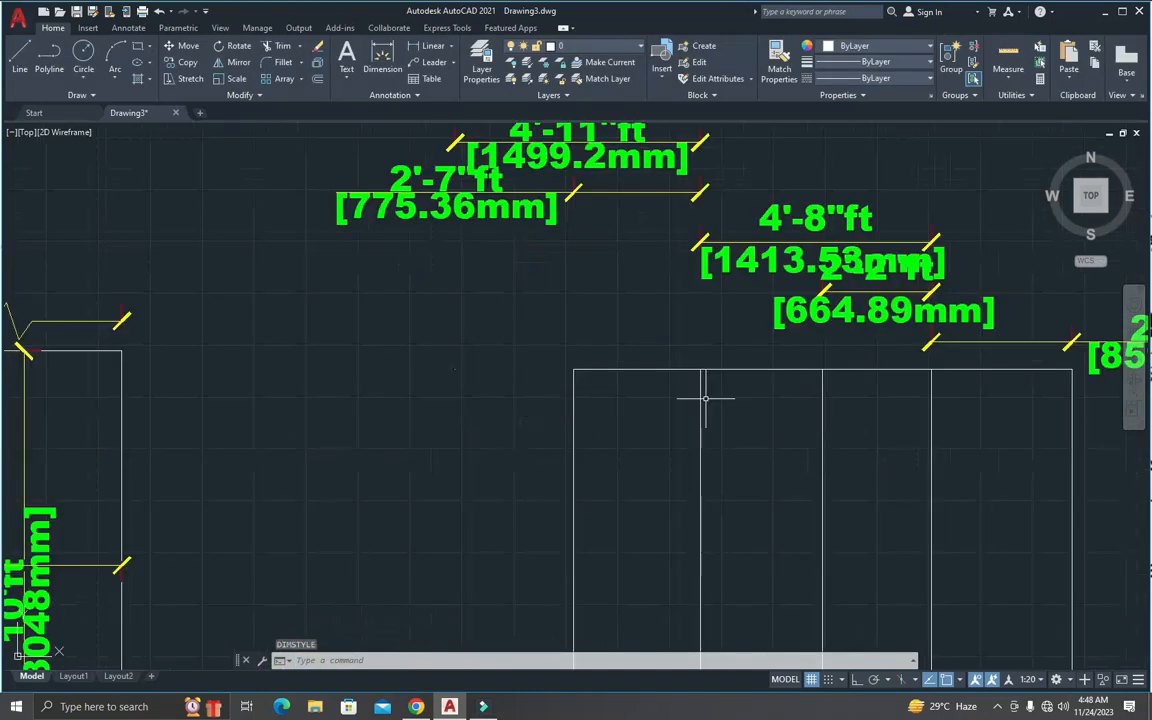
pyautogui.scroll(-3, 700, 330)
pyautogui.scroll(5, 849, 287)
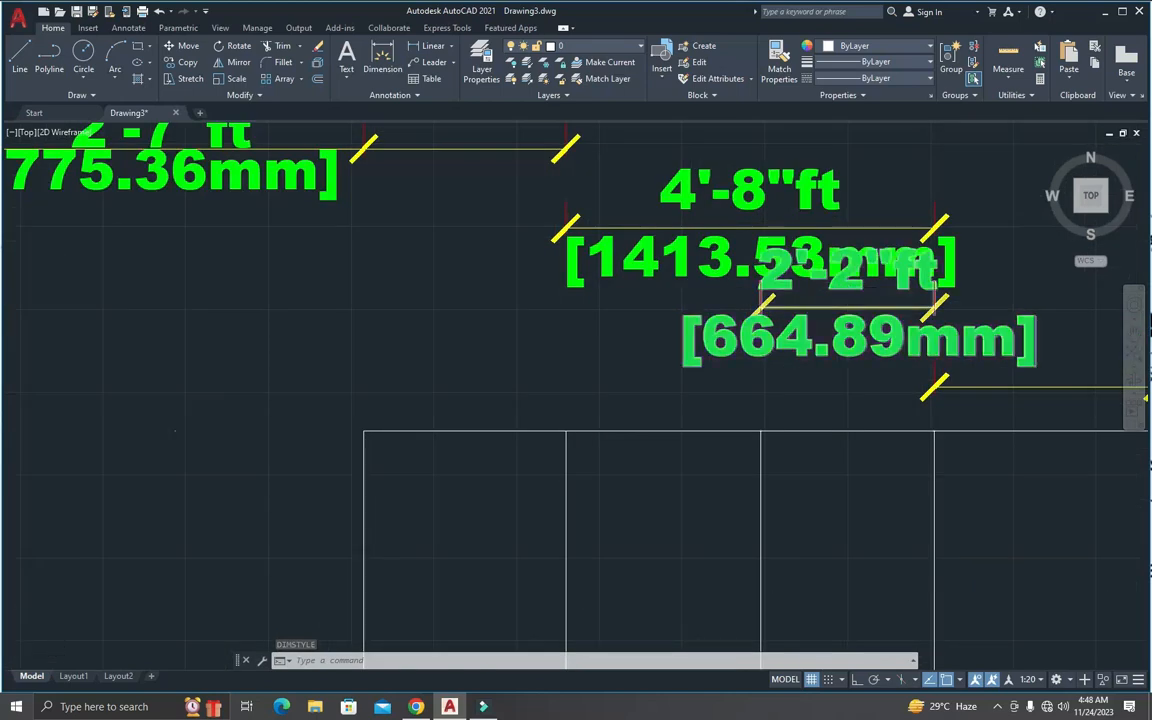
pyautogui.scroll(-3, 849, 287)
pyautogui.scroll(3, 879, 330)
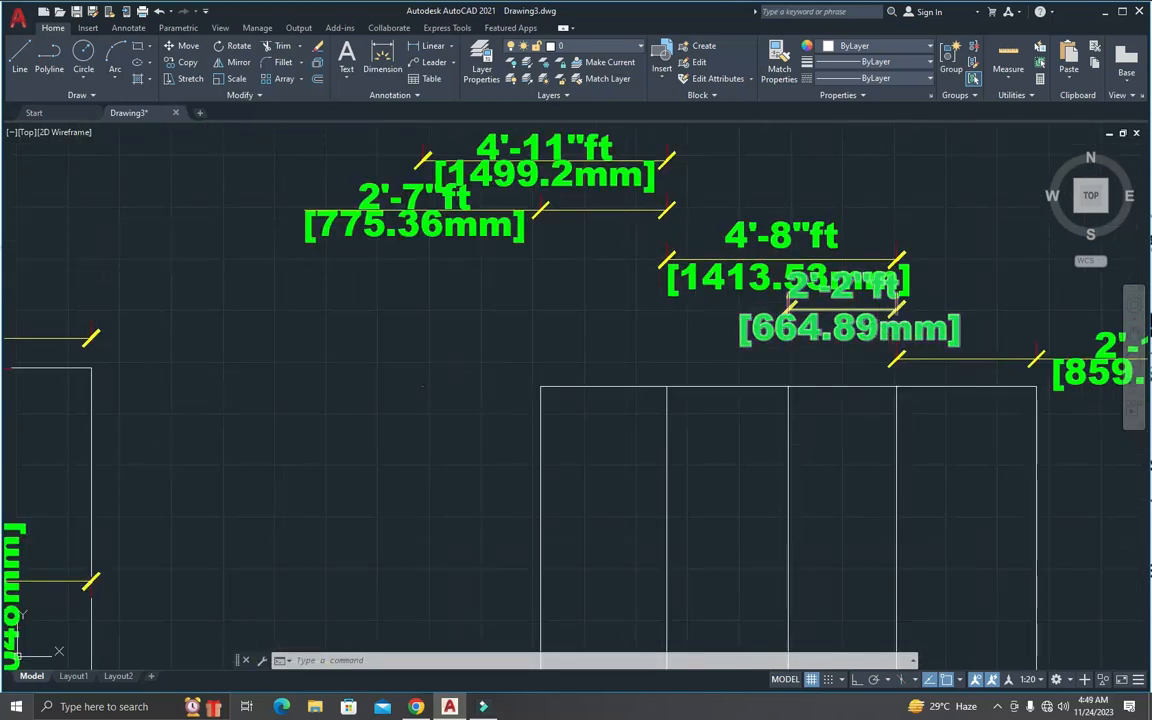
# Step: Modify the Standard dimension style again, setting the arrow size to 2" and the text height to 3"
pyautogui.write('d')
pyautogui.press('Return')
pyautogui.click(714, 324)
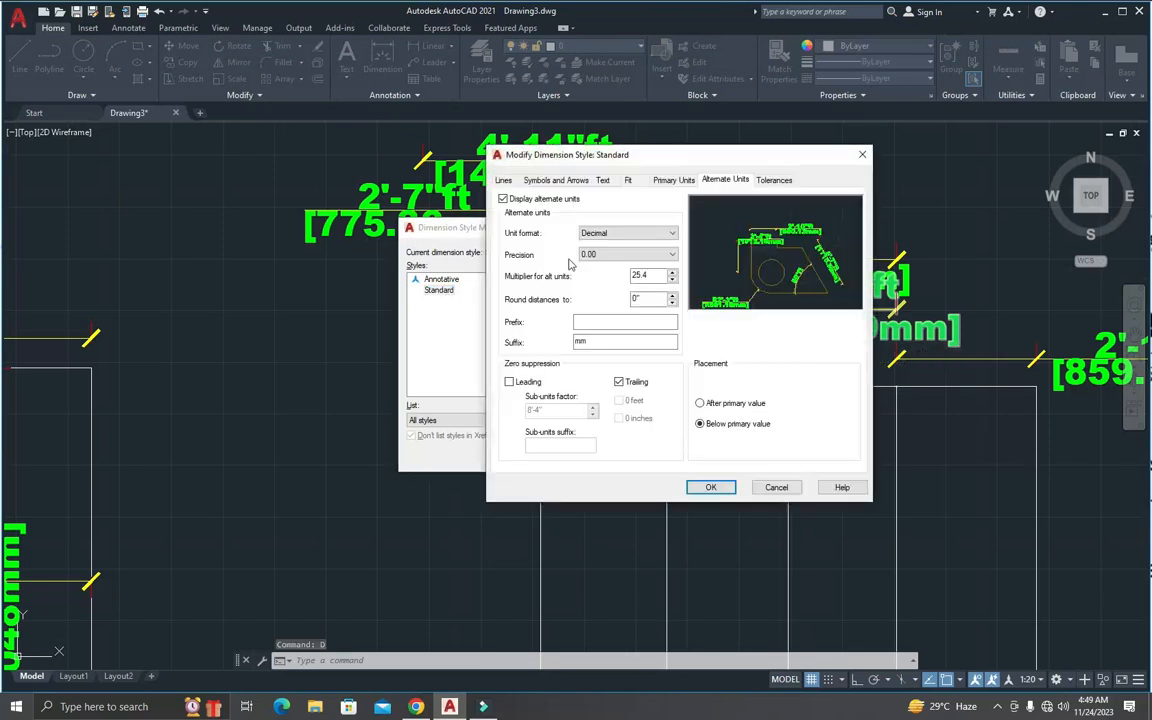
pyautogui.click(602, 181)
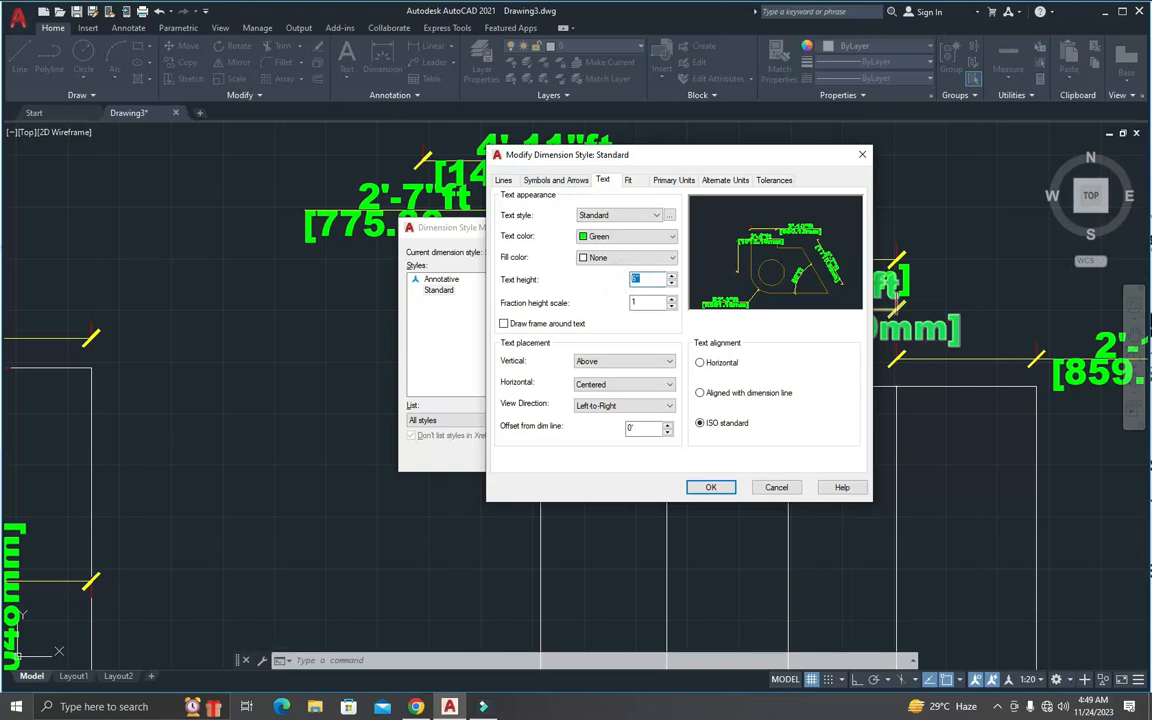
pyautogui.click(540, 181)
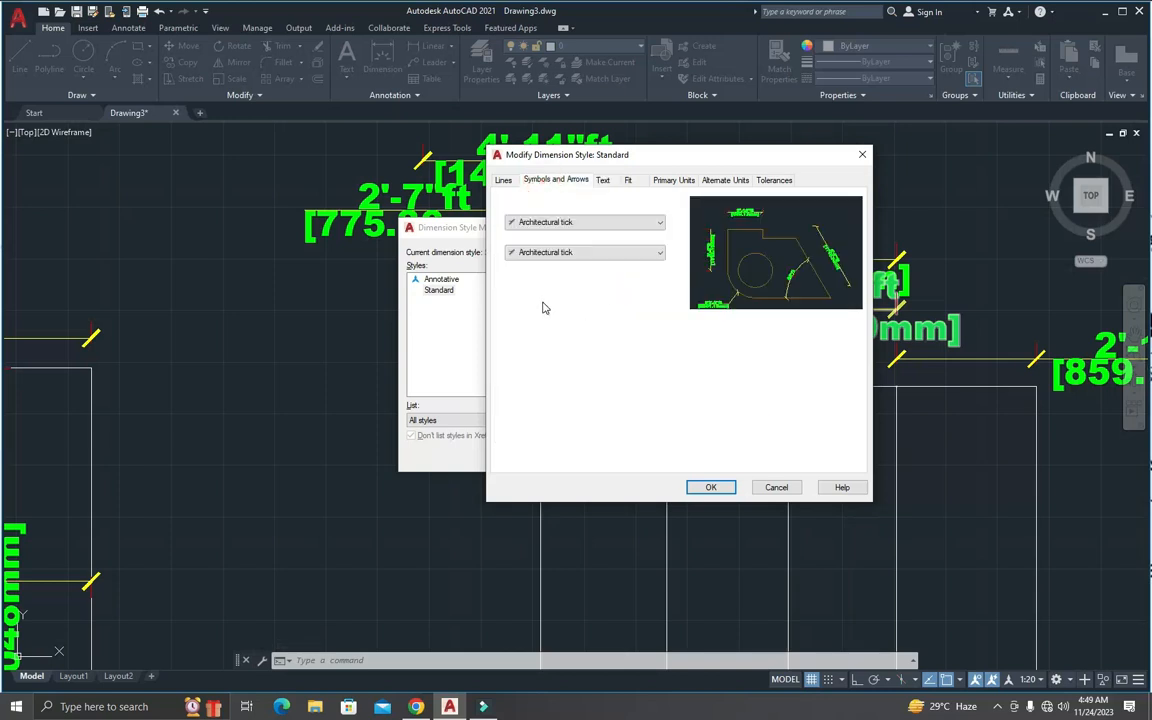
pyautogui.moveTo(524, 317); pyautogui.dragTo(500, 322)
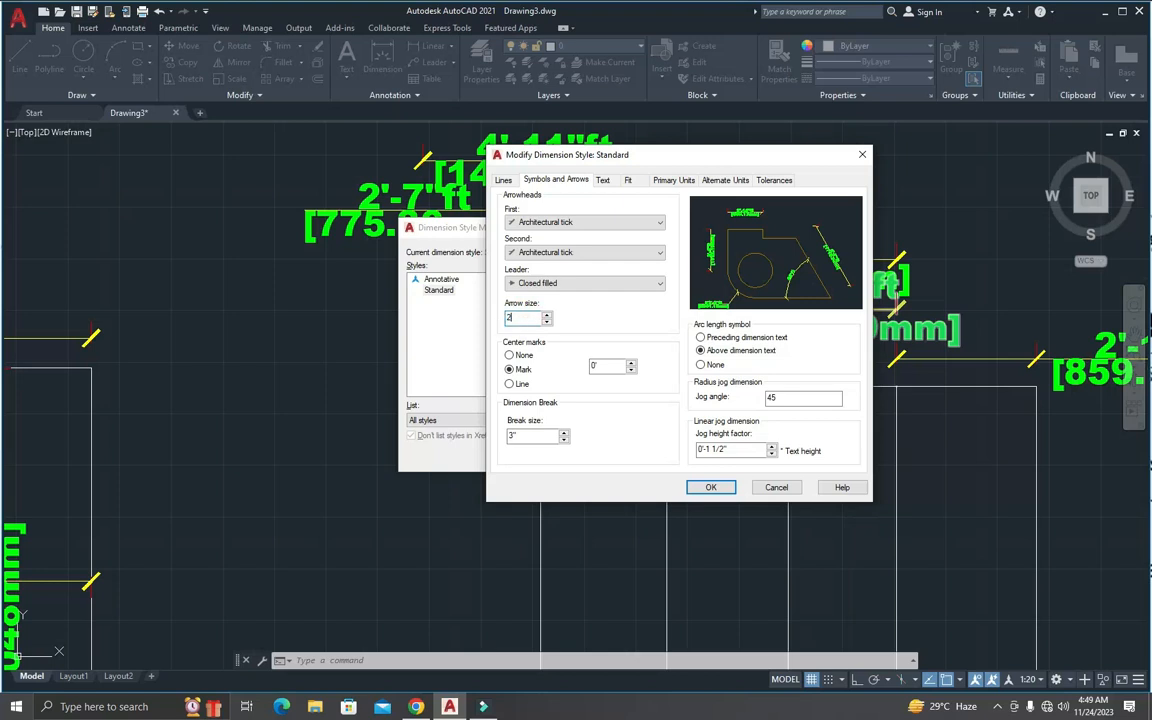
pyautogui.click(604, 181)
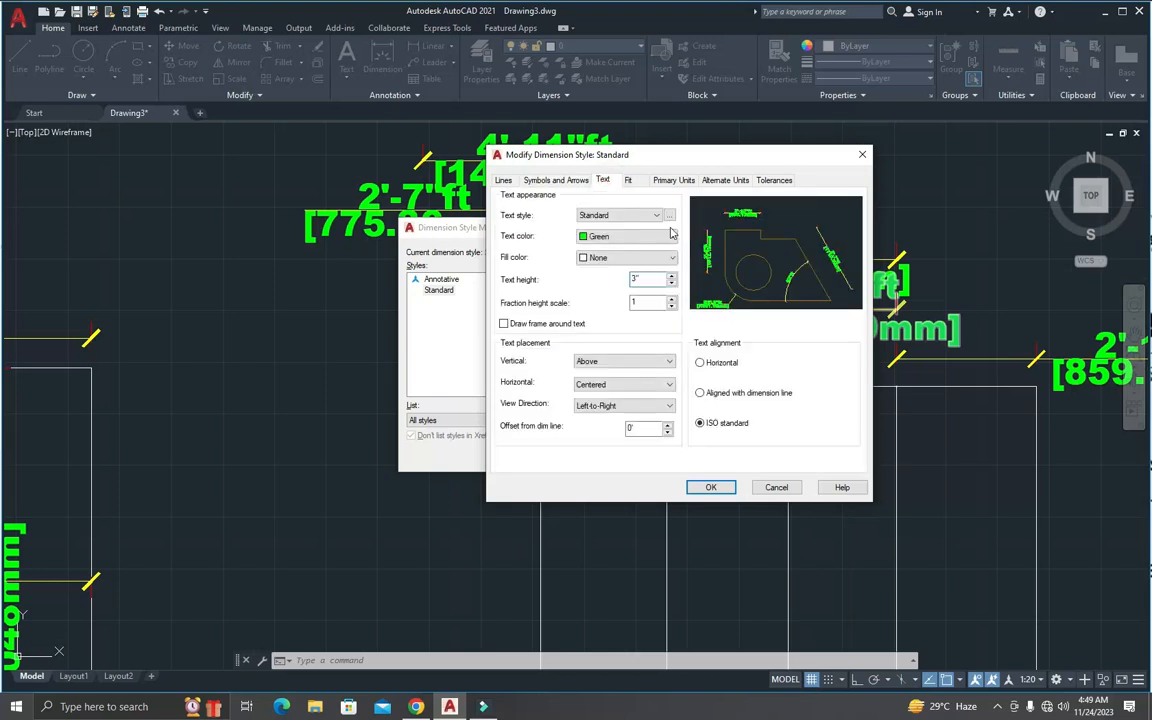
# Step: Change the Standard text style's font to Arial, set the style current and save the change
pyautogui.click(668, 216)
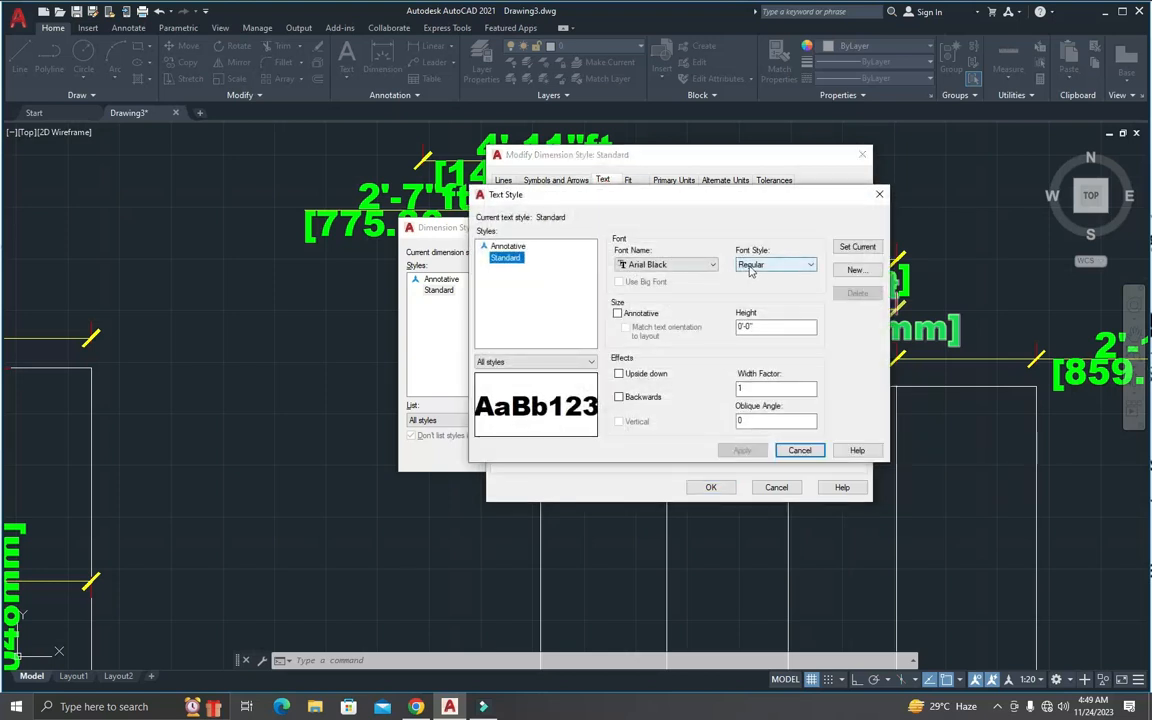
pyautogui.click(702, 264)
pyautogui.scroll(2, 655, 298)
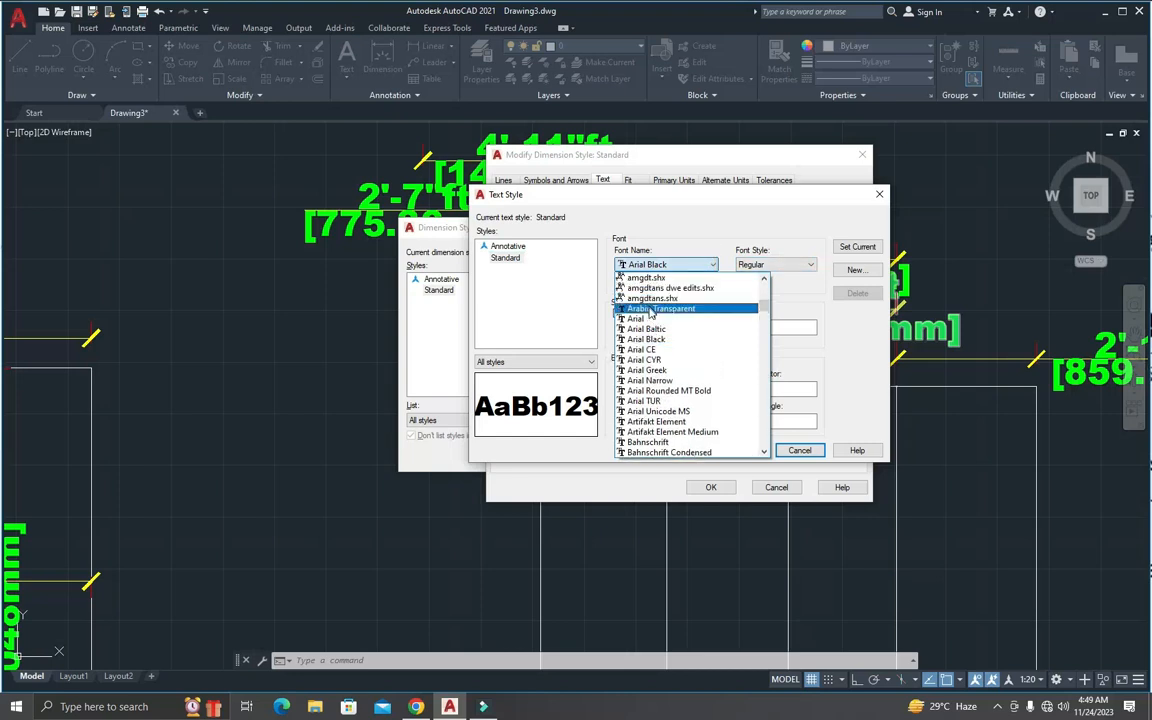
pyautogui.click(650, 306)
pyautogui.click(845, 249)
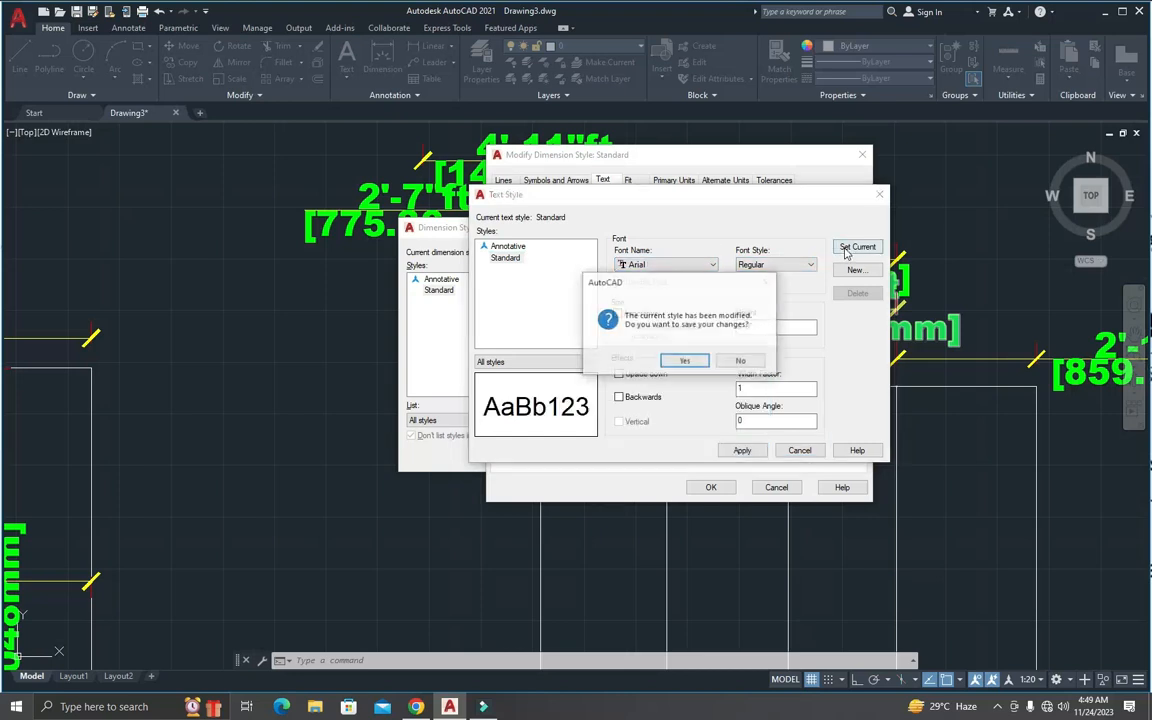
pyautogui.click(663, 360)
pyautogui.click(799, 450)
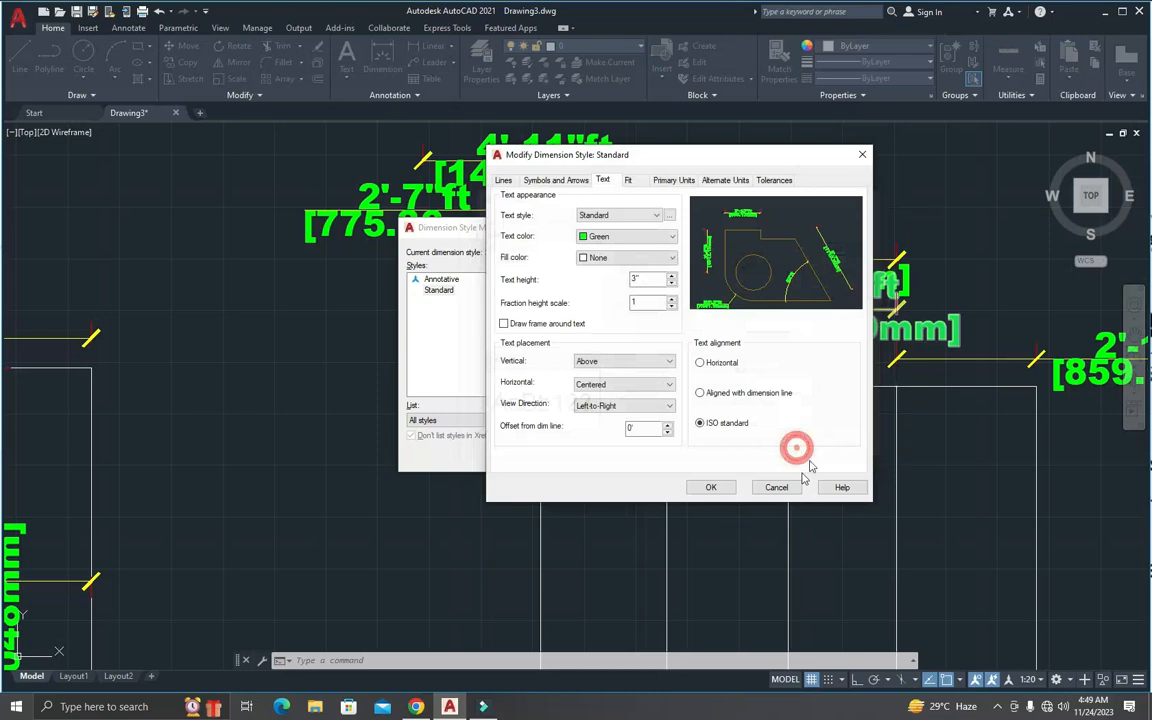
# Step: Apply the modified Standard dimension style as current and check the text and ticks of the dimensions in the drawing
pyautogui.click(713, 486)
pyautogui.click(727, 277)
pyautogui.click(667, 459)
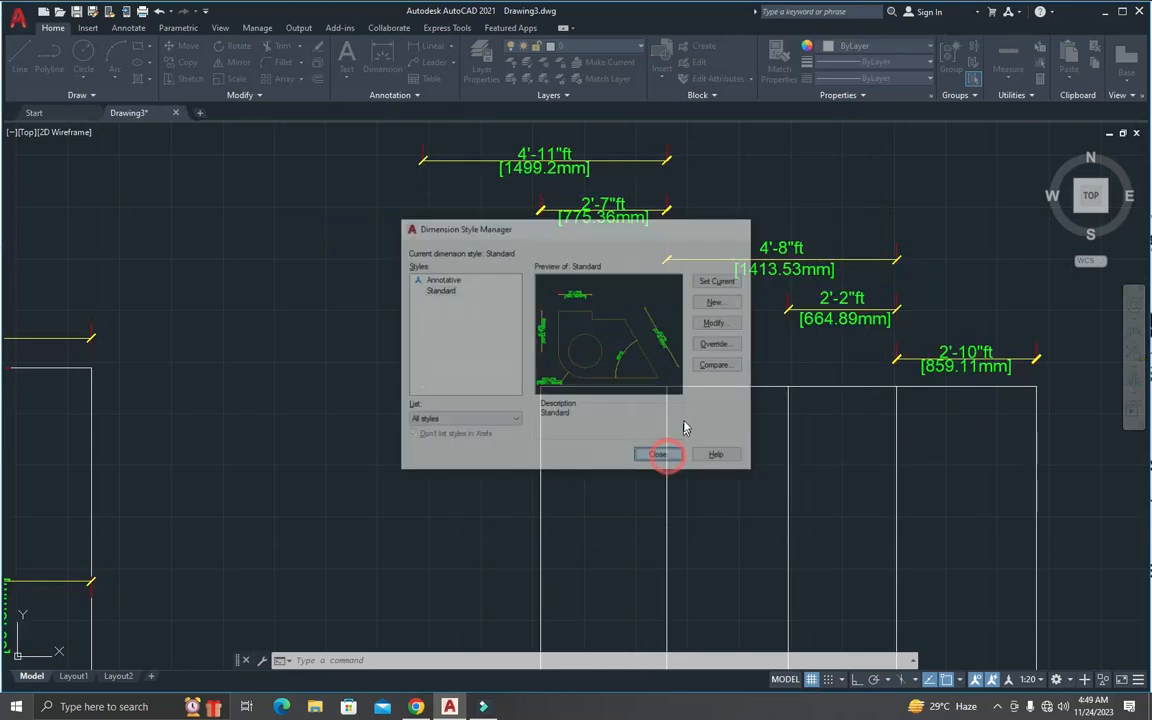
pyautogui.scroll(4, 978, 353)
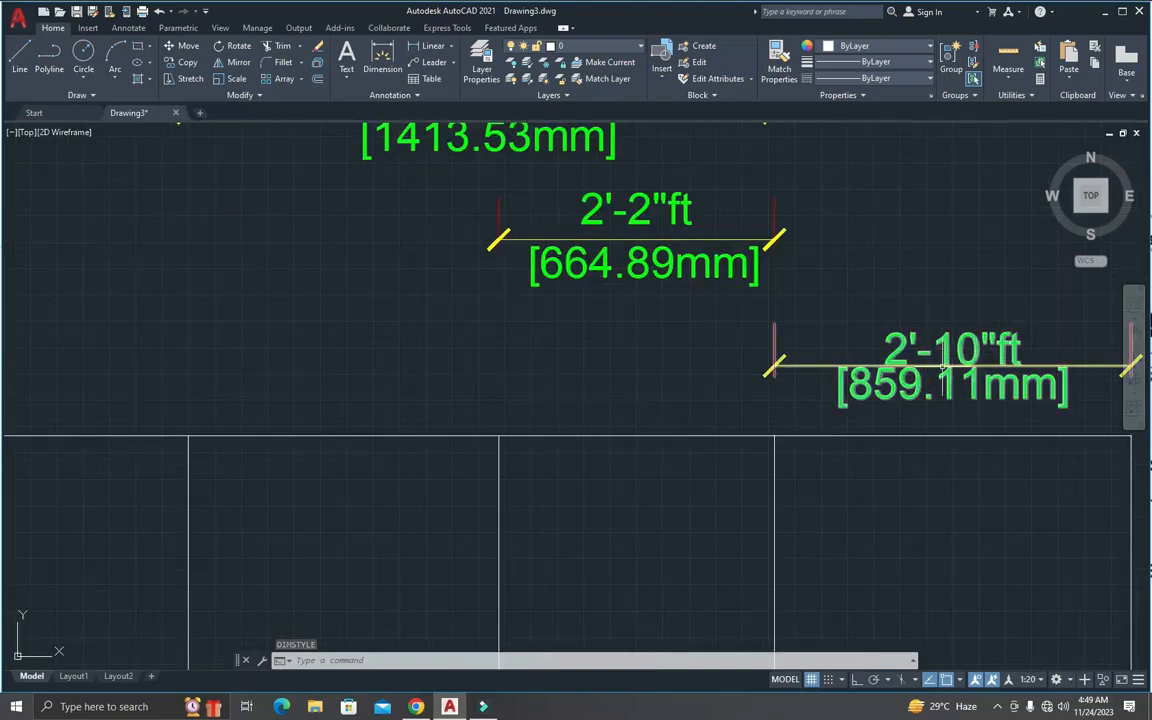
pyautogui.scroll(-2, 980, 350)
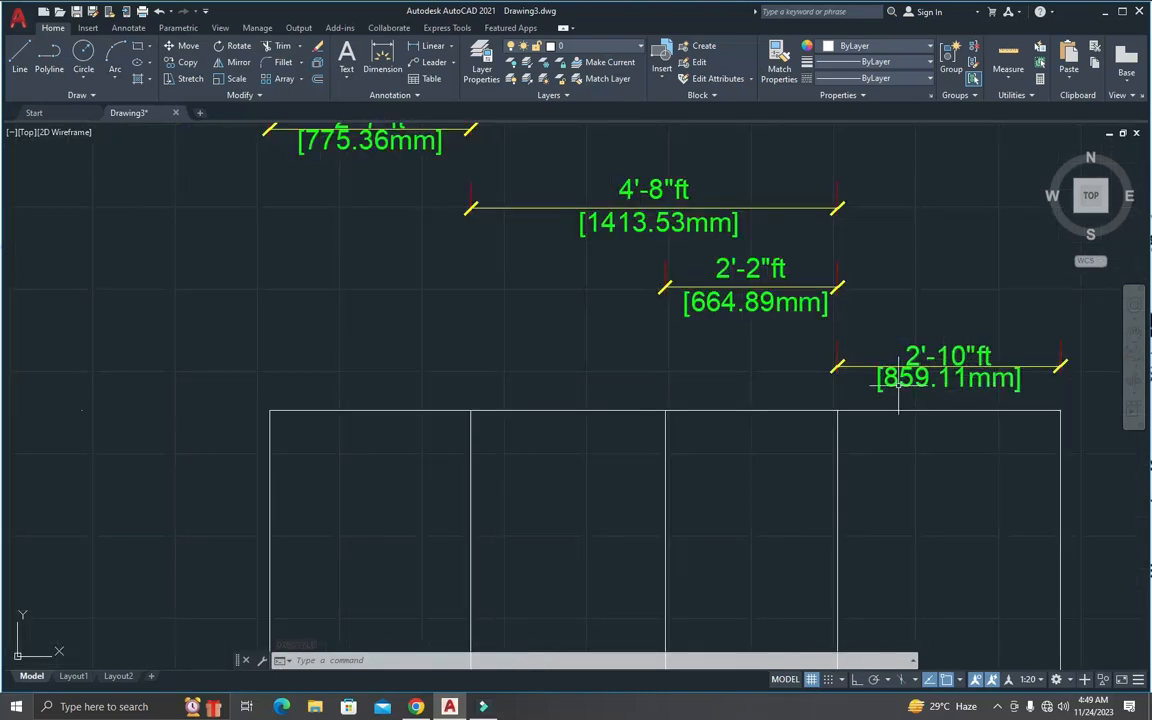
pyautogui.scroll(-2, 968, 392)
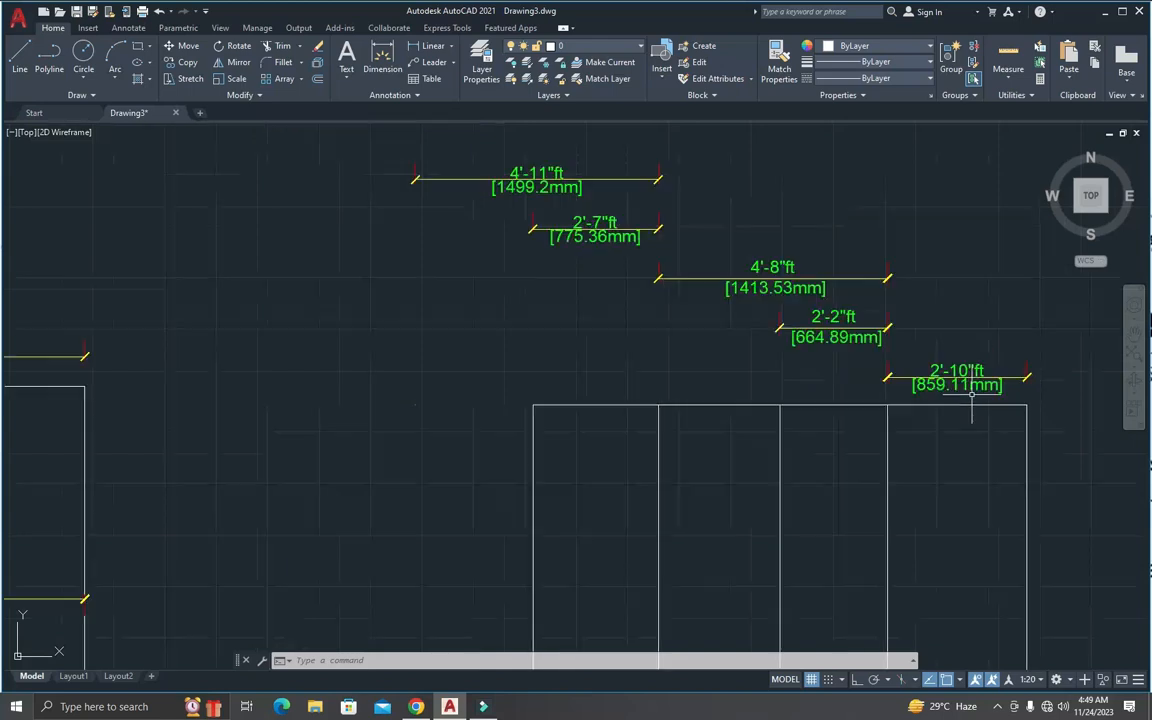
pyautogui.scroll(-2, 990, 406)
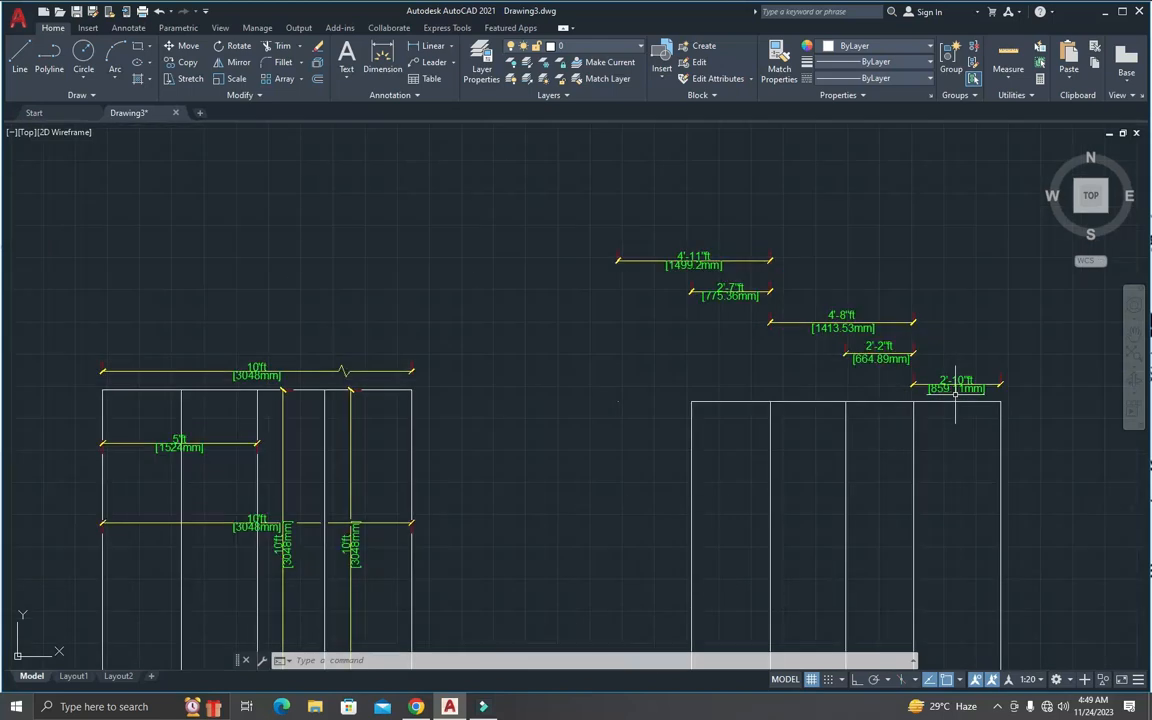
pyautogui.scroll(1, 950, 400)
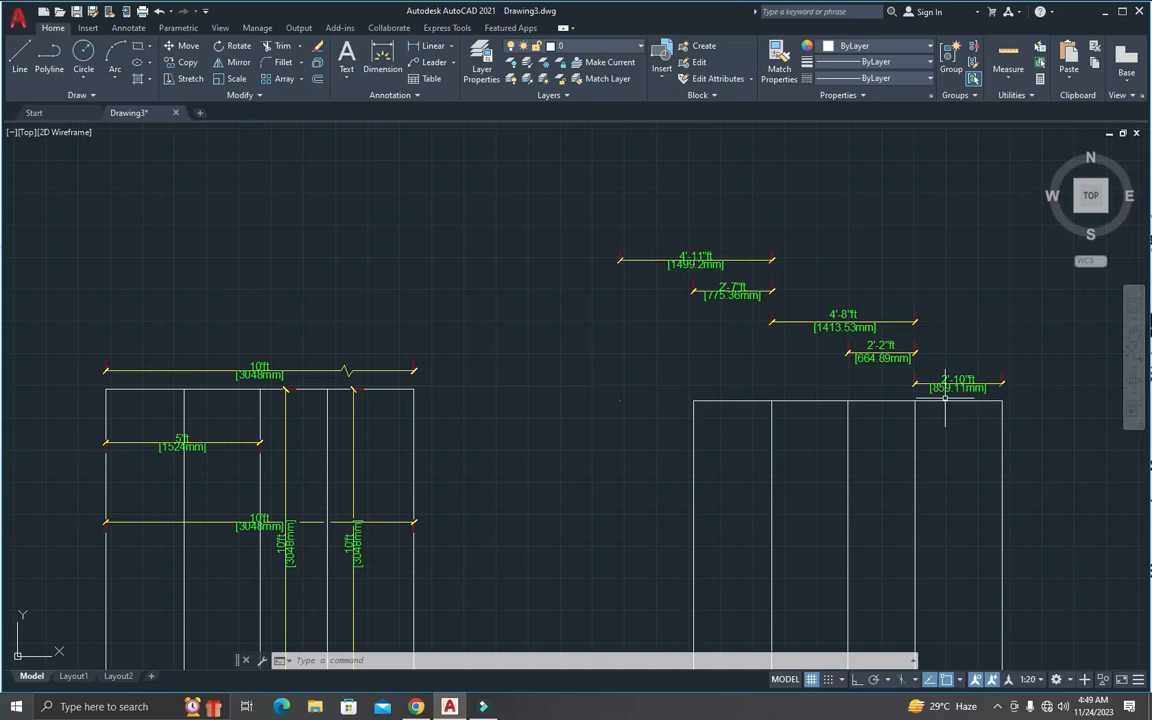
# Step: Open the Standard dimension style's tolerance settings and choose the Deviation method with a precision of 0'-0"
pyautogui.write('d')
pyautogui.press('Return')
pyautogui.click(716, 324)
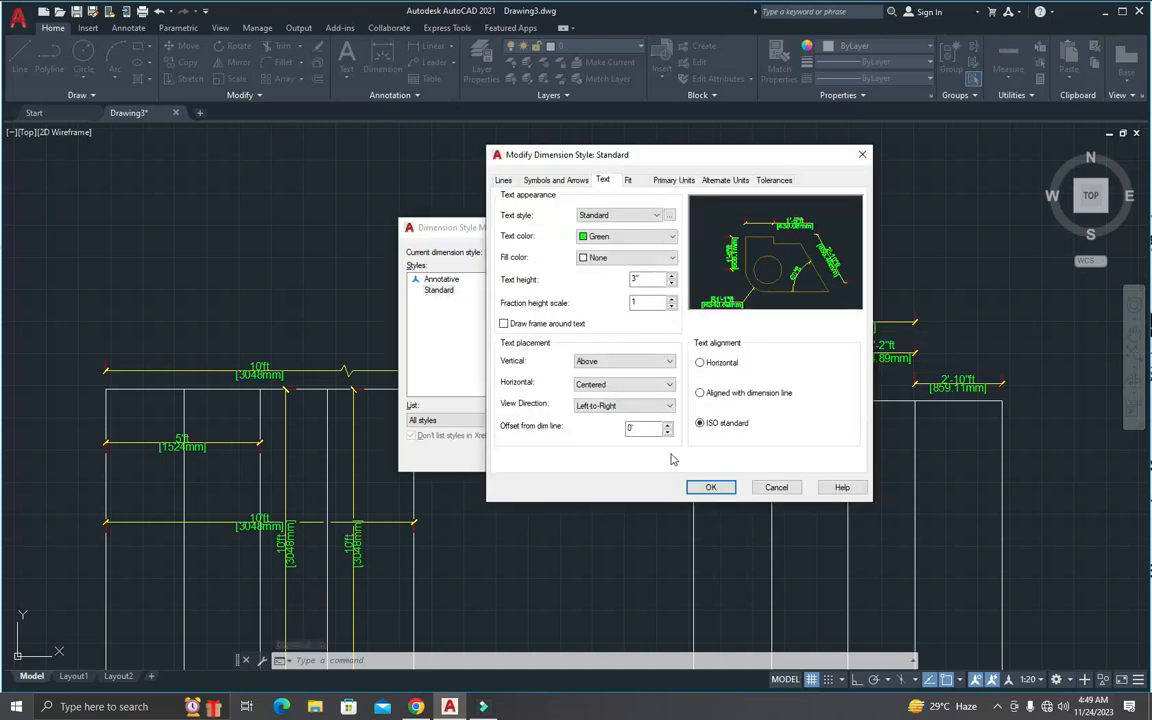
pyautogui.click(766, 181)
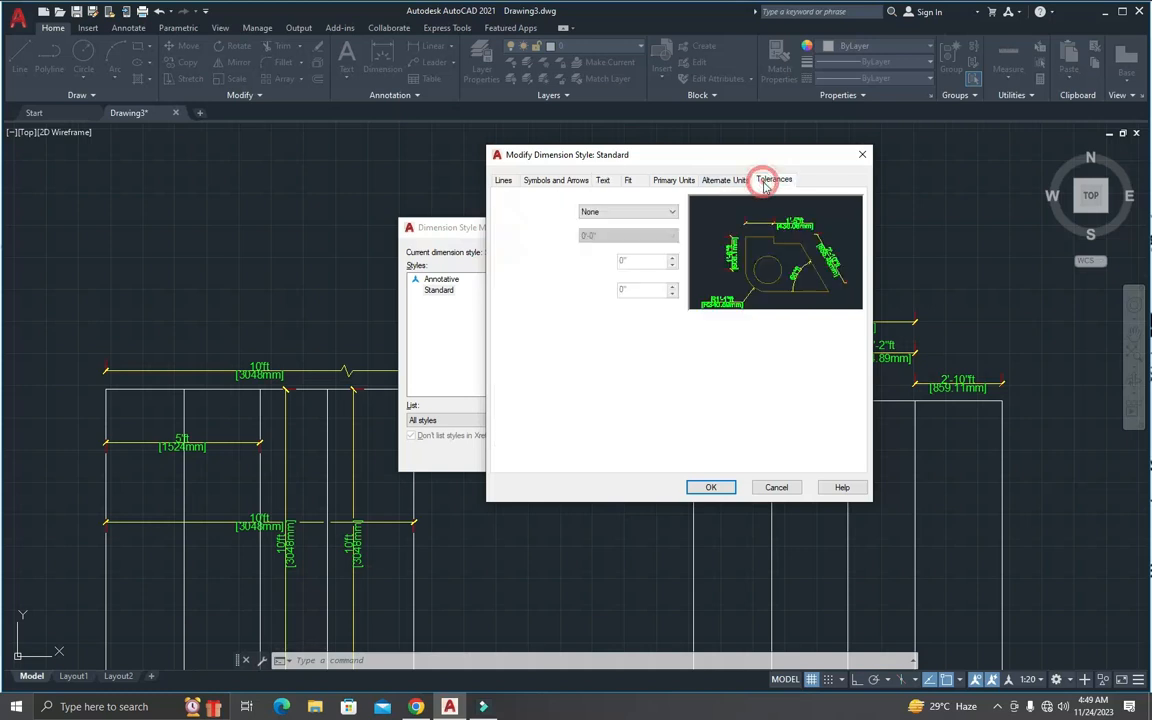
pyautogui.click(610, 212)
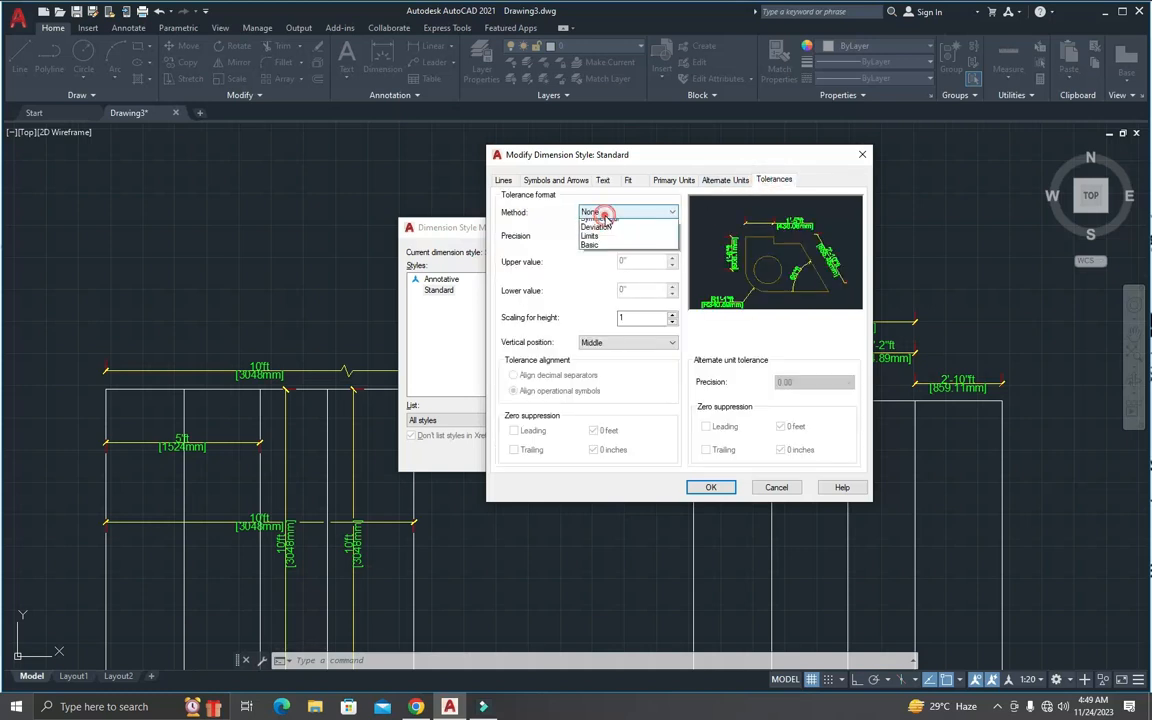
pyautogui.click(597, 247)
pyautogui.click(609, 214)
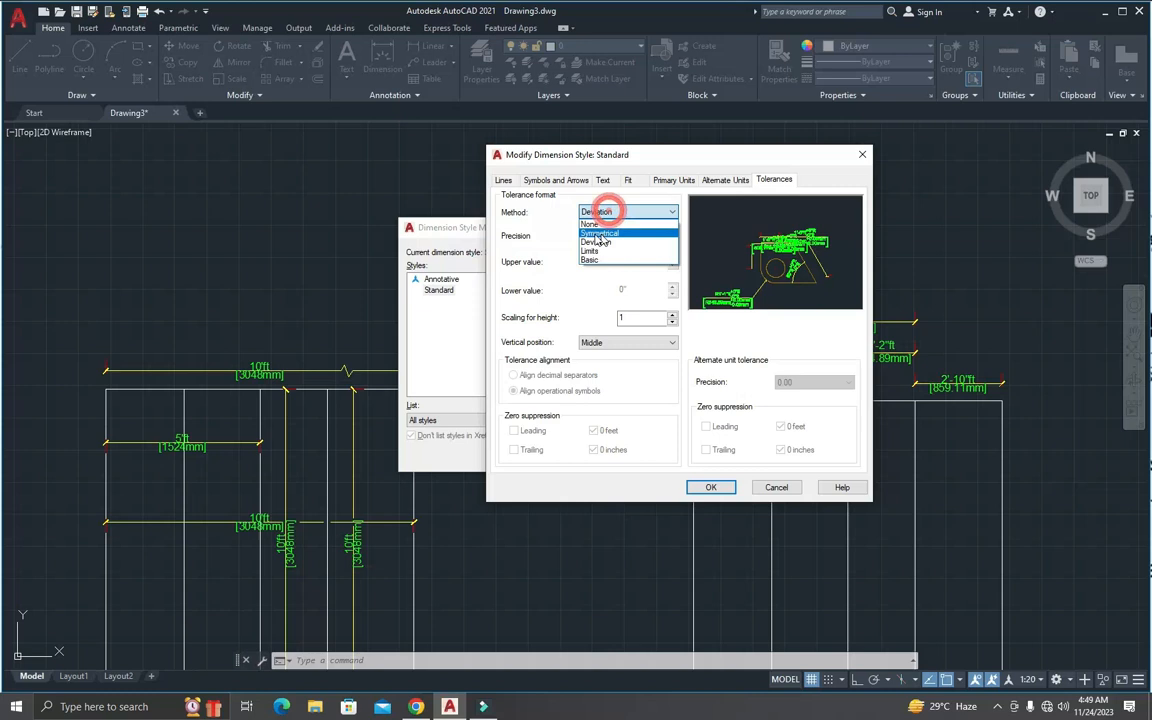
pyautogui.click(619, 244)
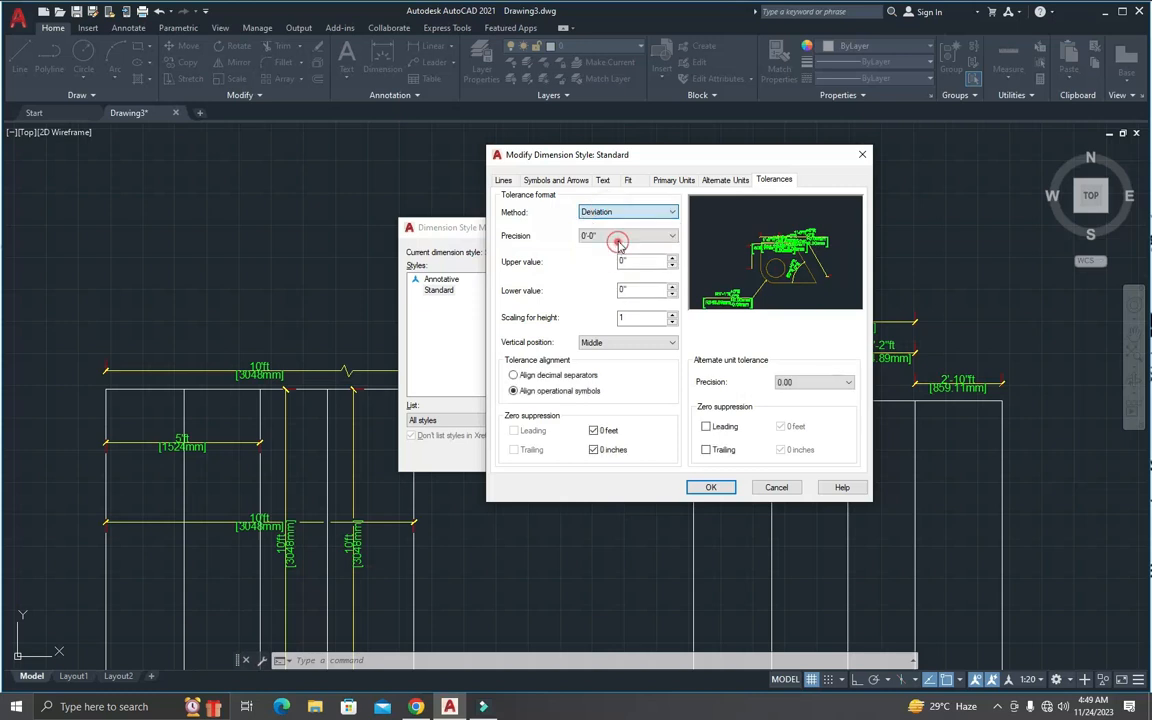
pyautogui.click(618, 236)
pyautogui.click(603, 248)
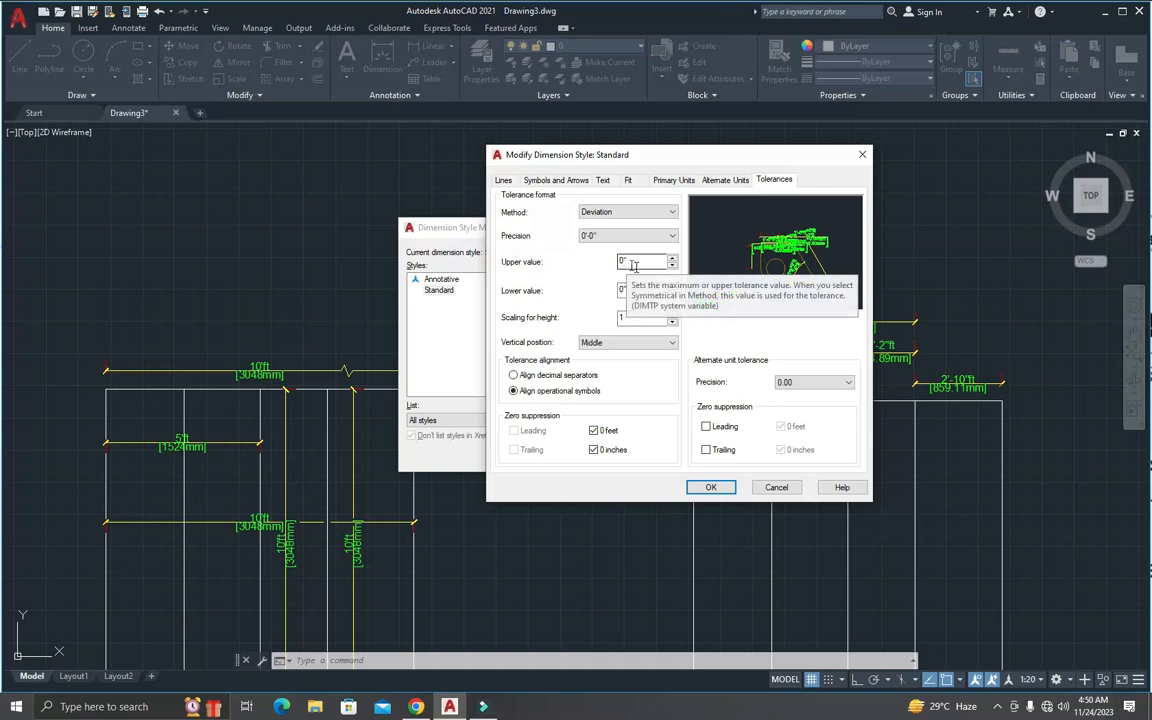
# Step: Set the tolerance upper value to 1" and the lower value to 2"
pyautogui.click(627, 261)
pyautogui.press('BackSpace')
pyautogui.press('BackSpace')
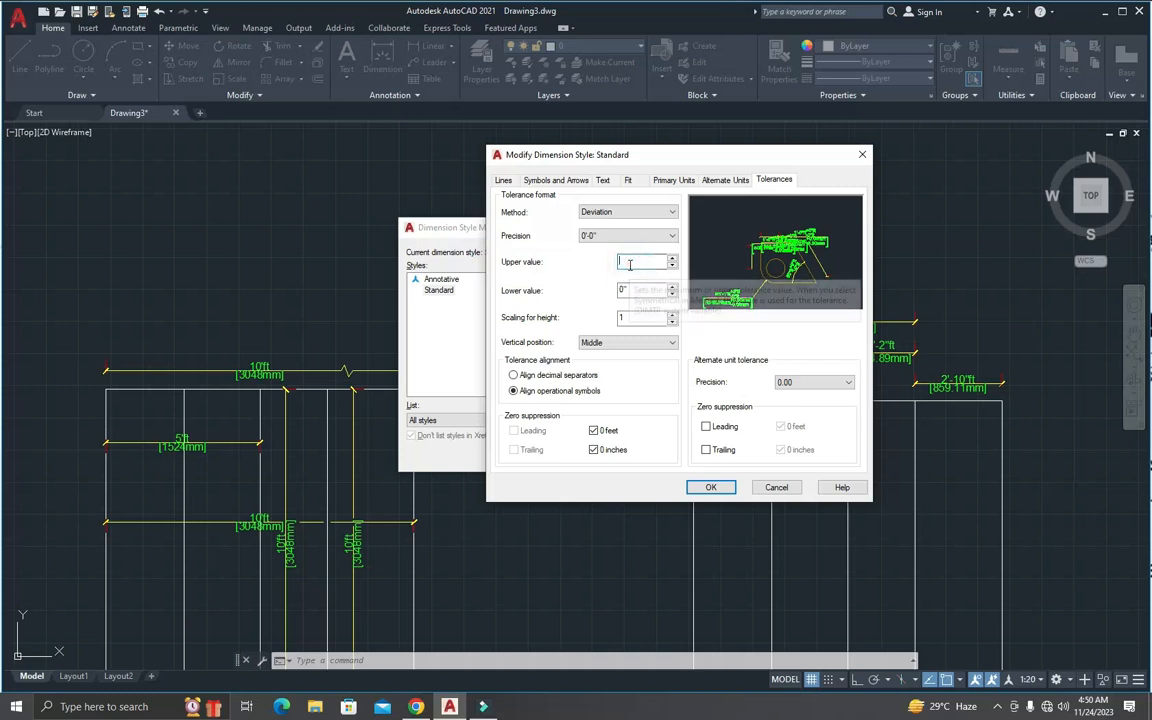
pyautogui.write('1')
pyautogui.doubleClick(624, 290)
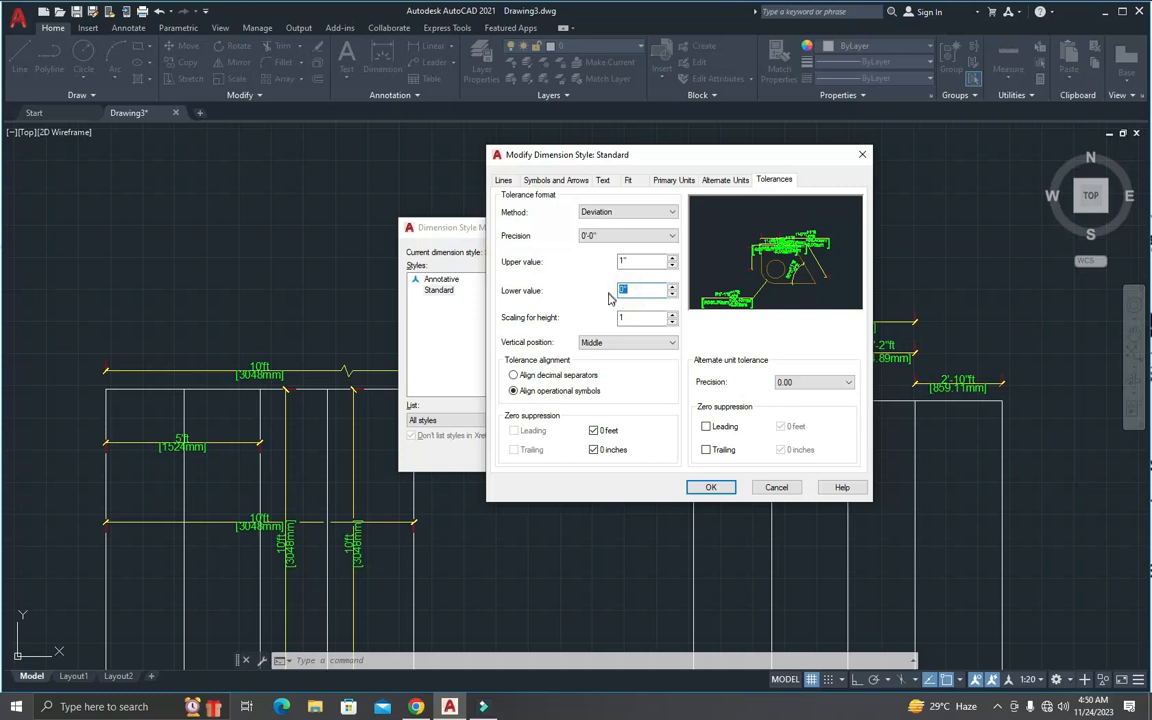
pyautogui.click(635, 263)
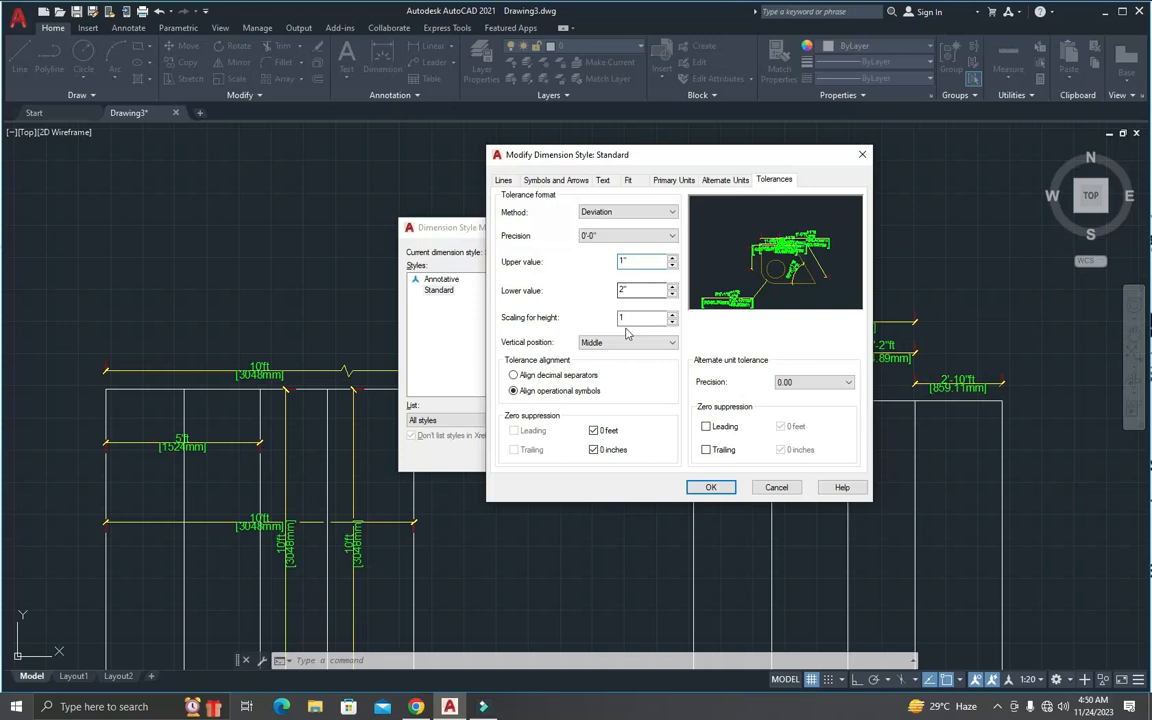
# Step: Align the tolerances by decimal separators, apply the style and inspect the deviation tolerances on the dimensions
pyautogui.click(556, 376)
pyautogui.click(711, 487)
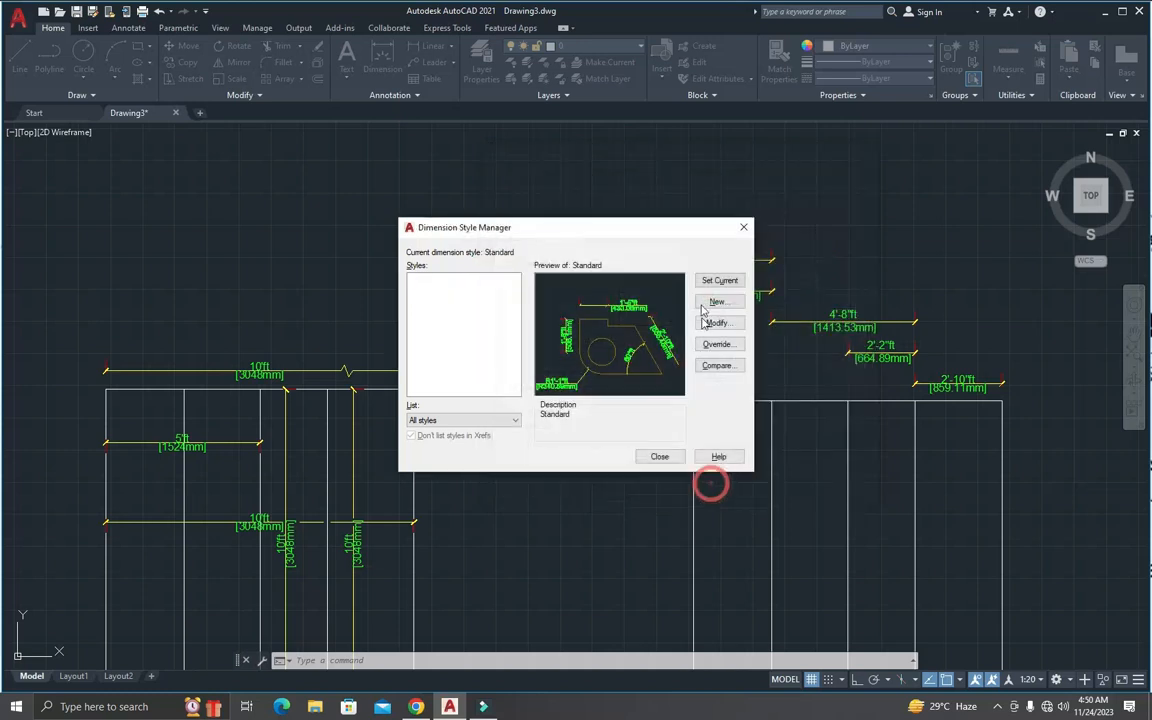
pyautogui.click(660, 456)
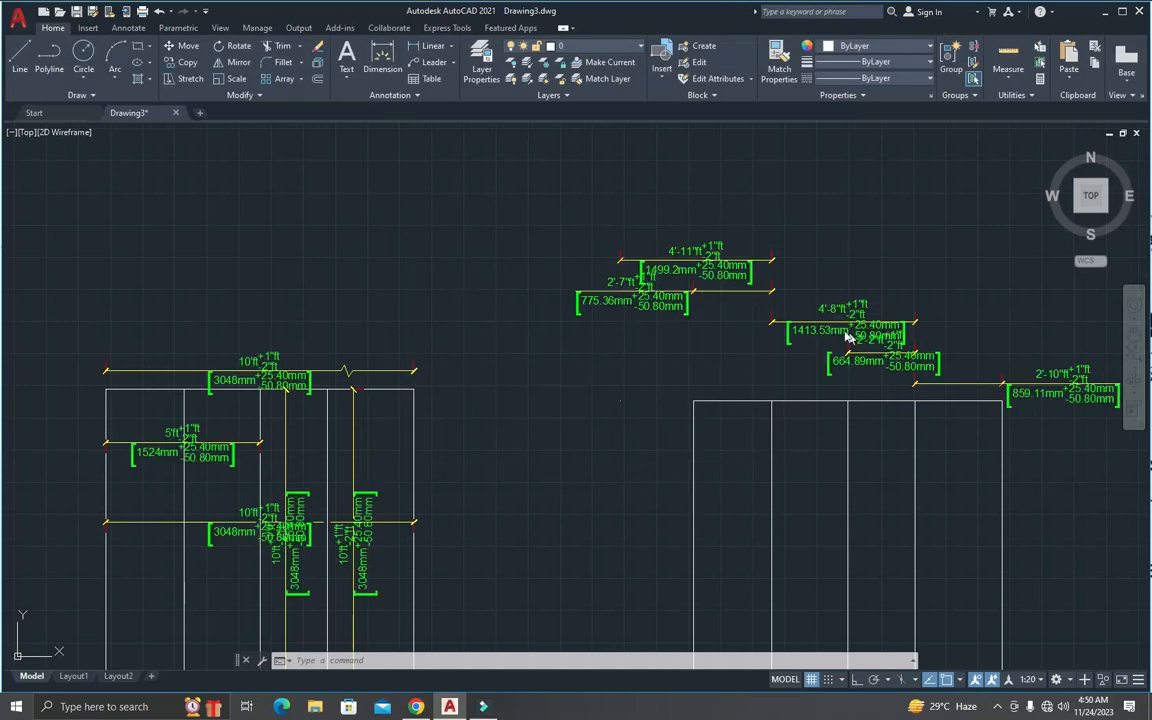
pyautogui.scroll(2, 845, 337)
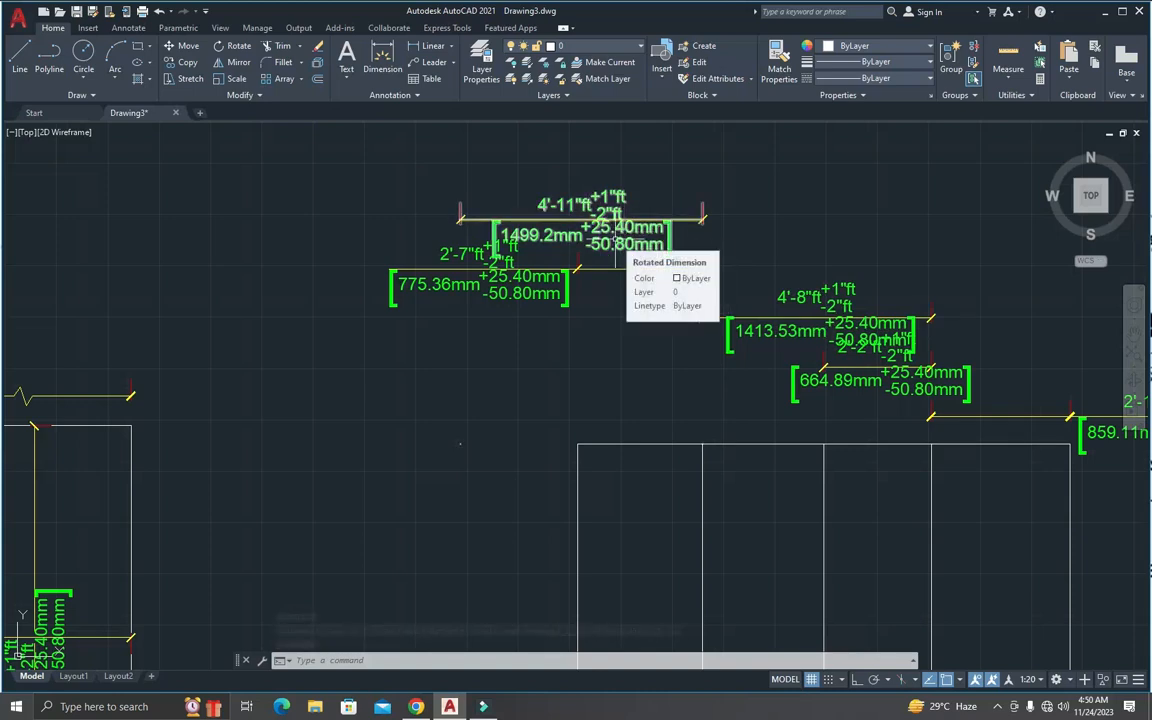
# Step: Set the Standard dimension style's tolerance method to None and apply the style as current
pyautogui.write('d')
pyautogui.press('Return')
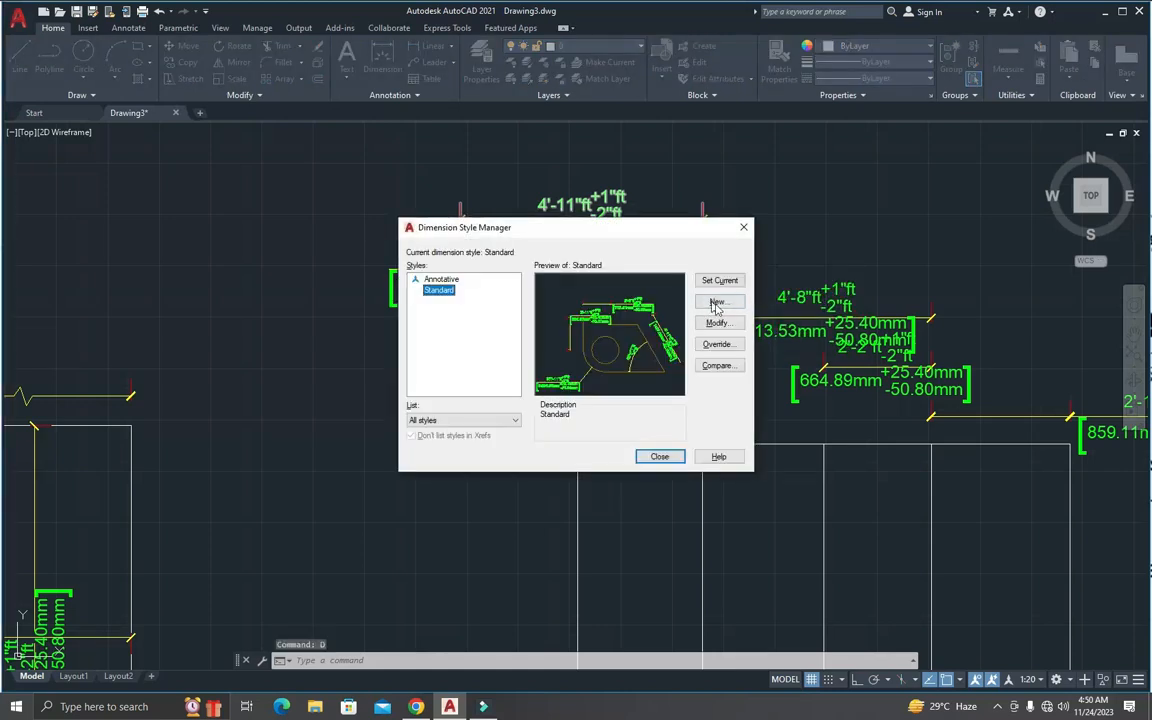
pyautogui.click(720, 324)
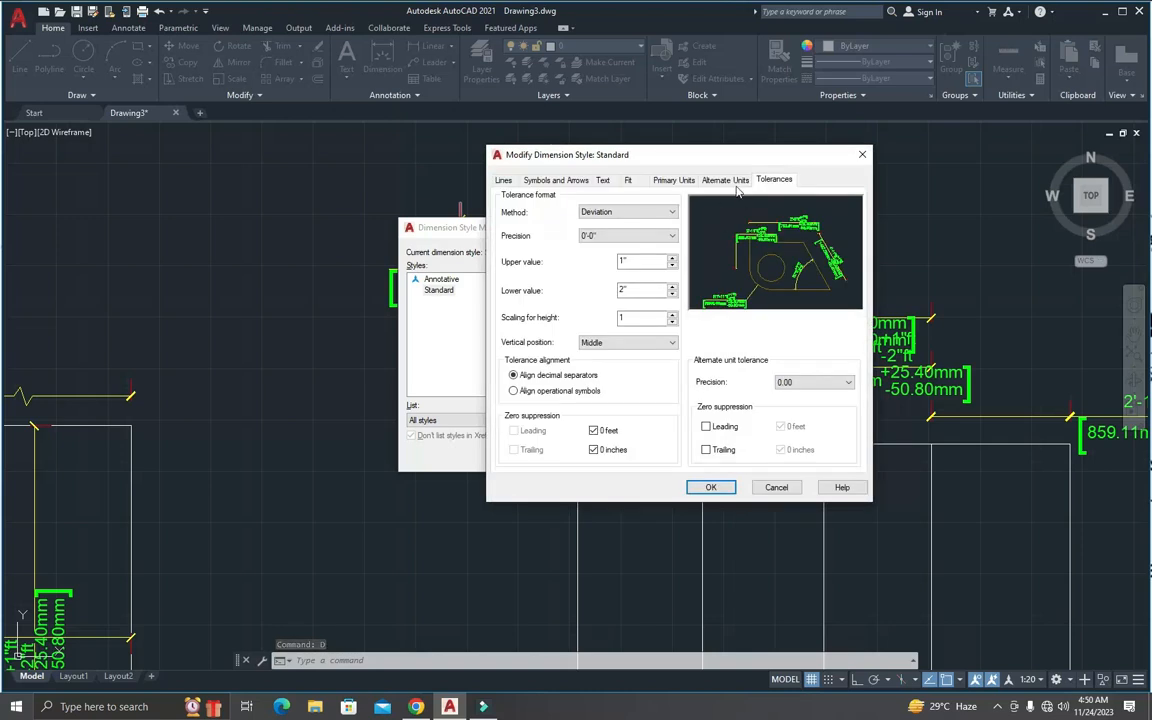
pyautogui.click(649, 214)
pyautogui.click(606, 216)
pyautogui.click(603, 216)
pyautogui.click(594, 216)
pyautogui.click(594, 222)
pyautogui.click(592, 222)
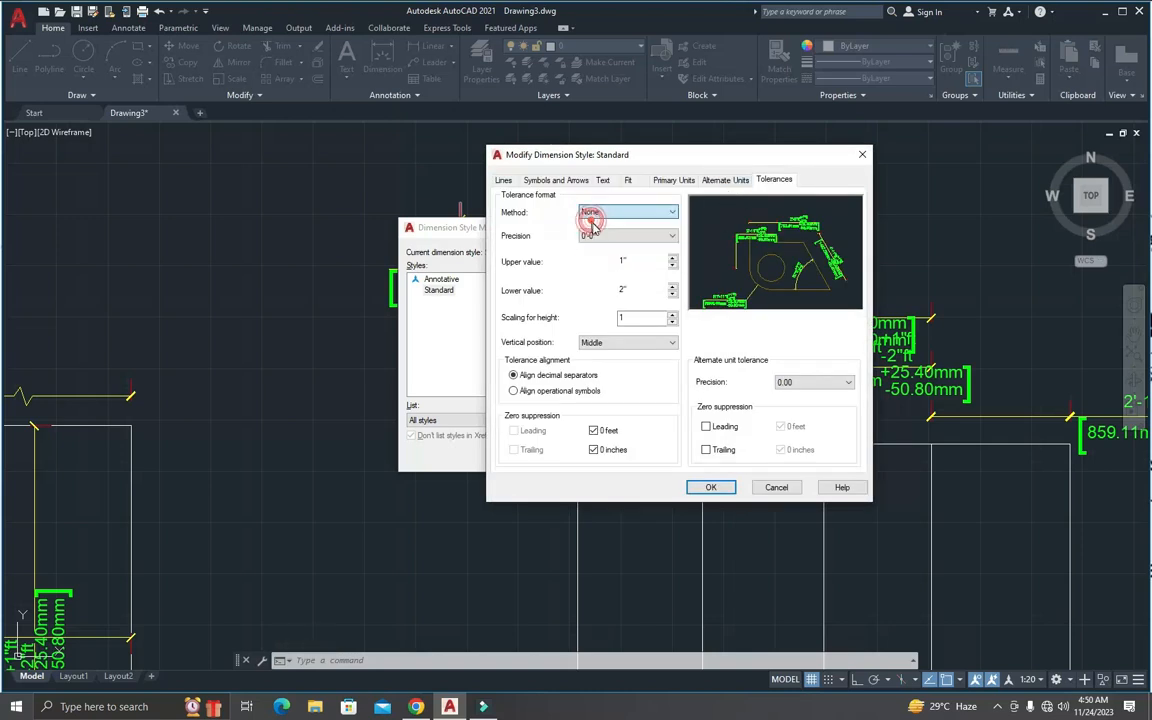
pyautogui.click(711, 487)
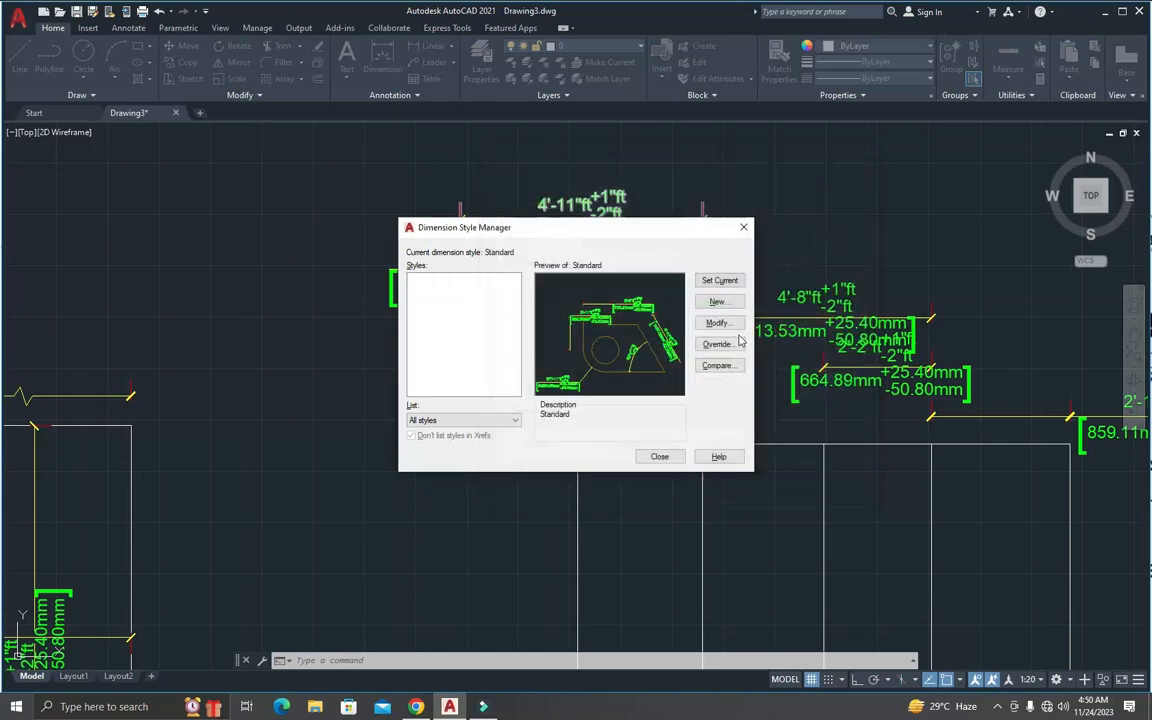
pyautogui.click(720, 280)
pyautogui.click(659, 456)
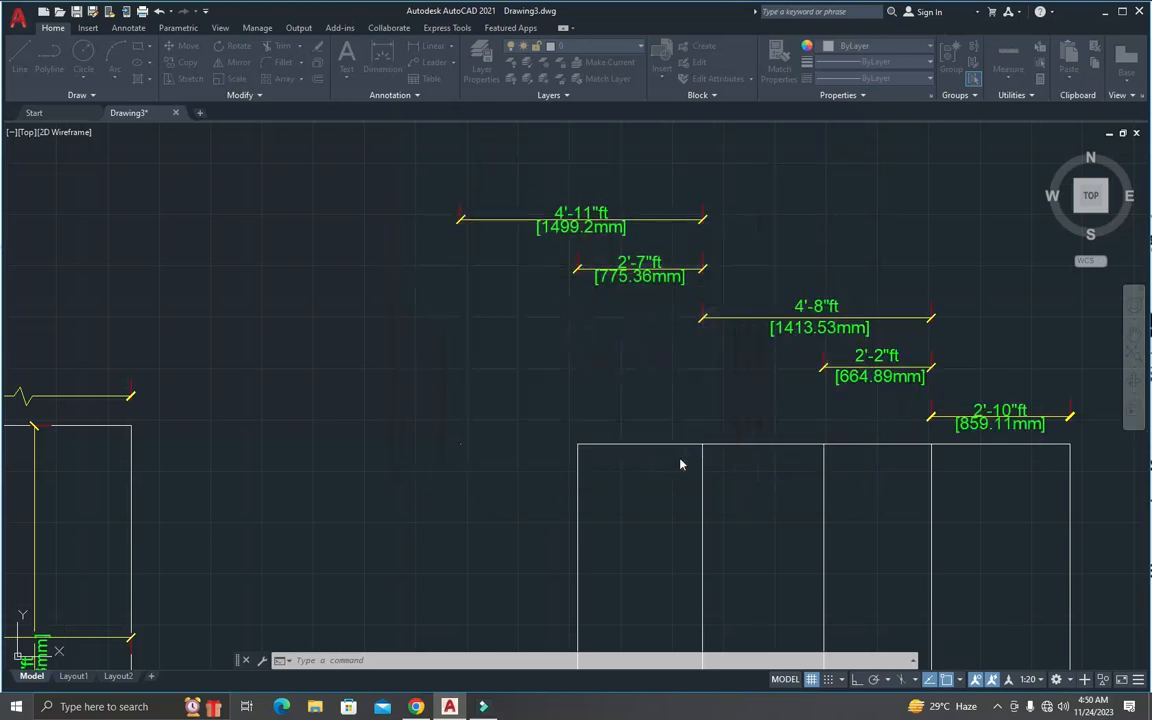
pyautogui.click(674, 432)
pyautogui.scroll(-3, 680, 442)
pyautogui.press('Escape')
pyautogui.scroll(-2, 662, 462)
pyautogui.scroll(4, 656, 536)
pyautogui.press('Escape')
pyautogui.press('Escape')
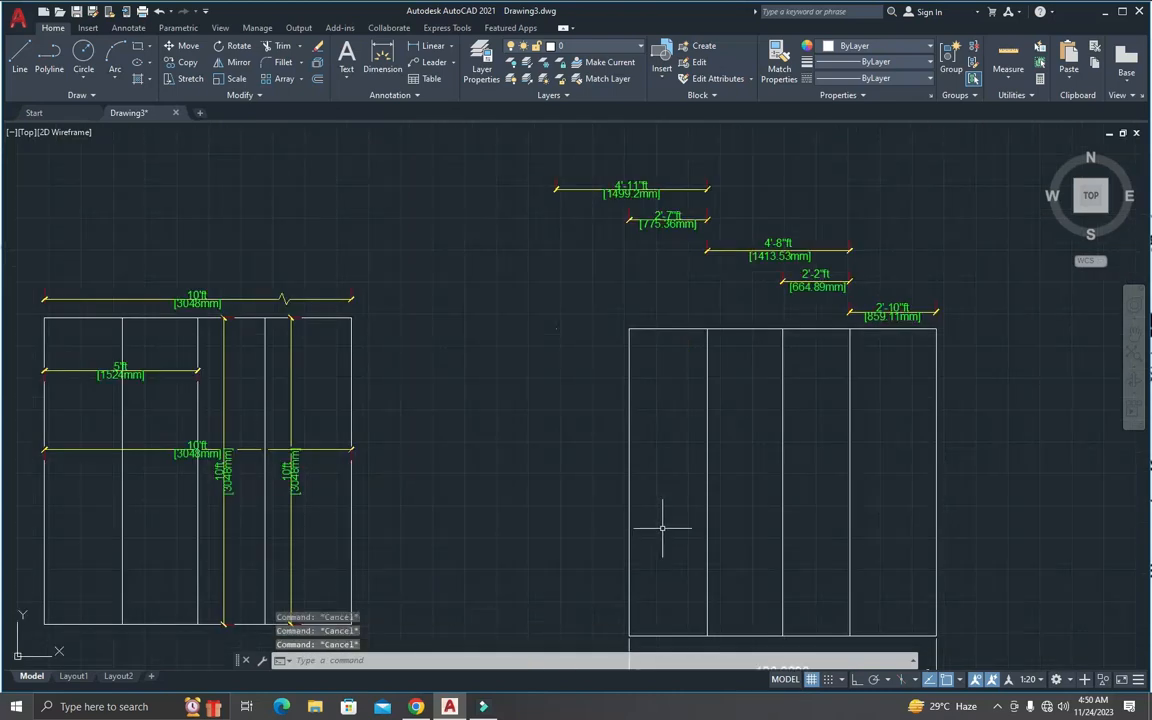